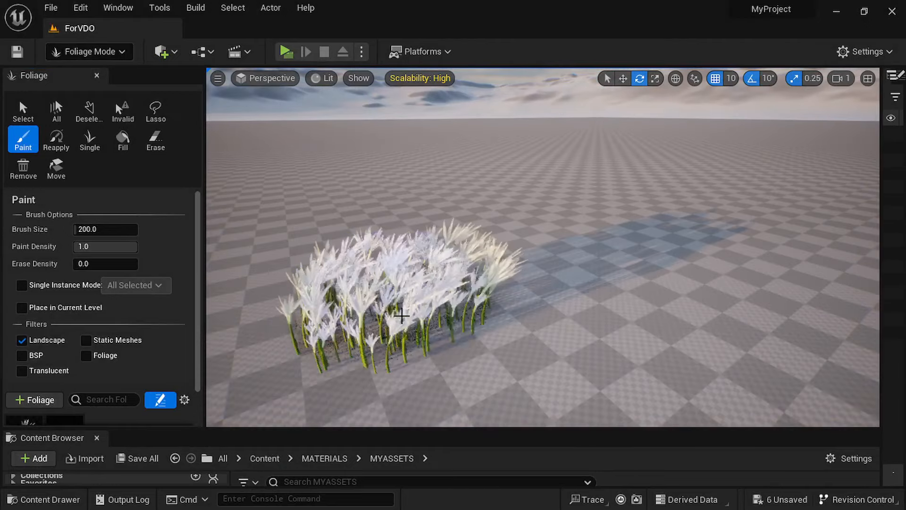
- Paint patches of the white grass-like flowers and the white, pink and blue flower plants onto the landscape with a 200 foliage brush
left_click_drag(659, 324, 668, 243)
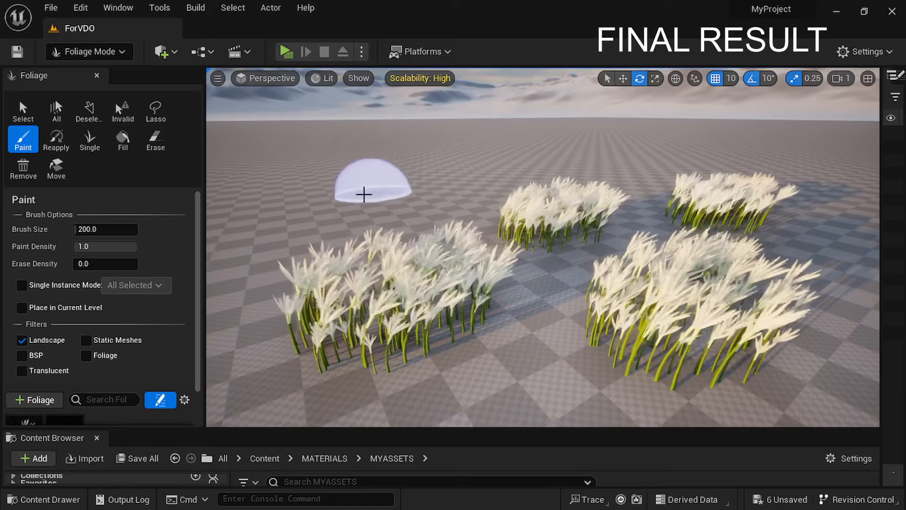
left_click_drag(364, 193, 378, 208)
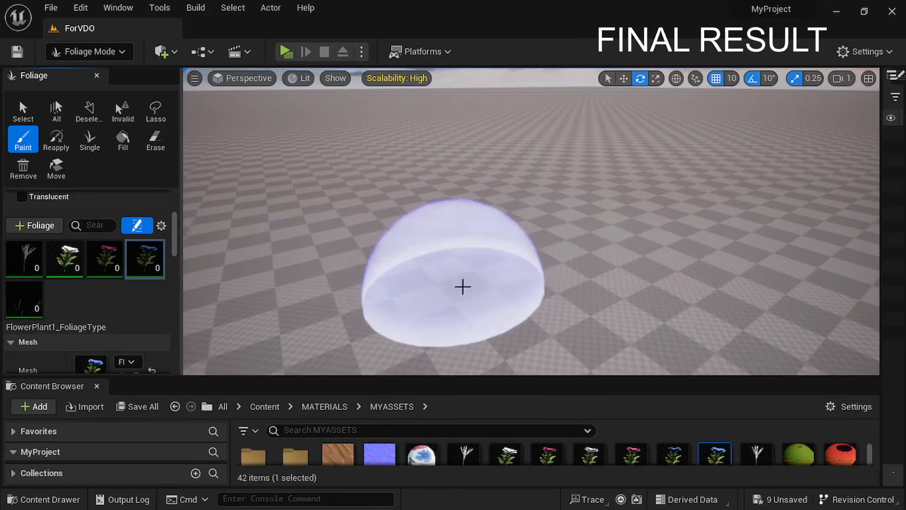
left_click_drag(463, 285, 608, 261)
mouse_move(441, 209)
left_mouse_down()
mouse_move(586, 319)
mouse_move(386, 315)
left_mouse_up()
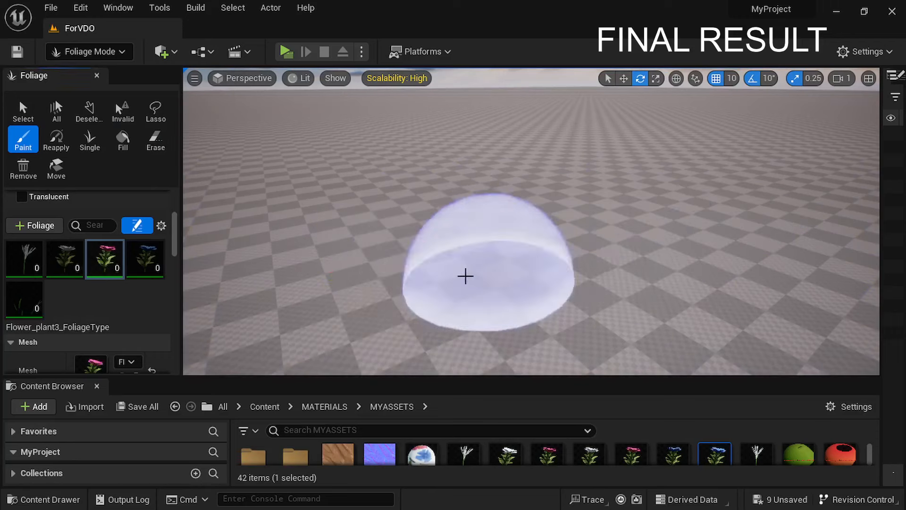
mouse_move(465, 275)
left_mouse_down()
mouse_move(611, 291)
mouse_move(601, 348)
mouse_move(543, 259)
left_mouse_up()
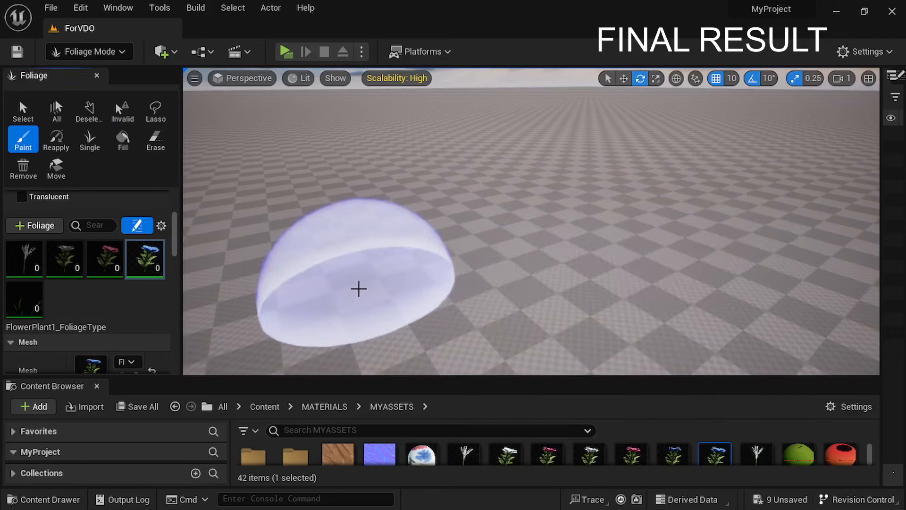
left_click_drag(357, 287, 648, 247)
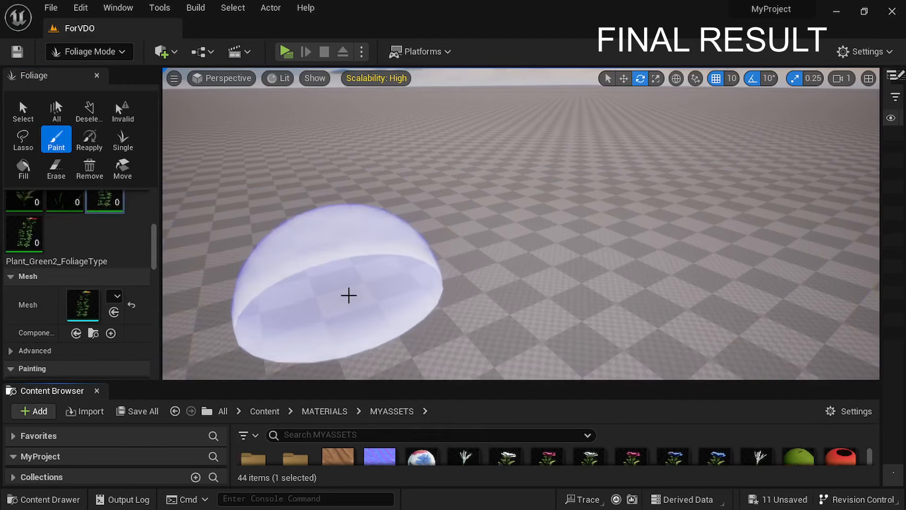
- Paint patches of green plants, trees and dense grass onto the landscape with the foliage brush
mouse_move(348, 295)
left_mouse_down()
mouse_move(639, 306)
mouse_move(534, 245)
mouse_move(448, 163)
mouse_move(646, 161)
mouse_move(429, 148)
mouse_move(600, 222)
left_mouse_up()
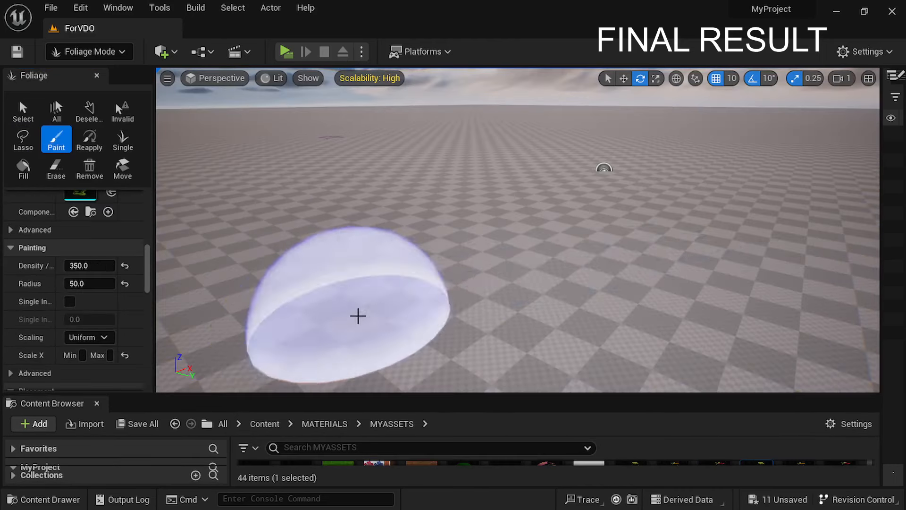
mouse_move(358, 313)
left_mouse_down()
mouse_move(396, 314)
mouse_move(563, 274)
left_mouse_up()
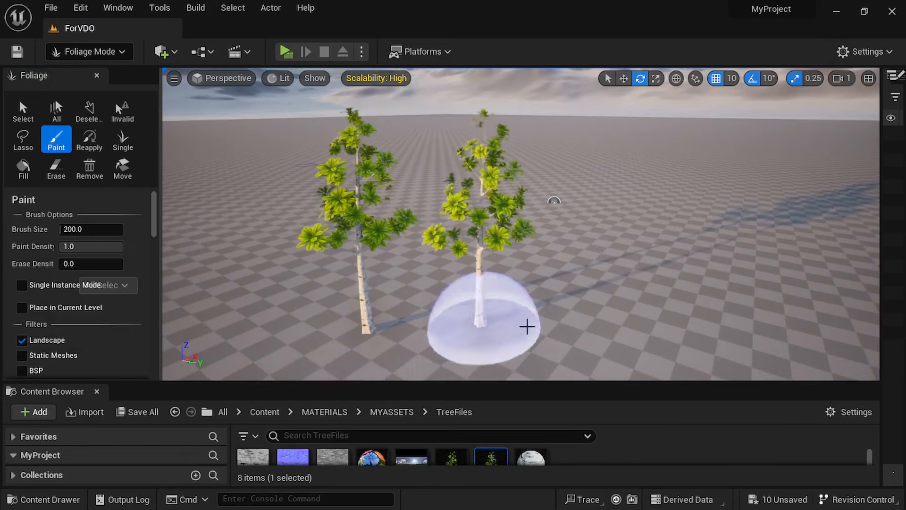
mouse_move(496, 263)
left_mouse_down()
mouse_move(534, 307)
mouse_move(288, 330)
mouse_move(289, 259)
mouse_move(550, 219)
left_mouse_up()
mouse_move(775, 305)
middle_mouse_down()
mouse_move(783, 335)
mouse_move(765, 350)
middle_mouse_up()
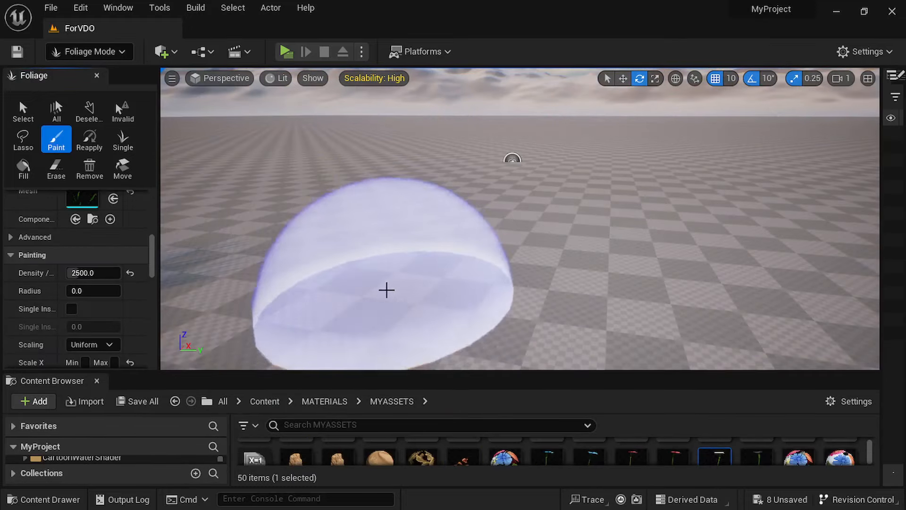
left_click_drag(348, 288, 623, 281)
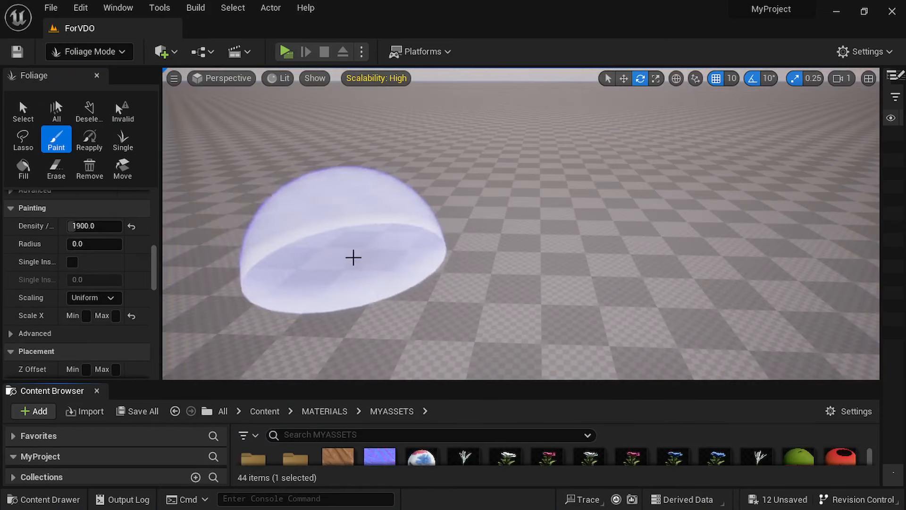
mouse_move(354, 257)
left_mouse_down()
mouse_move(456, 270)
mouse_move(665, 229)
mouse_move(289, 221)
mouse_move(577, 207)
mouse_move(491, 186)
mouse_move(399, 180)
mouse_move(657, 182)
left_mouse_up()
- Play the level and run the character back and forth through the painted grass to examine it
left_click(286, 52)
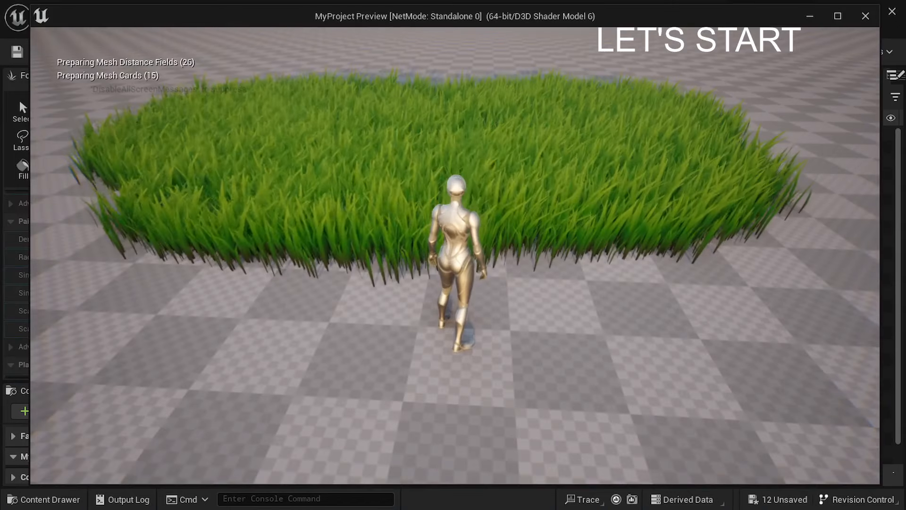
key("w")
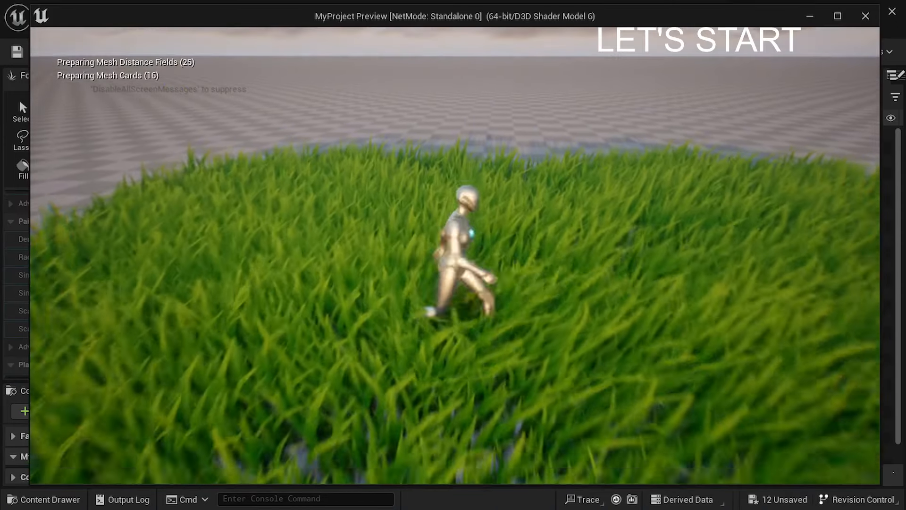
key("s")
key("w")
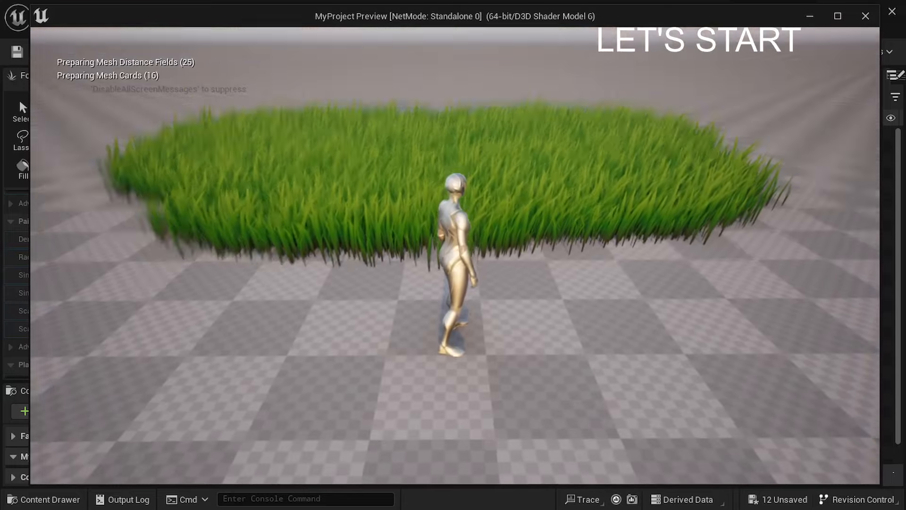
key("w")
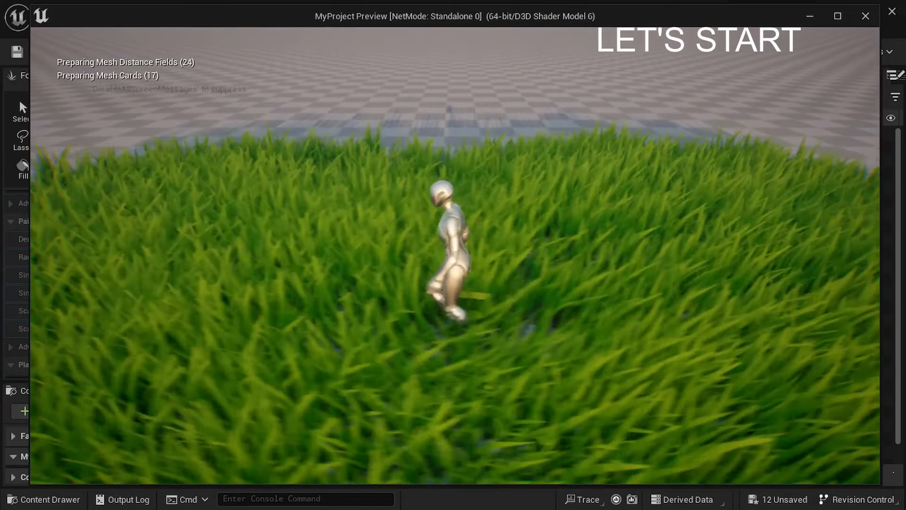
key("a")
key("d")
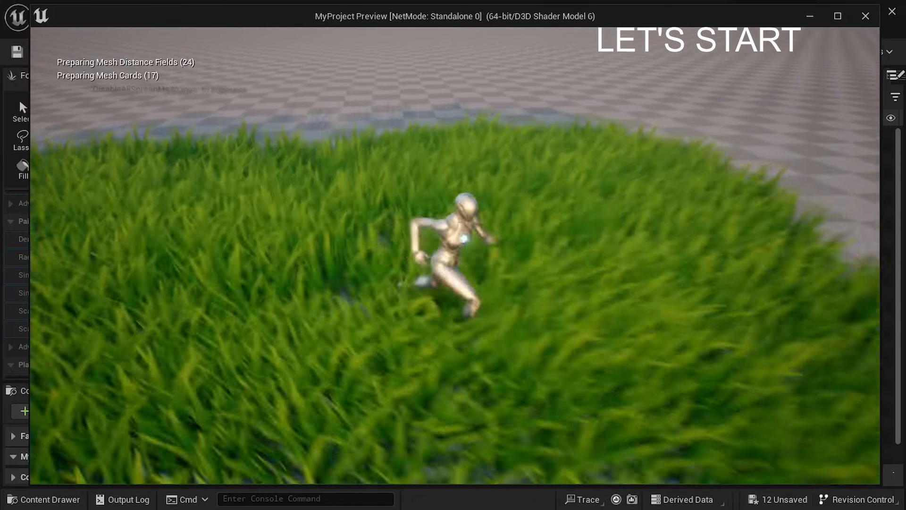
key("d")
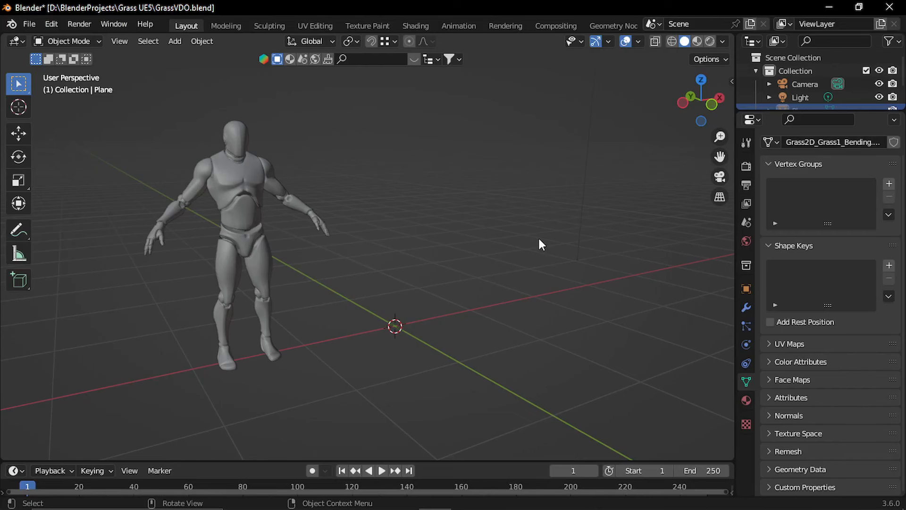
middle_click_drag(491, 265, 466, 259)
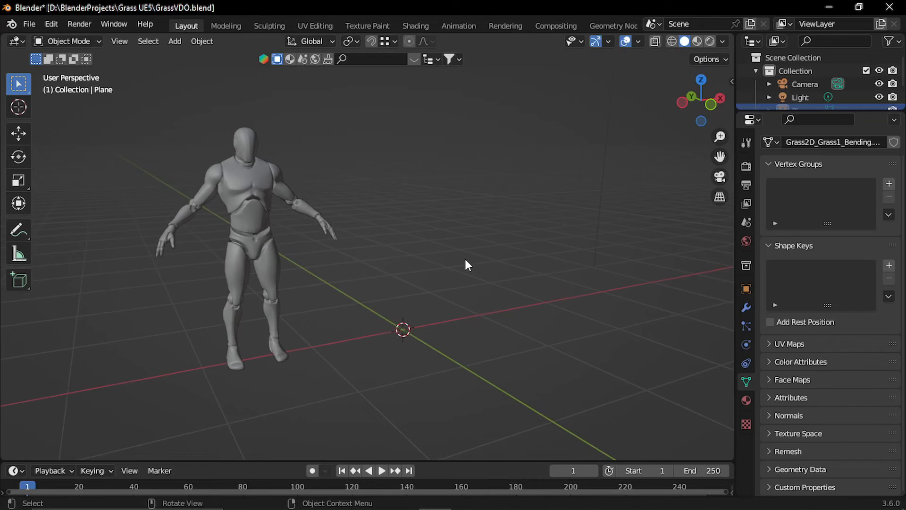
middle_click_drag(405, 270, 418, 271)
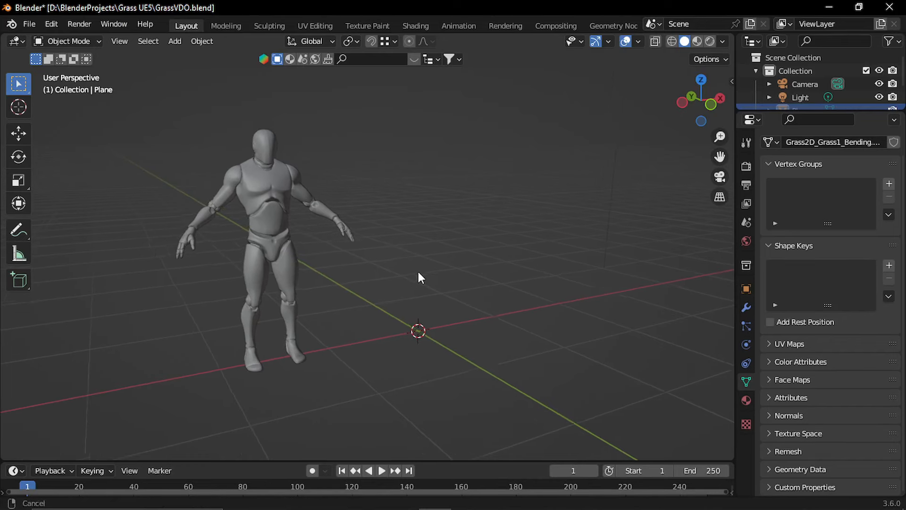
left_click(290, 247)
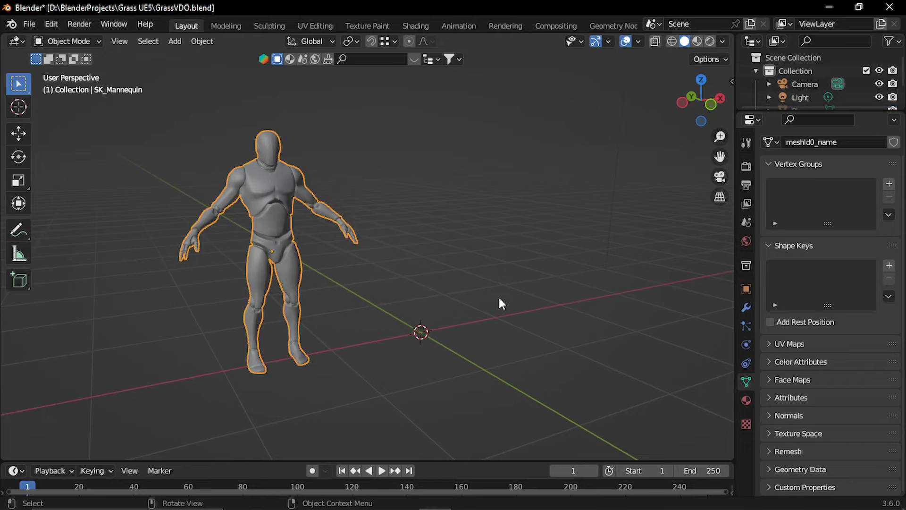
left_click(492, 336)
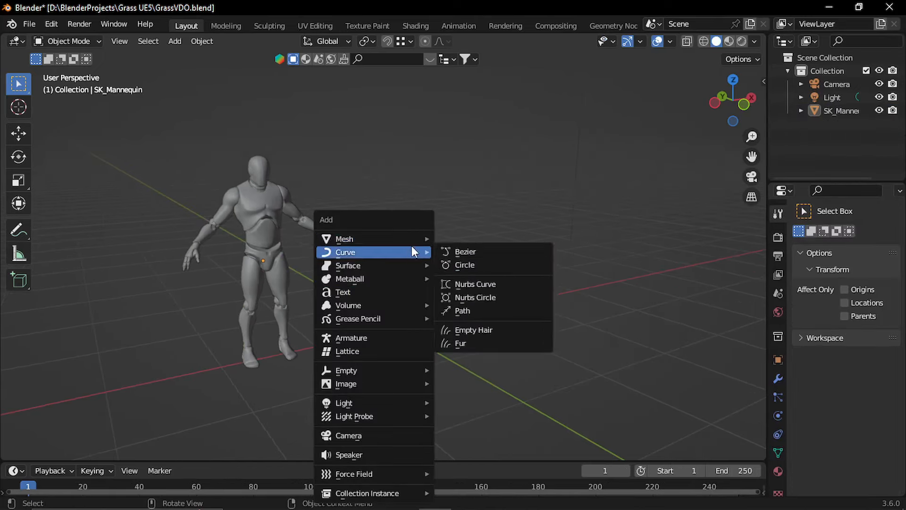
- Switch to Blender and add a plane at the world origin, scaled down to suit the mannequin
left_click(439, 252)
key("s")
left_click(437, 339)
scroll(437, 341, "up", 3)
middle_click_drag(439, 347, 400, 290, "shift")
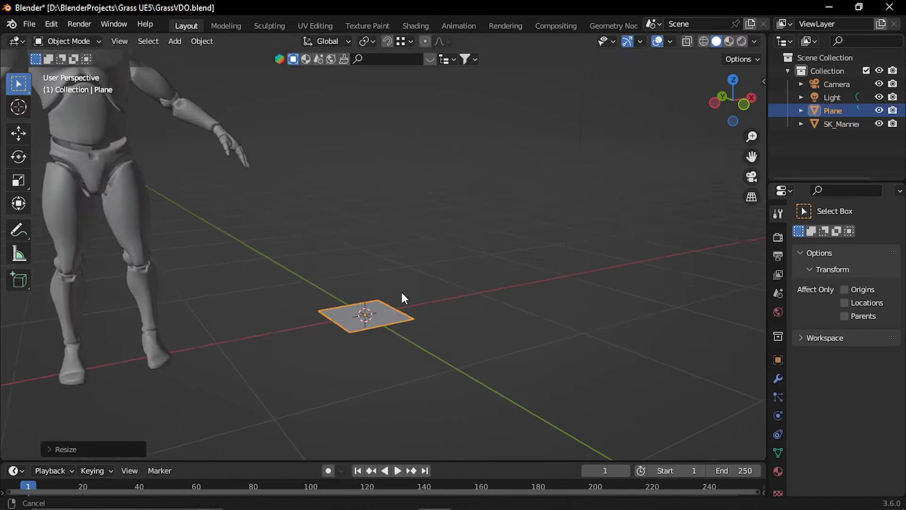
- Move only the plane's origin along the Y axis to the middle of its front edge
key("ctrl+period")
key("g")
key("y")
left_click(458, 316)
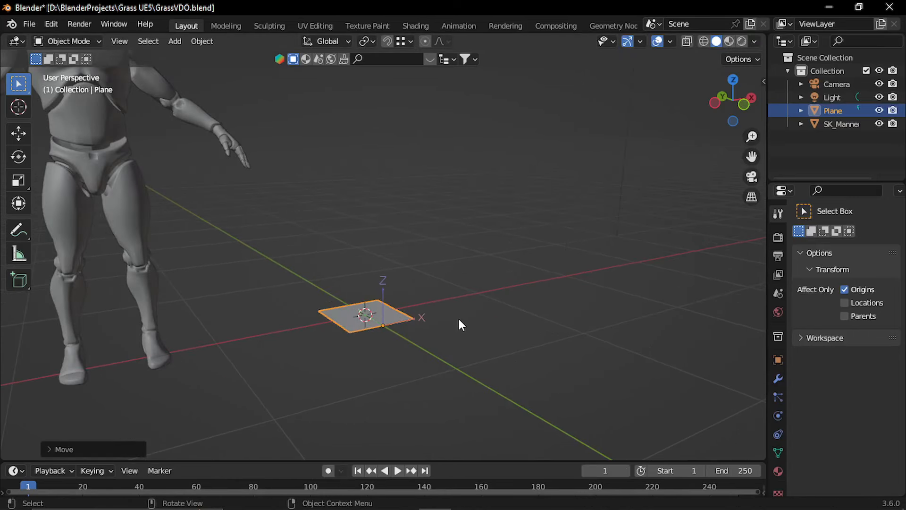
key("ctrl+period")
- Rotate the plane upright about the X axis and snap it to the 3D cursor
key("r")
key("x")
left_click(390, 429)
left_click(202, 41)
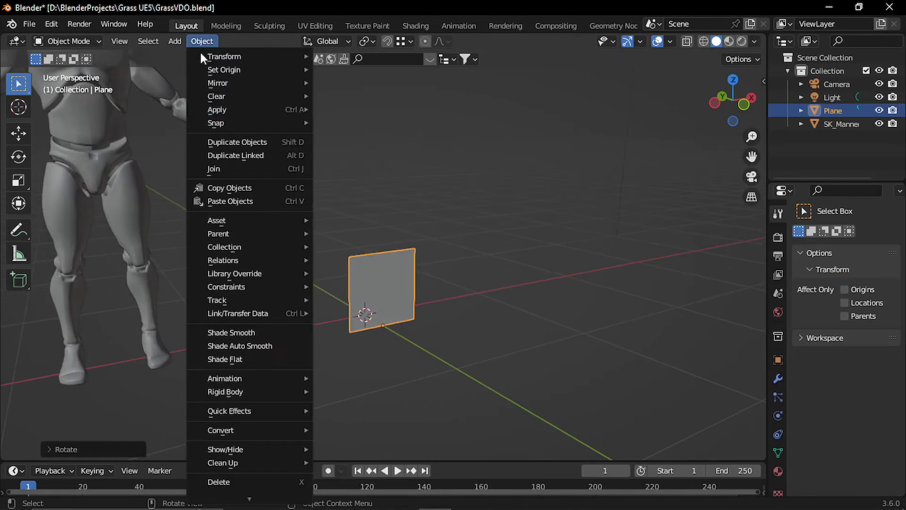
mouse_move(255, 123)
left_click(378, 136)
- Scale the upright plane along X into a narrow strip and adjust its overall size
key("s")
key("y")
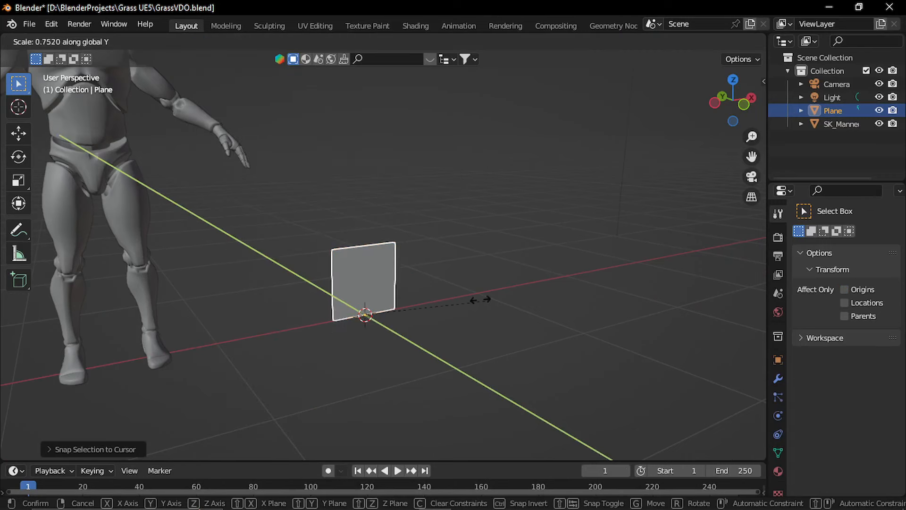
key("x")
left_click(387, 307)
middle_click_drag(387, 307, 369, 308)
key("s")
left_click(460, 367)
- Add two evenly spaced horizontal loop cuts to the strip in Edit Mode
key("Tab")
key("ctrl+r")
scroll(411, 318, "up", 1)
left_click(411, 317)
right_click(411, 317)
- Scale the strip's top edge down to a narrow tip with proportional editing turned off
left_click_drag(346, 210, 439, 258)
key("s")
right_click(472, 337)
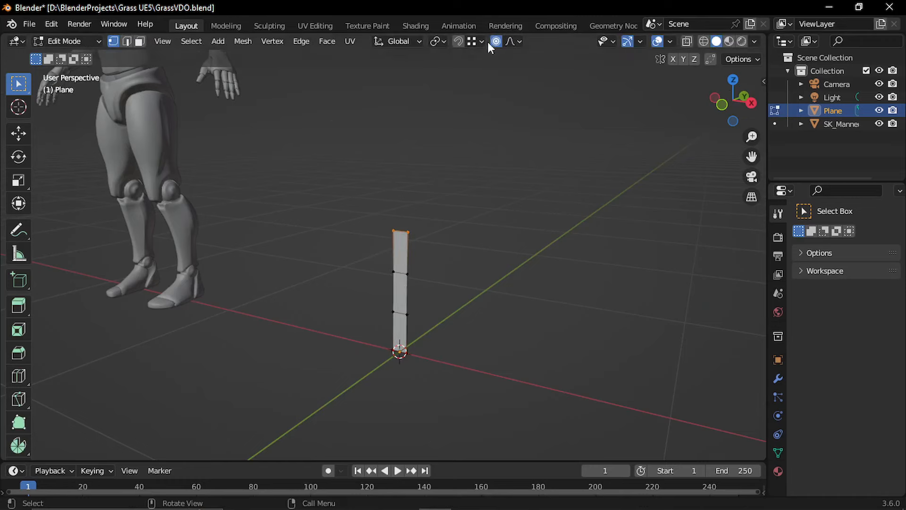
left_click(495, 42)
key("s")
left_click(427, 253)
- Scale the upper and lower inner edge loops so the blade tapers gradually towards its tip
left_click_drag(361, 253, 481, 302)
key("s")
left_click(464, 305)
left_click_drag(371, 299, 455, 331)
key("s")
left_click(440, 327)
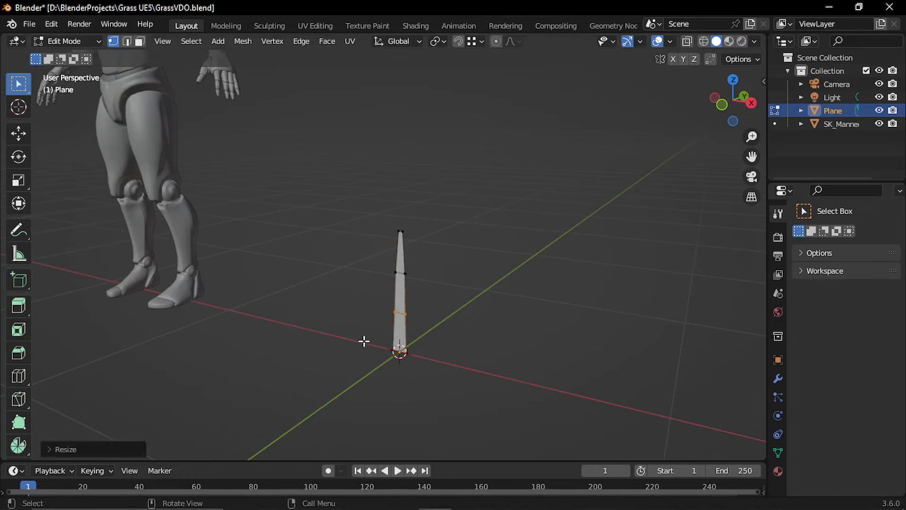
- Narrow the blade's bottom edge and return to Object Mode
left_click_drag(364, 339, 510, 384)
key("s")
left_click(452, 364)
scroll(432, 284, "up", 3)
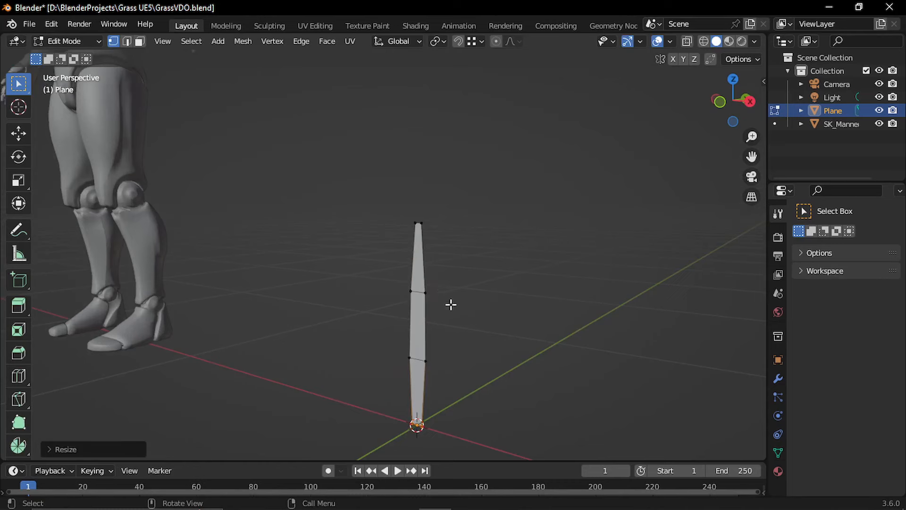
scroll(450, 301, "up", 2)
key("Tab")
middle_click_drag(449, 298, 351, 321)
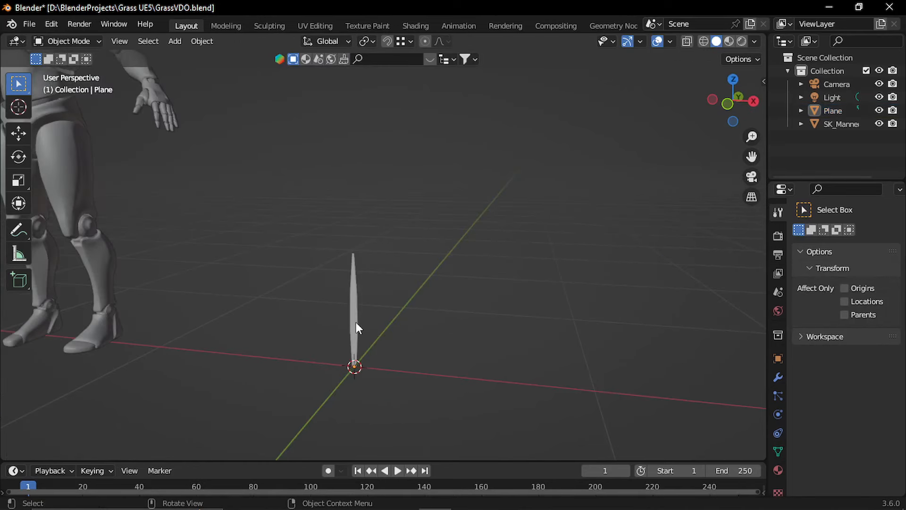
- Apply the object transforms of the grass blade
left_click(355, 321)
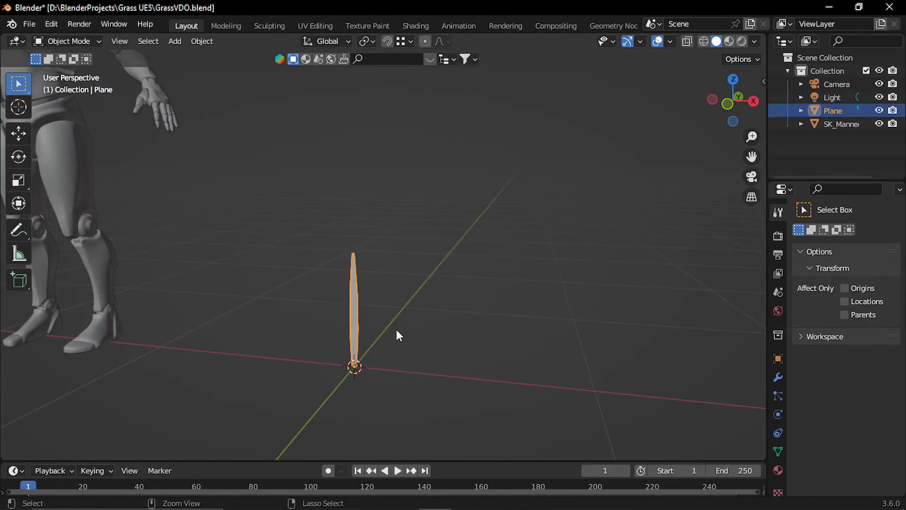
key("ctrl+a")
left_click(375, 331)
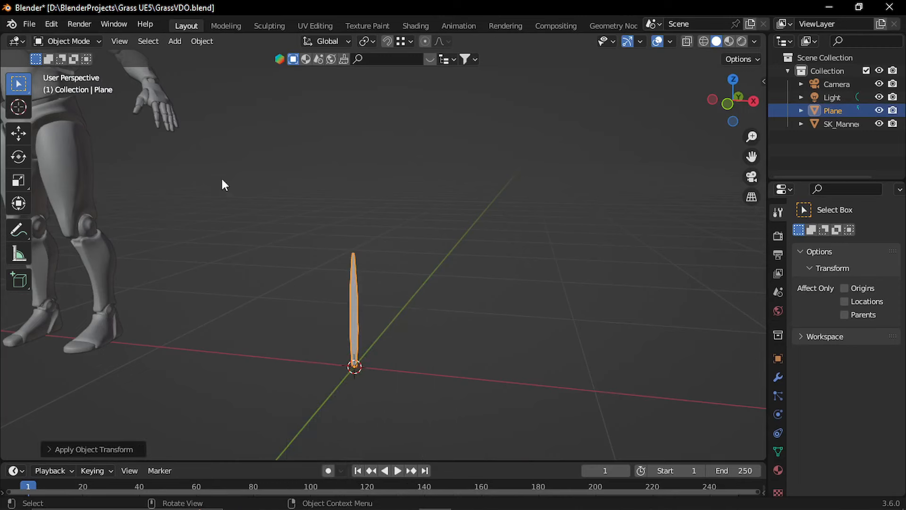
- Export the grass blade in FBX format
left_click(30, 24)
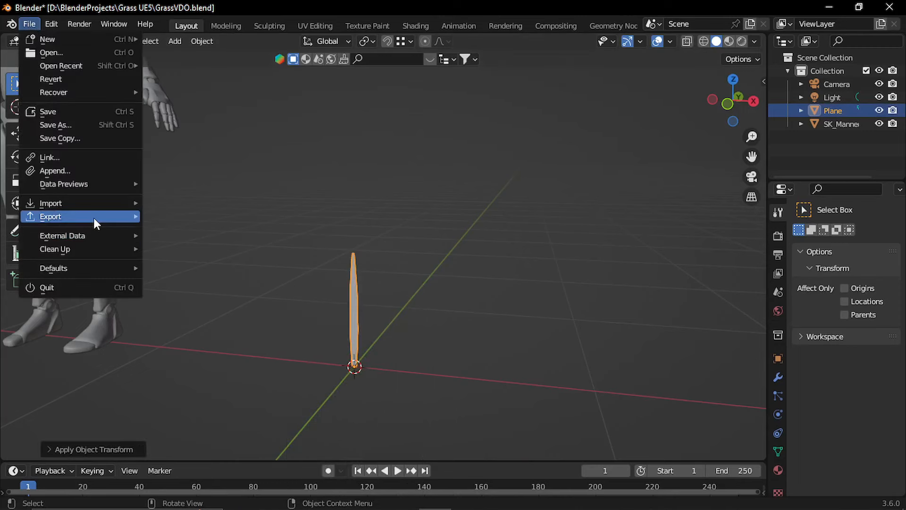
mouse_move(94, 217)
left_click(217, 347)
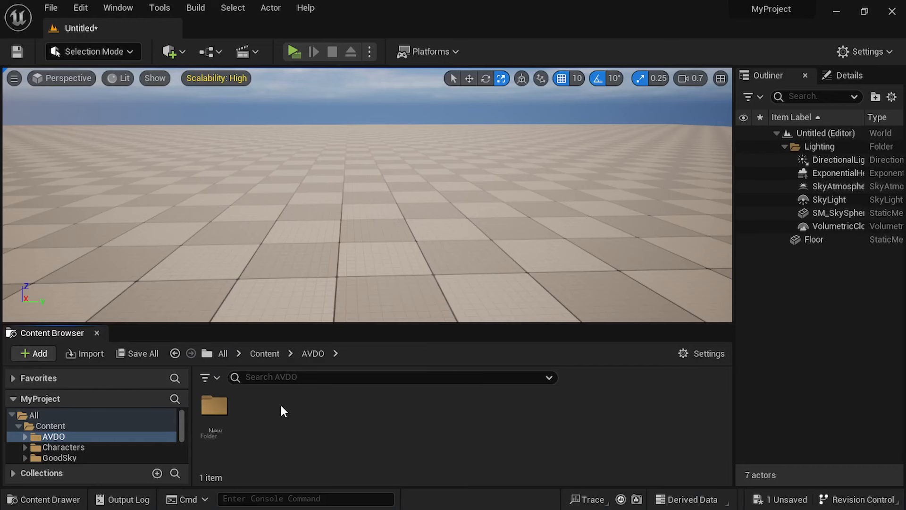
- Import the GrassBlade FBX file into the AVDO folder as a static mesh with Build Nanite enabled and no material created
right_click(281, 431)
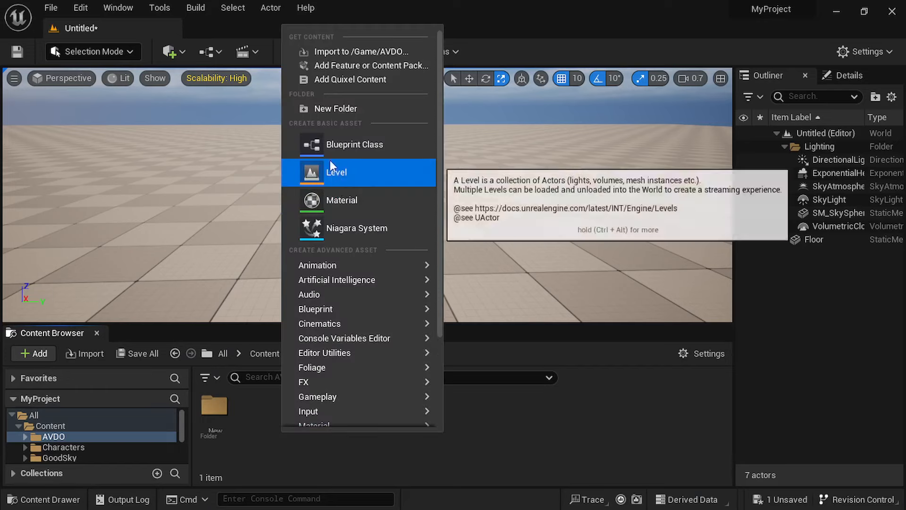
left_click(340, 57)
left_click(278, 252)
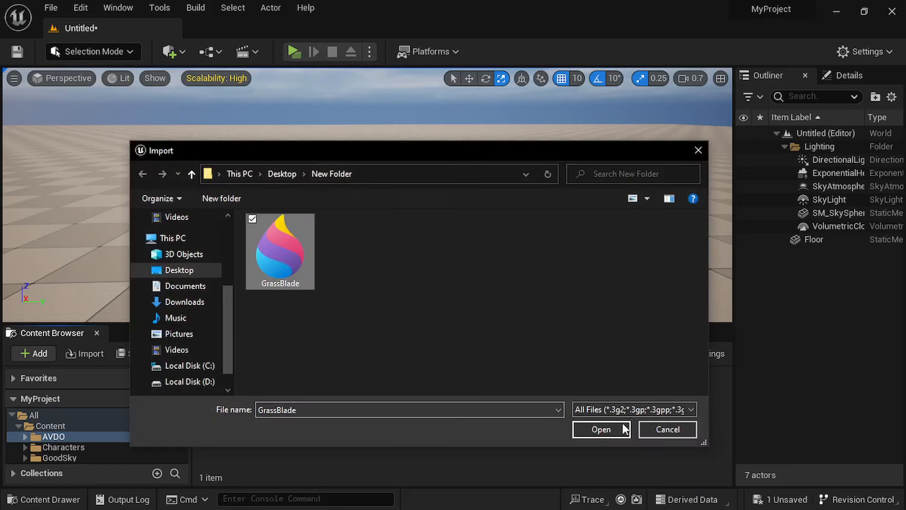
left_click(615, 429)
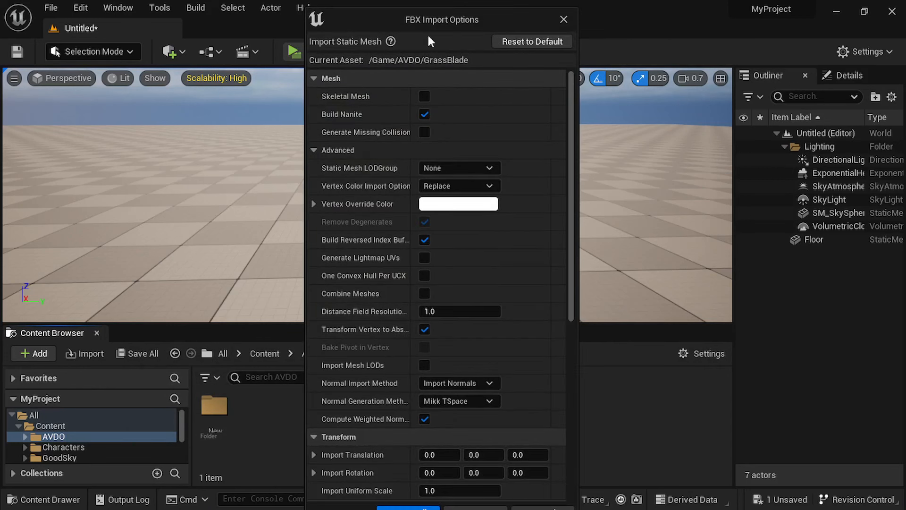
left_click_drag(449, 28, 434, 22)
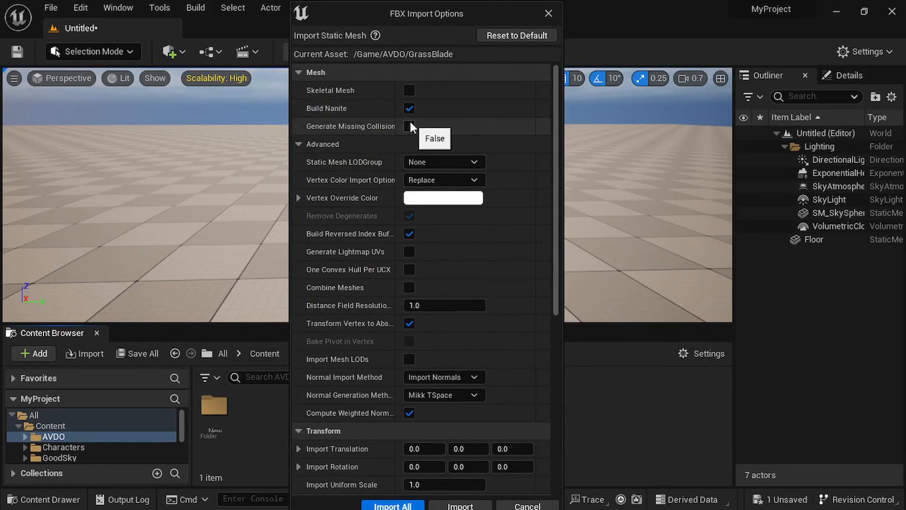
left_click_drag(555, 165, 556, 183)
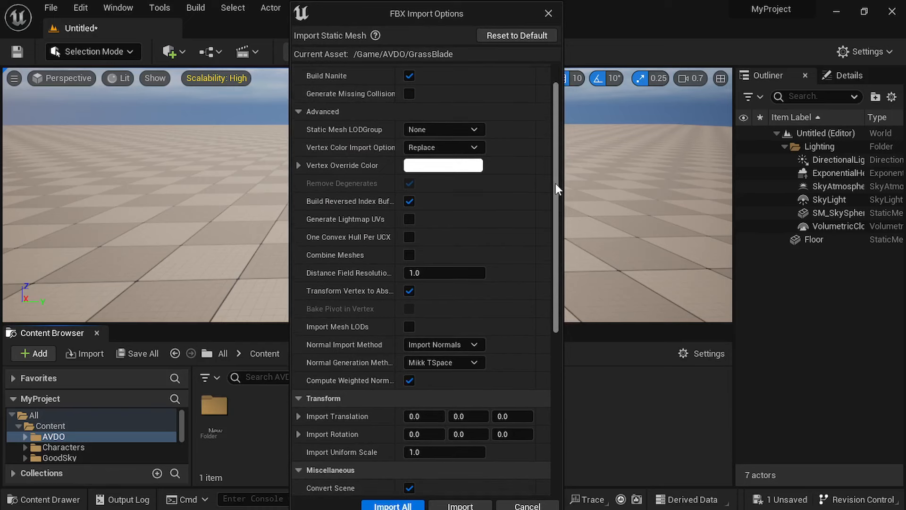
left_click_drag(556, 302, 551, 418)
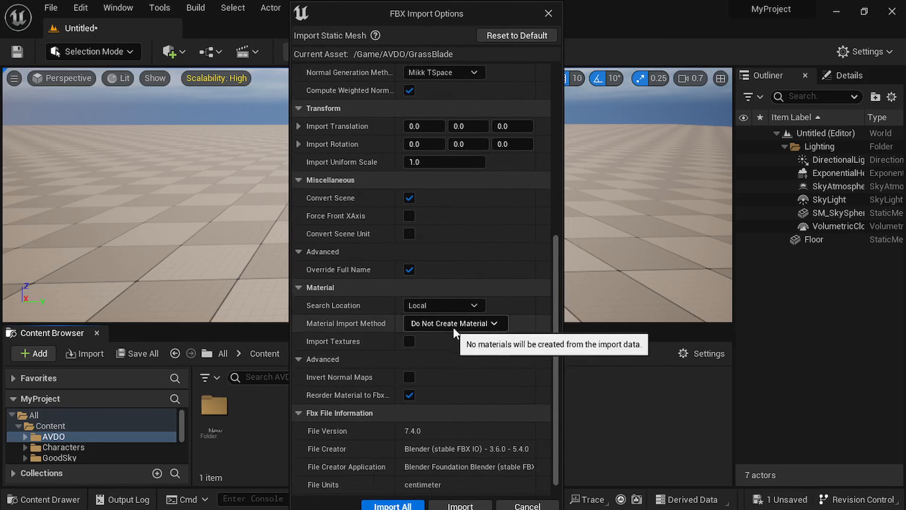
left_click(461, 506)
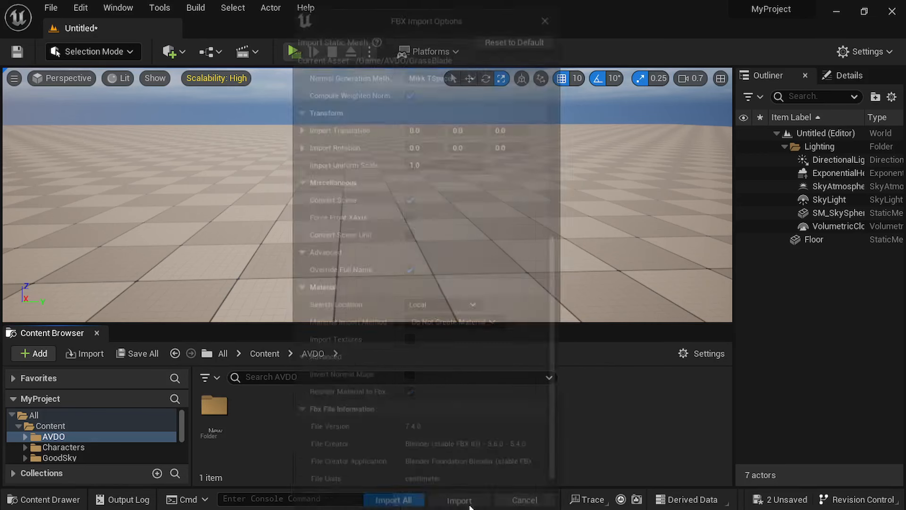
- Place the imported grass blade mesh on the floor in the middle of the level
left_click(259, 406)
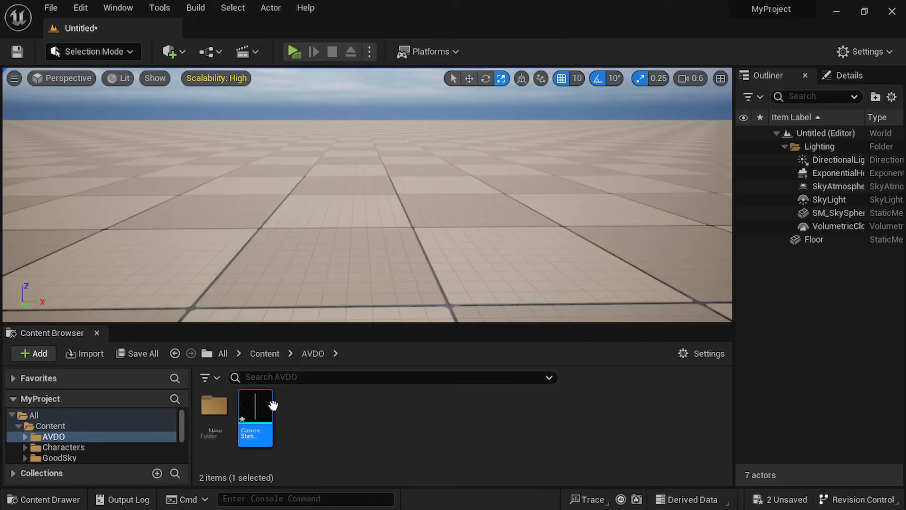
mouse_move(261, 392)
left_click_drag(261, 392, 373, 257)
left_click(516, 214)
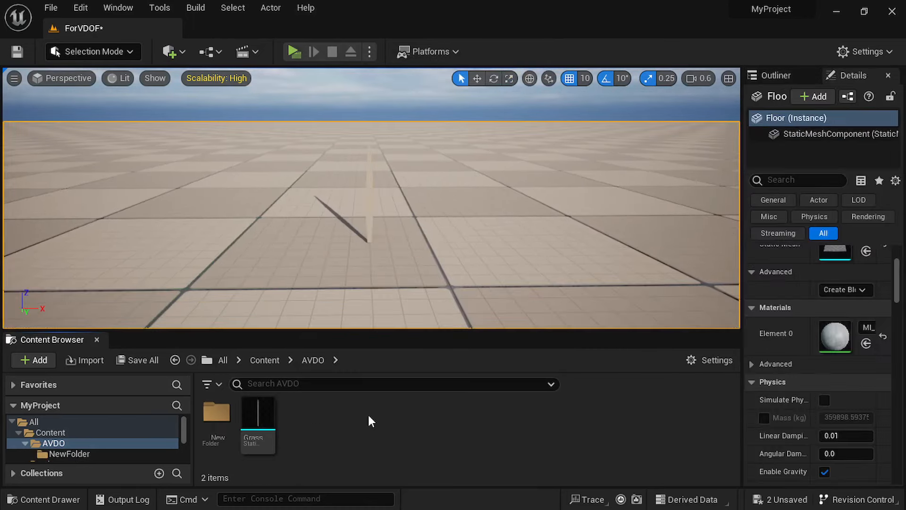
- Create a material named GrassG in the AVDO folder and open it for editing
right_click(367, 413)
left_click(457, 179)
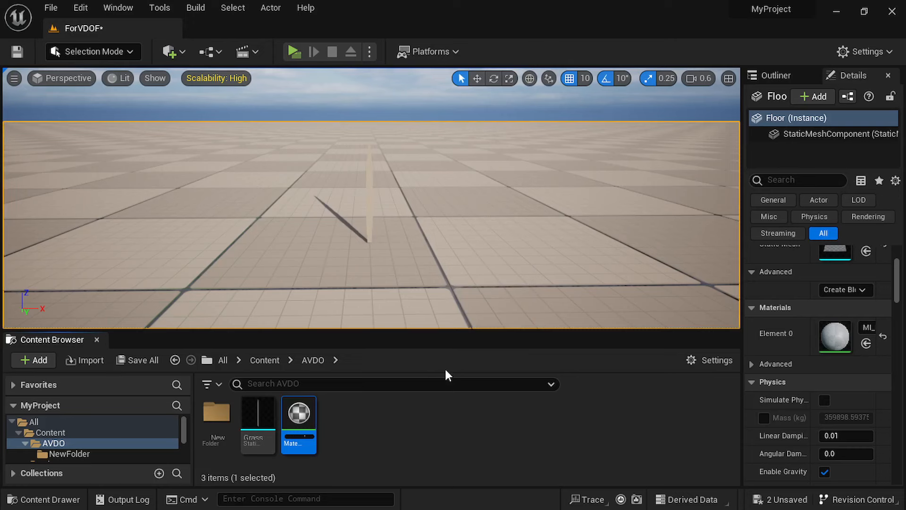
key("Return")
left_click(448, 436)
double_click(314, 417)
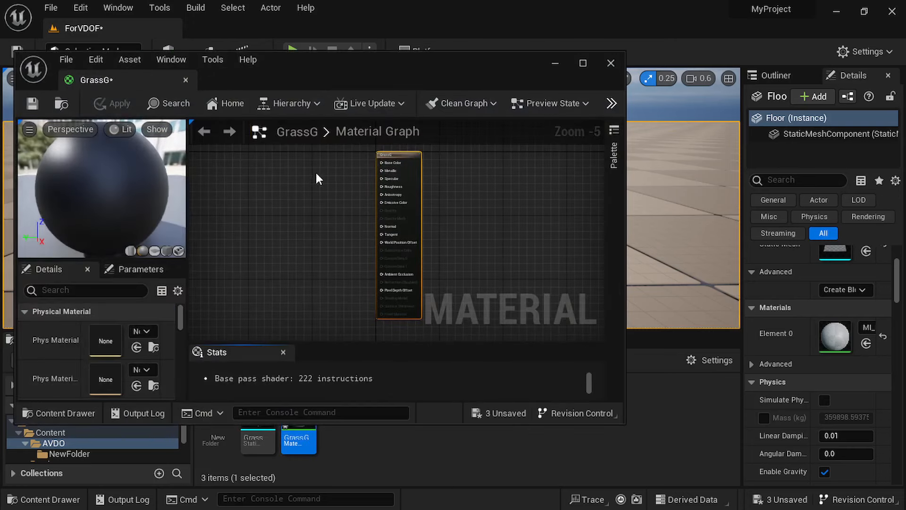
- Add a Constant3Vector node beside the material output and set its colour to olive green (R 0.083418, G 0.119792, B 0.013528)
scroll(315, 171, "up", 3)
right_click_drag(376, 175, 386, 262)
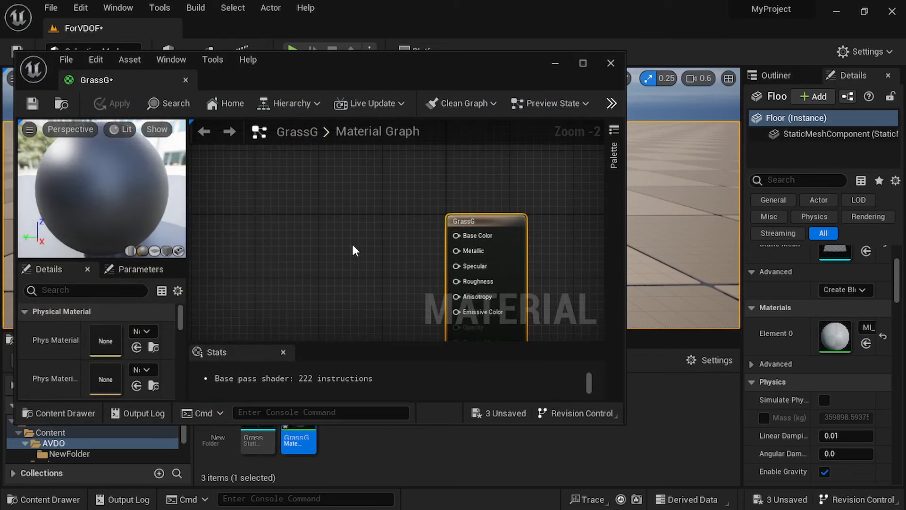
scroll(350, 249, "up", 1)
left_click(305, 229)
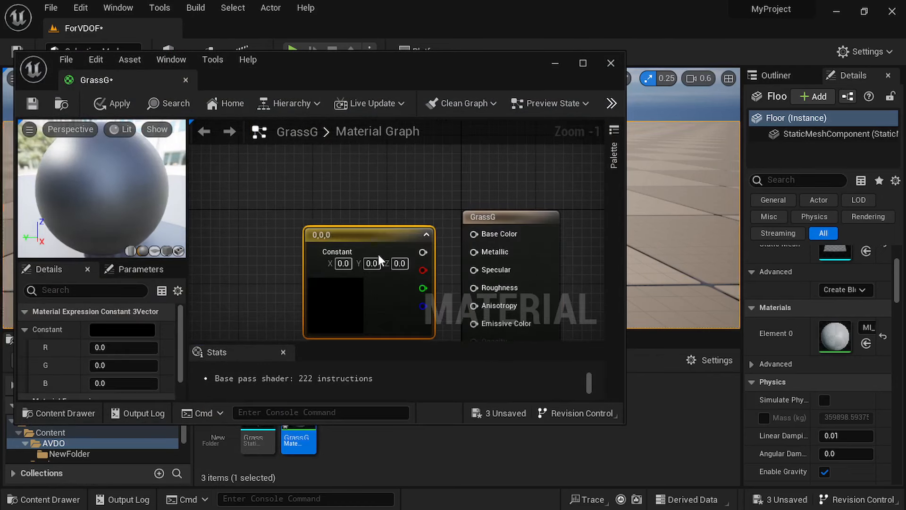
double_click(356, 303)
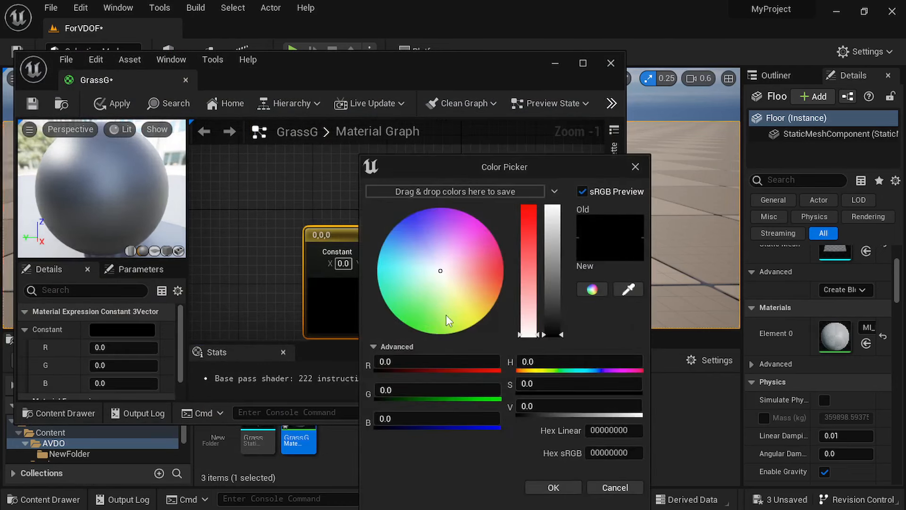
left_click_drag(446, 313, 449, 327)
left_click(554, 320)
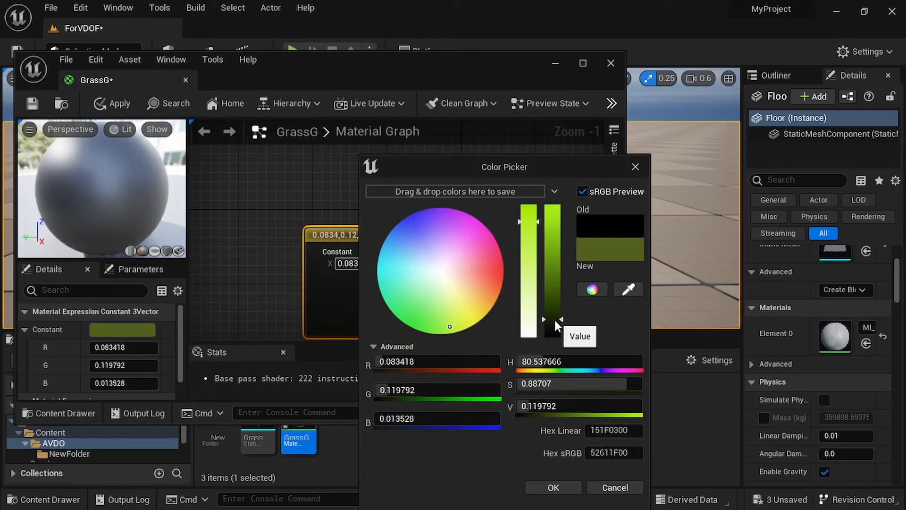
left_click(548, 484)
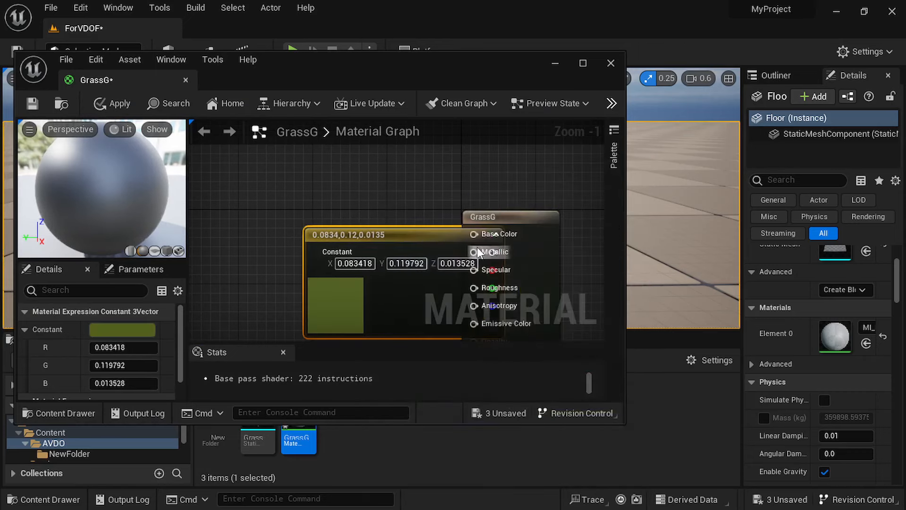
- Connect the green colour constant to GrassG's Base Color, then apply the material and minimise its editor
left_click_drag(427, 233, 307, 235)
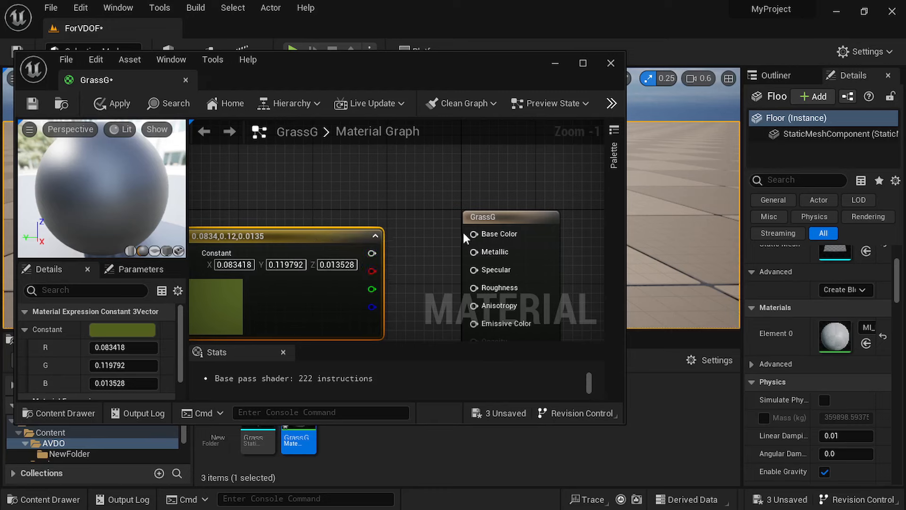
left_click_drag(373, 254, 474, 234)
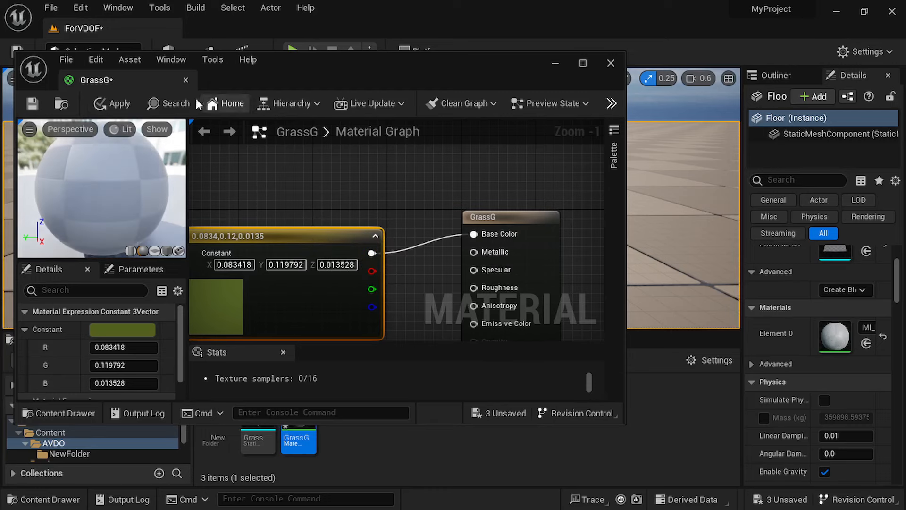
left_click(115, 103)
left_click(555, 62)
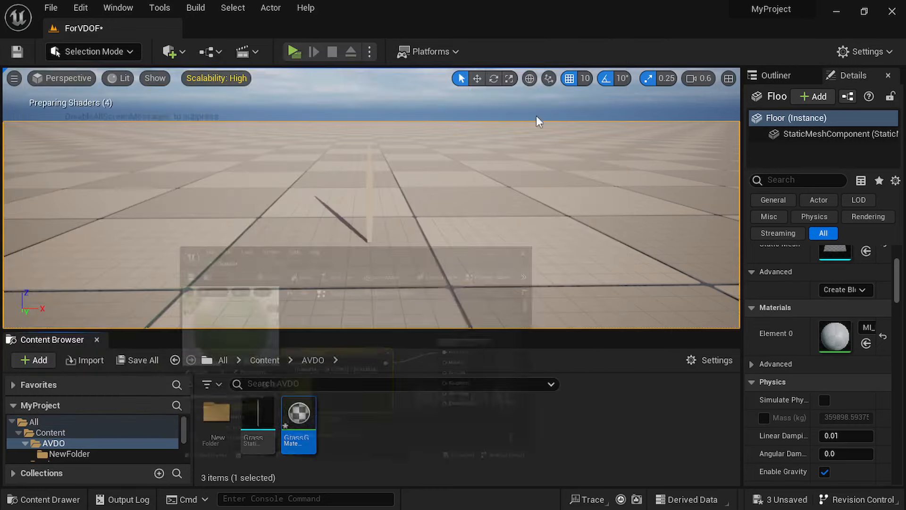
- Assign the GrassG material to Element 0 of the grass blade in the level
left_click(369, 208)
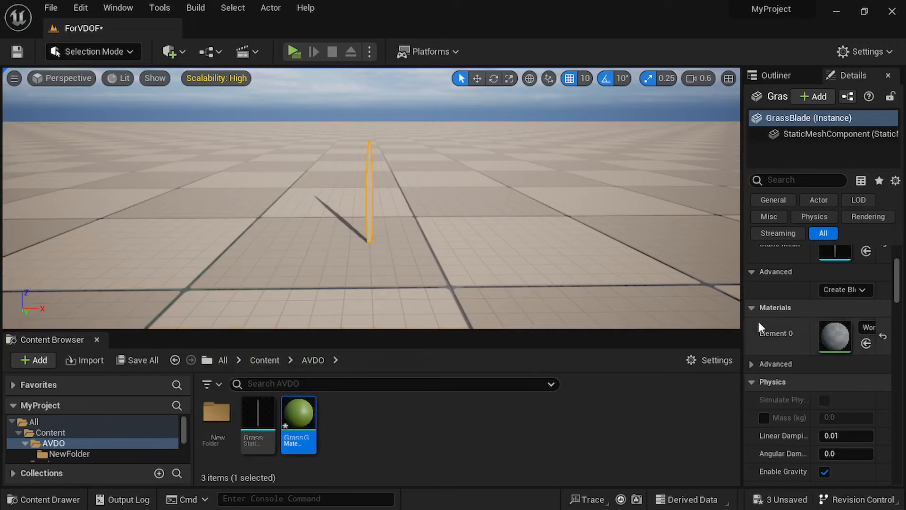
left_click_drag(298, 417, 847, 334)
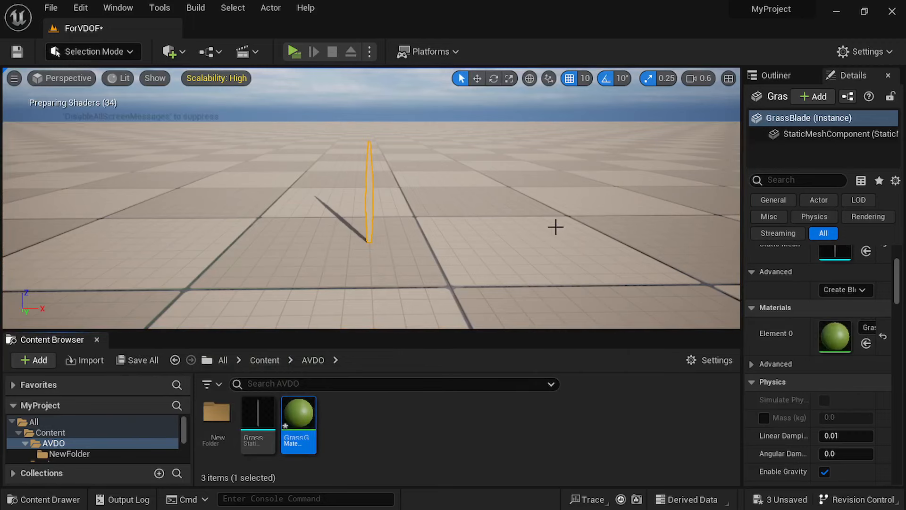
left_click(556, 226)
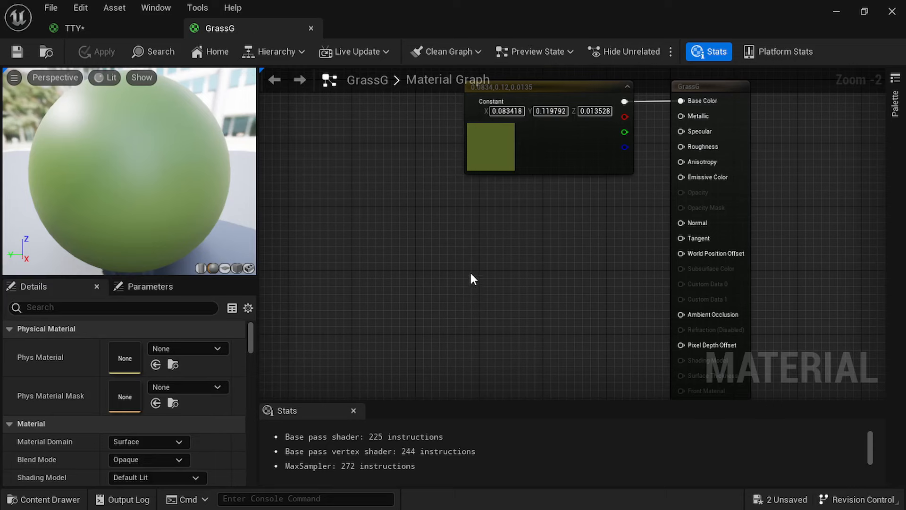
- Add a RotateAboutAxis node to the GrassG material graph below the colour constant
right_click_drag(409, 276, 443, 267)
scroll(587, 269, "up", 1)
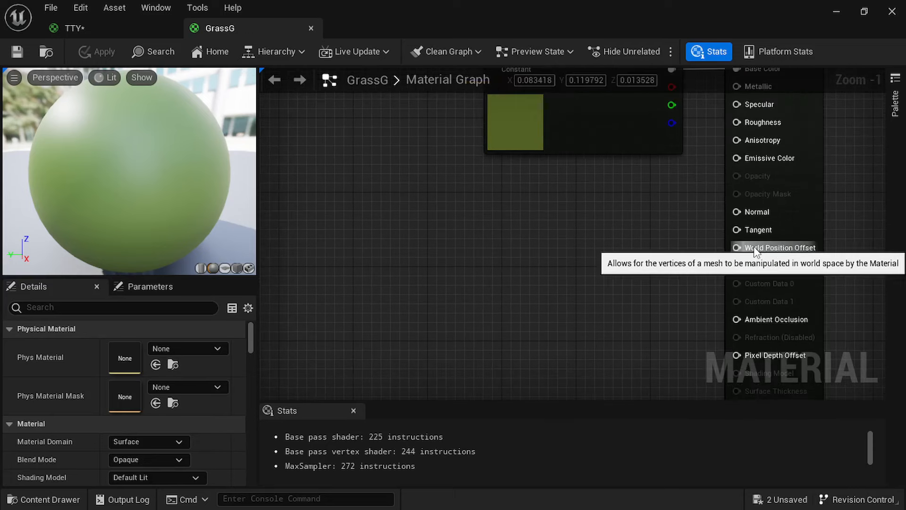
scroll(518, 278, "down", 1)
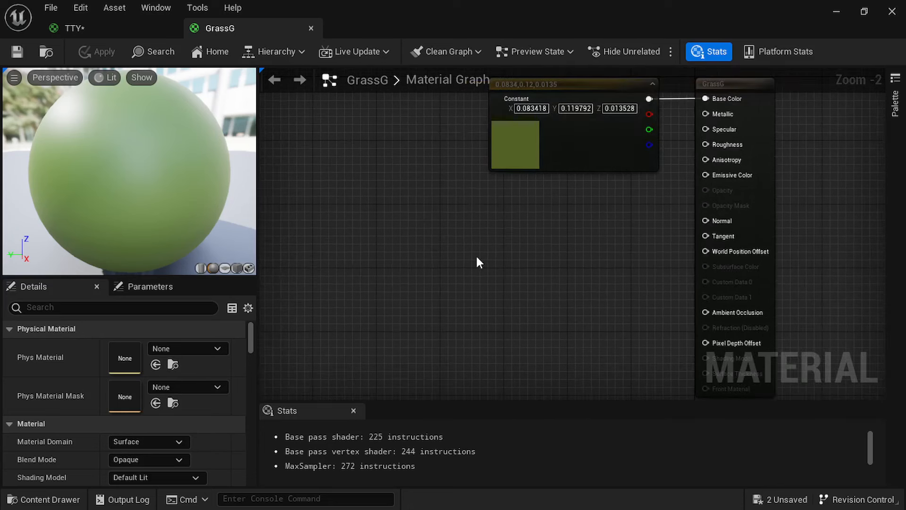
scroll(477, 262, "up", 1)
right_click_drag(476, 262, 494, 256)
right_click(402, 255)
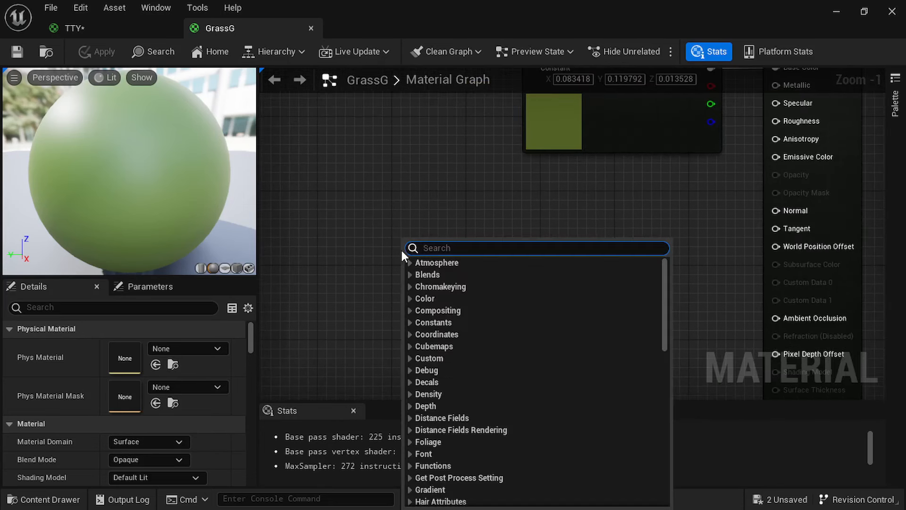
type("rotate")
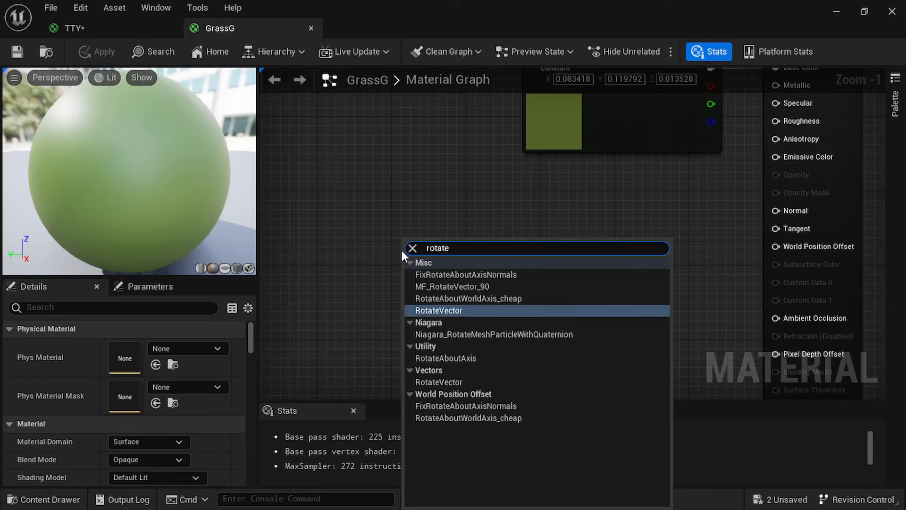
left_click(442, 362)
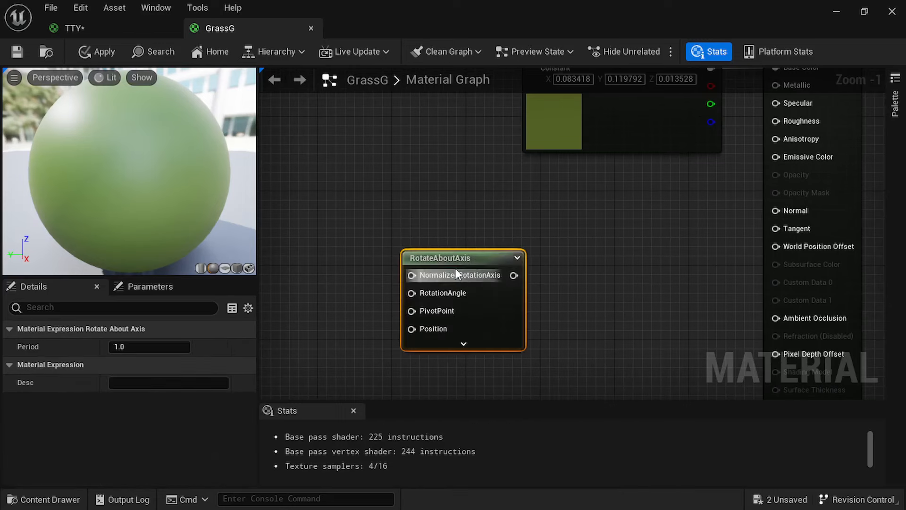
left_click_drag(450, 258, 440, 237)
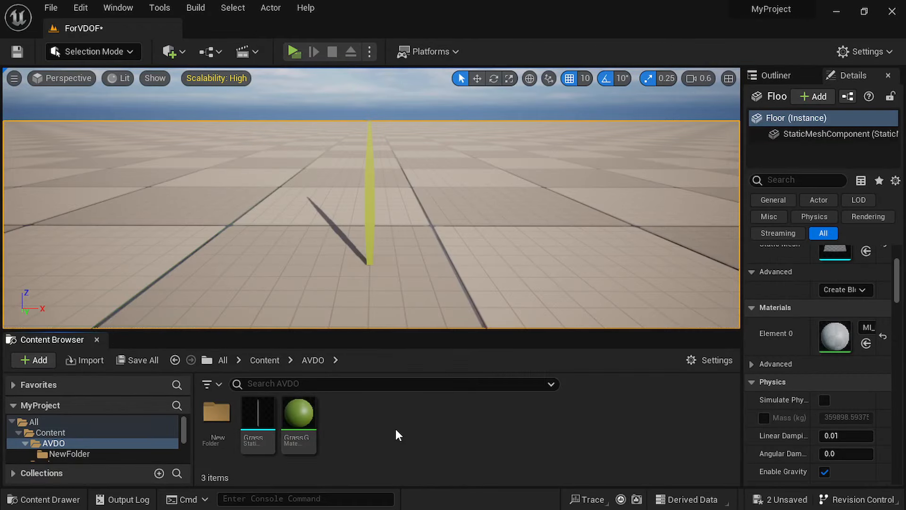
- Create a Material Parameter Collection named WINDBASIC in the AVDO folder and open it
right_click(398, 425)
mouse_move(459, 321)
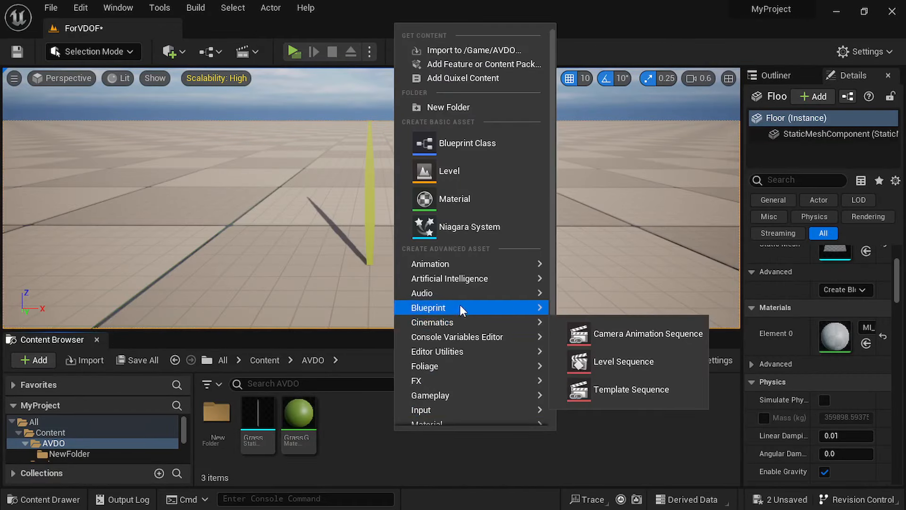
scroll(473, 338, "down", 1)
mouse_move(542, 380)
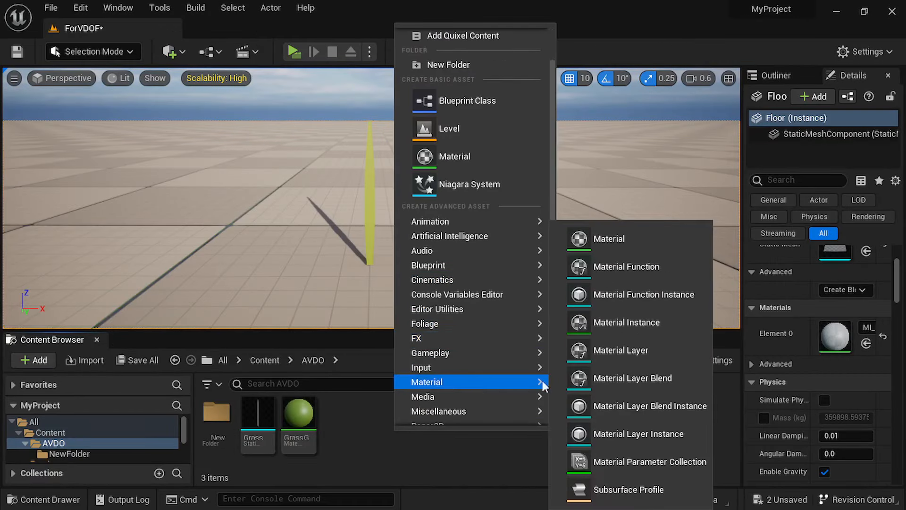
left_click(648, 465)
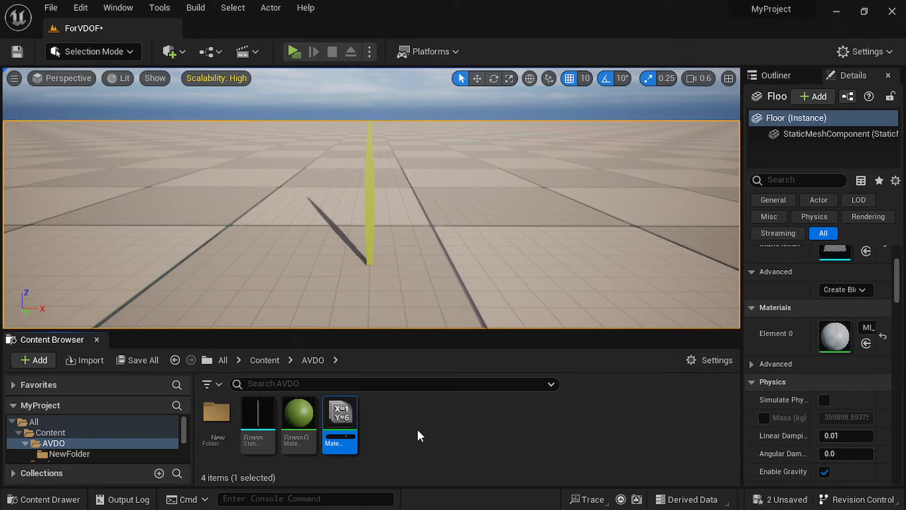
key("Return")
double_click(340, 420)
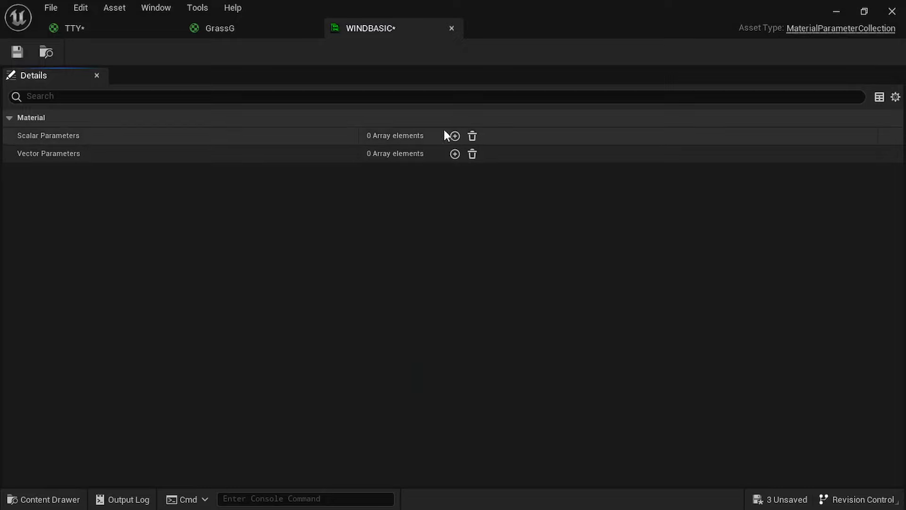
- Add a scalar parameter to the WINDBASIC collection, named W_INTERNSITY with a default value of 4
left_click(455, 136)
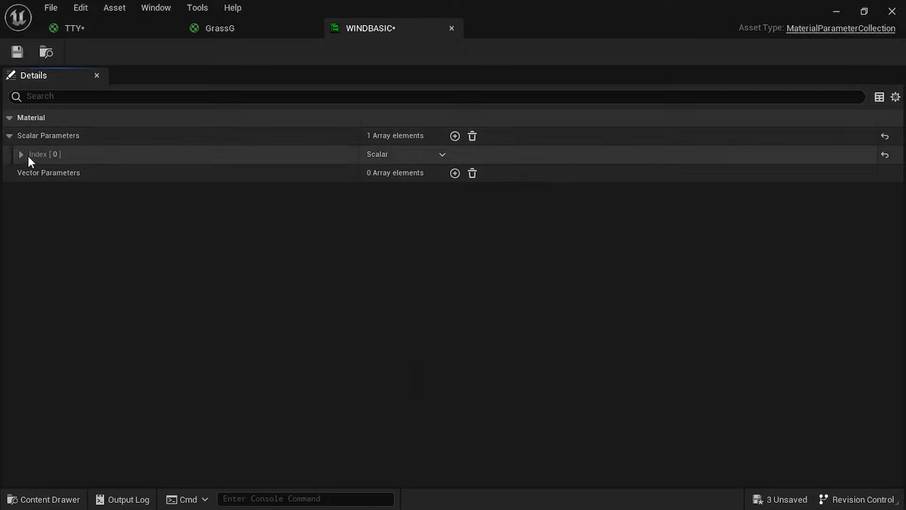
left_click(28, 158)
left_click(386, 174)
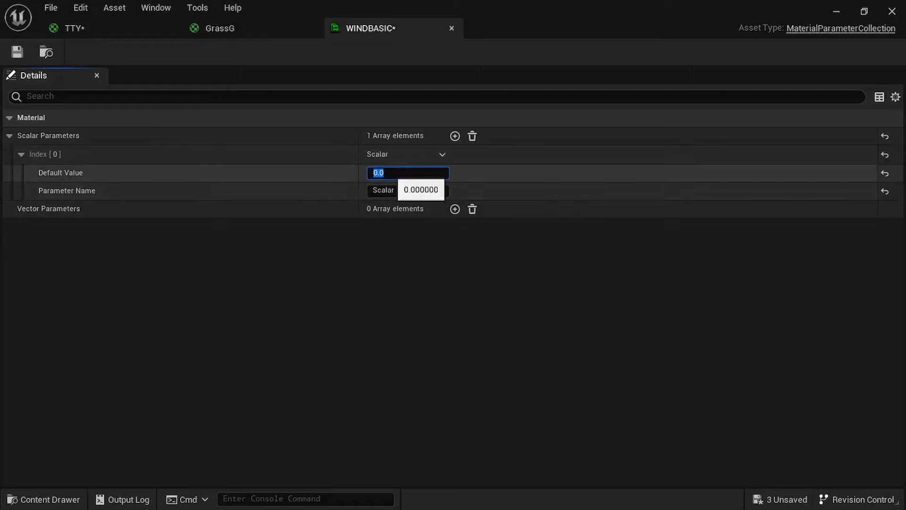
type("4")
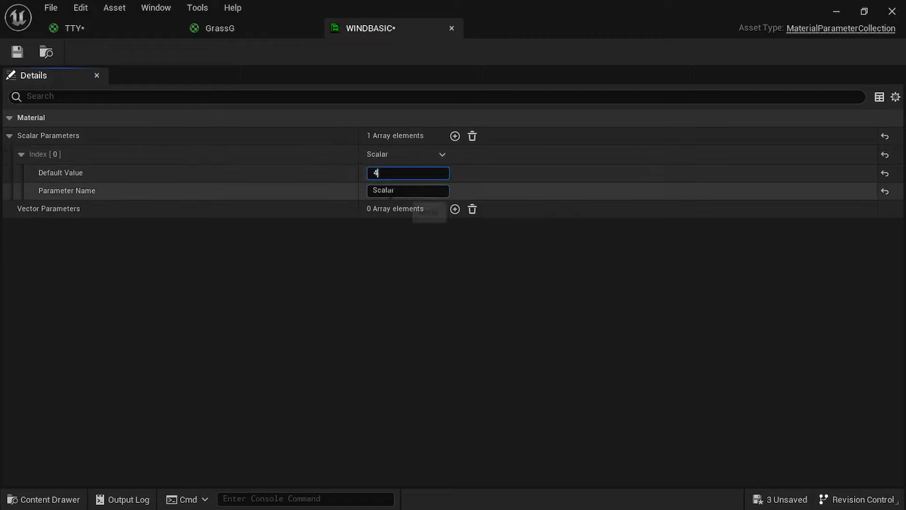
left_click(391, 191)
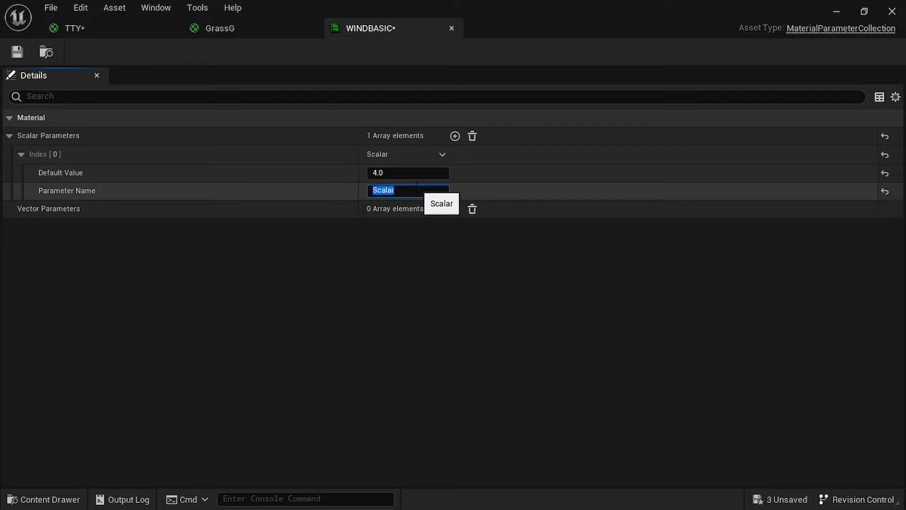
type("W_INTERNSITY")
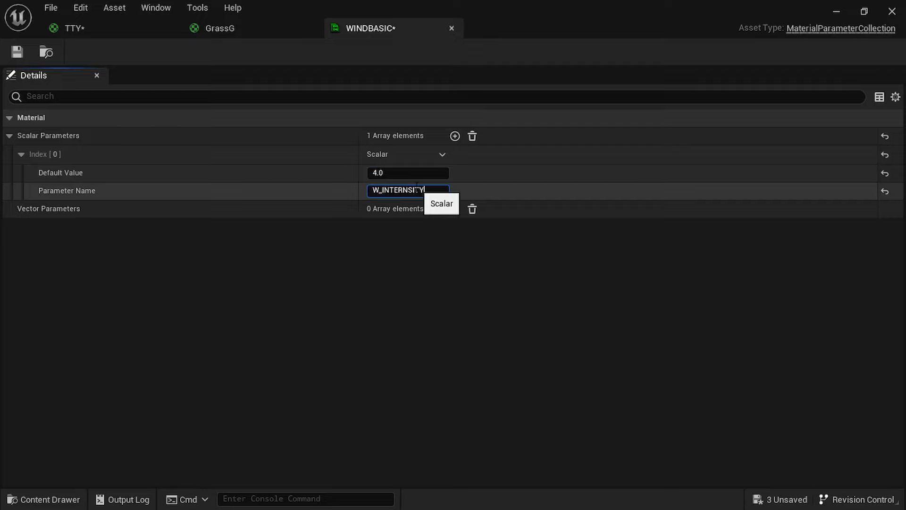
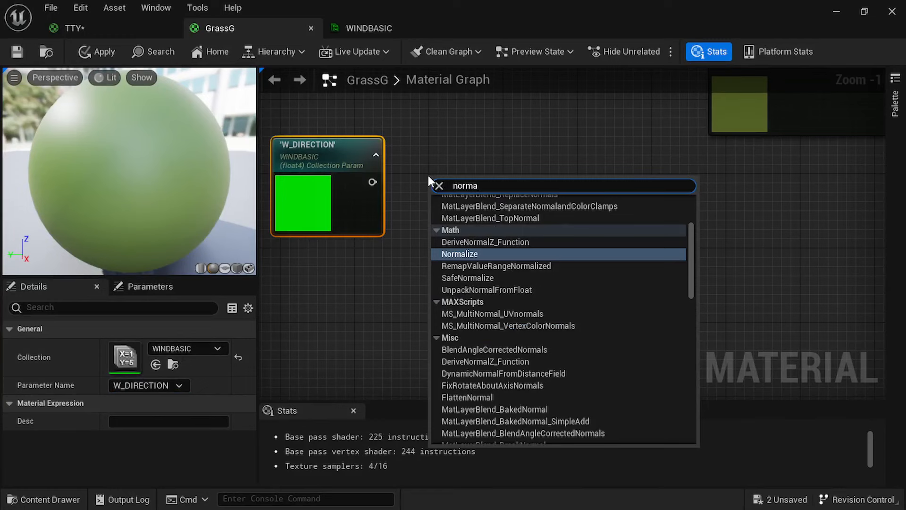
- Add a Normalize node and wire W_DIRECTION through it into the NormalizedRotationAxis input of RotateAboutAxis
left_click(491, 254)
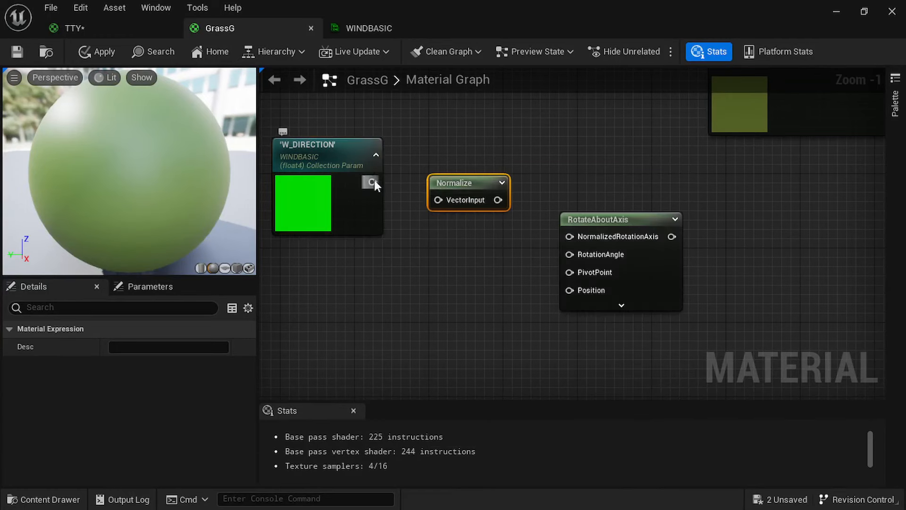
left_click_drag(373, 182, 438, 200)
left_click_drag(498, 200, 569, 236)
left_click(489, 276)
- Add a Sine node below and to the left of the W_DIRECTION node, and widen the graph area
scroll(491, 241, "down", 1)
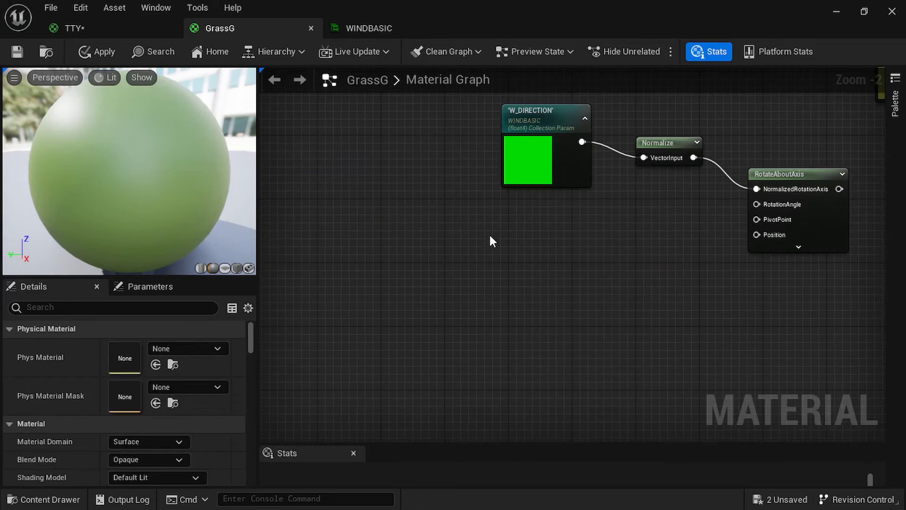
scroll(589, 245, "up", 1)
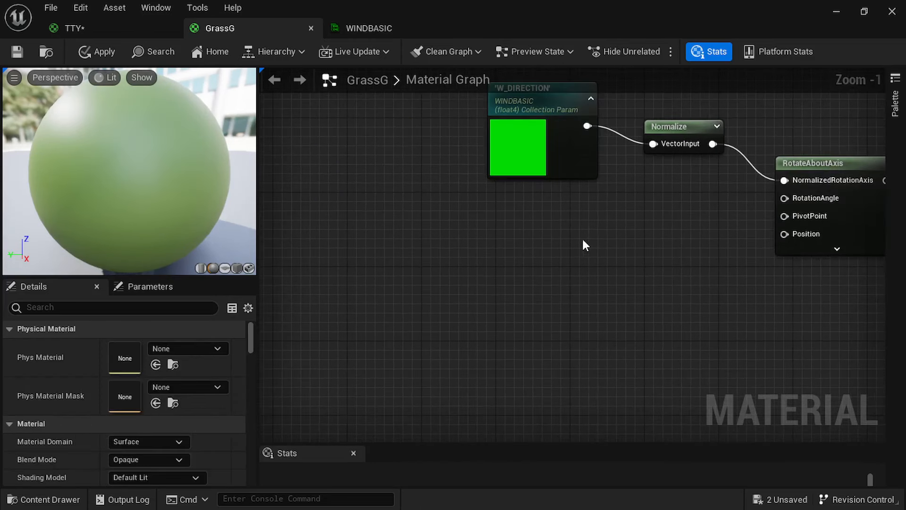
right_click_drag(582, 245, 541, 268)
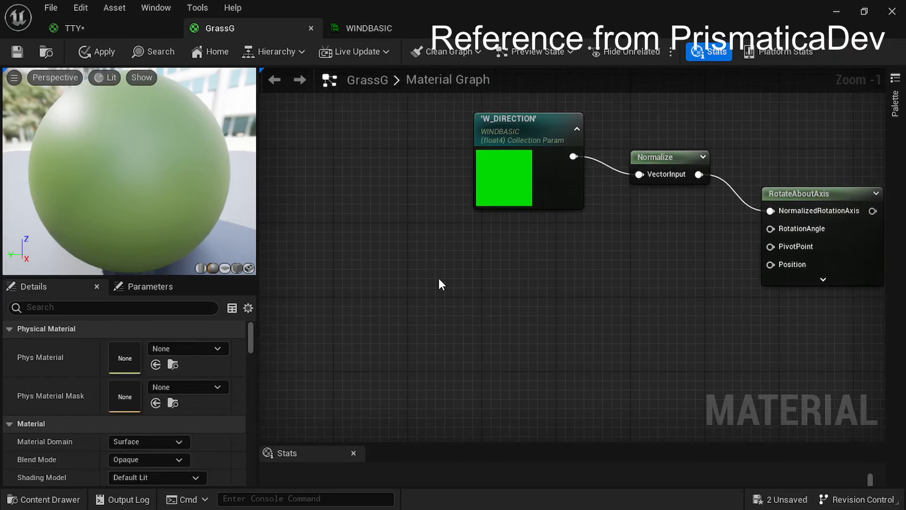
scroll(439, 283, "down", 1)
right_click_drag(439, 283, 514, 269)
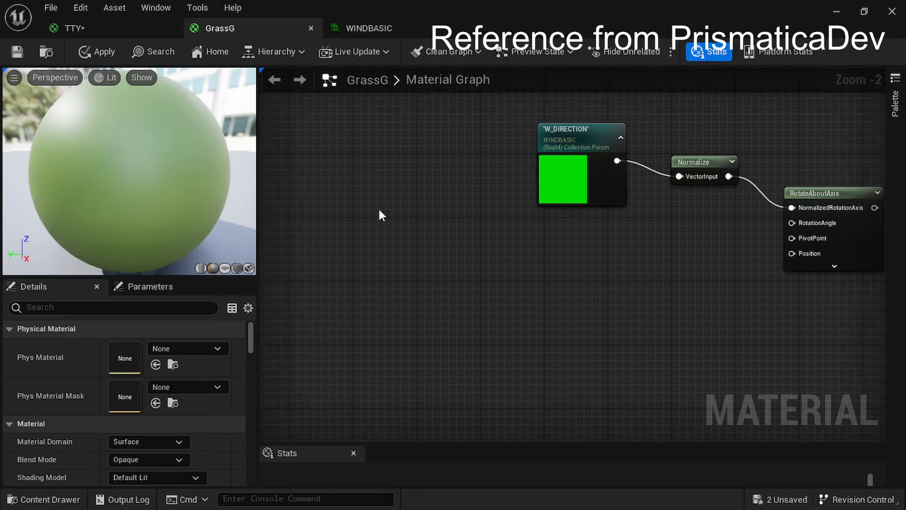
right_click(394, 229)
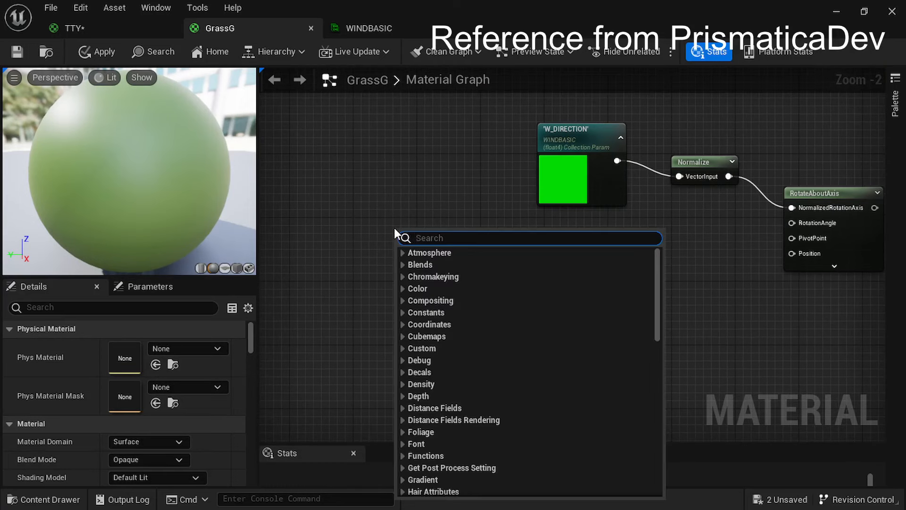
type("sin")
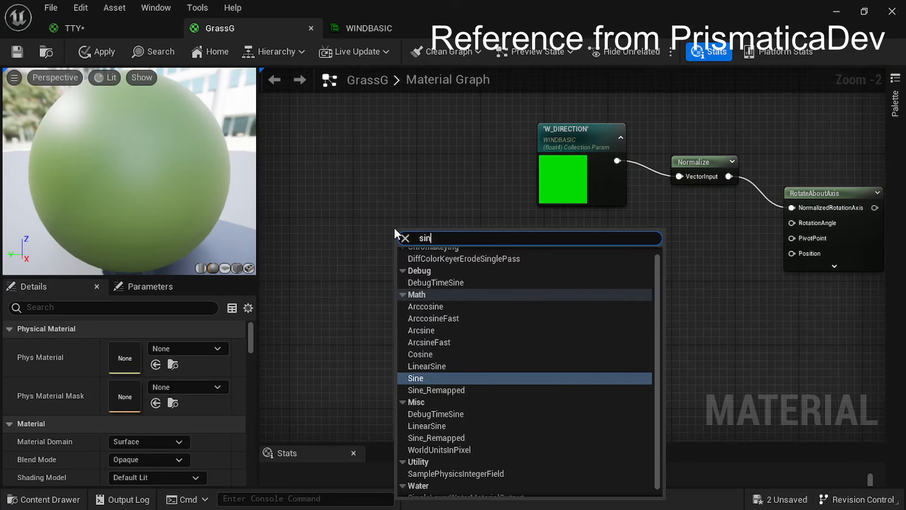
left_click(429, 378)
left_click_drag(416, 236, 462, 237)
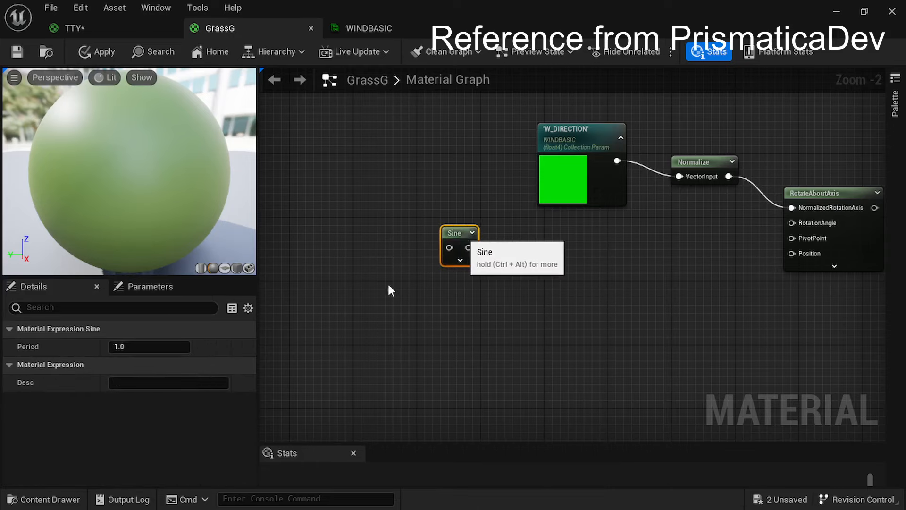
left_click_drag(259, 314, 172, 317)
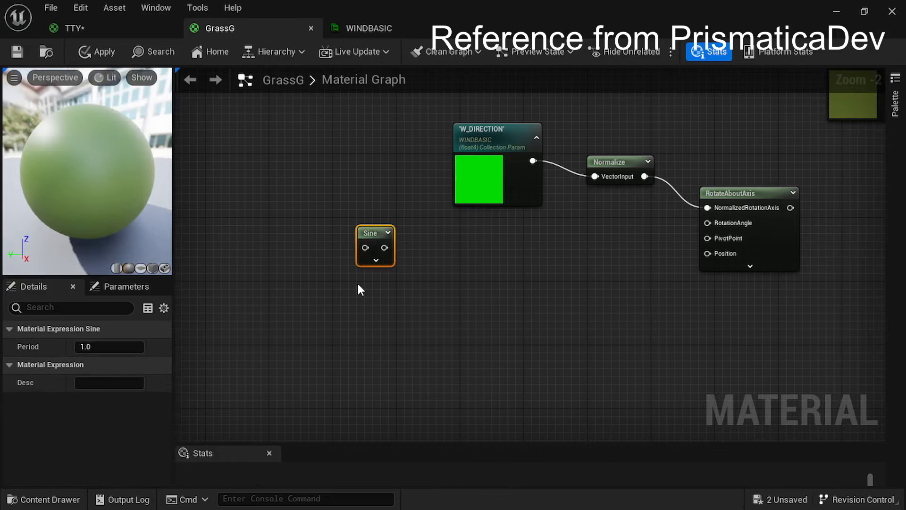
- Add a Time node and place it below and to the left of the Sine node
right_click_drag(359, 289, 478, 288)
right_click(315, 246)
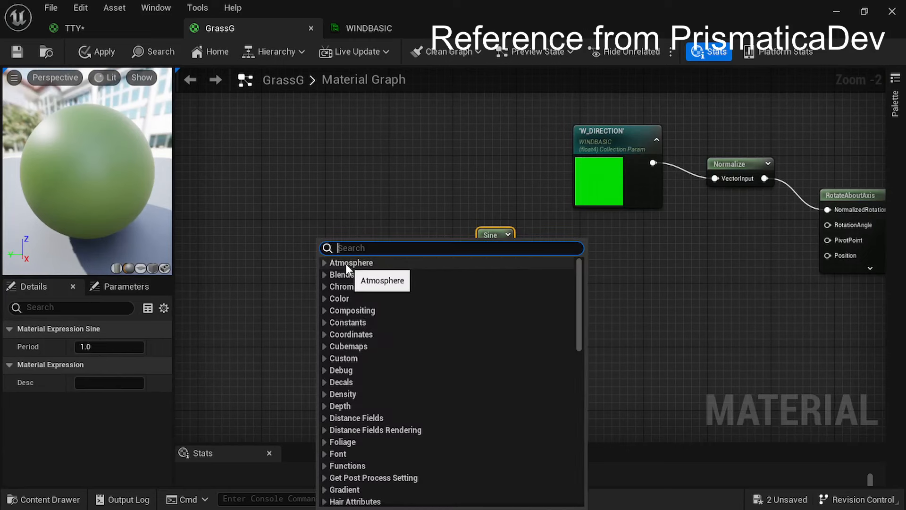
type("time")
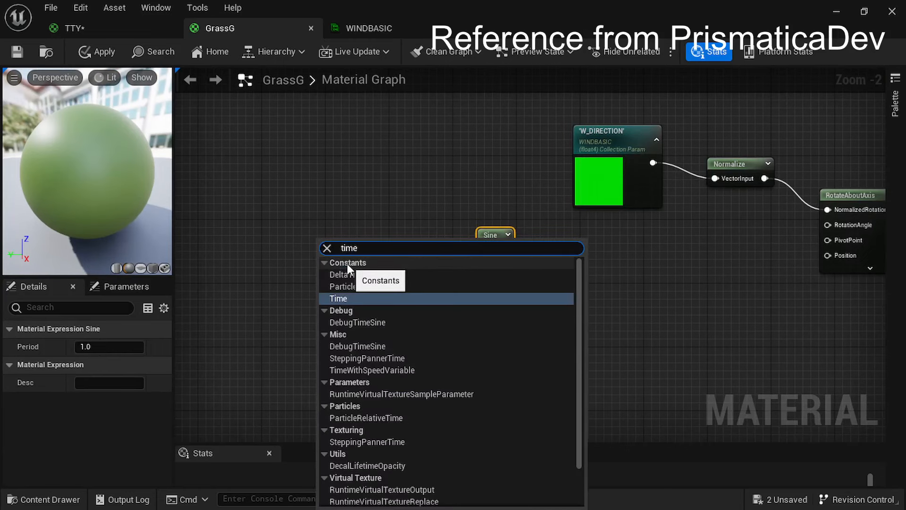
left_click(351, 298)
left_click_drag(340, 263, 298, 299)
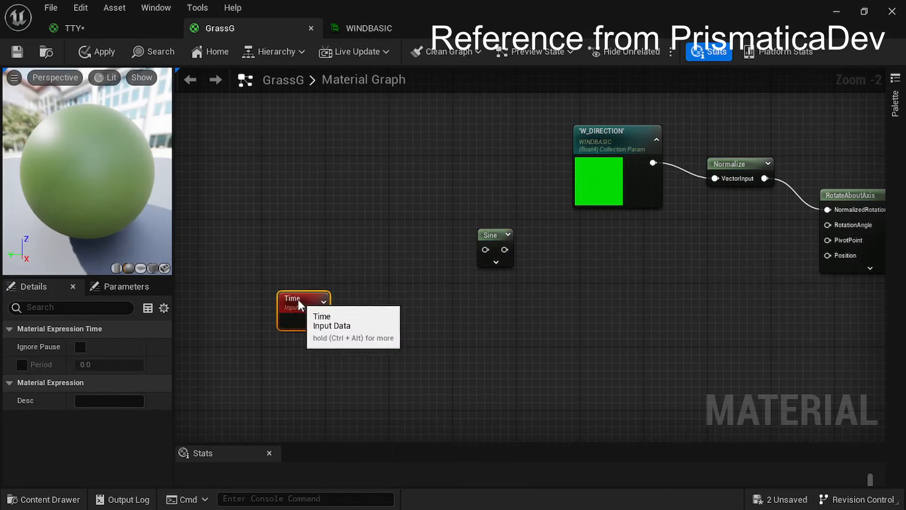
left_click(288, 195)
- Add an ObjectPivotPoint node above and to the left of the Time node
right_click_drag(288, 195, 352, 212)
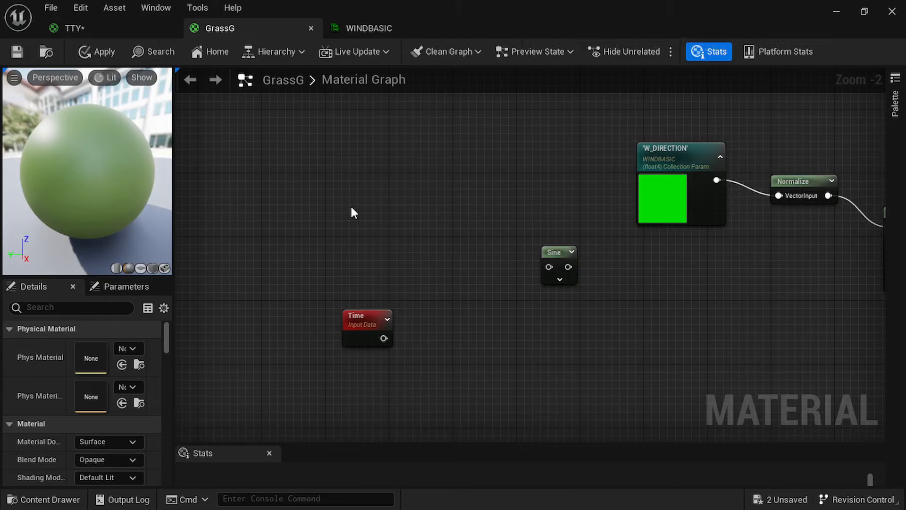
right_click(343, 210)
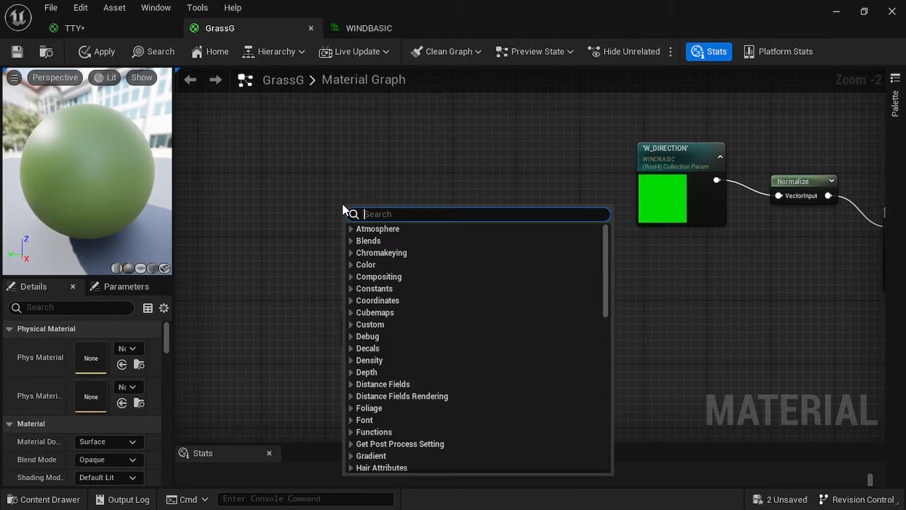
type("obje")
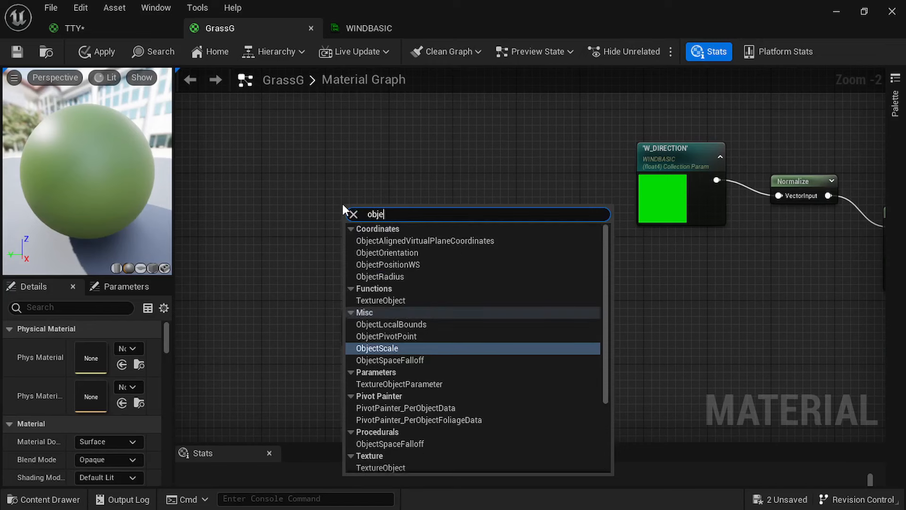
type("ct")
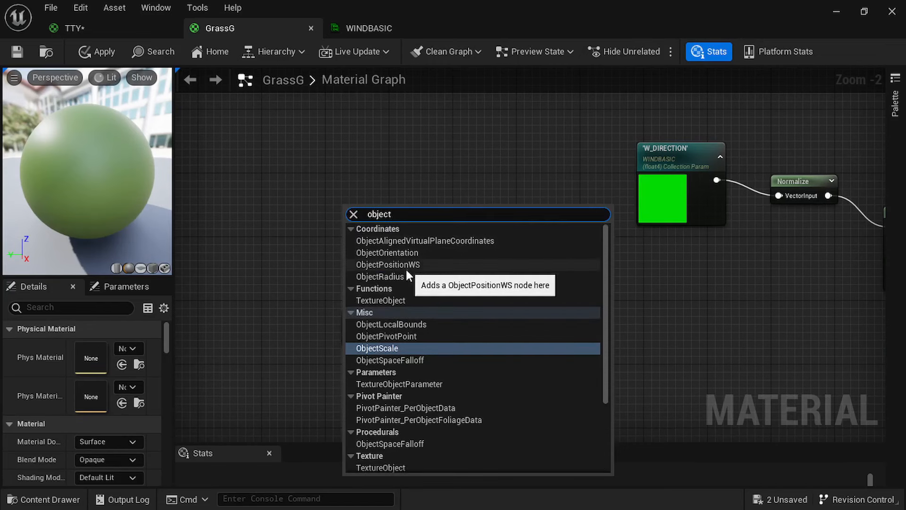
left_click(386, 336)
left_click_drag(390, 213, 315, 198)
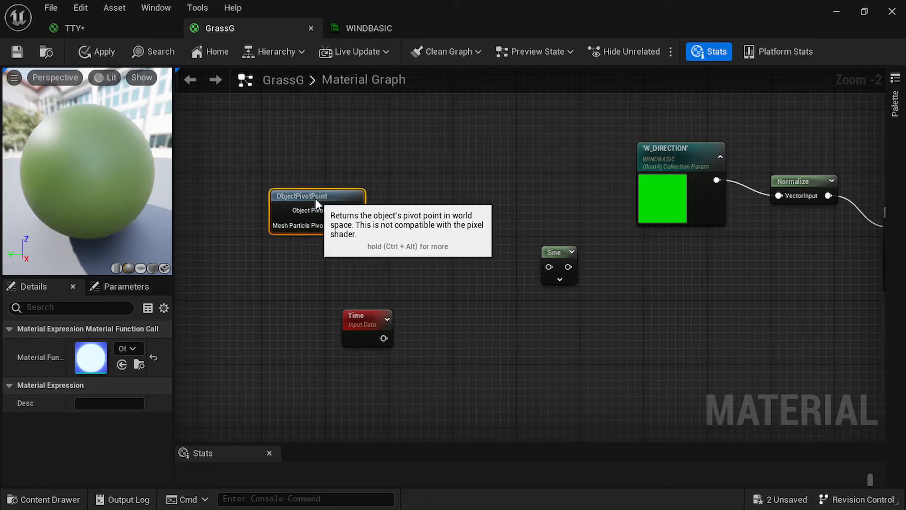
- Add a Constant3Vector node beneath ObjectPivotPoint and set its Y value to 1
left_click(406, 167)
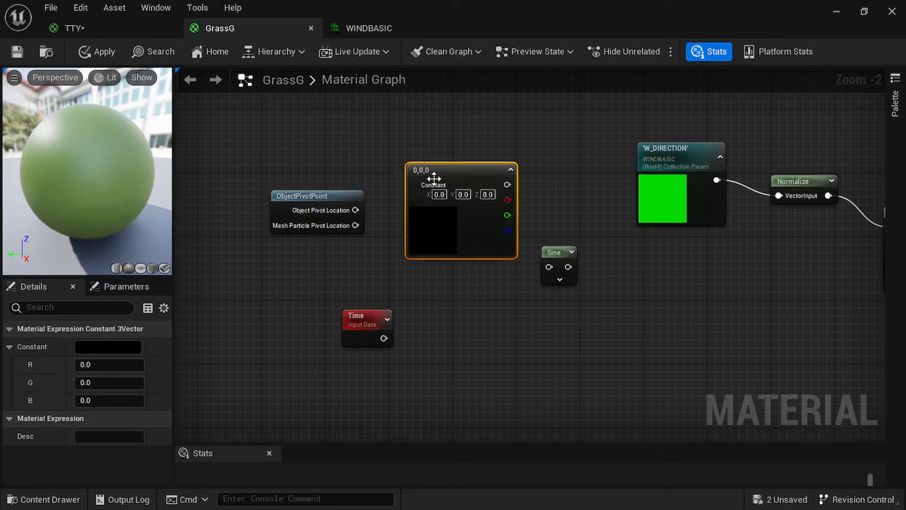
left_click_drag(453, 169, 260, 251)
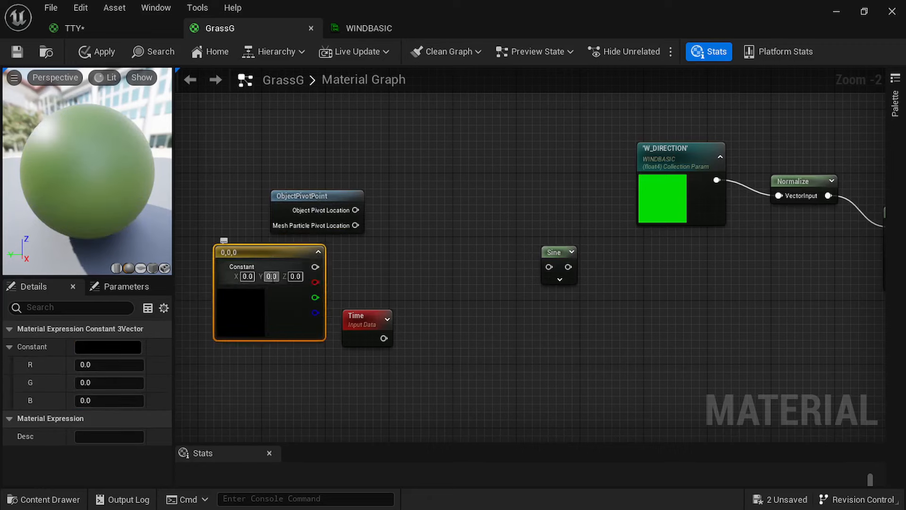
left_click(271, 277)
type("1")
key("Return")
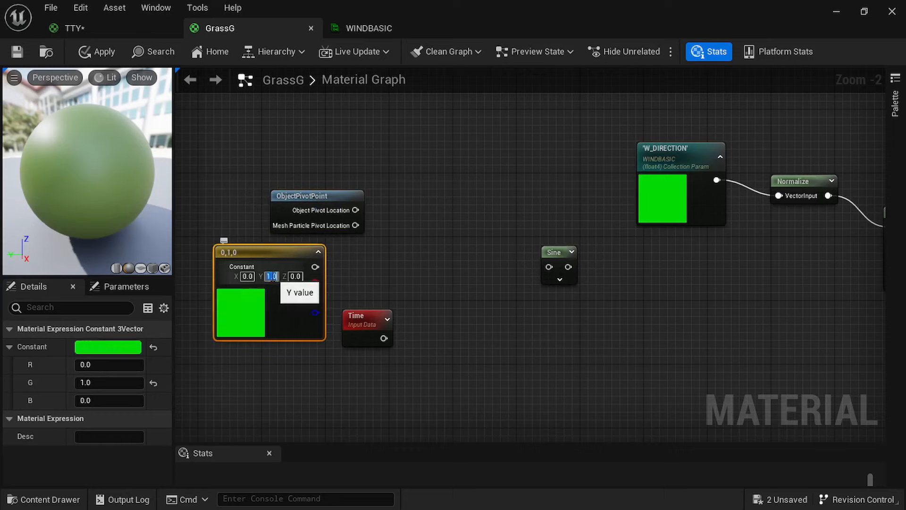
- Shift ObjectPivotPoint left, add a DotProduct node beside it, and connect Mesh Particle Pivot Location to Dot's A input
left_click_drag(321, 209, 296, 209)
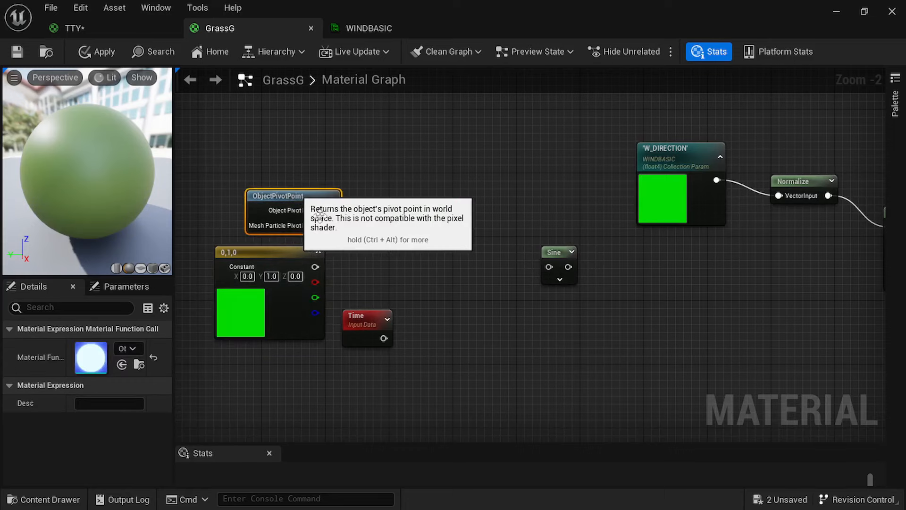
right_click(385, 203)
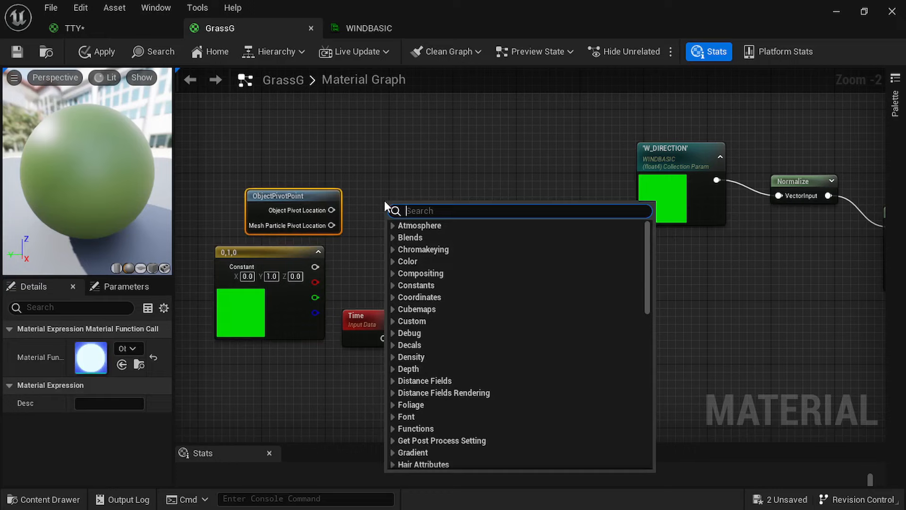
type("dot")
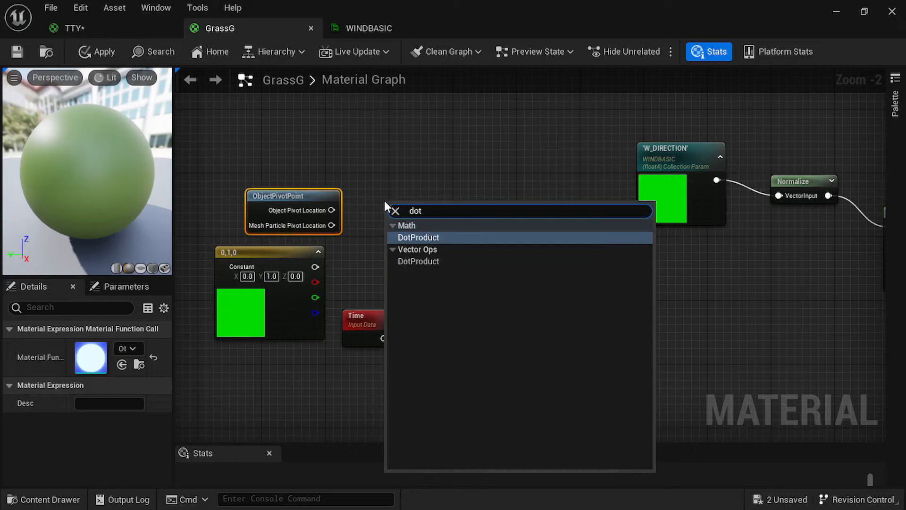
left_click(420, 237)
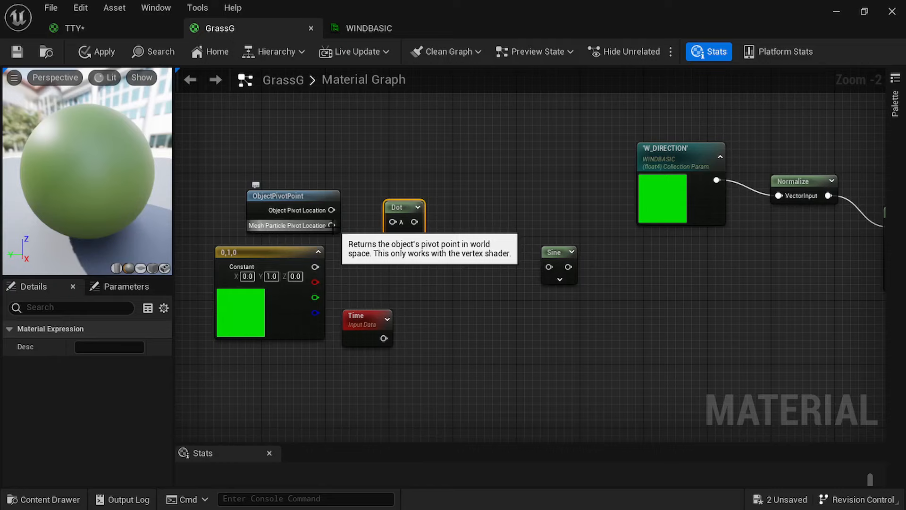
left_click_drag(332, 226, 397, 222)
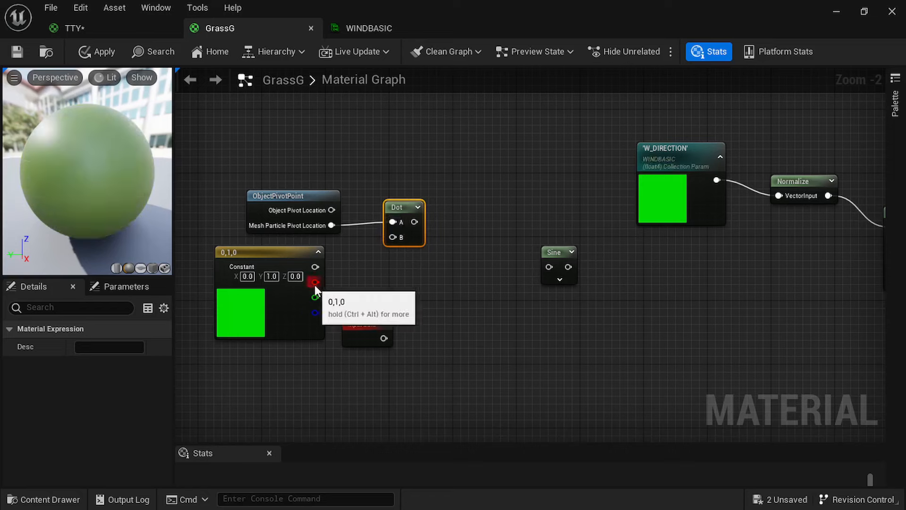
- Connect the 0,1,0 constant to Dot's B input, then add a Divide node with B set to 4 on Dot's output
left_click_drag(315, 266, 453, 210)
type("divi")
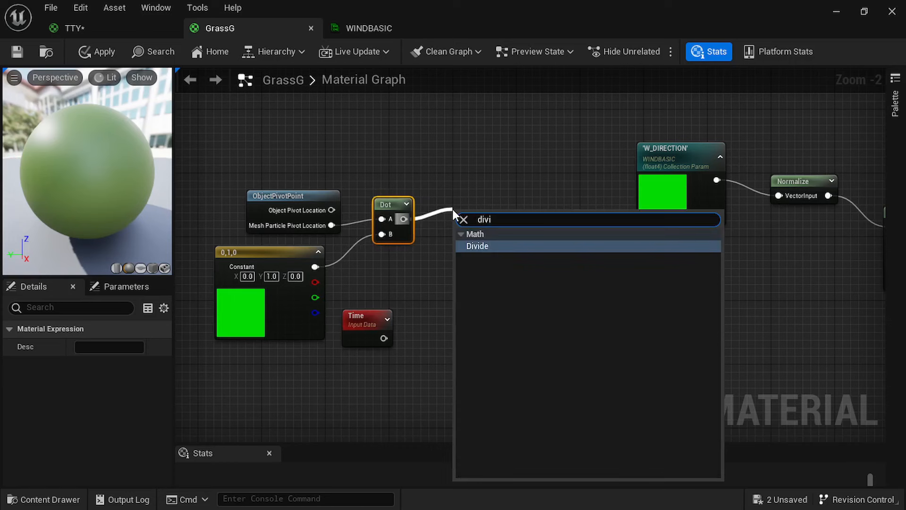
left_click(477, 247)
left_click(484, 247)
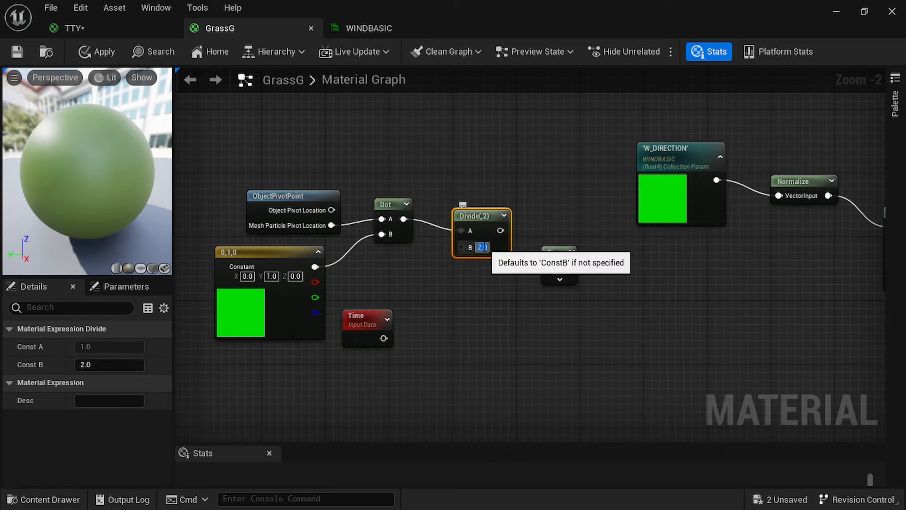
type("4")
key("Return")
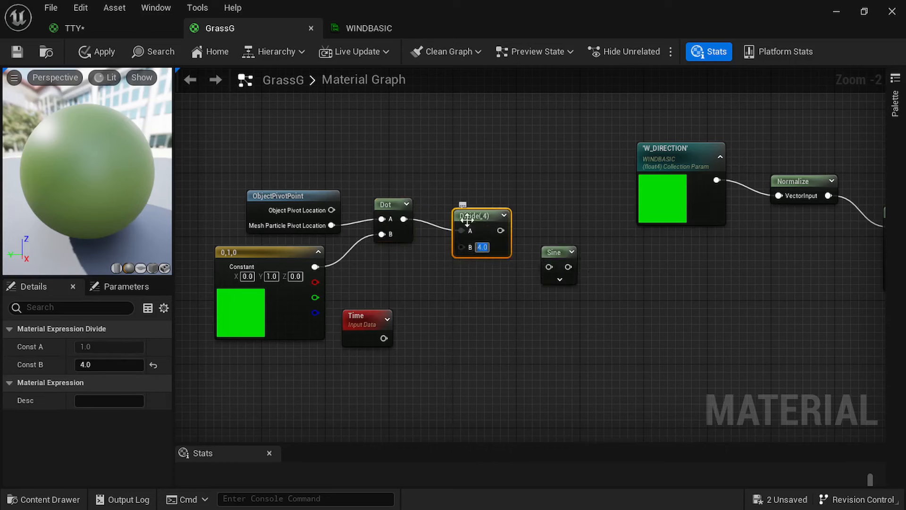
left_click_drag(476, 222, 453, 211)
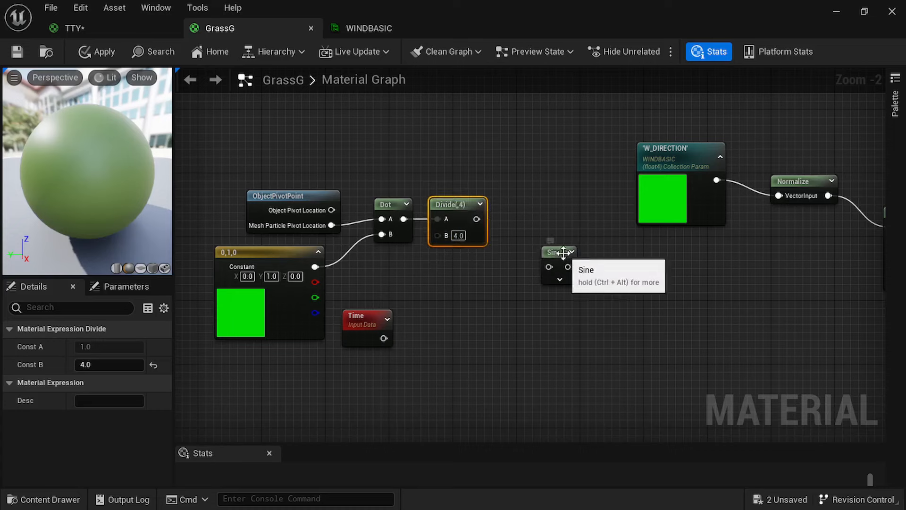
- Move the Sine node further right and attach an Add node to the output of the Divide node
left_click_drag(564, 251, 659, 259)
left_click_drag(477, 218, 534, 227)
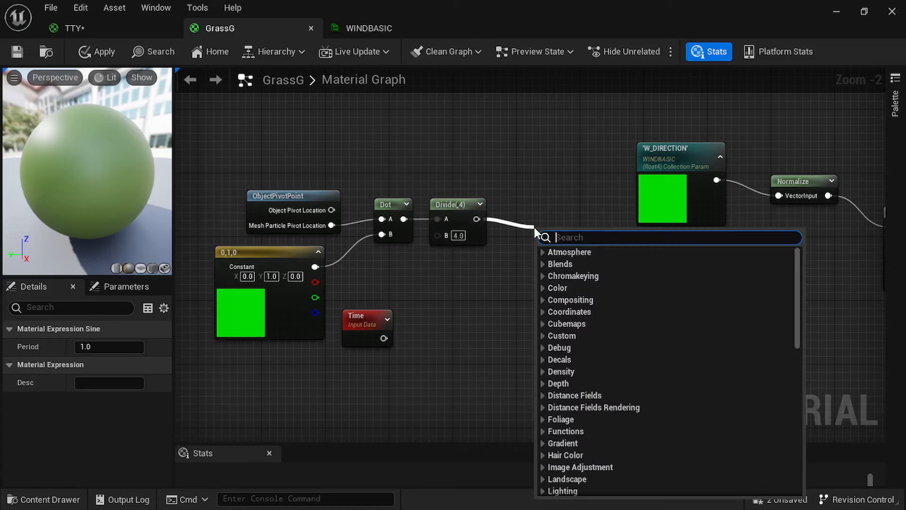
type("sdd")
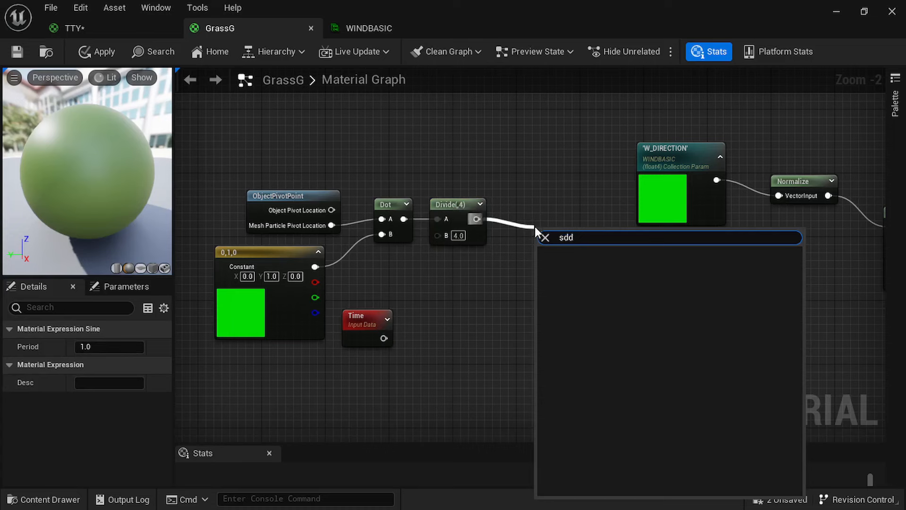
key("BackSpace")
key("BackSpace")
key("BackSpace")
type("add")
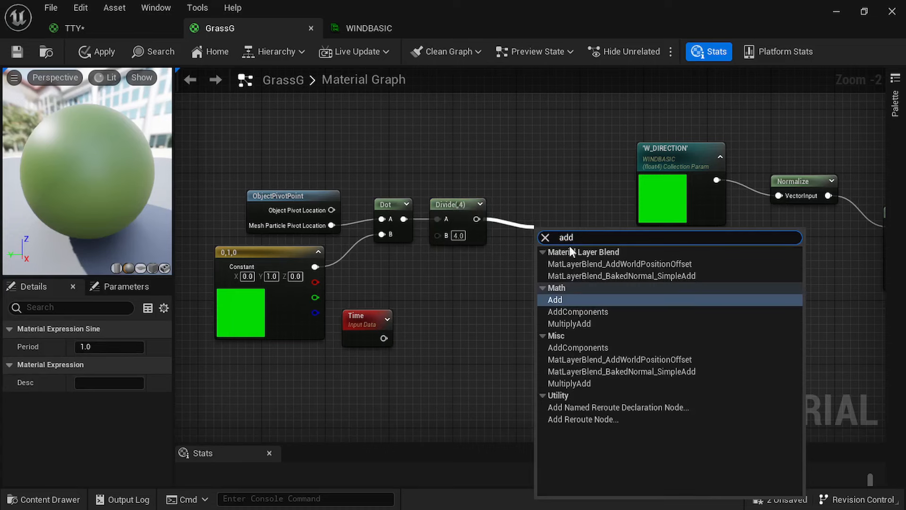
left_click(560, 298)
- Connect Time to Add's B input, tuck it beneath Divide, and shift this whole node group slightly left and down
left_click_drag(384, 338, 549, 267)
left_click_drag(361, 323, 448, 275)
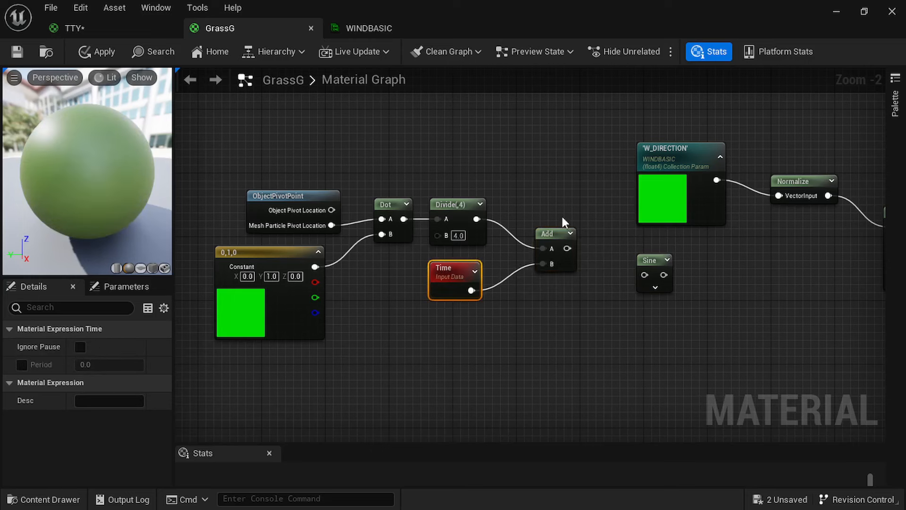
left_click_drag(576, 167, 242, 351)
left_click_drag(448, 266, 418, 290)
left_click(466, 283)
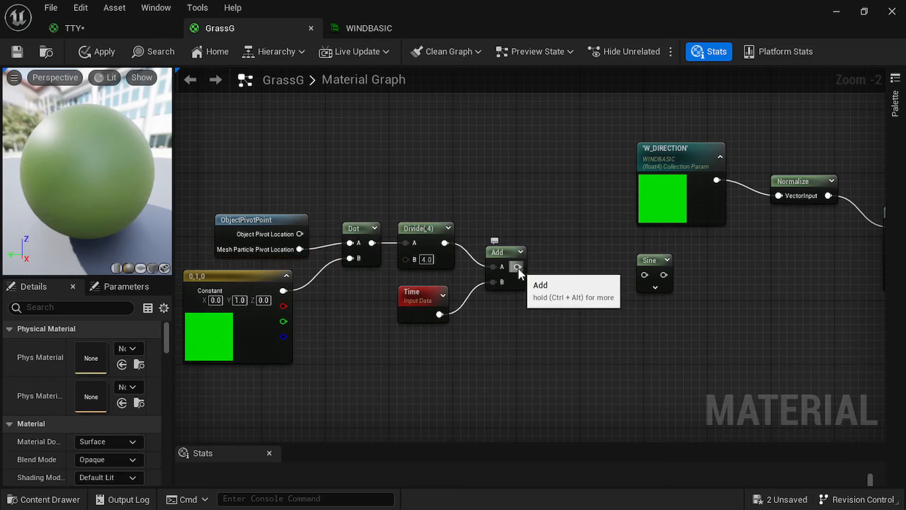
- Add a Multiply node with B set to 0.5 on Add's output and connect it to the Sine node
left_click_drag(518, 267, 551, 257)
type("multi")
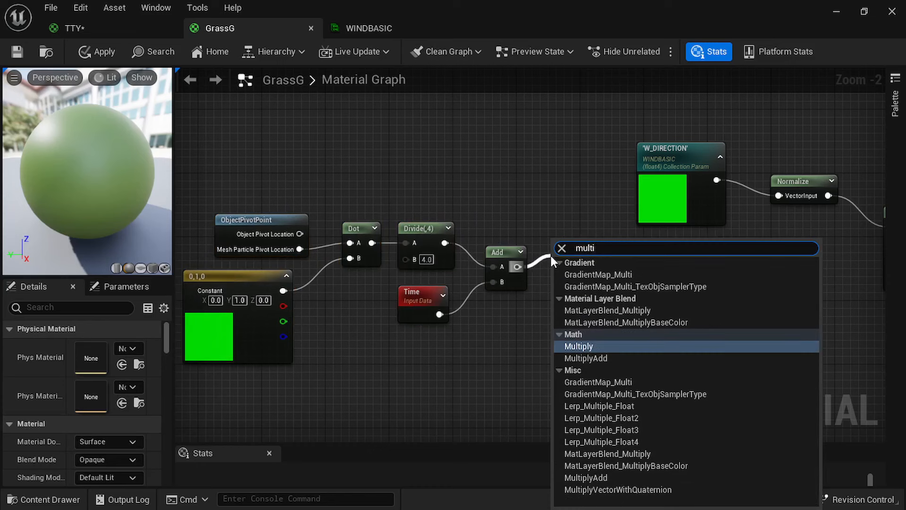
left_click(582, 347)
left_click_drag(570, 262, 567, 253)
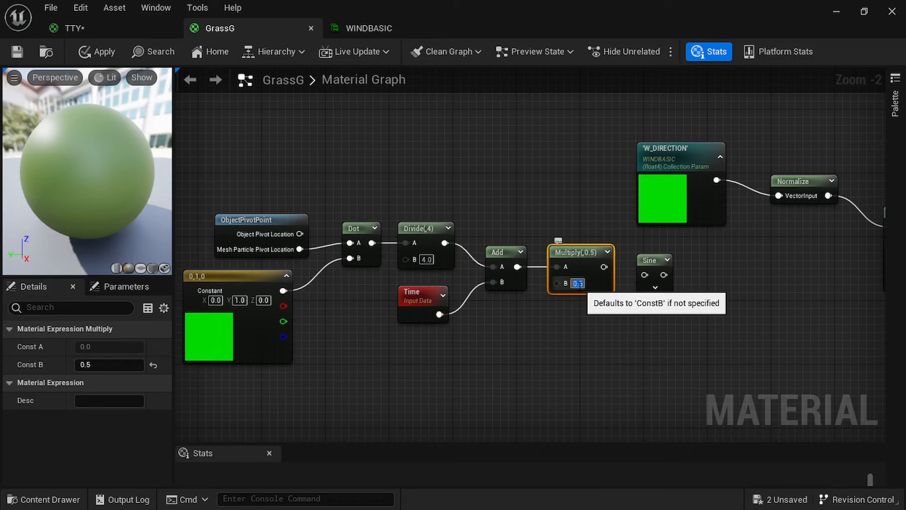
left_click_drag(604, 266, 642, 257)
left_click(609, 355)
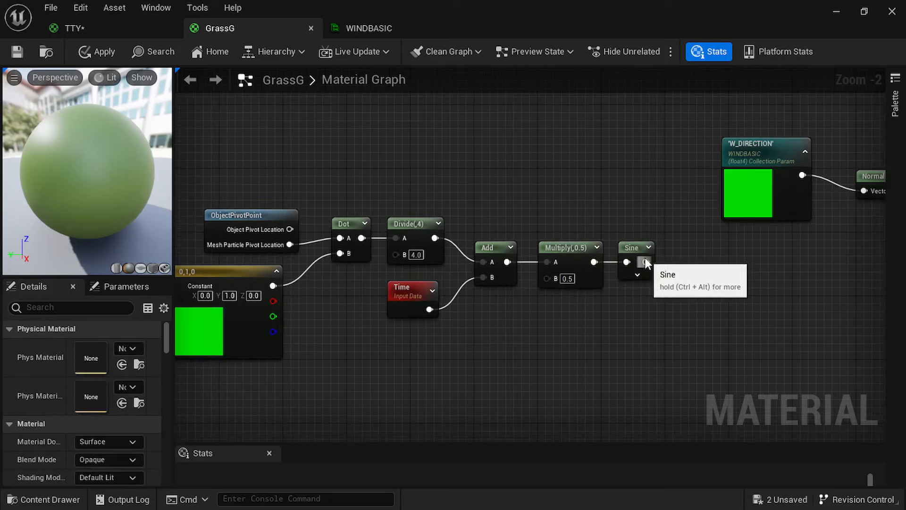
- Attach another Add node to Sine's output and set its B value to 2
left_click_drag(646, 262, 683, 253)
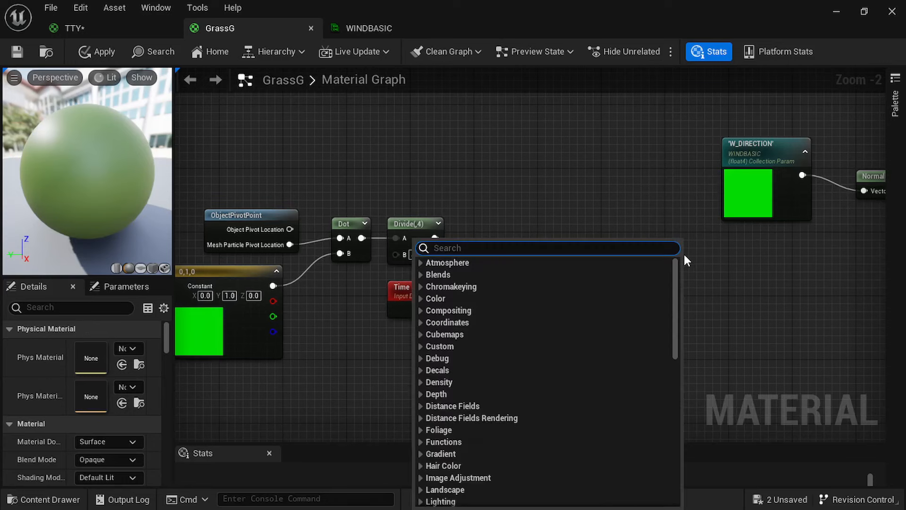
type("add")
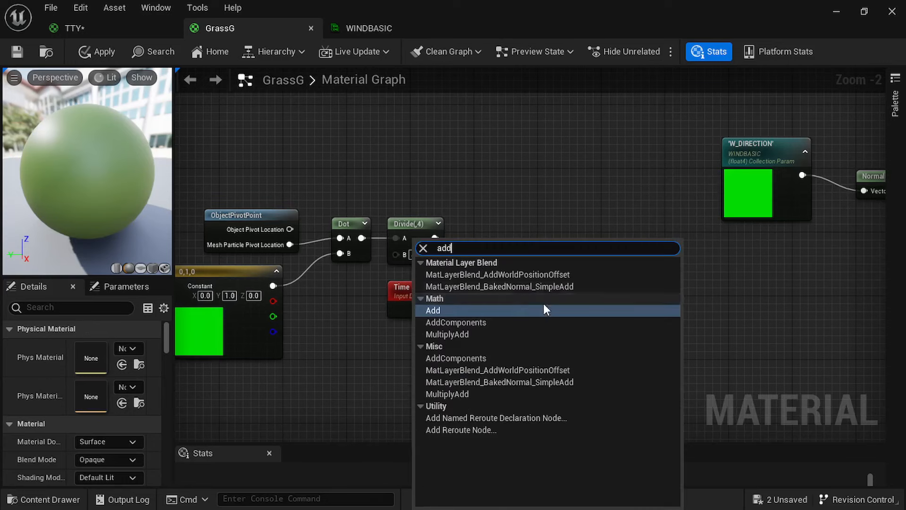
left_click(496, 310)
left_click(713, 293)
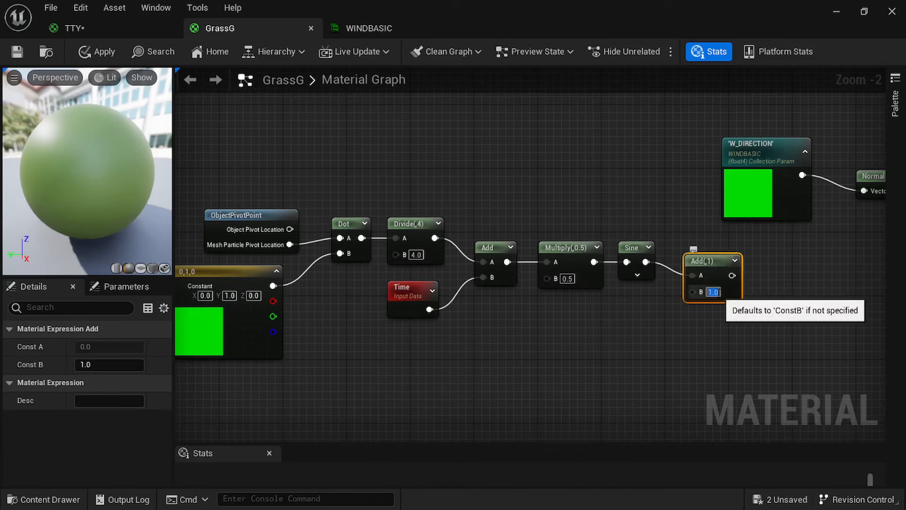
type("2")
key("Return")
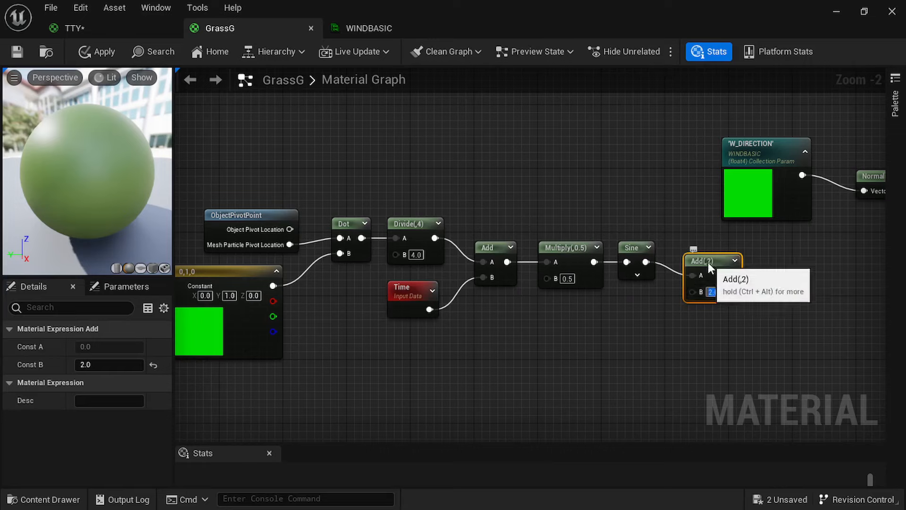
- Align the new Add node with Sine and attach a Divide node with B set to 4 to its output
left_click_drag(708, 262, 763, 261)
type("divid")
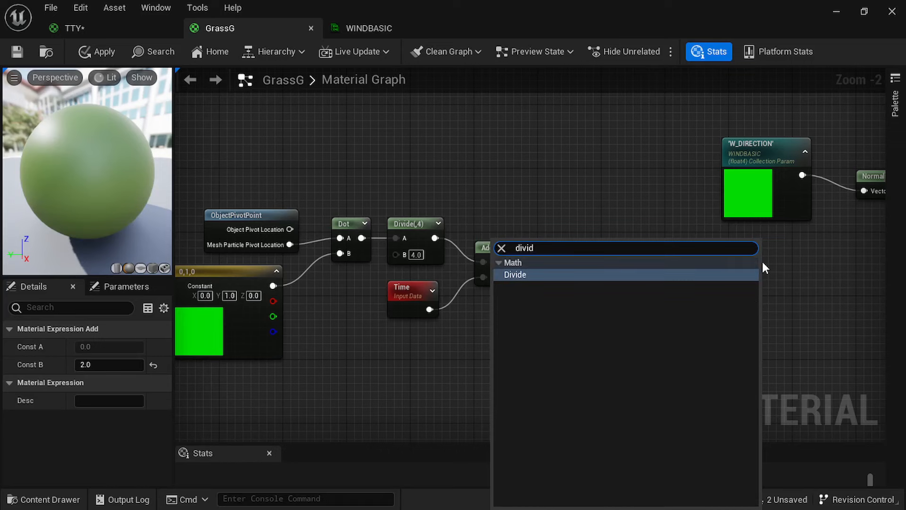
left_click(607, 277)
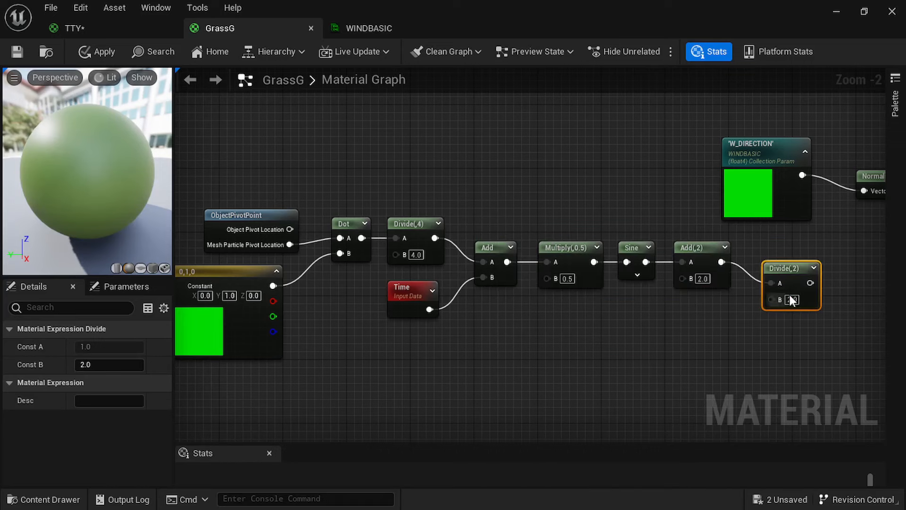
left_click_drag(771, 258, 764, 252)
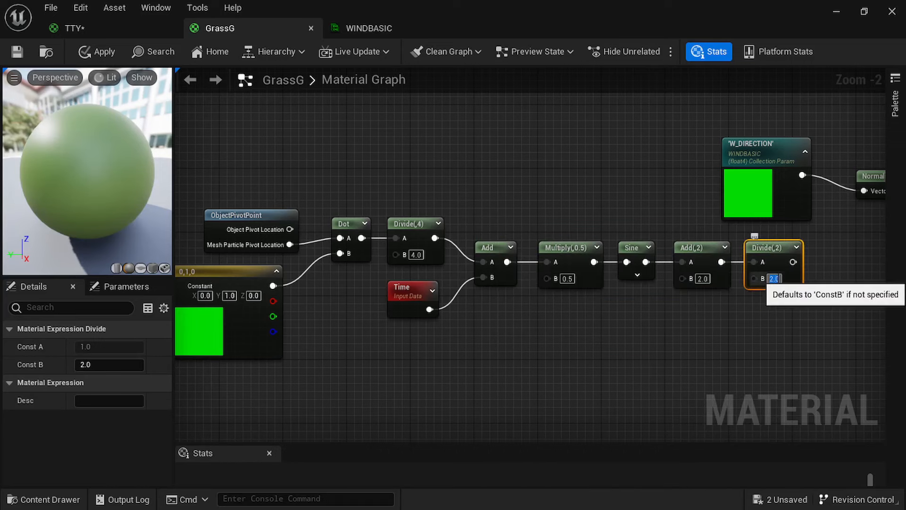
left_click(648, 315)
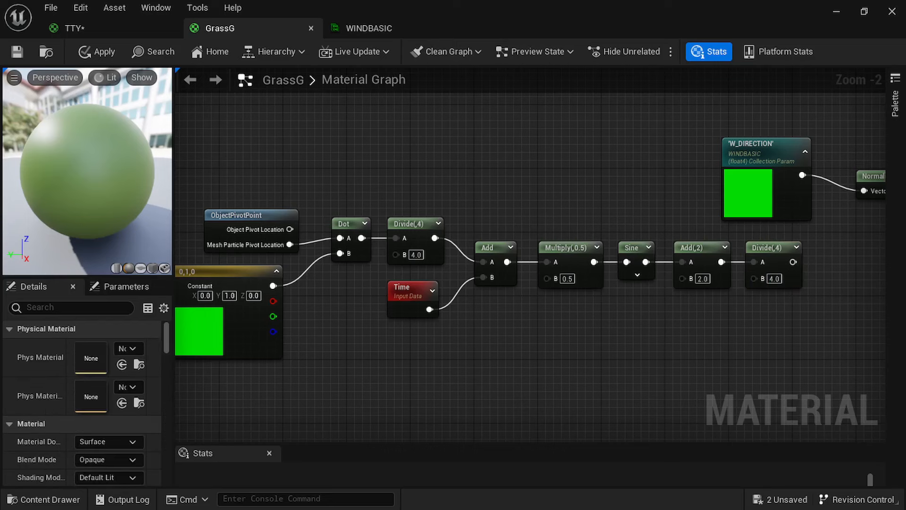
- Duplicate the W_DIRECTION collection parameter, place the copy below the Sine chain, and switch its parameter to W_INTENSITY
right_click_drag(716, 329, 477, 326)
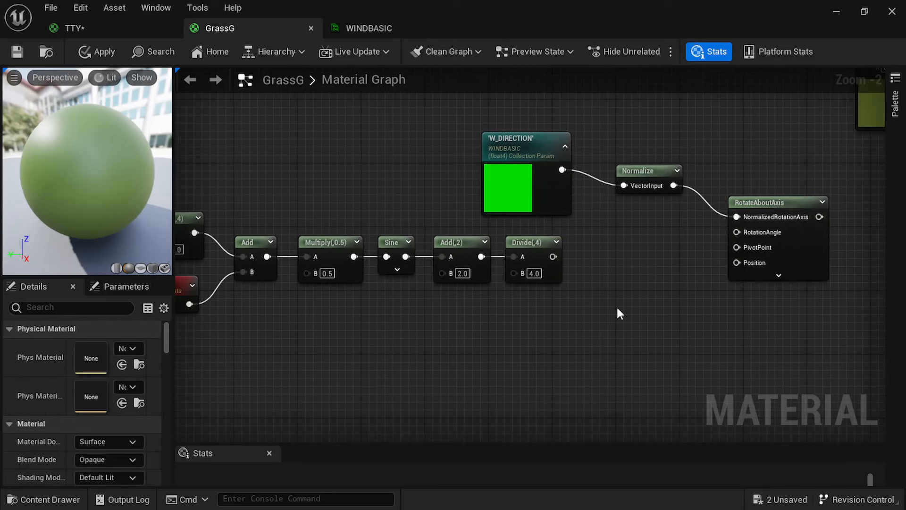
left_click(520, 151)
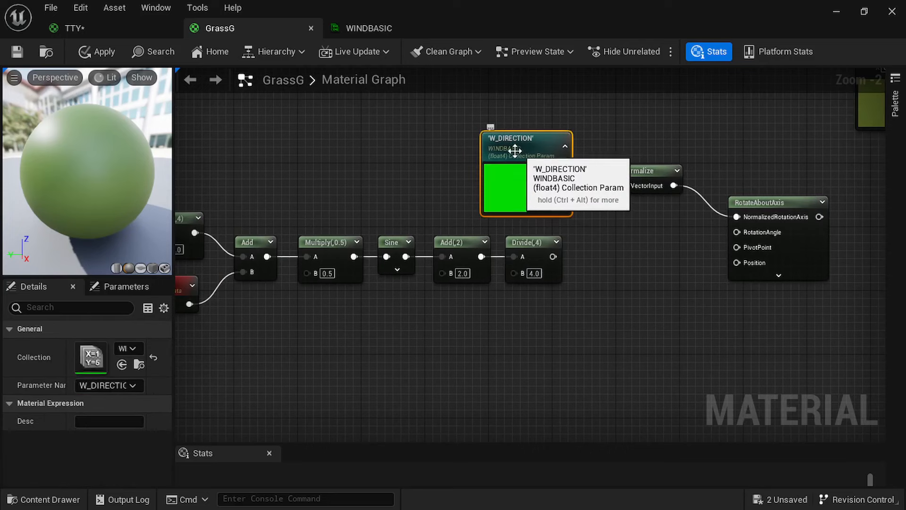
key("ctrl+d")
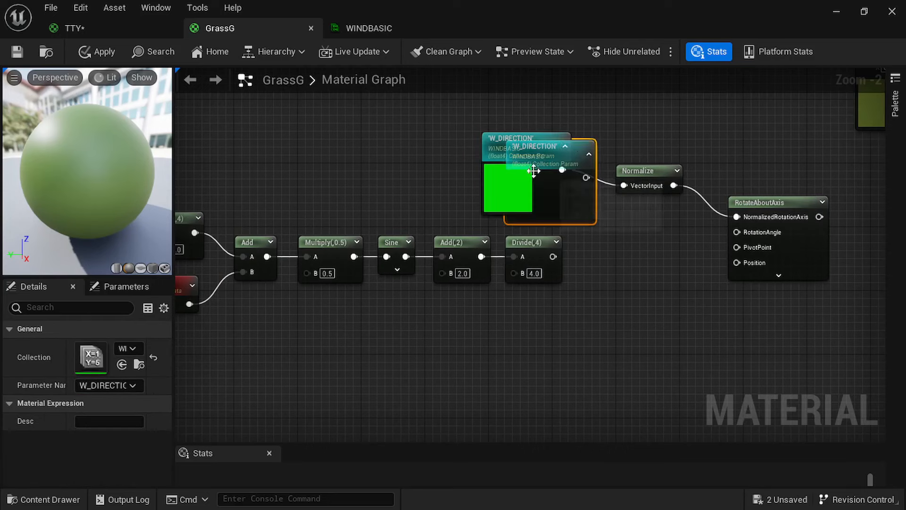
left_click_drag(582, 142, 458, 323)
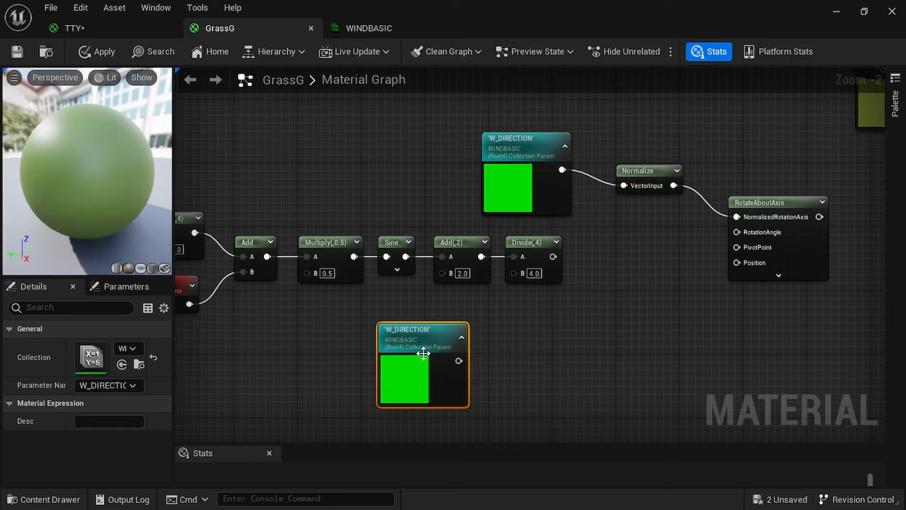
left_click(111, 389)
left_click(111, 407)
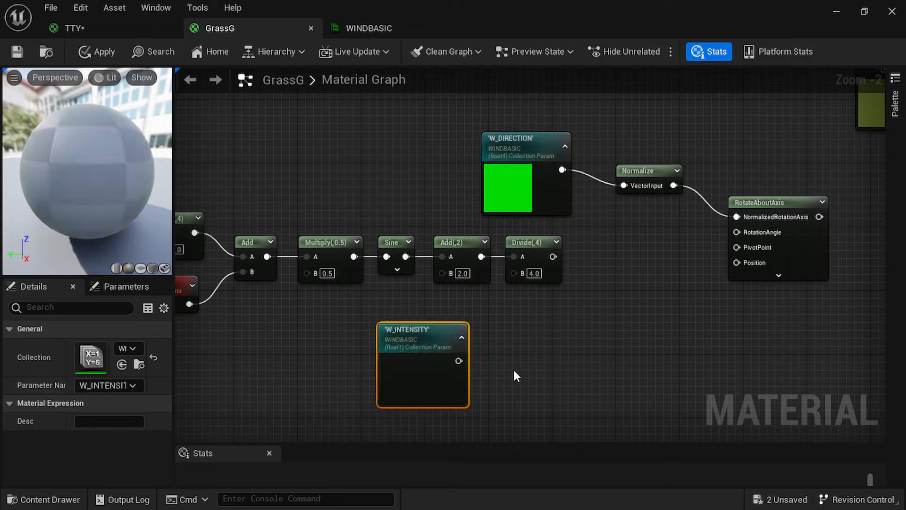
left_click(513, 361)
- Attach a Divide node to W_INTENSITY's output, set its B value to 60, and place it beside the parameter
left_click_drag(425, 343, 503, 339)
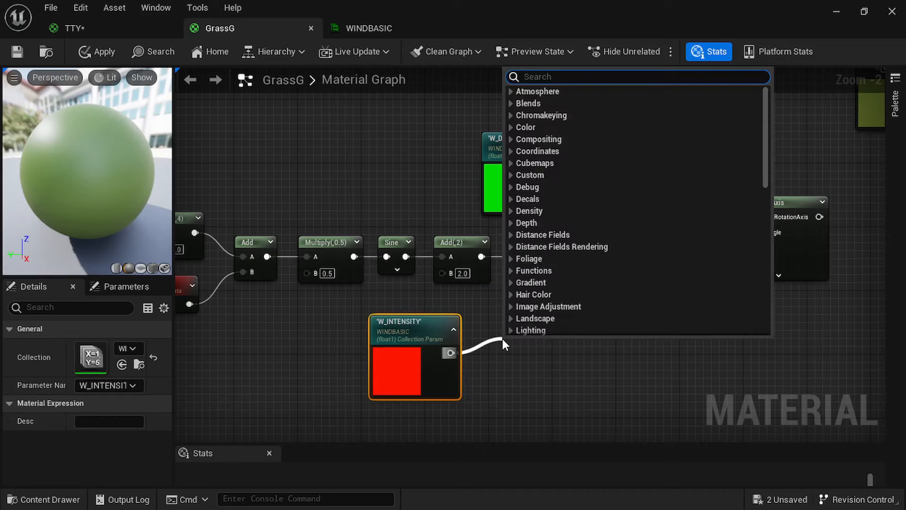
type("divi")
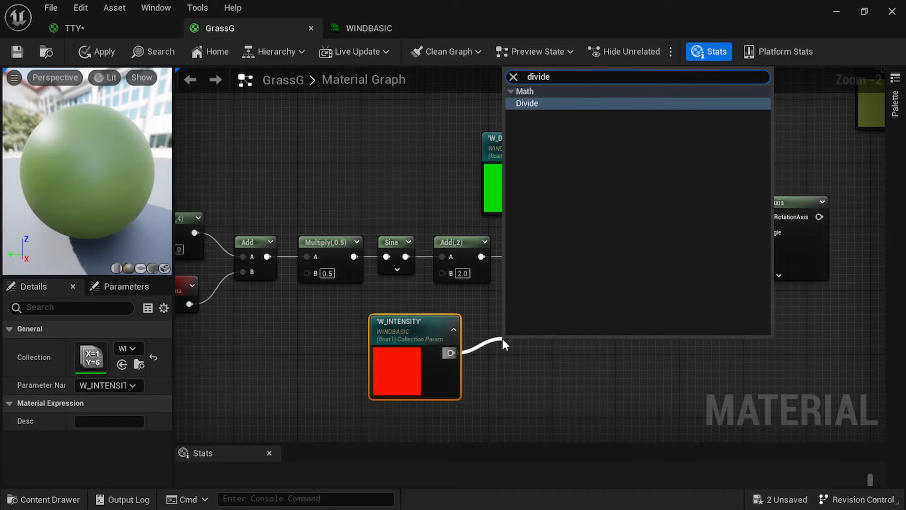
type("de")
left_click(575, 106)
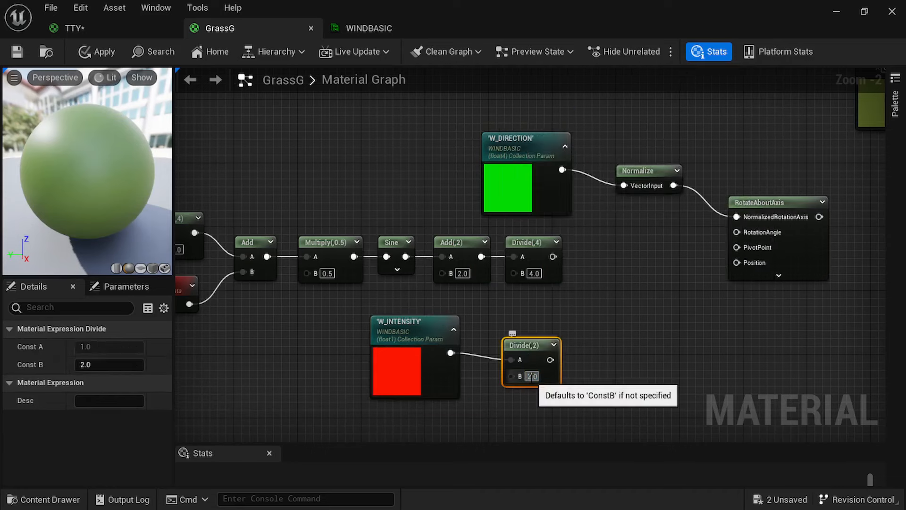
type("60")
key("Return")
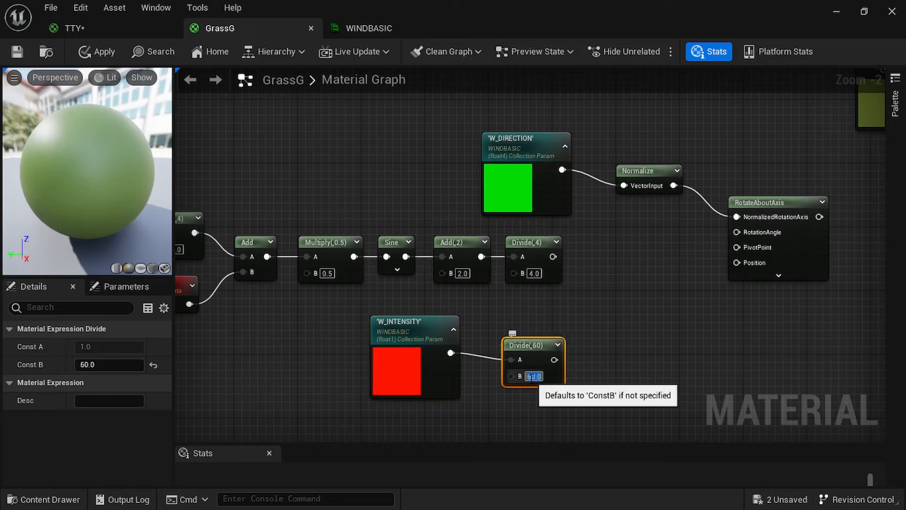
left_click_drag(537, 343, 531, 329)
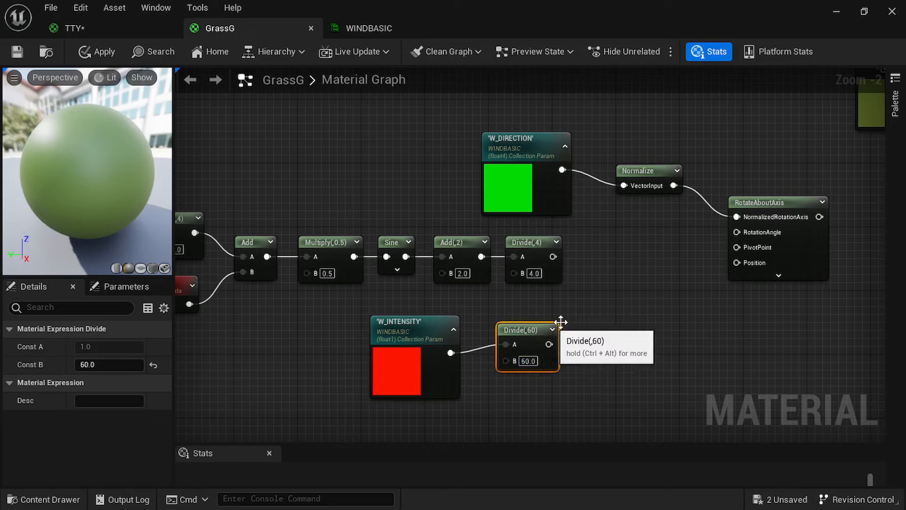
- Multiply the outputs of the 4 and 60 Divide nodes and connect the product to RotateAboutAxis's RotationAngle input
left_click(596, 266)
left_click_drag(553, 257, 603, 291)
left_click_drag(549, 344, 741, 234)
left_click(666, 327)
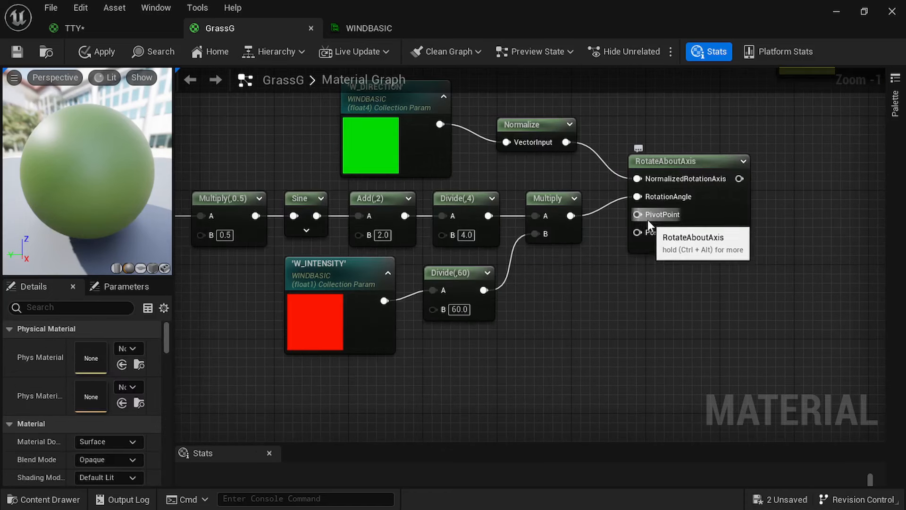
- Add an ObjectPivotPoint node below Multiply, connect Mesh Particle Pivot Location to RotateAboutAxis's PivotPoint, and shift RotateAboutAxis right
right_click(574, 288)
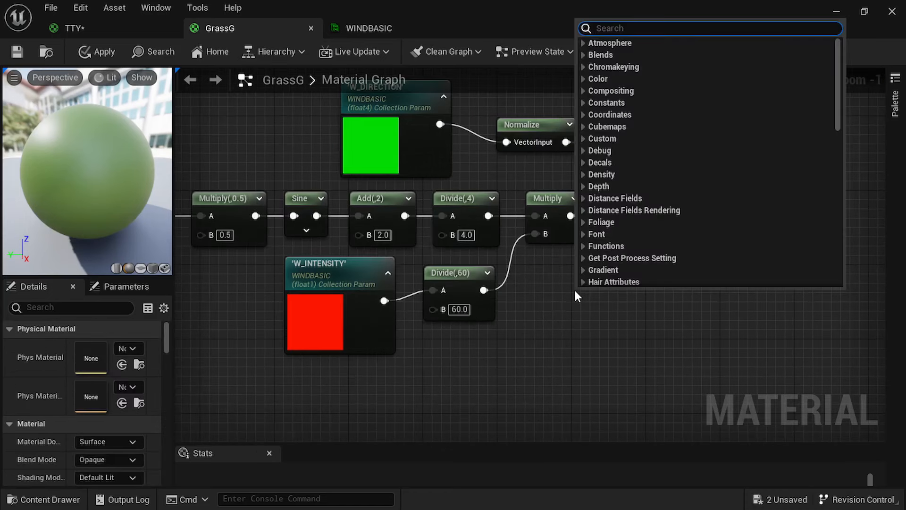
type("objec")
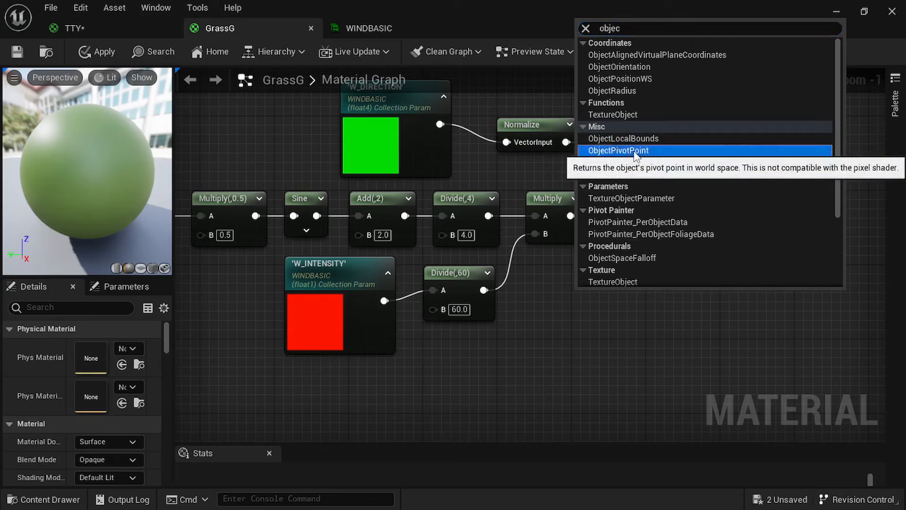
left_click(618, 150)
left_click_drag(586, 306, 526, 299)
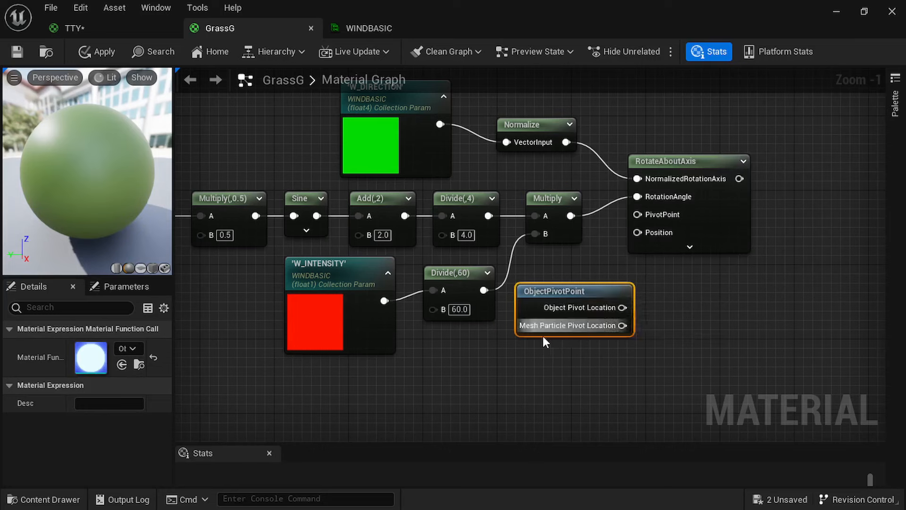
left_click_drag(622, 326, 640, 215)
left_click_drag(678, 161, 715, 162)
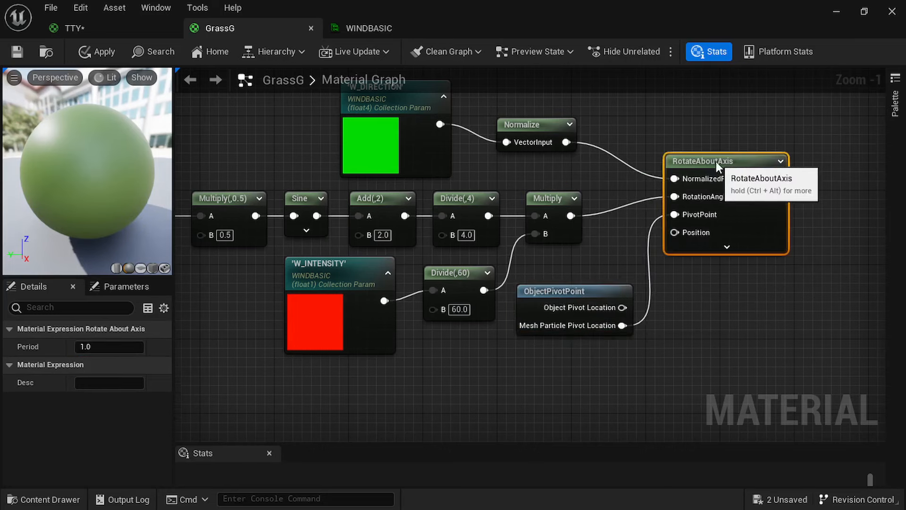
left_click(706, 325)
- Add a WorldPosition node below the ObjectPivotPoint node next to RotateAboutAxis
right_click_drag(616, 375, 594, 338)
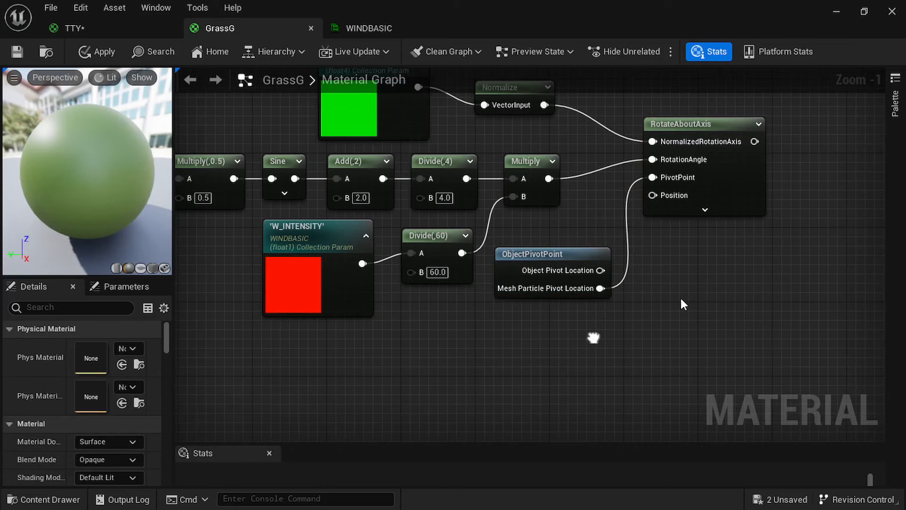
right_click(514, 322)
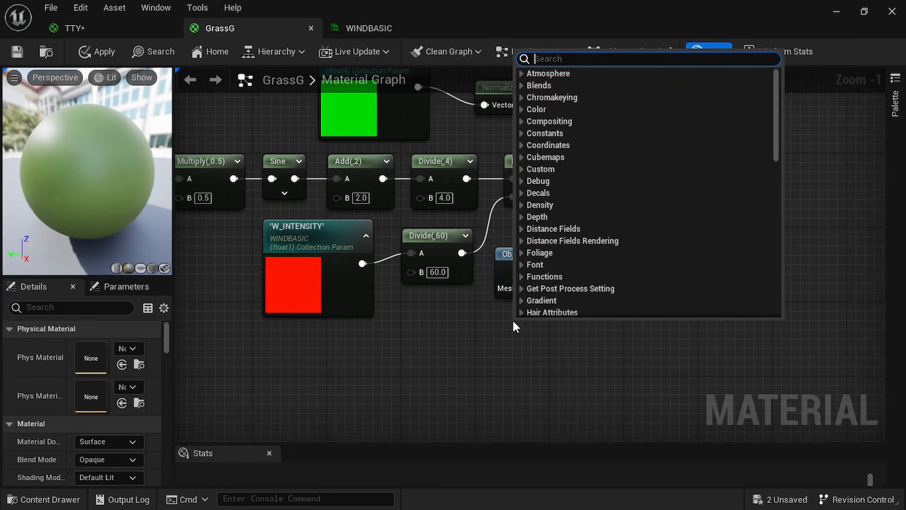
type("world")
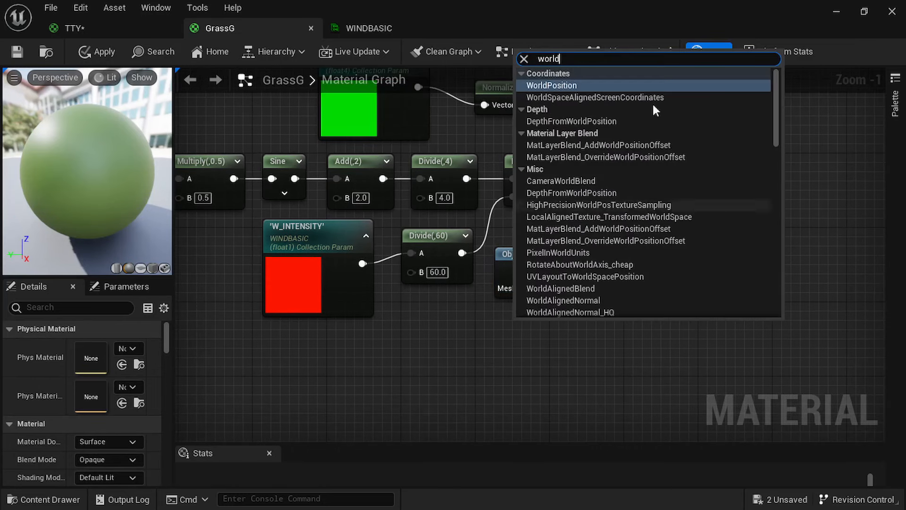
left_click(544, 86)
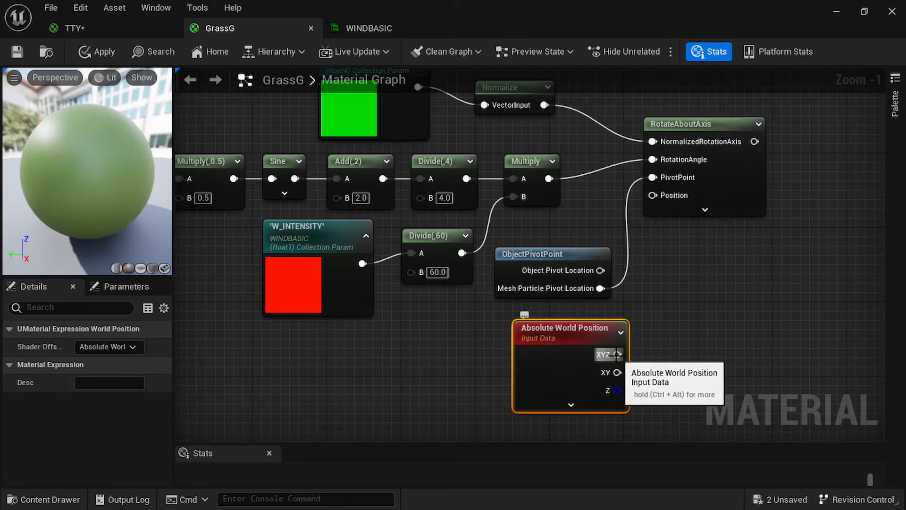
- Connect Absolute World Position's XYZ output to RotateAboutAxis's Position input and nudge the ObjectPivotPoint and Absolute World Position nodes upward
left_click_drag(617, 354, 657, 196)
mouse_move(556, 248)
left_mouse_down()
mouse_move(559, 223)
mouse_move(558, 240)
left_mouse_up()
mouse_move(561, 328)
left_mouse_down()
mouse_move(550, 323)
mouse_move(565, 315)
left_mouse_up()
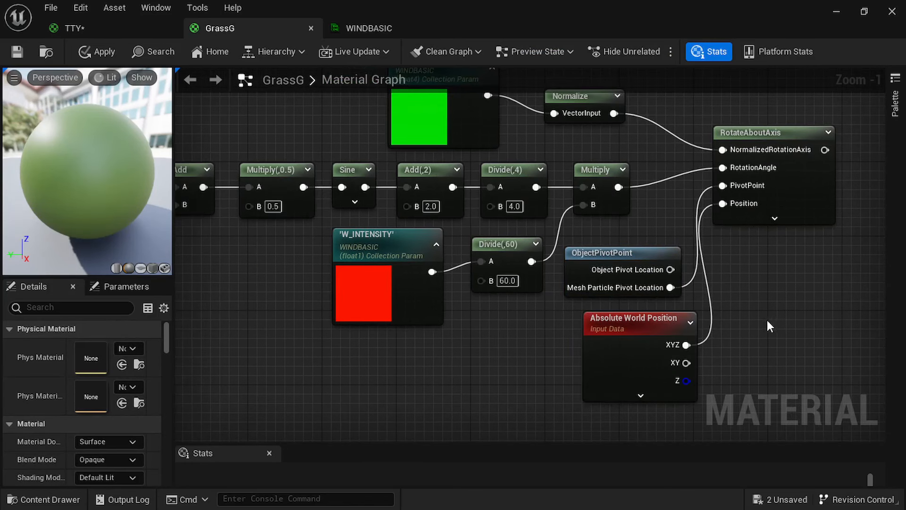
- Duplicate the Absolute World Position and ObjectPivotPoint nodes and stack the copies below the W_INTENSITY parameter node
right_click_drag(767, 323, 709, 294)
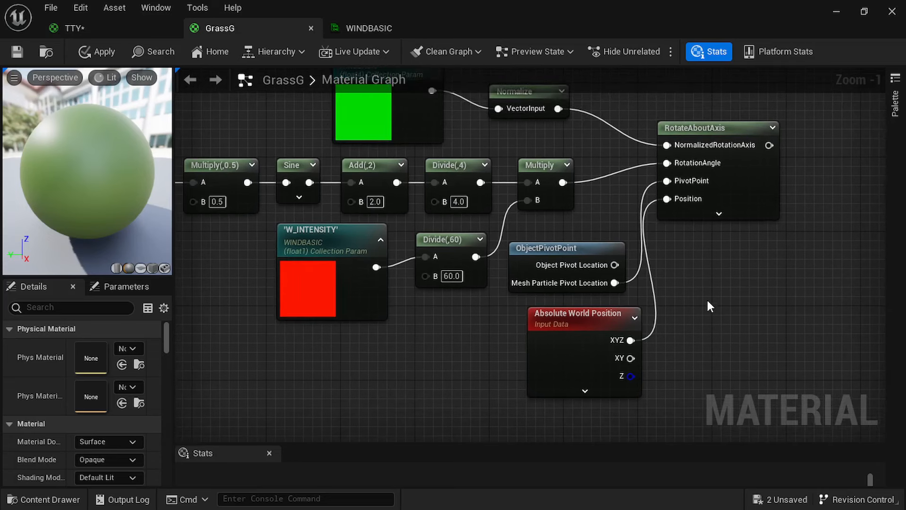
right_click_drag(691, 328, 726, 241)
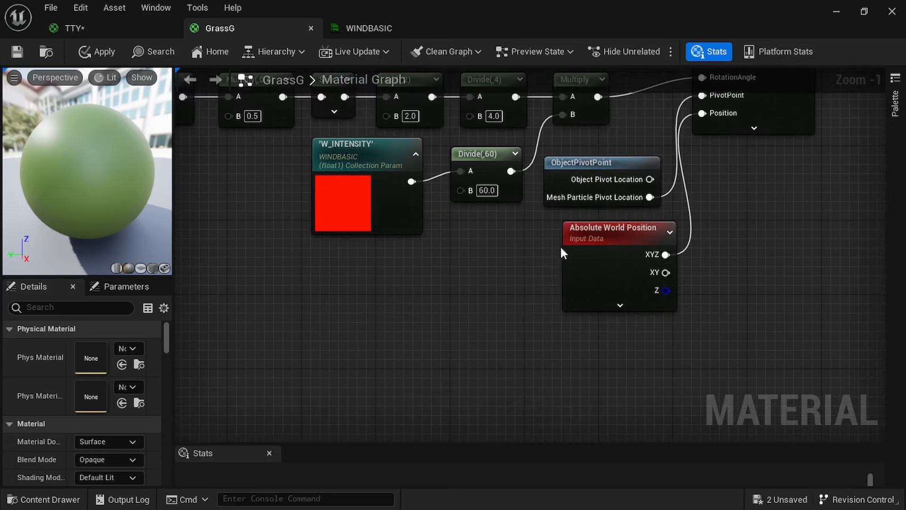
left_click(599, 236)
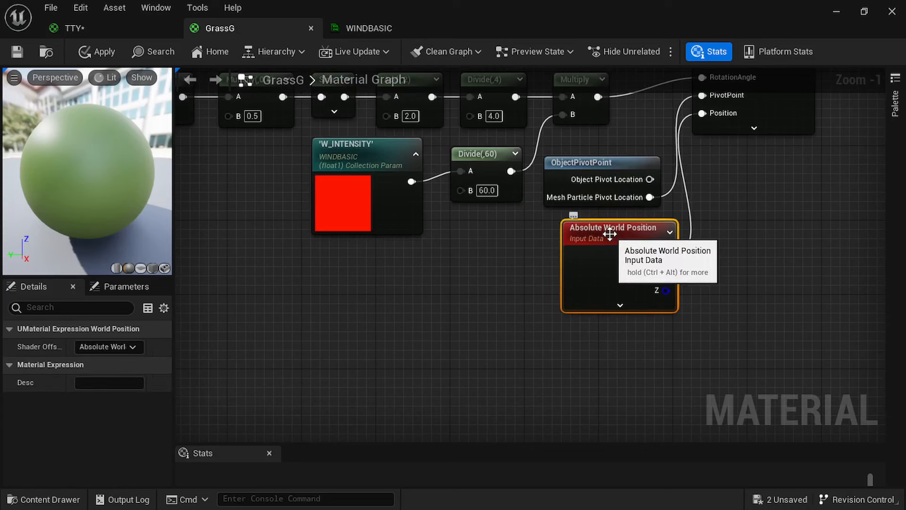
key("ctrl+d")
left_click_drag(708, 242, 427, 321)
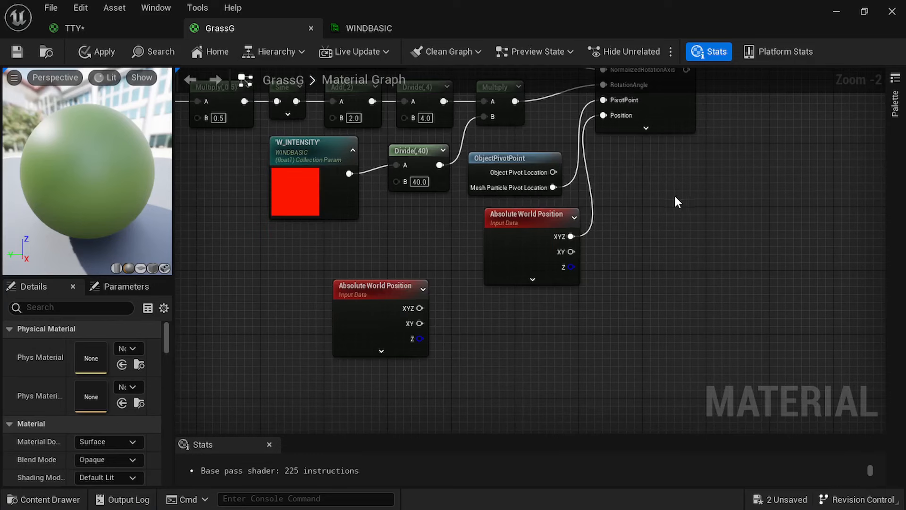
left_click(534, 161)
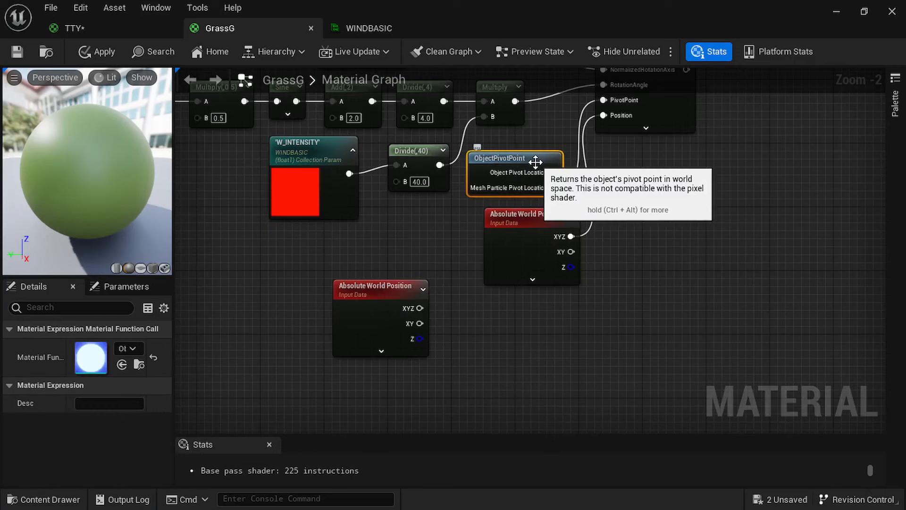
key("ctrl+d")
left_click_drag(604, 169, 410, 383)
left_click(480, 332)
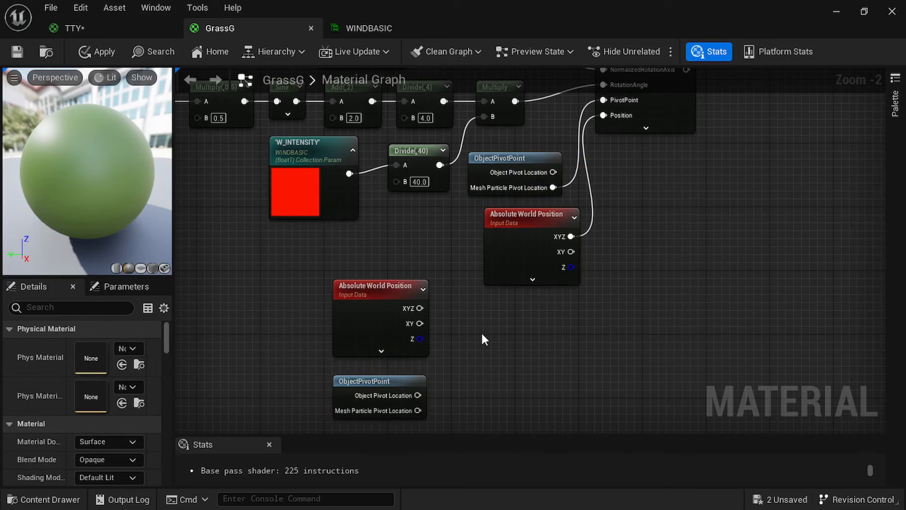
- Add a ComponentMask node beside the duplicated Absolute World Position node and enable only its B channel
right_click(481, 332)
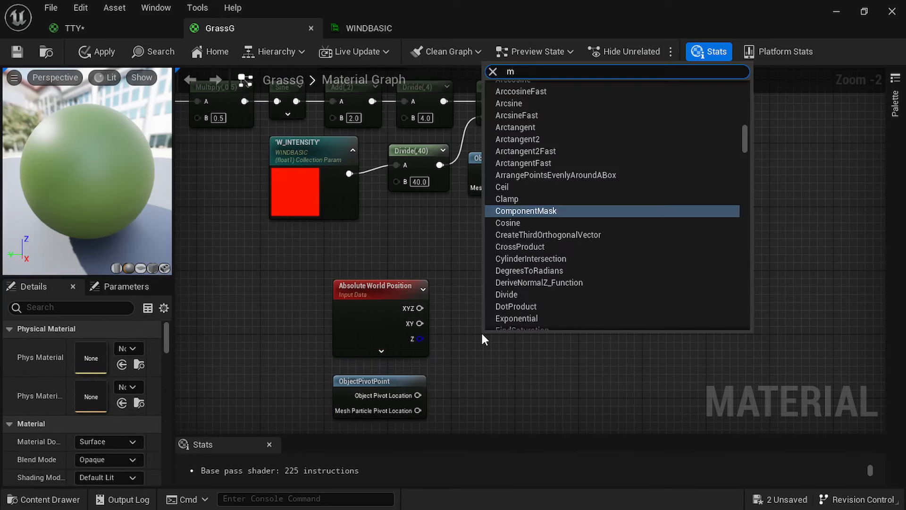
type("ask")
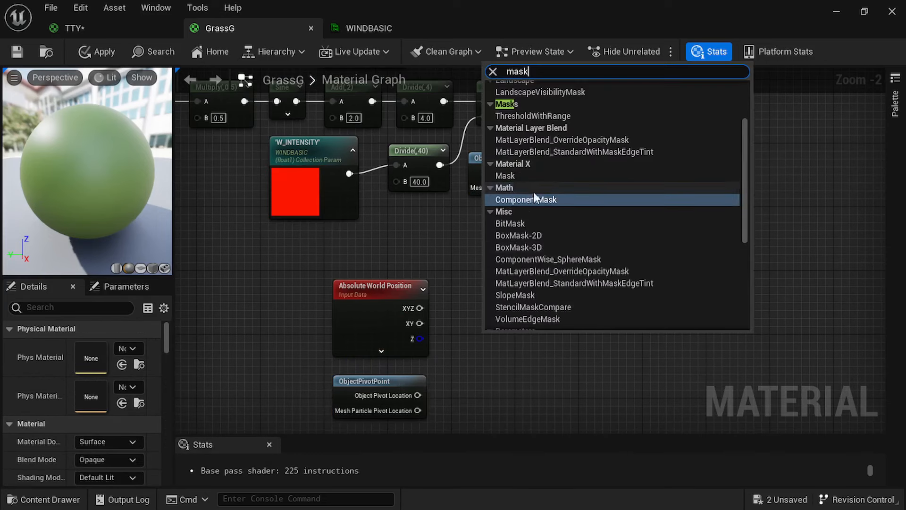
left_click(531, 199)
left_click_drag(506, 338, 489, 317)
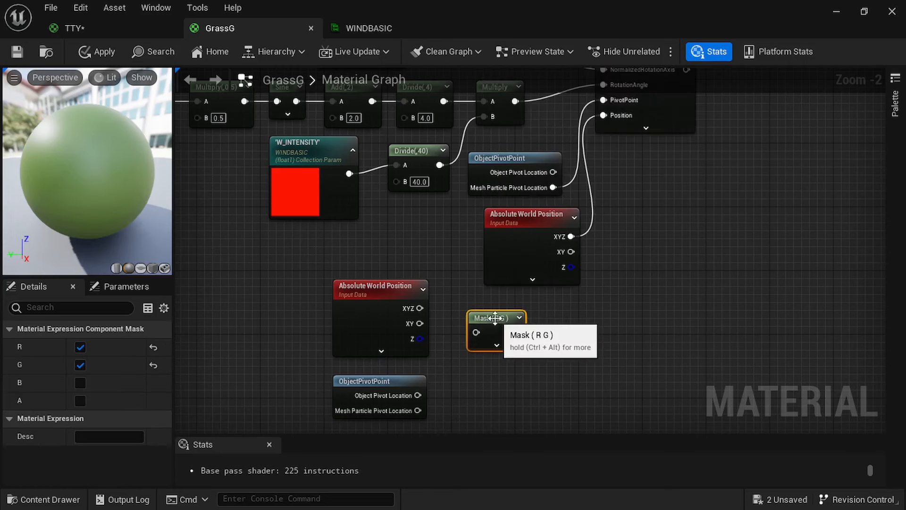
left_click(80, 382)
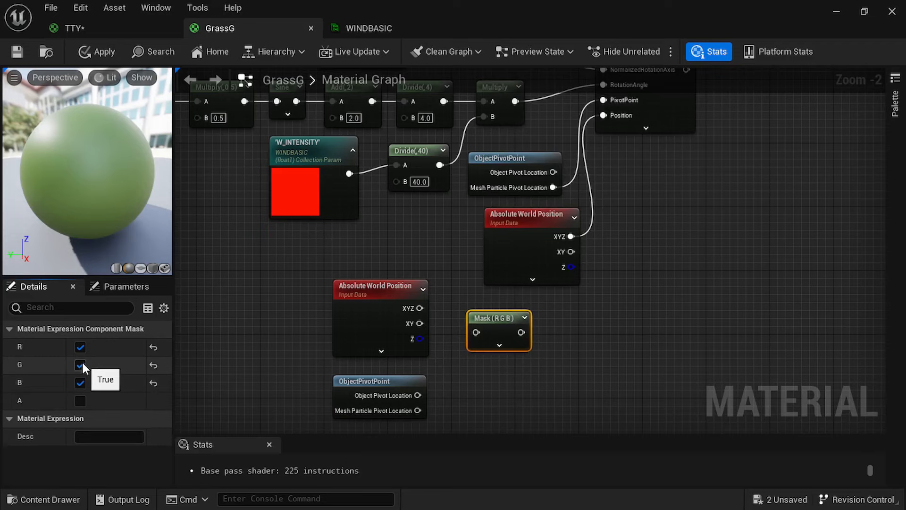
left_click(82, 364)
left_click(80, 348)
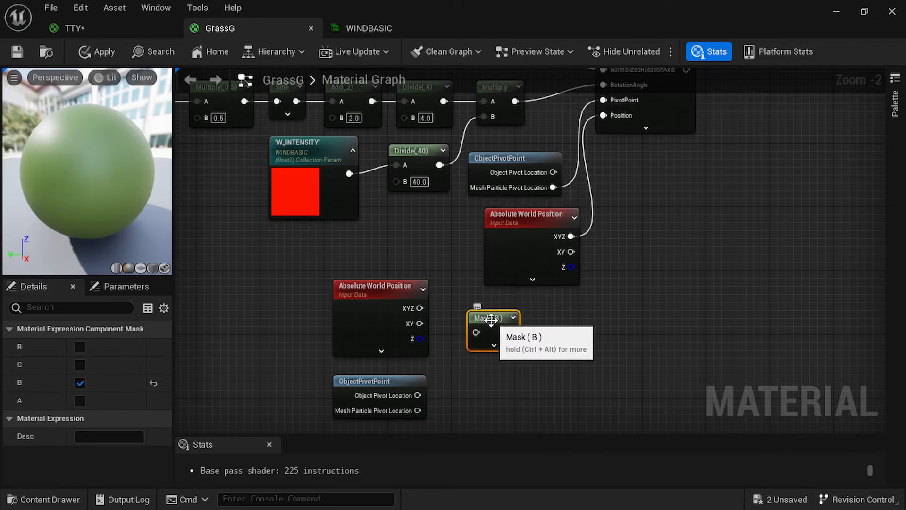
- Duplicate the B mask below itself, then feed the duplicated nodes' XYZ and Mesh Particle Pivot Location outputs into the upper and lower masks
key("ctrl+d")
left_click_drag(527, 324, 503, 383)
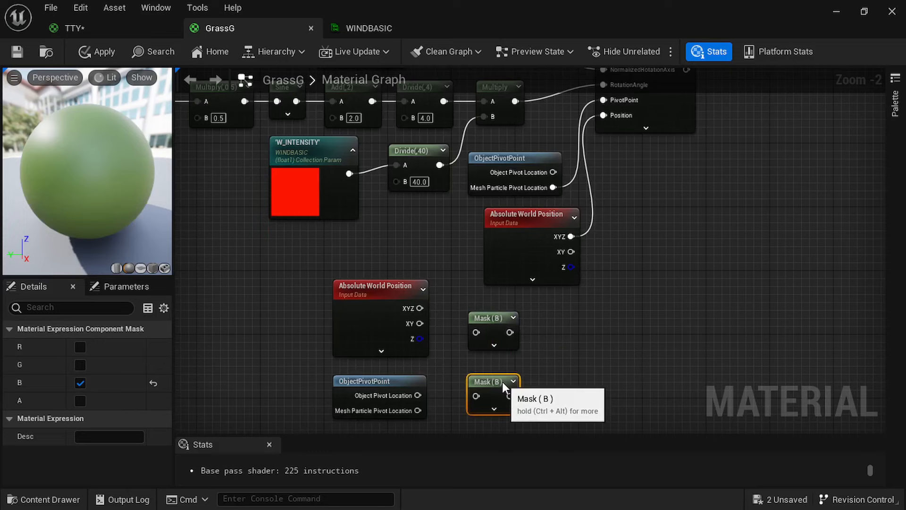
left_click_drag(419, 307, 476, 332)
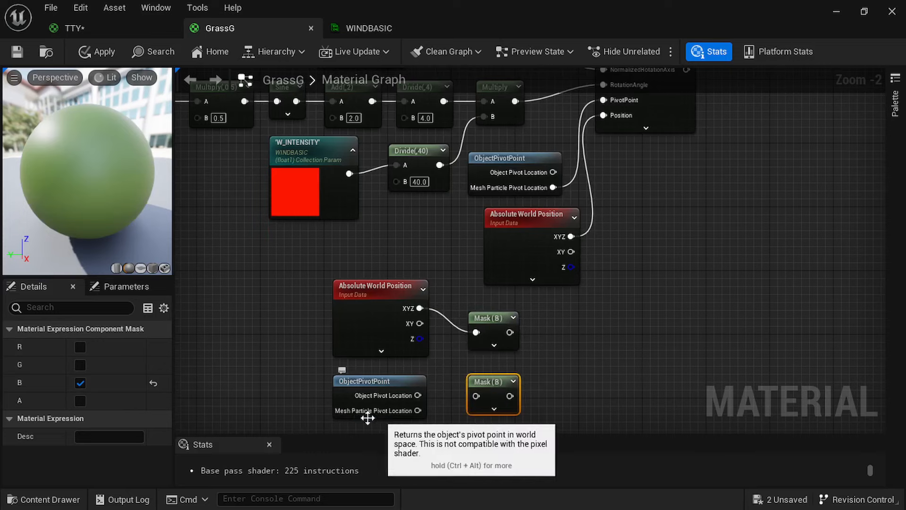
left_click_drag(417, 410, 478, 399)
- Add a Subtract node, connecting the upper B mask to its A input and the lower B mask to B
left_click(574, 342)
right_click(562, 331)
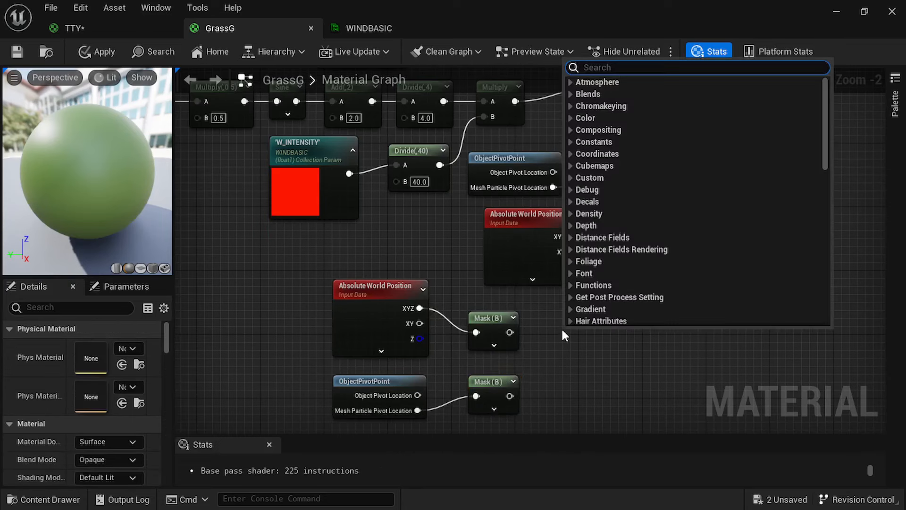
type("sub")
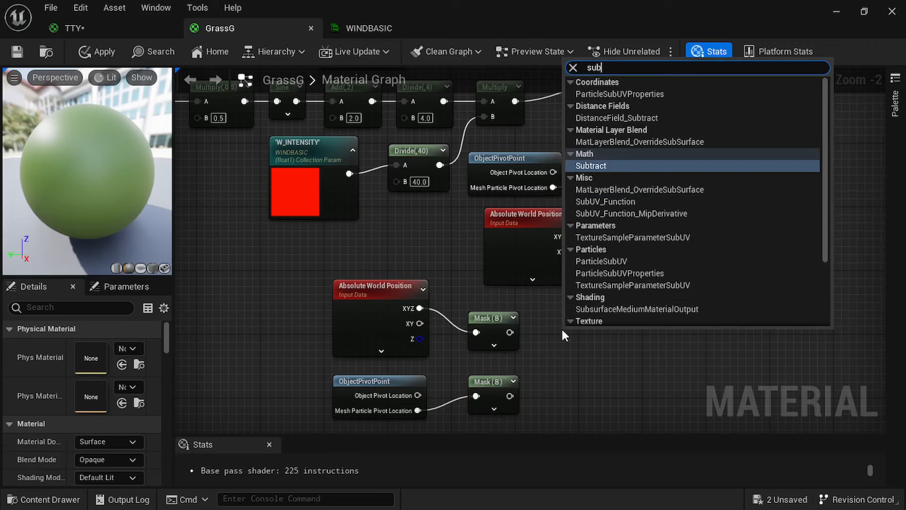
left_click(607, 162)
left_click_drag(512, 333, 570, 351)
left_click_drag(514, 397, 569, 368)
scroll(590, 354, "up", 1)
scroll(550, 319, "up", 1)
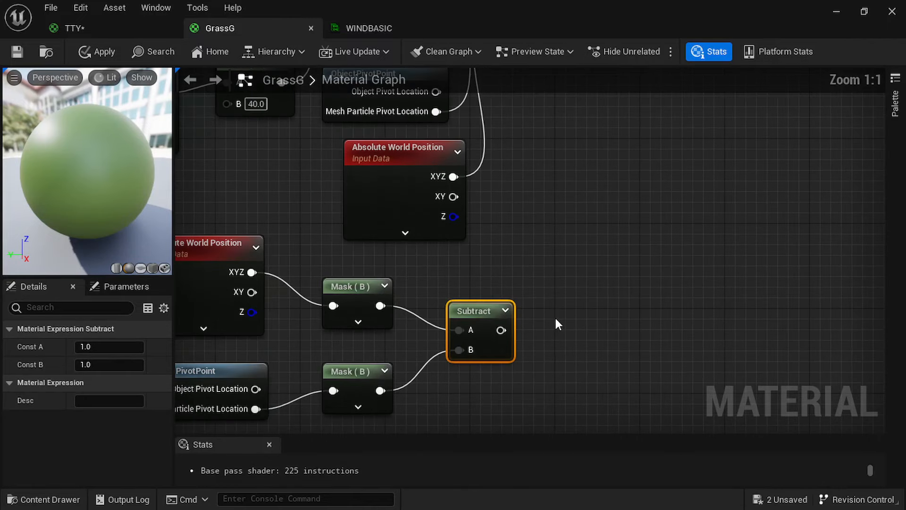
- Attach a Divide node to Subtract's output and set its B value to 100
scroll(555, 316, "down", 1)
right_click_drag(564, 307, 545, 338)
left_click_drag(487, 360, 549, 308)
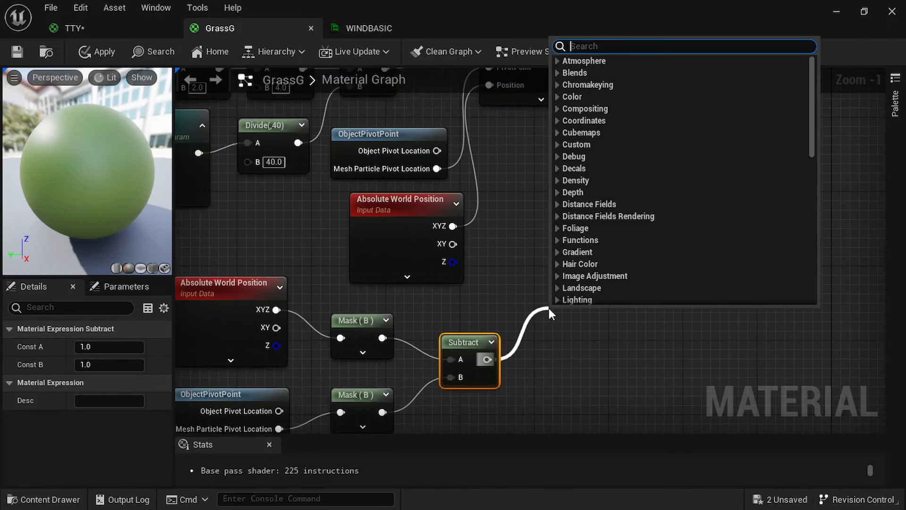
type("divi")
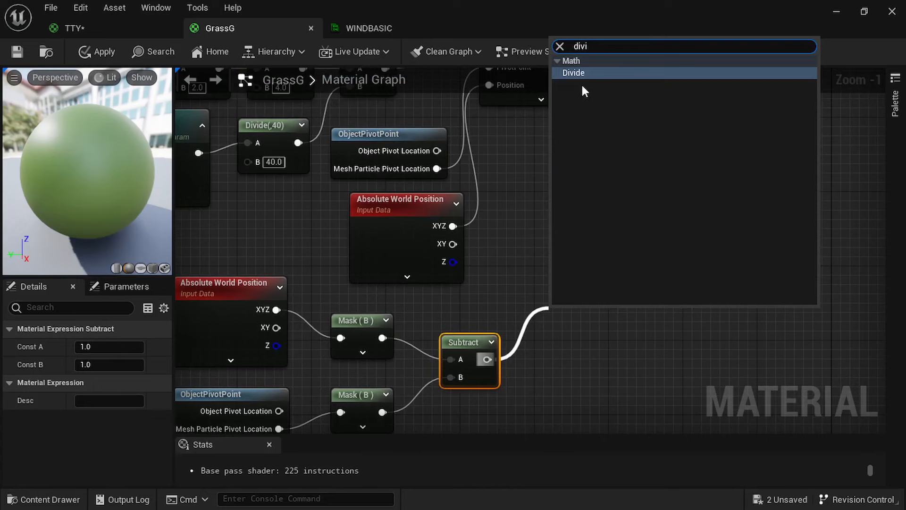
key("Return")
left_click(583, 352)
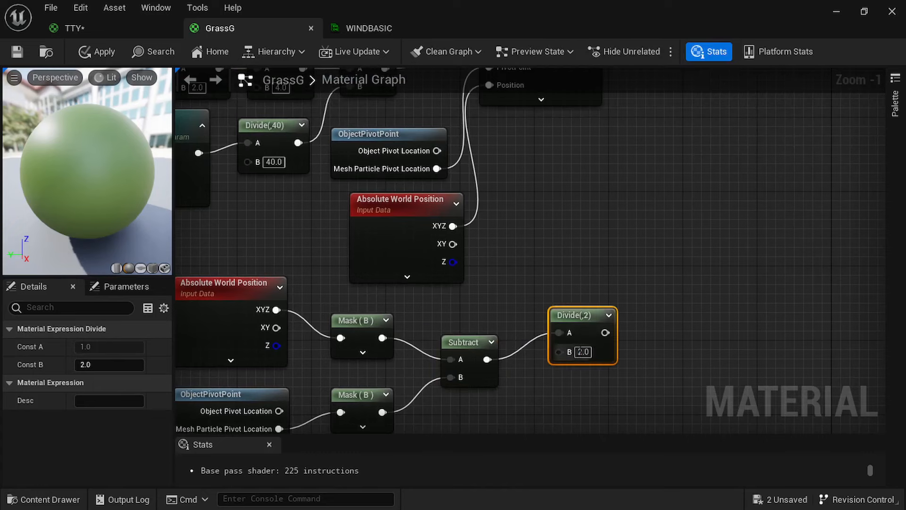
type("100")
key("Return")
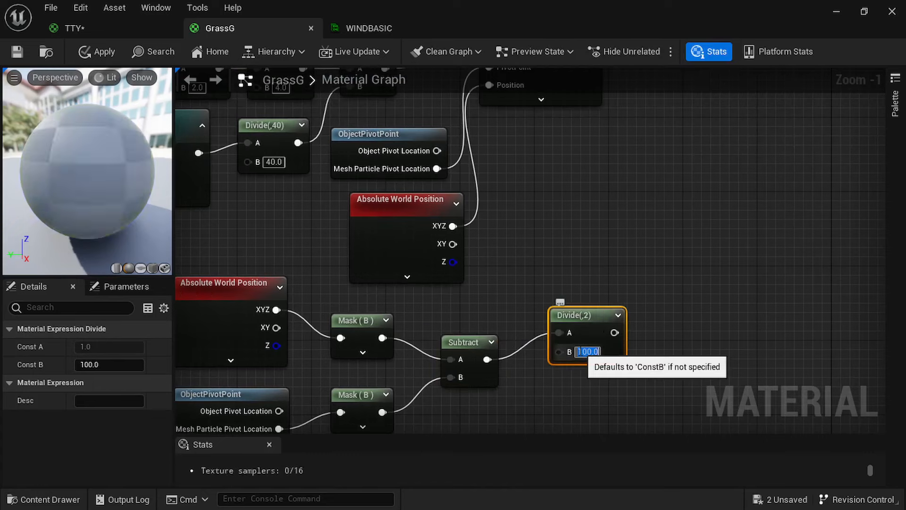
left_click(623, 293)
- Attach a Multiply node to RotateAboutAxis's output and connect the 100 Divide node to its B input
scroll(608, 271, "down", 2)
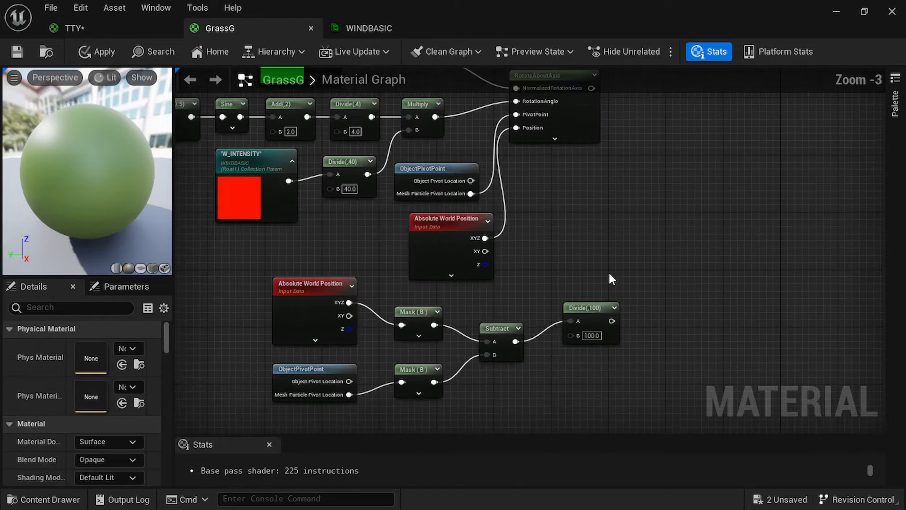
scroll(542, 187, "up", 1)
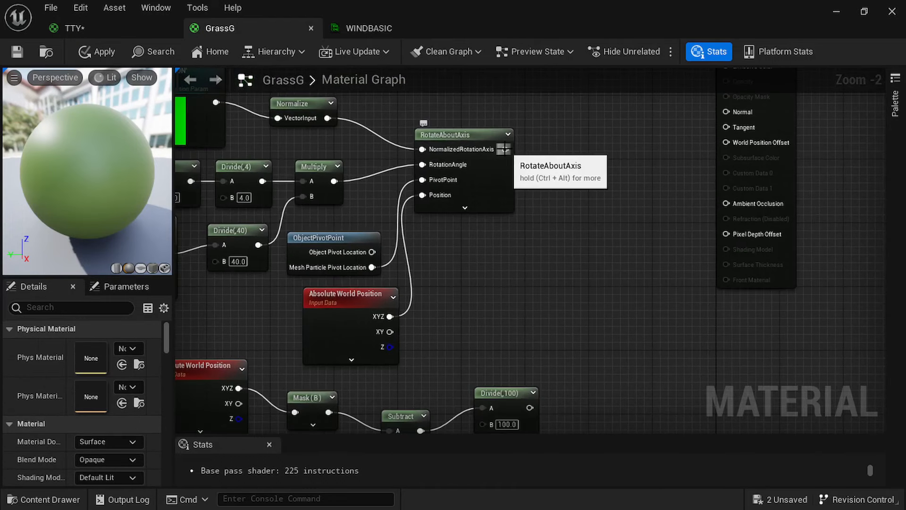
left_click_drag(503, 149, 599, 165)
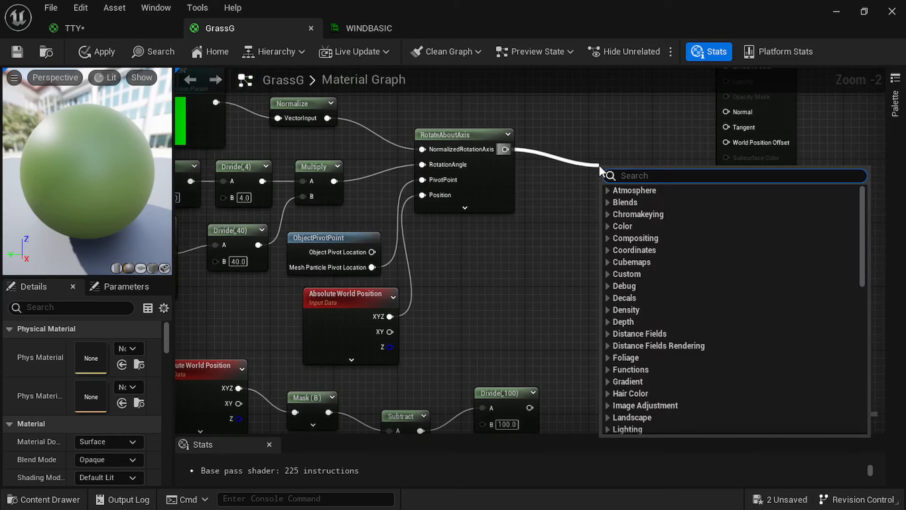
type("mul")
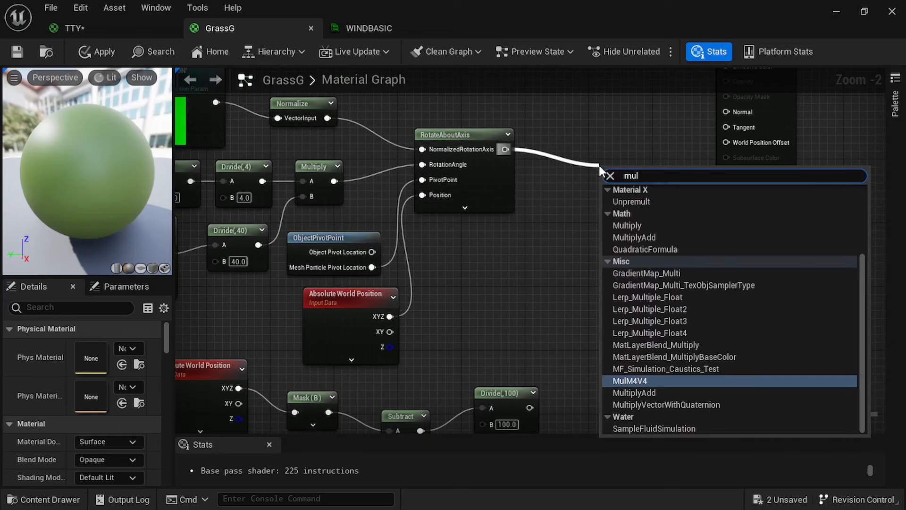
left_click(642, 225)
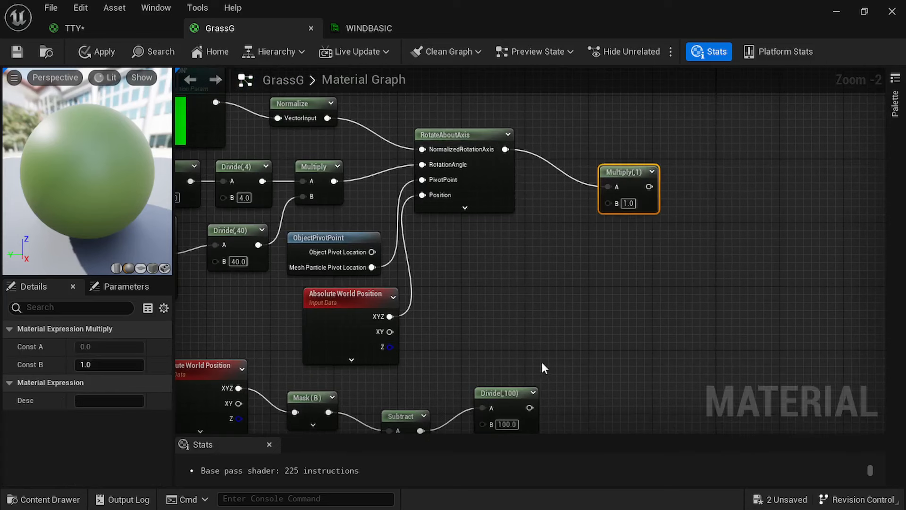
left_click_drag(528, 407, 609, 203)
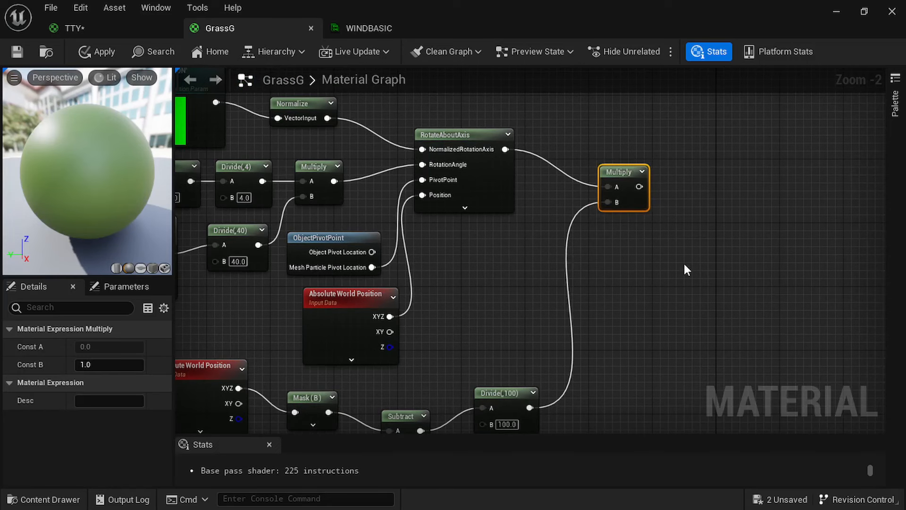
- Connect the final Multiply node's output to the material's World Position Offset input and apply the material
left_click(683, 261)
right_click_drag(684, 261, 570, 285)
scroll(542, 270, "up", 2)
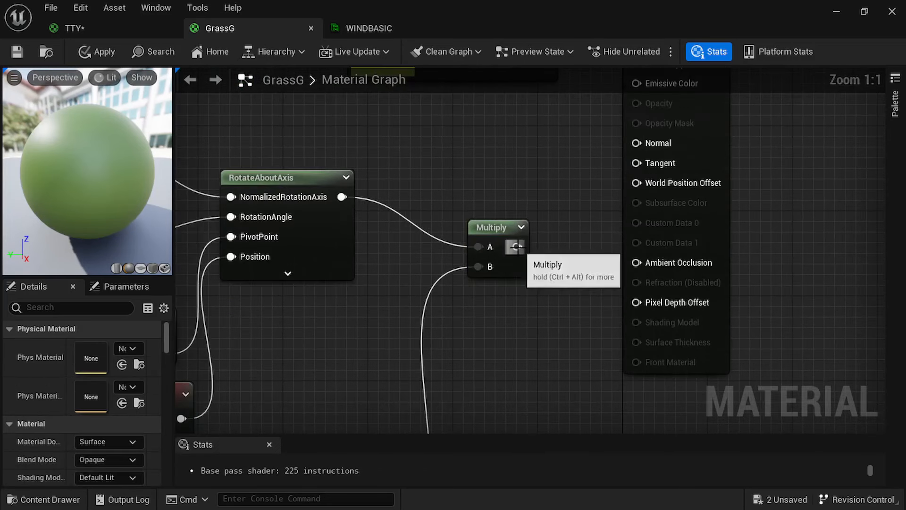
left_click_drag(517, 246, 641, 188)
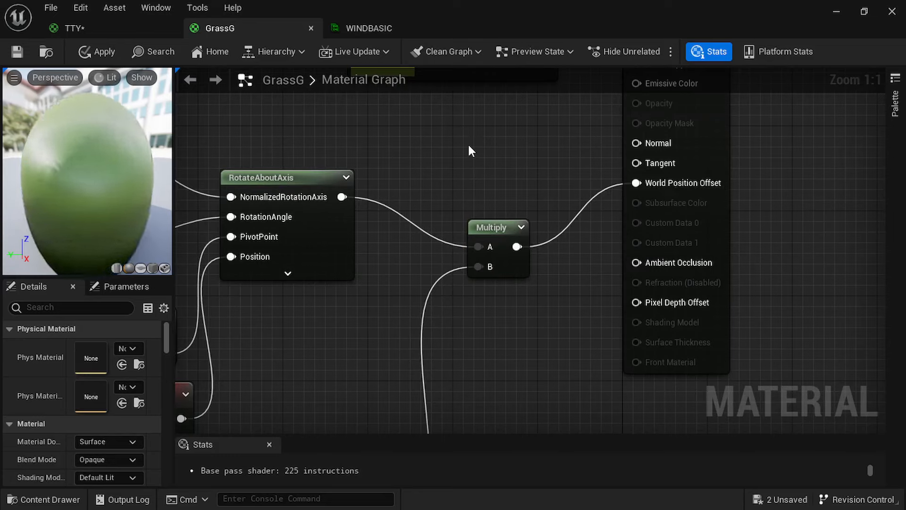
left_click(103, 52)
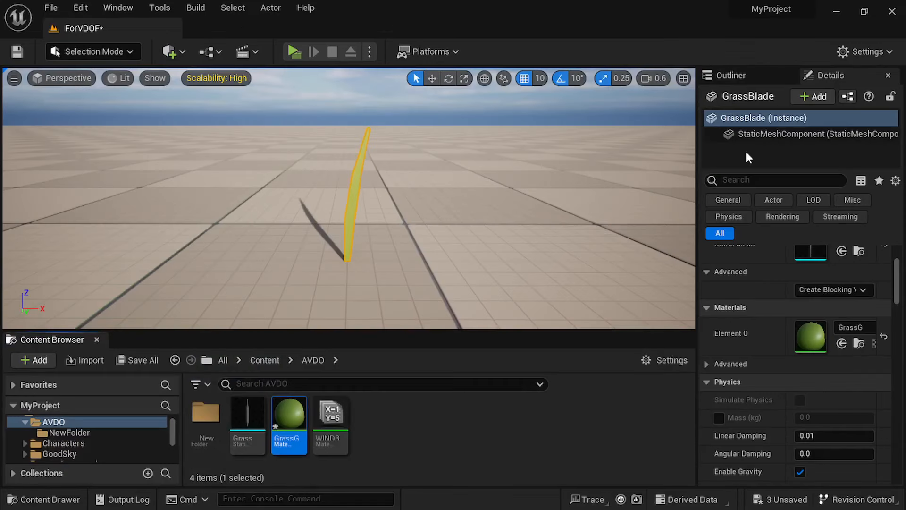
- Deselect the grass blade, open WINDBASIC with its window beside the blade, and raise W_INTENSITY's default value to about 7.62
left_click(456, 179)
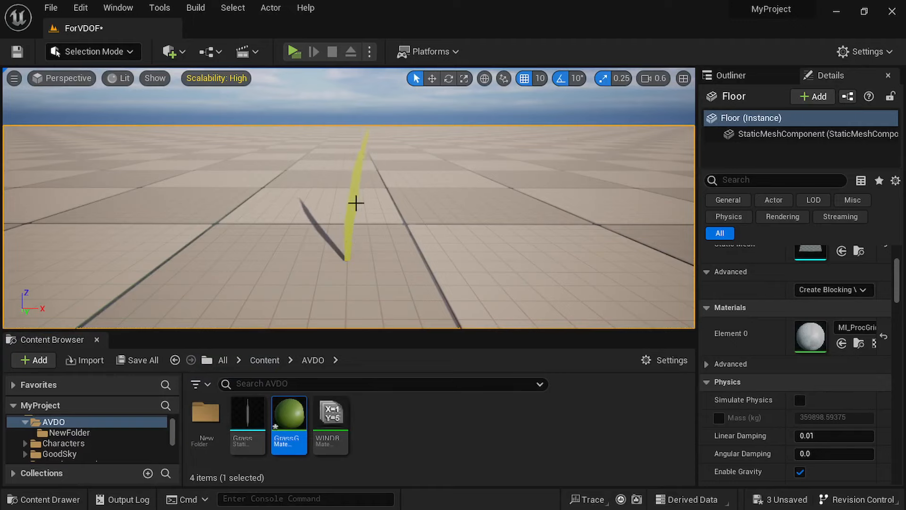
left_click(464, 418)
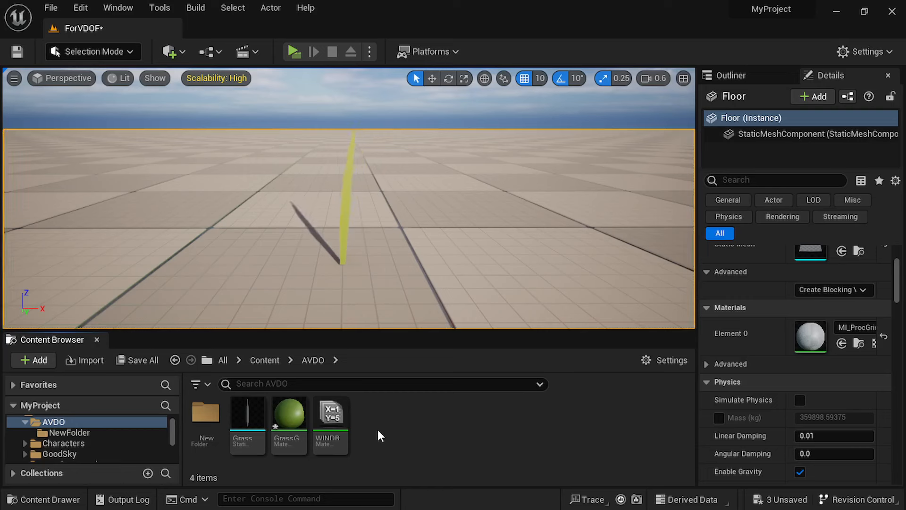
double_click(330, 423)
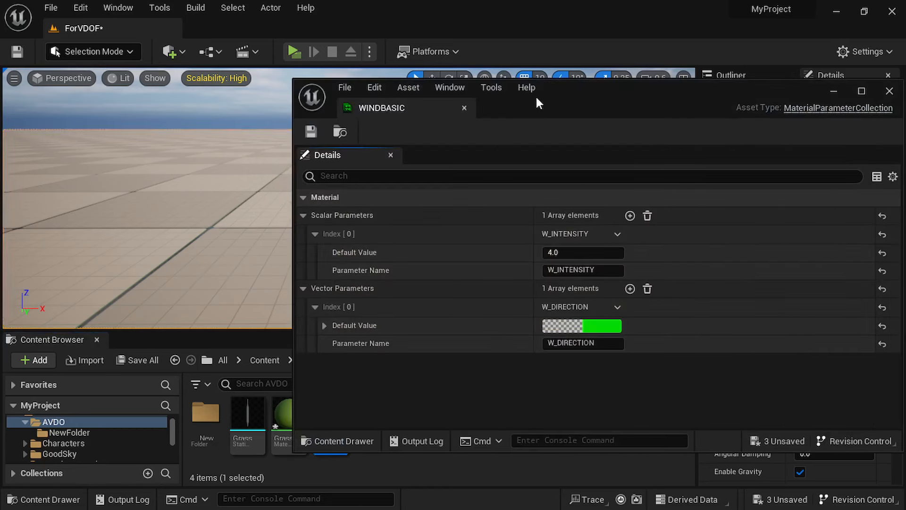
left_click_drag(535, 97, 682, 85)
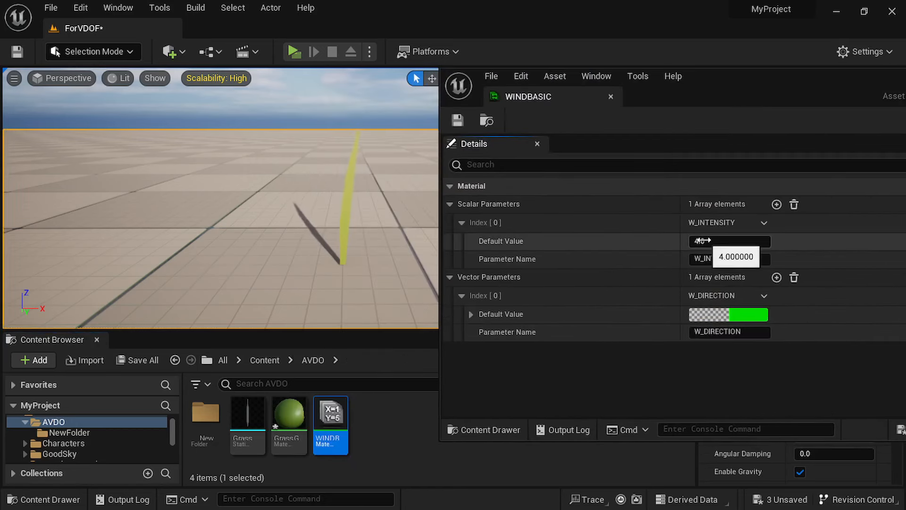
left_click_drag(705, 242, 713, 242)
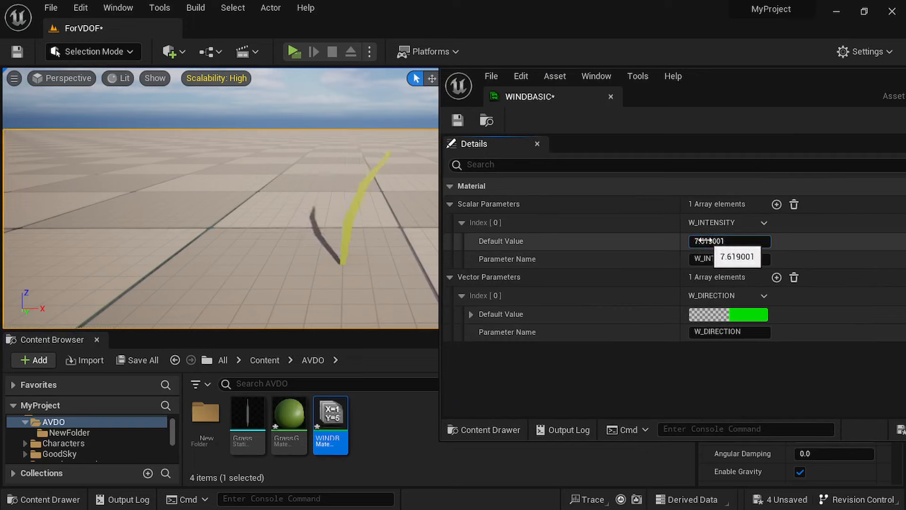
- Try a red default colour for WINDBASIC's W_DIRECTION, with R at 1.0 and G at 0.0, and discard the colour change
left_click(749, 315)
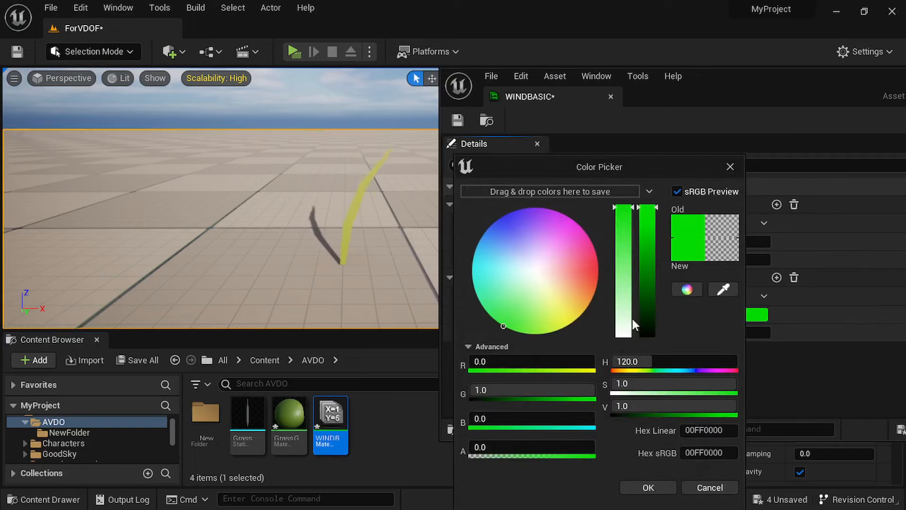
left_click_drag(474, 362, 595, 362)
left_click_drag(566, 390, 474, 390)
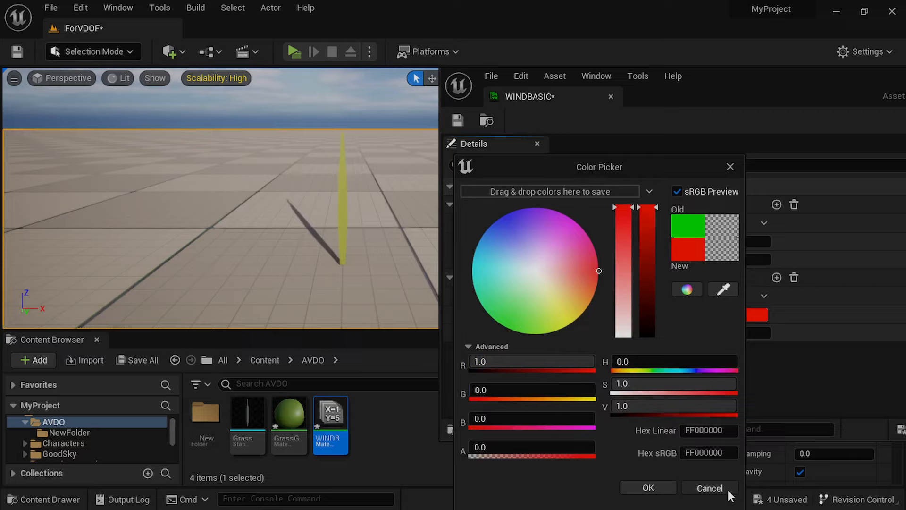
left_click(709, 487)
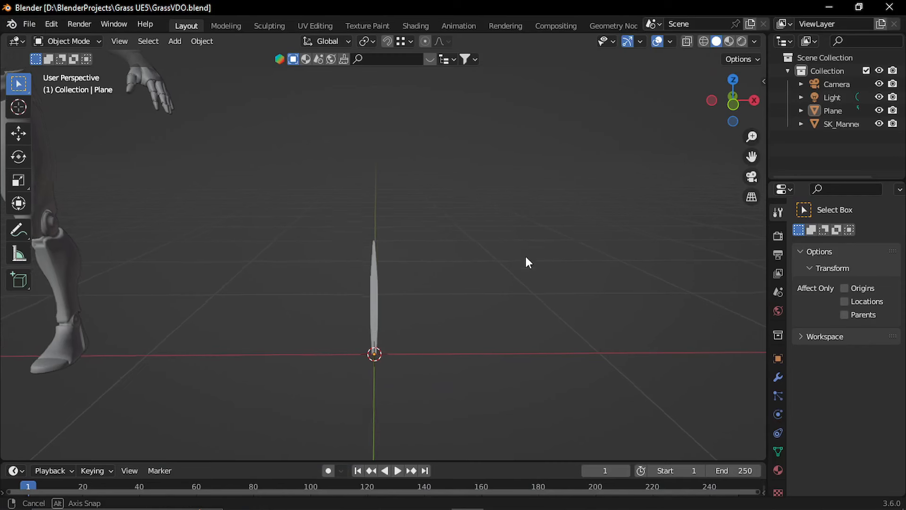
- Switch to Blender and, in front-view Edit Mode, duplicate the whole grass blade twice along the X axis to form a spaced row of three
middle_click_drag(525, 258, 511, 243)
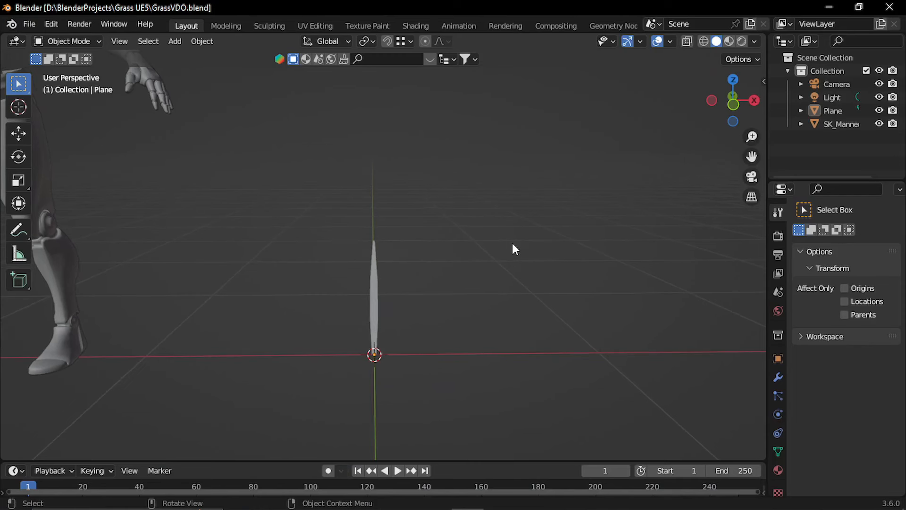
middle_click_drag(456, 267, 461, 300)
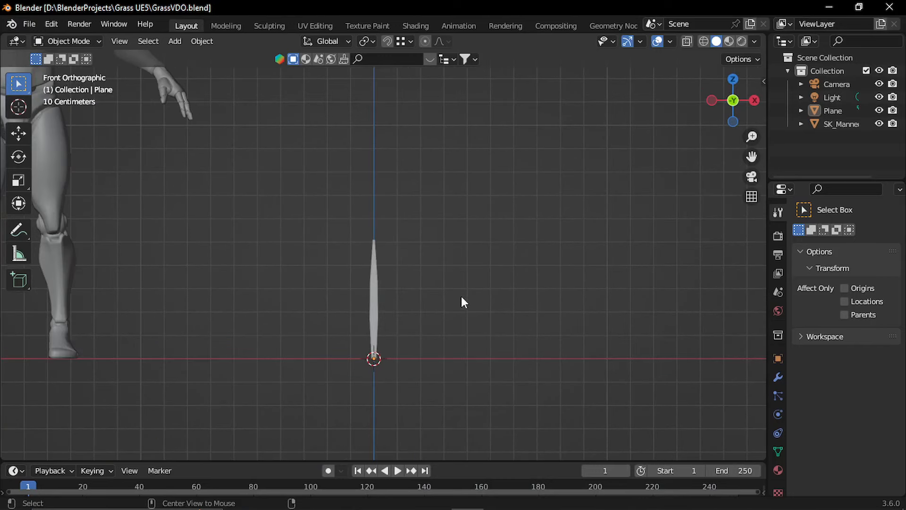
left_click(375, 297)
key("Tab")
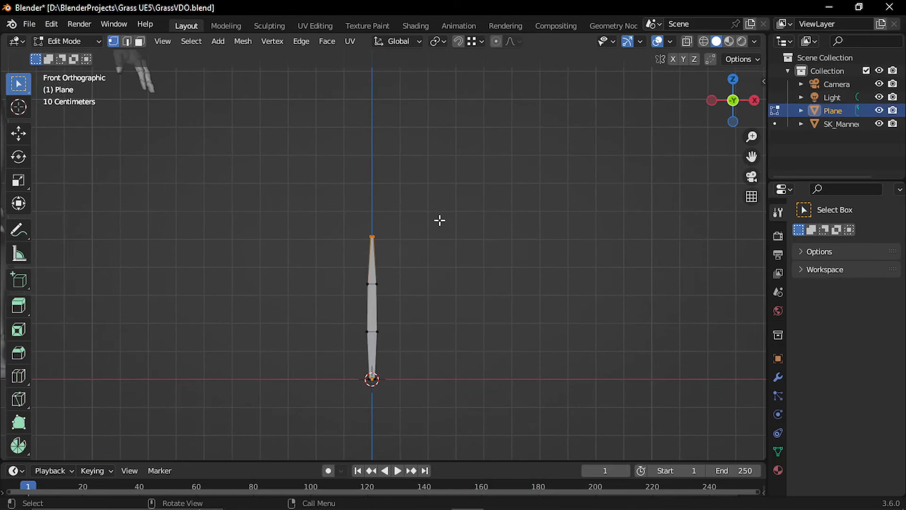
left_click_drag(451, 198, 276, 437)
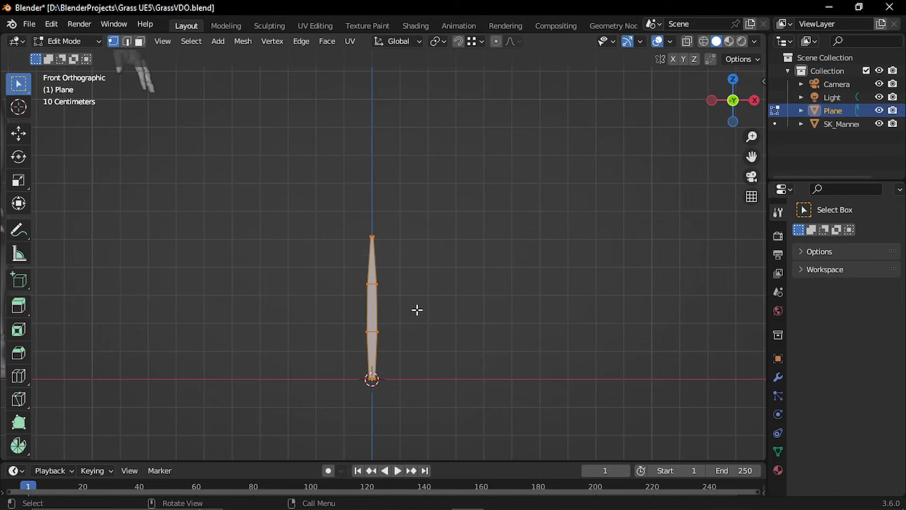
key("shift+d")
key("x")
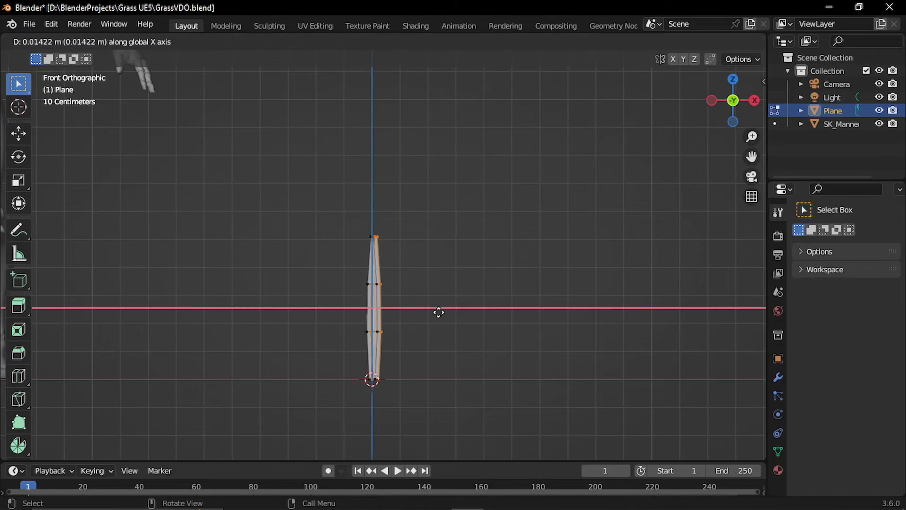
left_click(484, 317)
key("shift+d")
key("x")
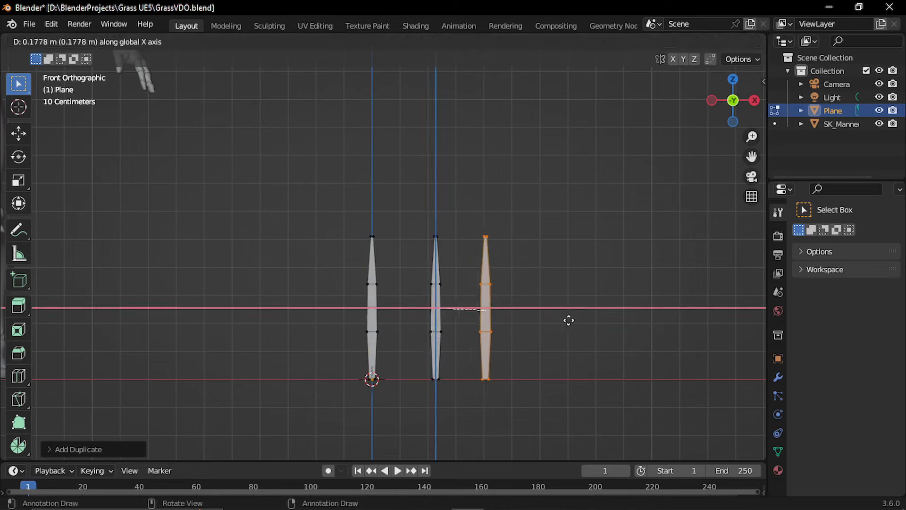
left_click(550, 307)
- Duplicate all three blades together along the X axis to extend the row to six
key("a")
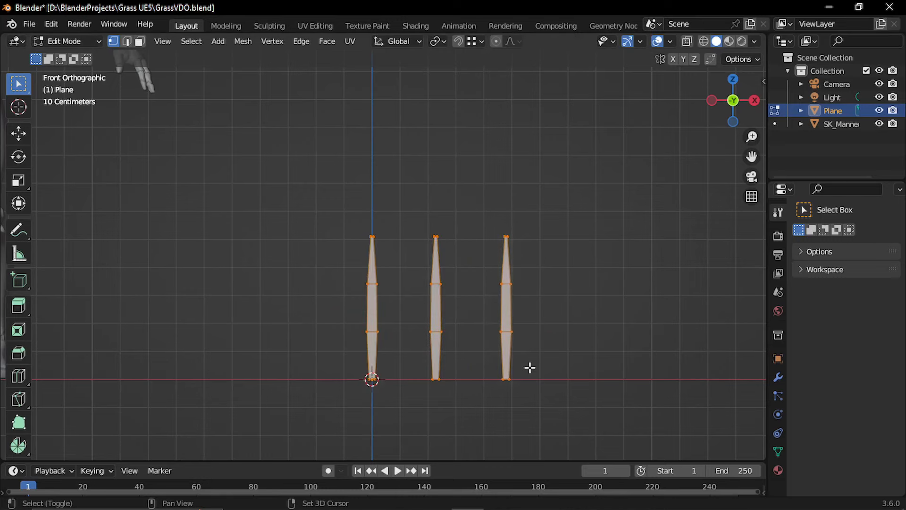
key("shift+d")
key("x")
left_click(706, 368)
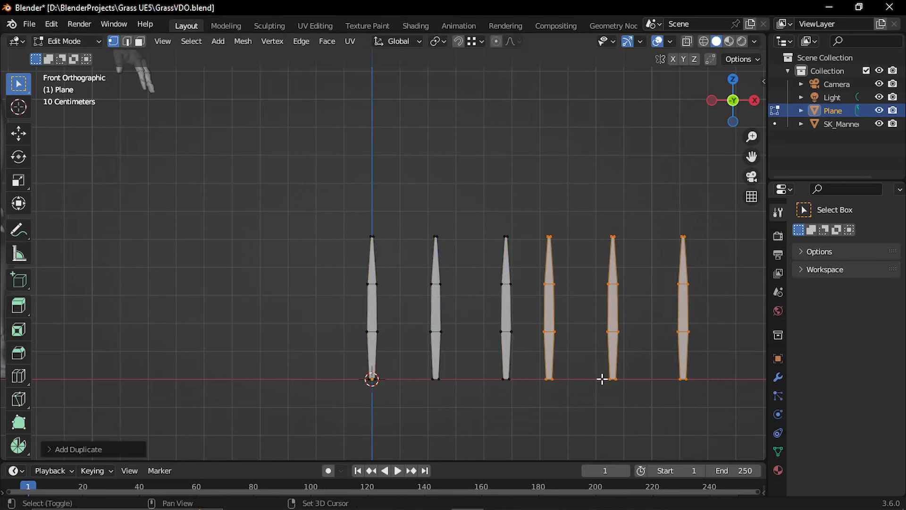
- Duplicate the last two blades along the X axis to make a row of eight and clear the selection
middle_click_drag(600, 378, 508, 366, "shift")
left_click_drag(583, 207, 464, 429)
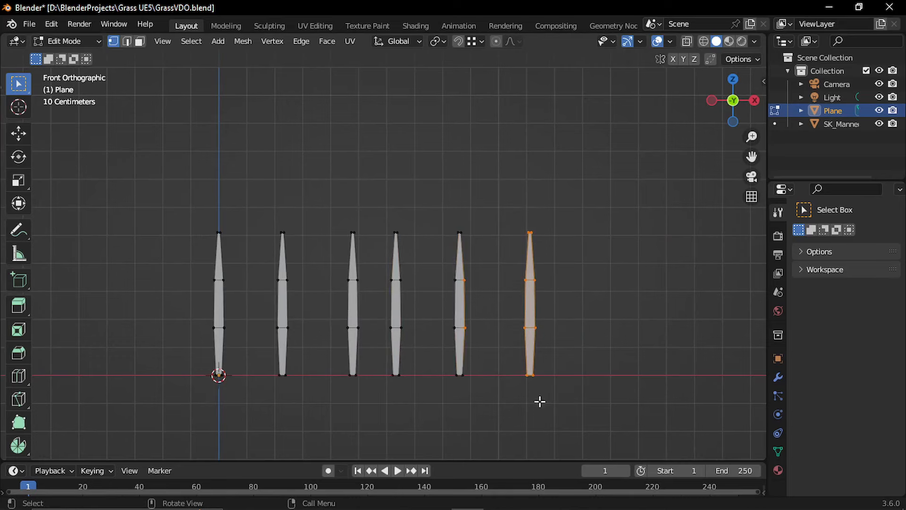
left_click_drag(597, 196, 443, 425)
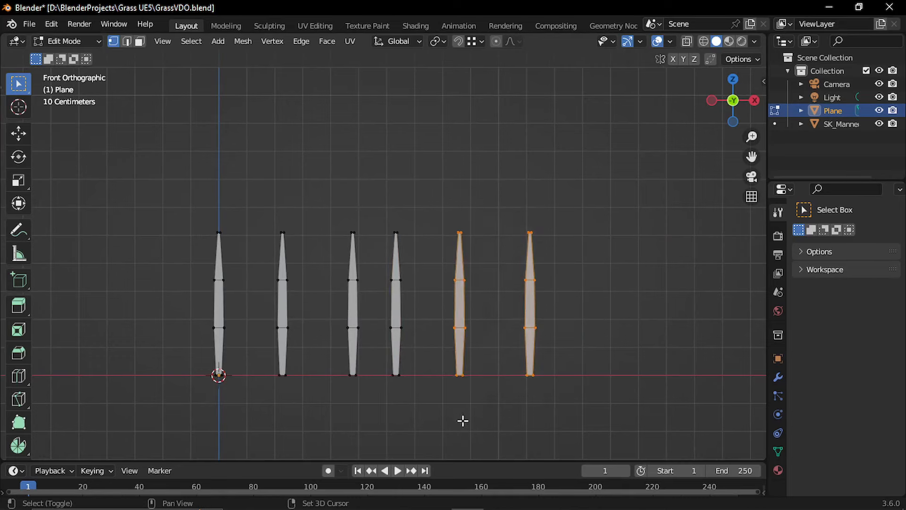
key("shift+d")
key("x")
left_click(565, 421)
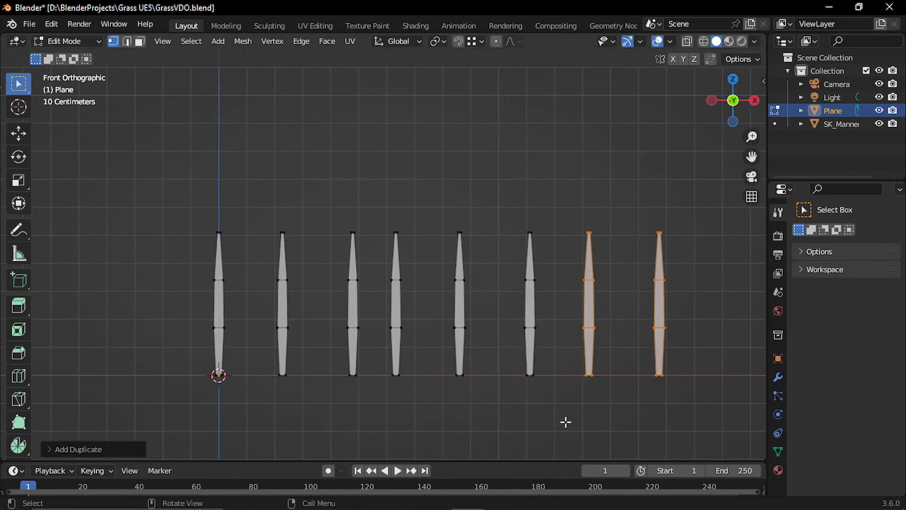
key("alt+a")
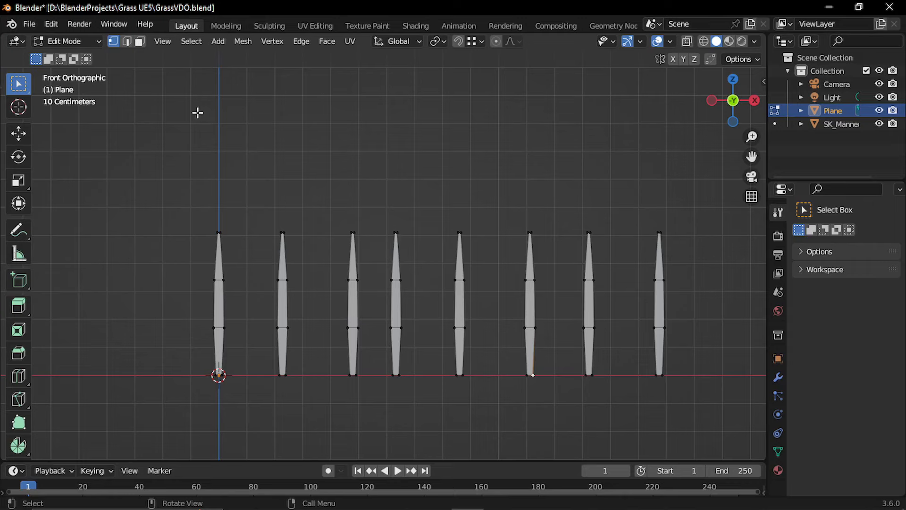
- Switch the mesh to Vertex Paint and paint the second blade light grey with the brush colour value at 0.860
left_click(82, 42)
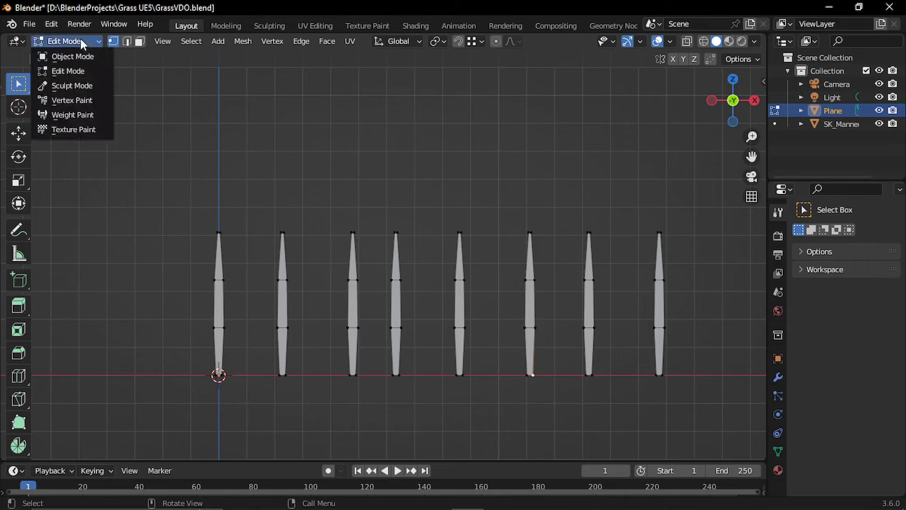
left_click(72, 100)
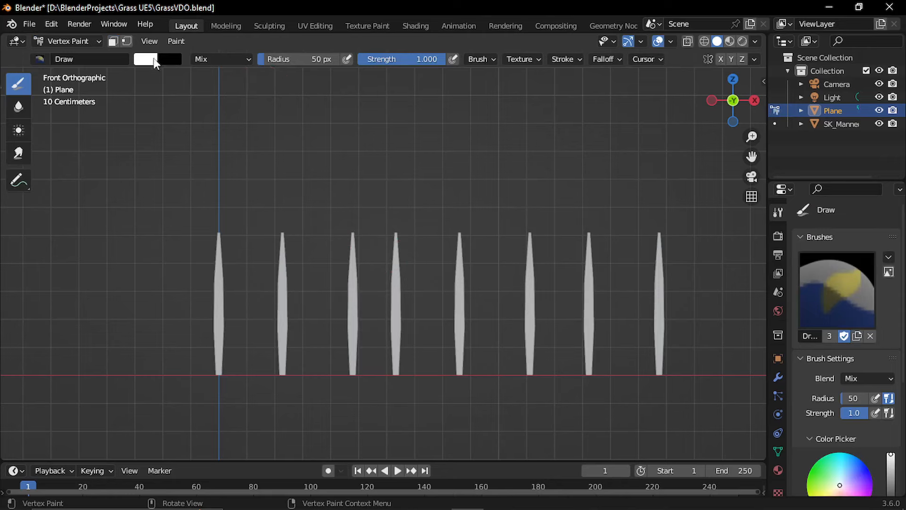
left_click(154, 61)
left_click(150, 62)
left_click(149, 57)
left_click(248, 85)
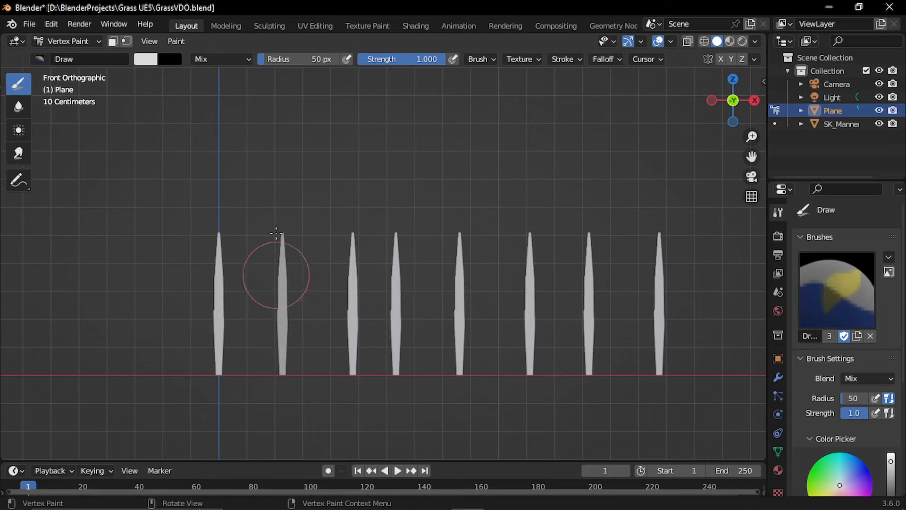
- Vertex-paint the third and fourth blades, lowering the brush colour value before each so each gets a darker grey
left_click(149, 60)
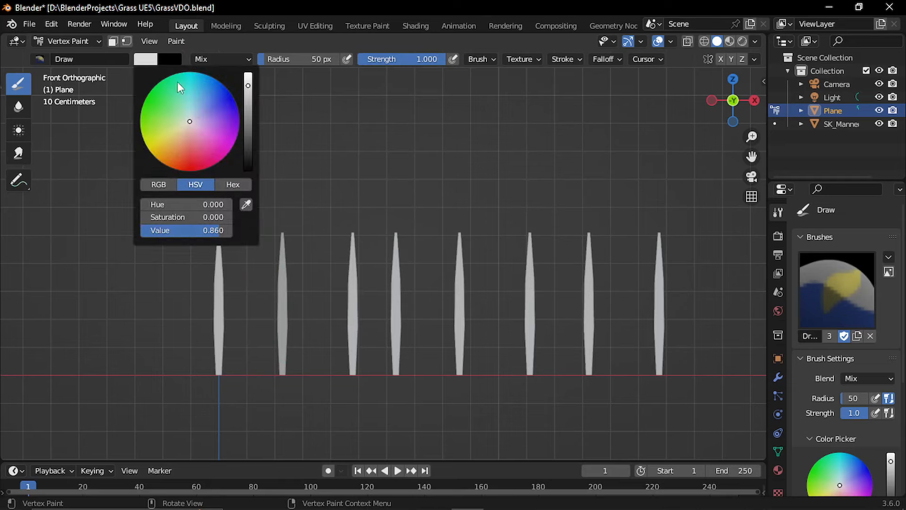
left_click(246, 92)
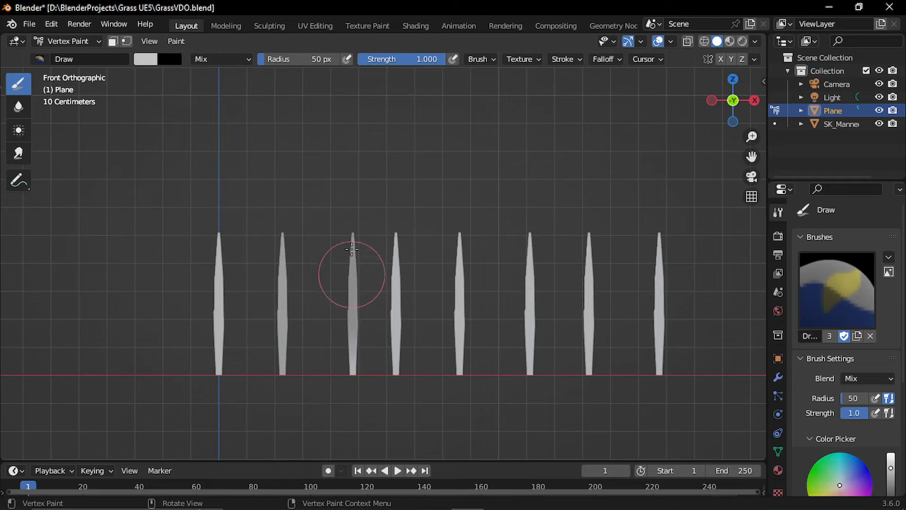
left_click_drag(352, 249, 357, 376)
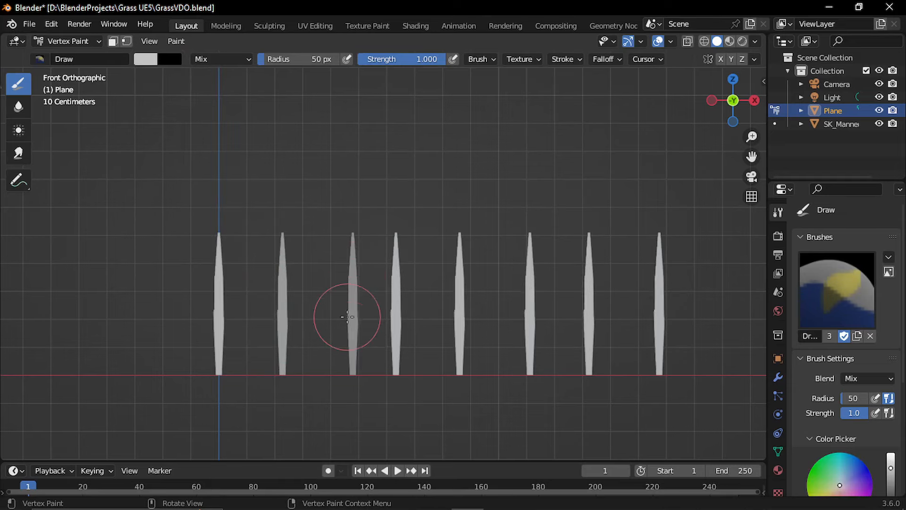
left_click(138, 58)
left_click(248, 104)
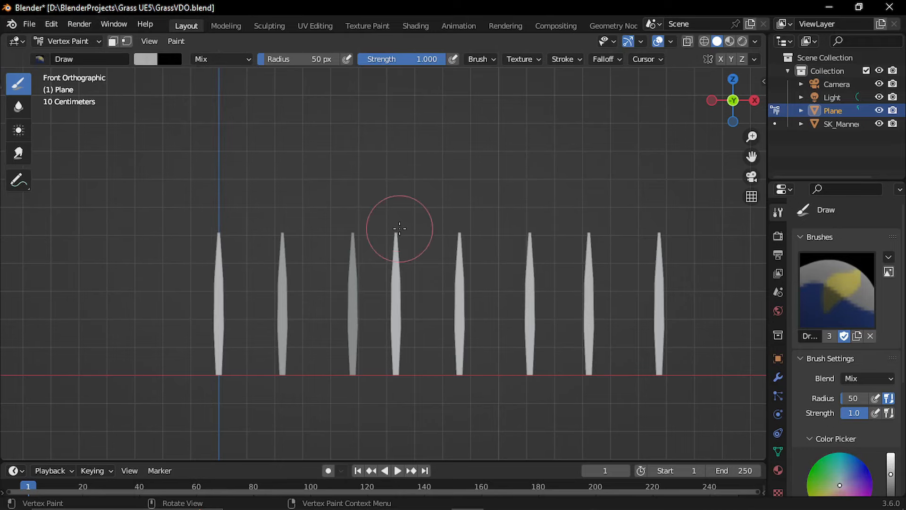
mouse_move(400, 229)
left_mouse_down()
mouse_move(391, 333)
mouse_move(399, 388)
left_mouse_up()
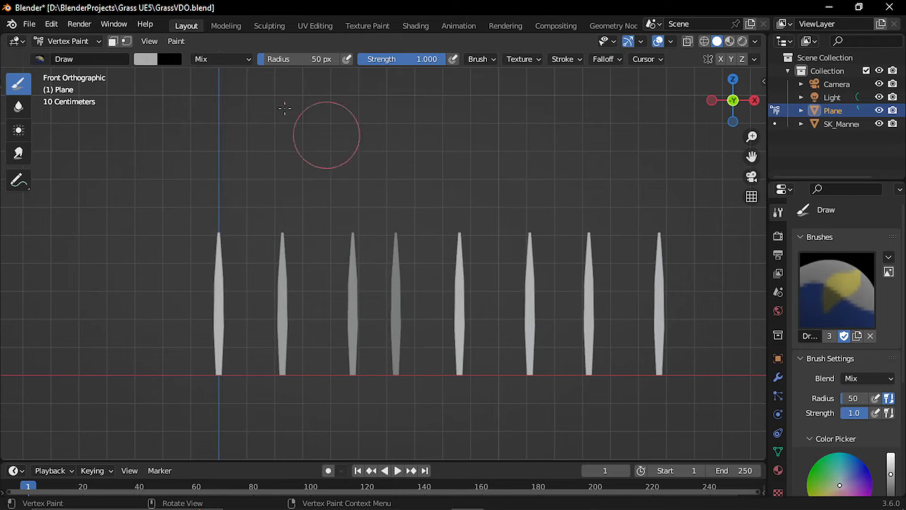
- Vertex-paint the fifth blade with a grey value of 0.553 and the sixth blade with 0.460
left_click(139, 59)
left_click(248, 121)
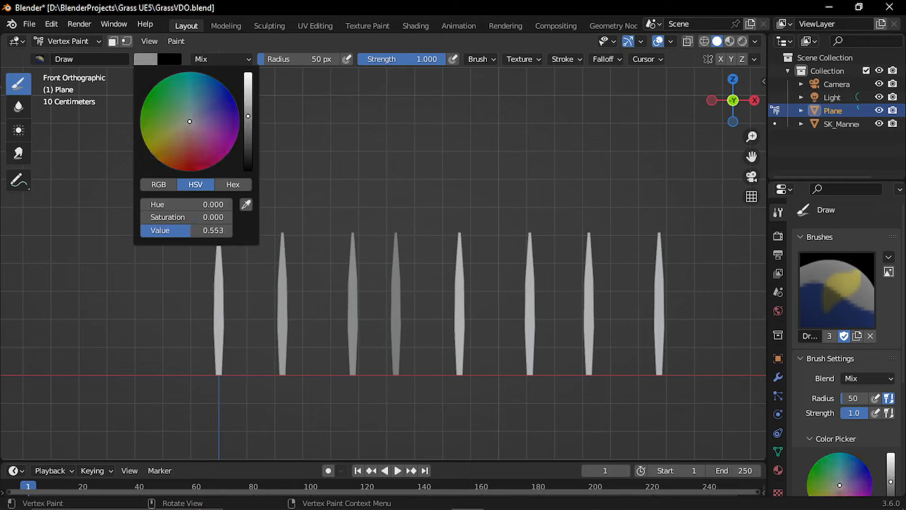
mouse_move(463, 221)
left_mouse_down()
mouse_move(461, 339)
mouse_move(455, 220)
mouse_move(461, 370)
left_mouse_up()
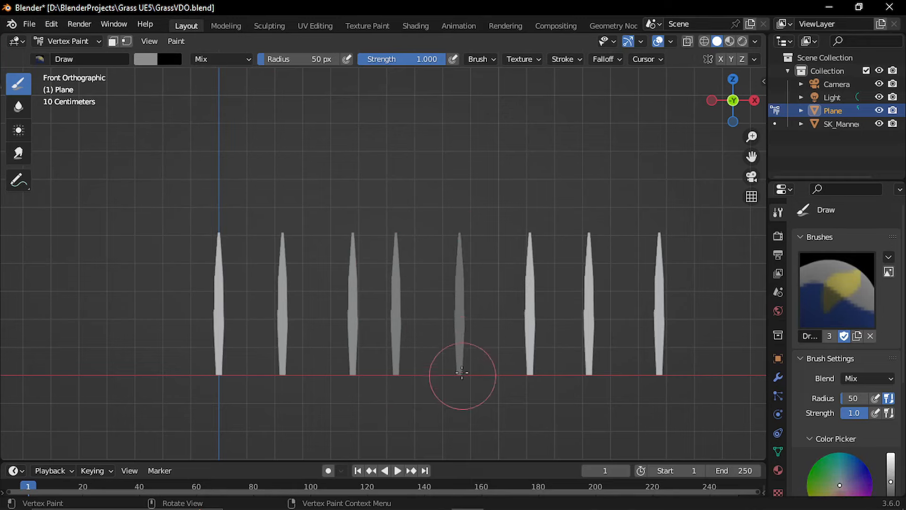
left_click(146, 63)
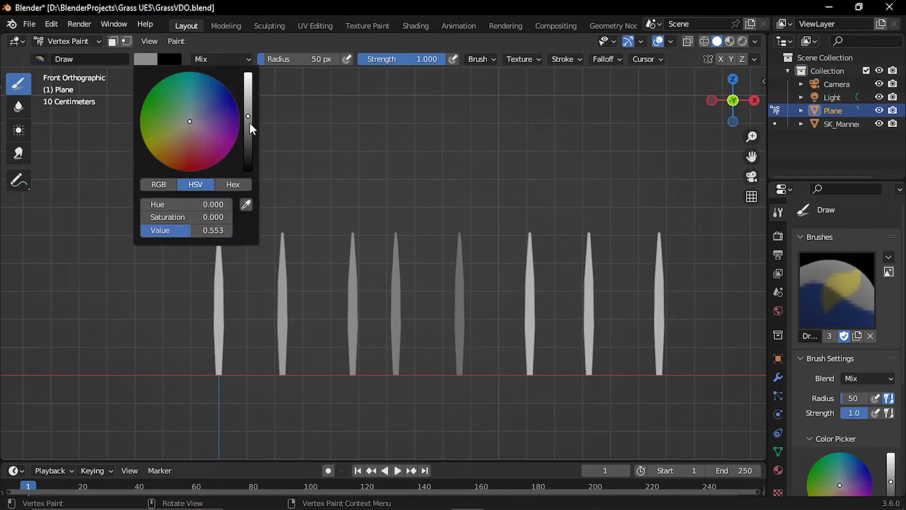
left_click(250, 127)
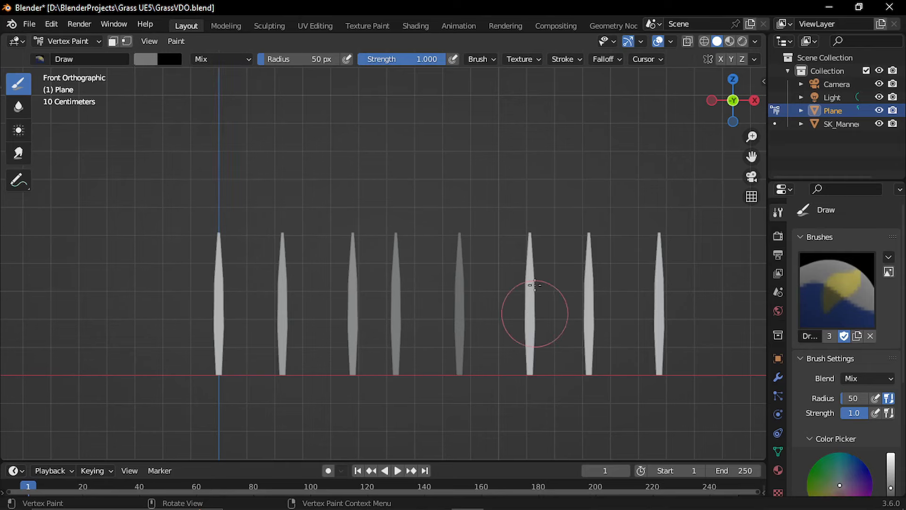
left_click_drag(530, 243, 532, 378)
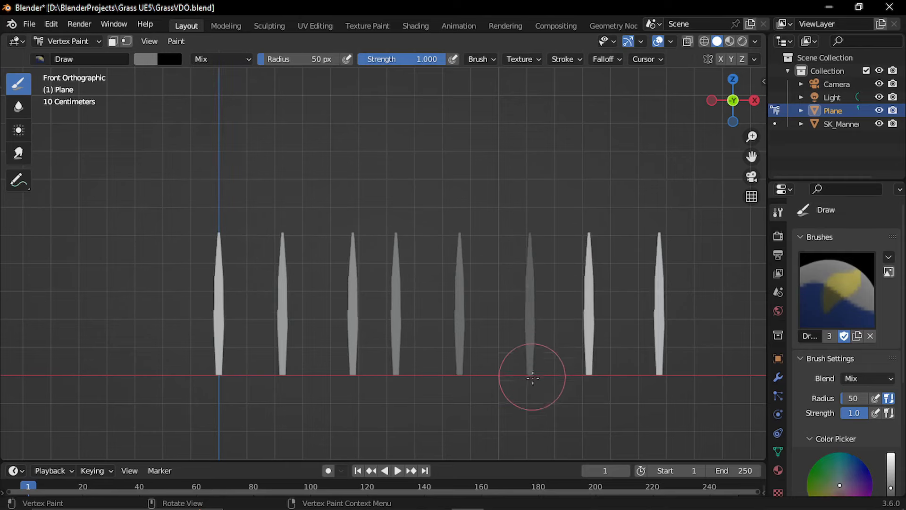
- Vertex-paint the seventh and eighth blades in successively darker greys to complete the gradient along the row
left_click(146, 65)
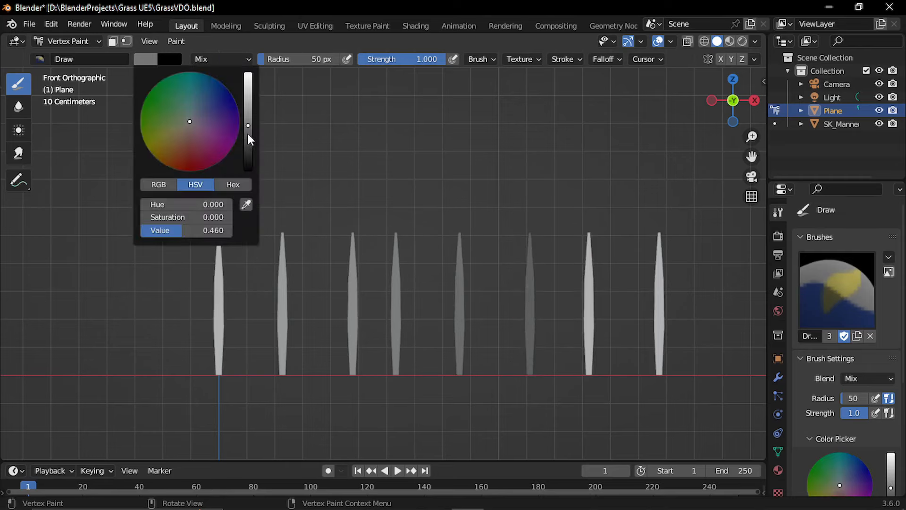
mouse_move(587, 222)
left_mouse_down()
mouse_move(597, 374)
mouse_move(585, 340)
mouse_move(590, 364)
left_mouse_up()
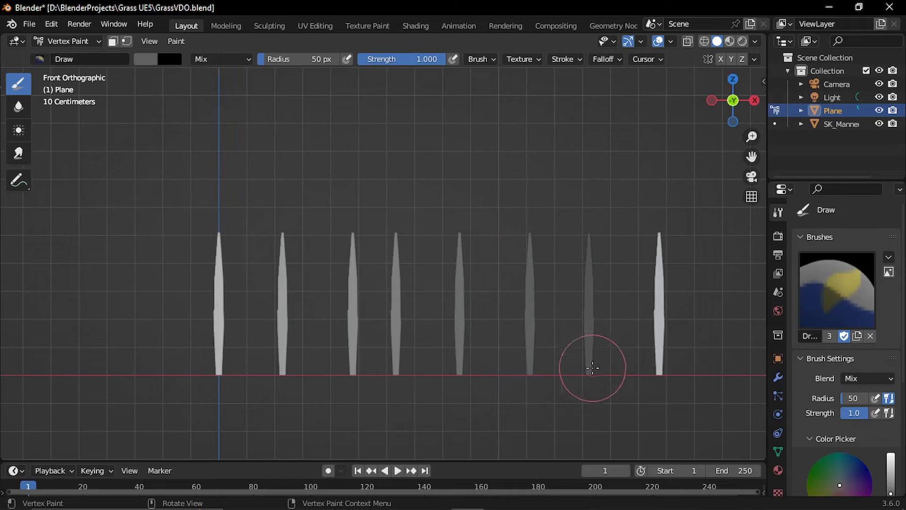
left_click(140, 66)
left_click_drag(659, 236, 660, 363)
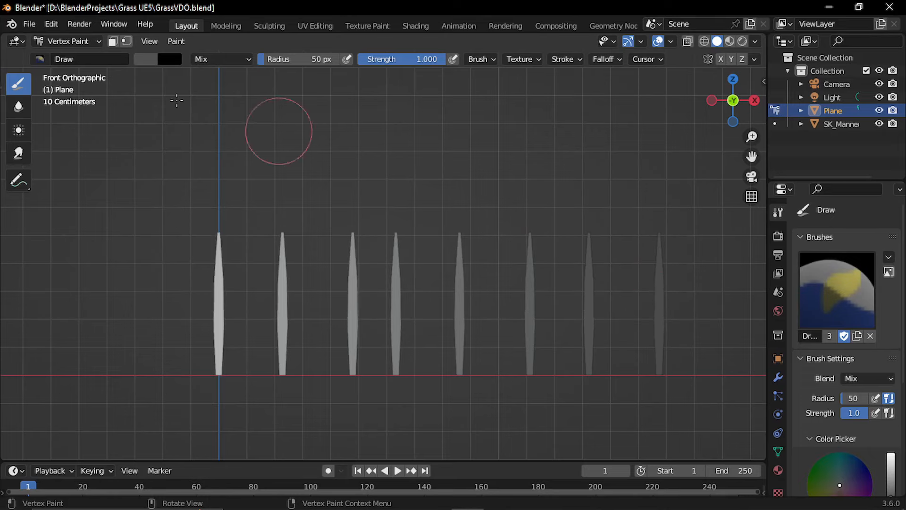
- Return to Edit Mode and, in top view, move the second blade close to the origin on the negative X and Y side and rotate it diagonally
left_click(78, 41)
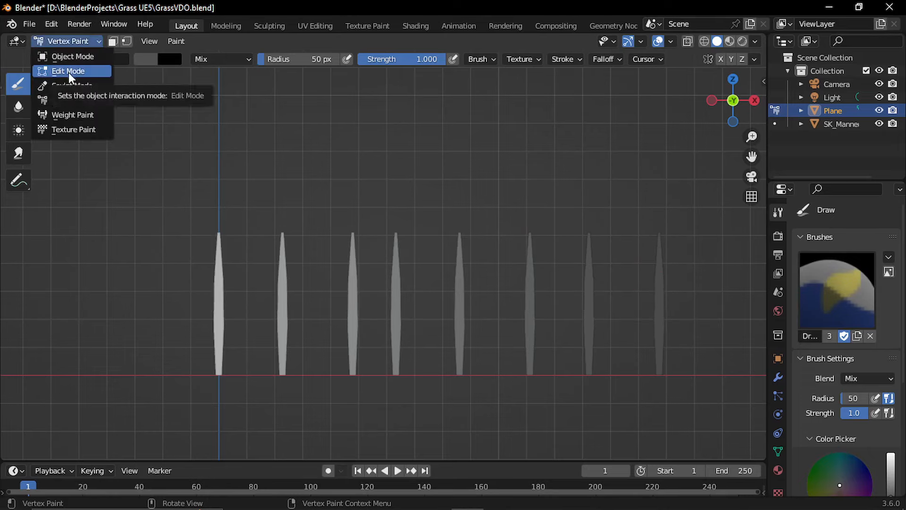
left_click(69, 72)
middle_click_drag(540, 166, 493, 210)
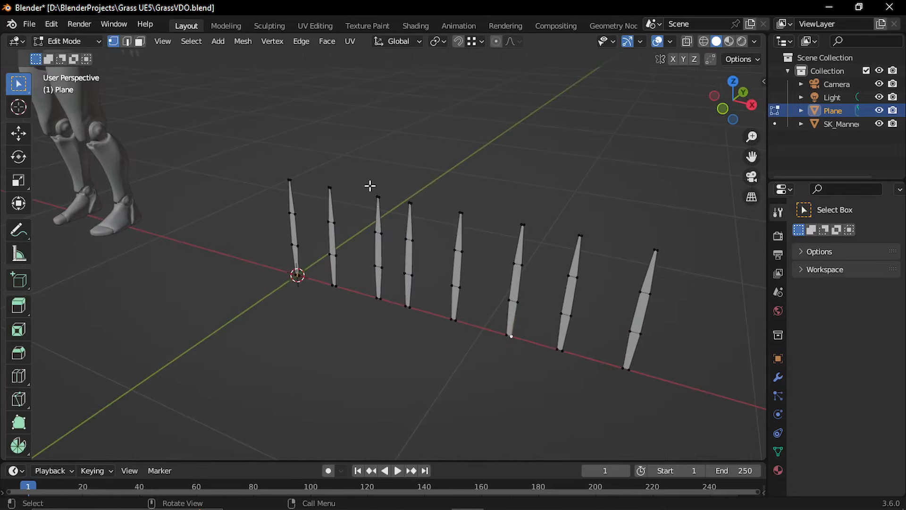
left_click_drag(352, 160, 326, 303)
middle_click_drag(373, 278, 493, 329, "alt")
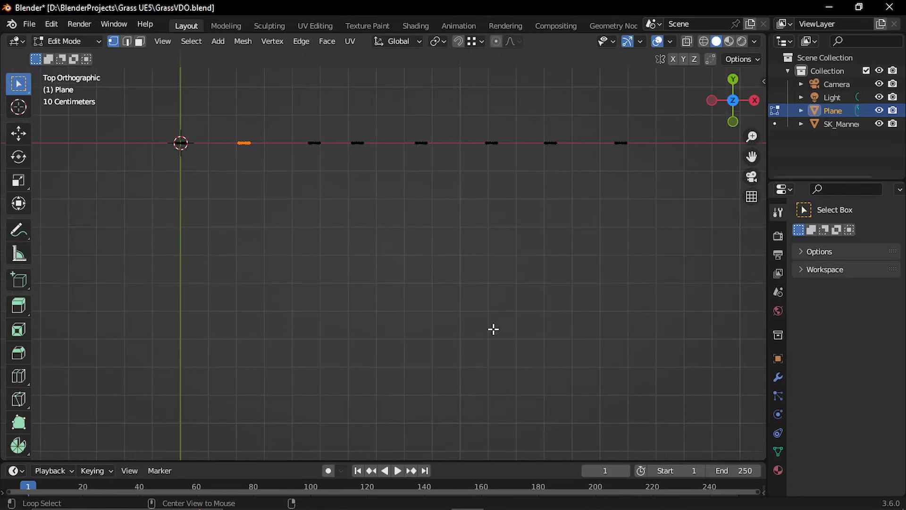
middle_click_drag(257, 148, 397, 265, "shift")
key("g")
left_click(310, 290)
key("r")
left_click(353, 351)
- Place the third blade diagonally near the origin on the positive X and Y side, and the fourth on the positive X, negative Y side
left_click_drag(470, 238, 445, 279)
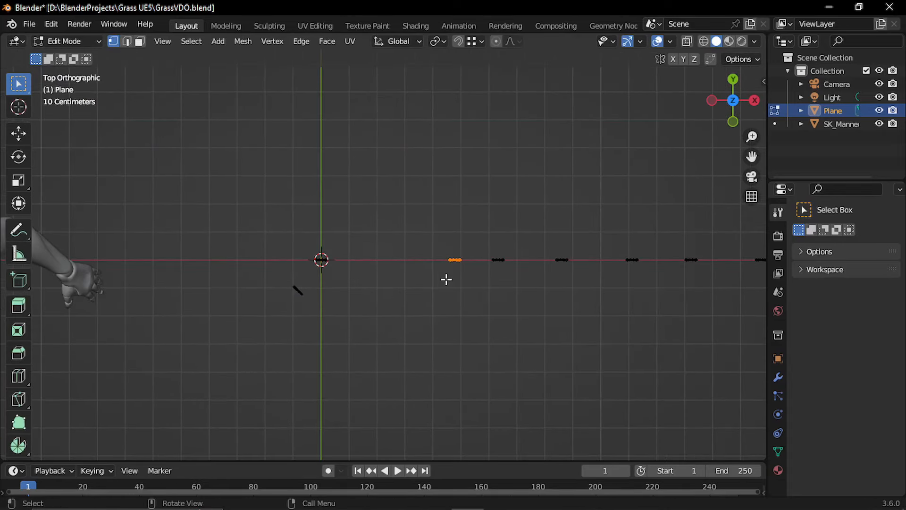
key("g")
left_click(337, 247)
key("r")
left_click(394, 203)
left_click_drag(522, 244, 445, 303)
key("g")
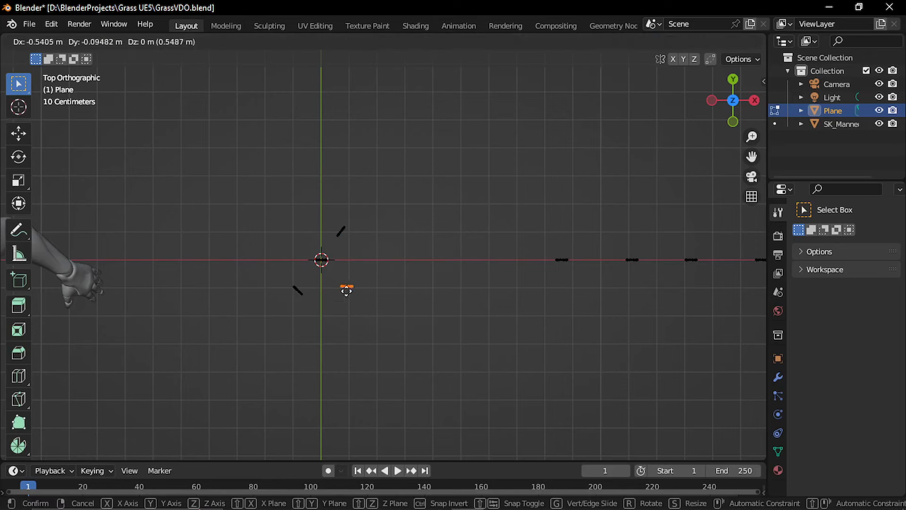
left_click(347, 290)
- Move the fifth blade near the origin on the negative X, positive Y side and the sixth beside the origin on the positive X side
left_click_drag(579, 238, 538, 275)
key("g")
left_click(259, 249)
left_click_drag(649, 239, 609, 279)
key("g")
left_click(282, 272)
scroll(472, 270, "down", 3)
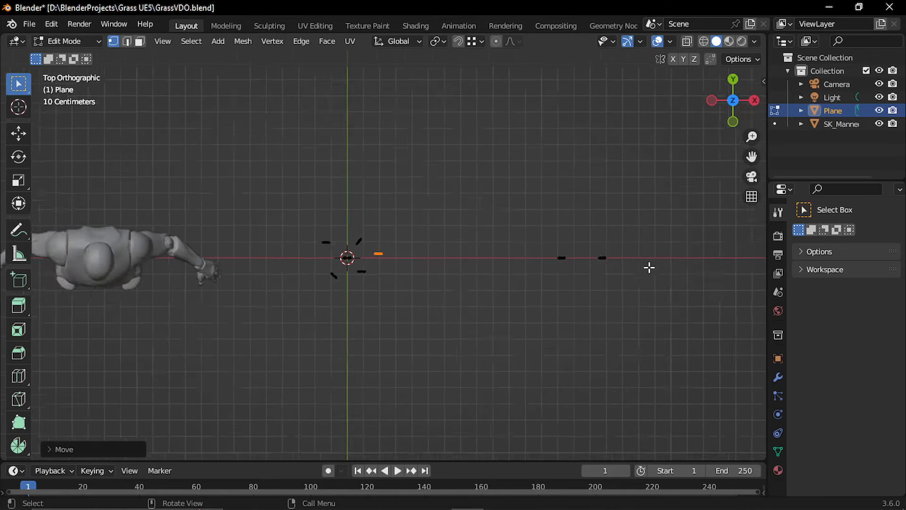
- Select the last two blades together and move them close to the origin to complete the clump
scroll(652, 257, "up", 1)
left_click_drag(653, 242, 577, 267)
key("g")
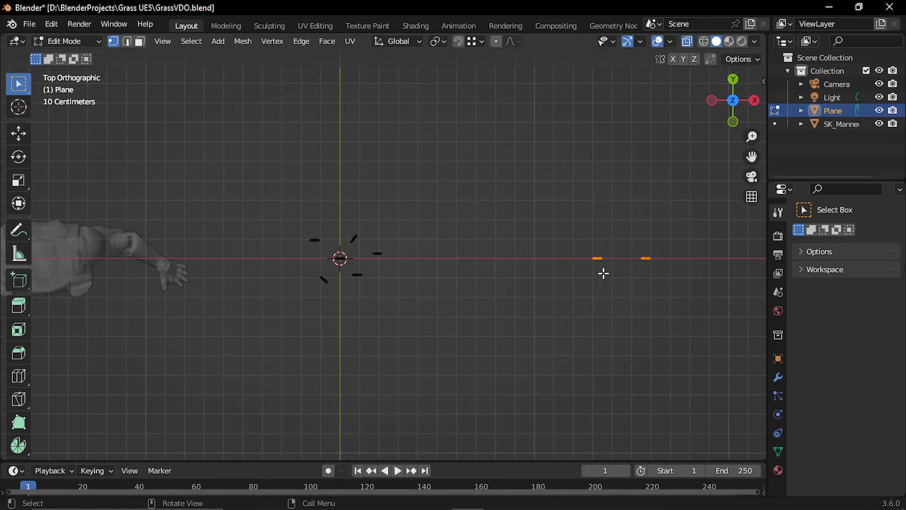
key("g")
left_click(344, 285)
- Shorten the outermost blade on the negative X side by lowering its tip and upper vertices along the Z axis
middle_click_drag(344, 285, 273, 230)
left_click(277, 242)
key("g")
key("z")
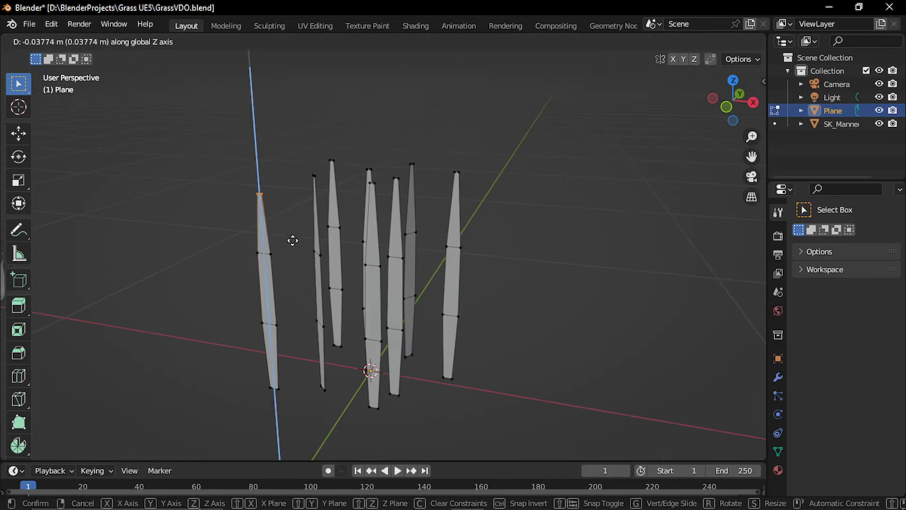
left_click(291, 253)
left_click_drag(244, 237, 288, 271)
key("g")
key("z")
left_click(289, 307)
- Lower the tip of the outermost blade on the positive X side slightly to shorten it
left_click_drag(440, 155, 478, 192)
key("g")
key("x")
left_click(479, 194)
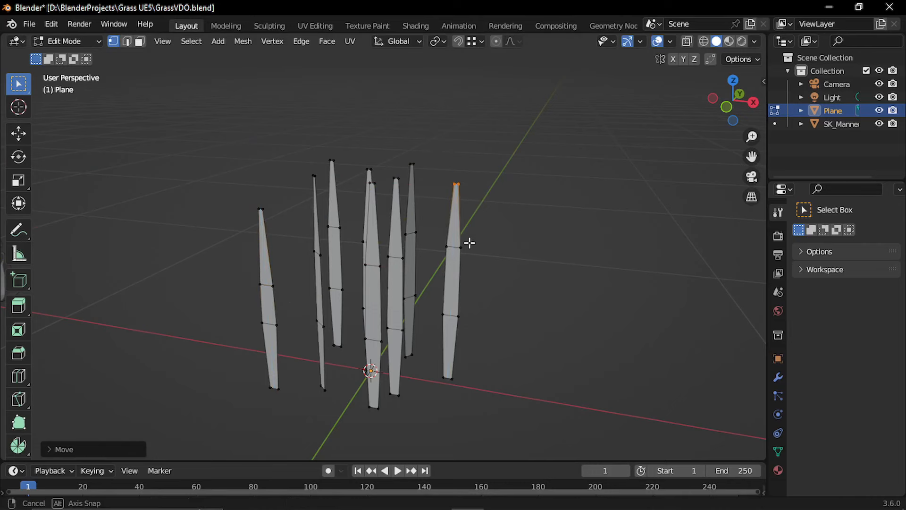
- Enable proportional editing and rotate the shortened positive-X blade's tip with an adjusted influence radius to bend the blade
middle_click_drag(470, 242, 501, 53)
key("r")
key("Escape")
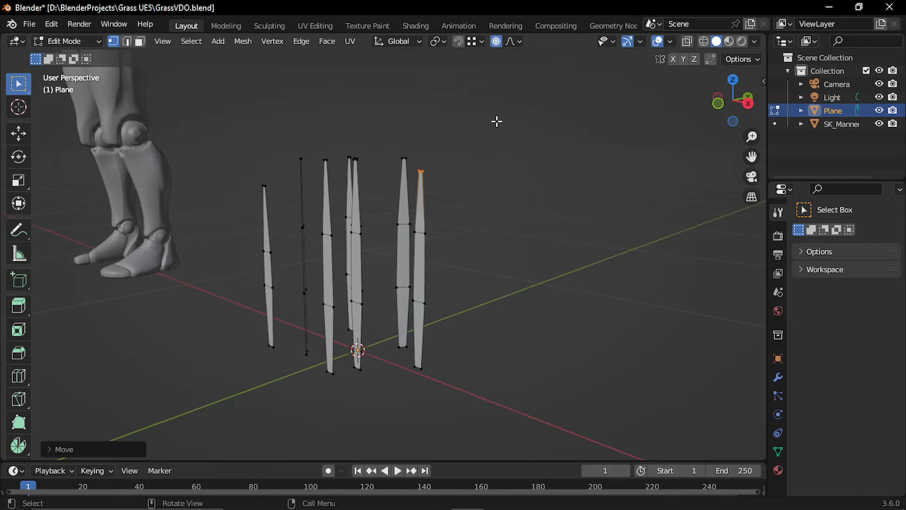
left_click(515, 41)
left_click(450, 80)
key("r")
scroll(480, 222, "up", 2)
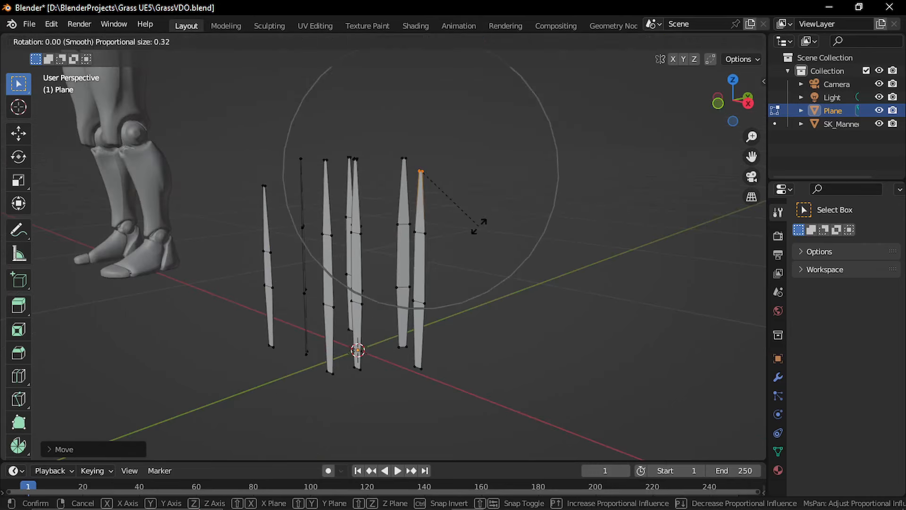
scroll(479, 222, "down", 3)
left_click(471, 274)
- Move the bent blade's tip outward in two proportional moves, adjusting the influence radius to strengthen its curve
middle_click_drag(472, 273, 530, 239)
key("g")
scroll(534, 237, "up", 3)
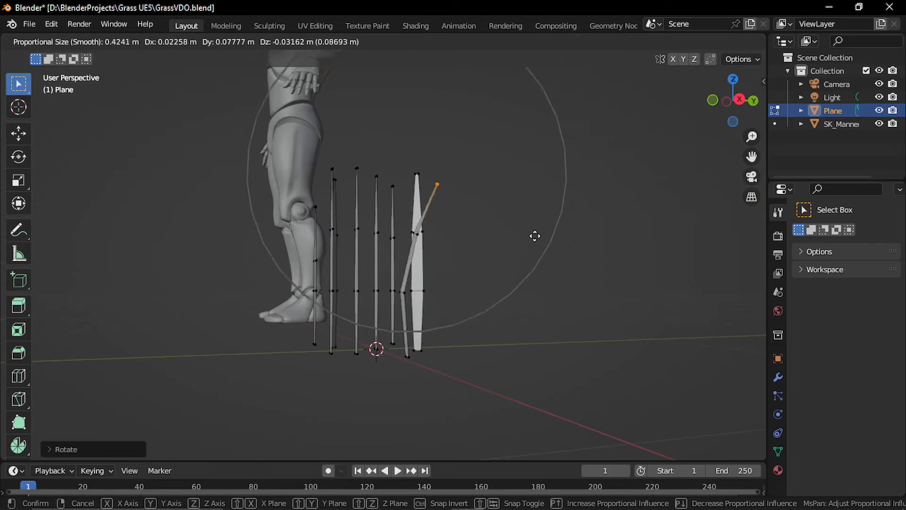
left_click(498, 244)
key("g")
scroll(504, 245, "down", 2)
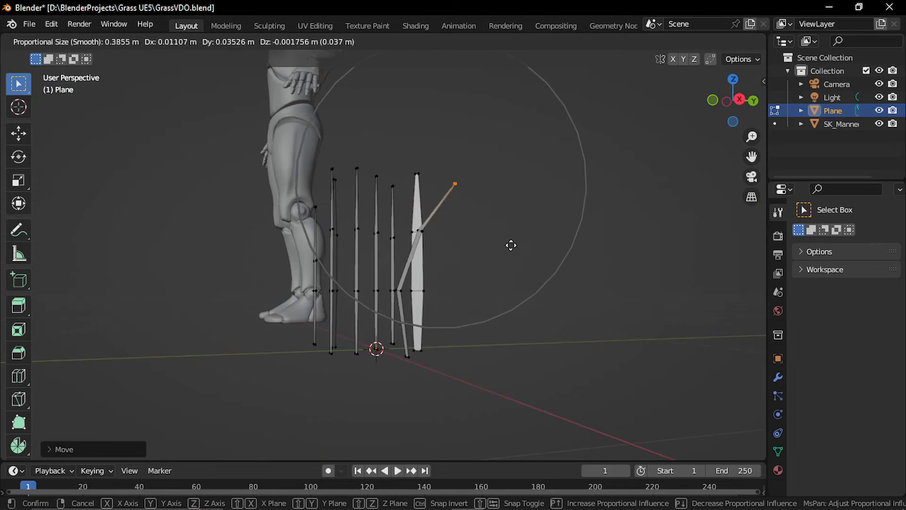
left_click(491, 234)
- Bend the short negative-X blade outward by moving and rotating its tip with proportional editing and a smaller influence radius
middle_click_drag(491, 234, 428, 238)
left_click_drag(239, 162, 267, 196)
middle_click_drag(267, 197, 354, 210)
key("g")
left_click(337, 224)
key("r")
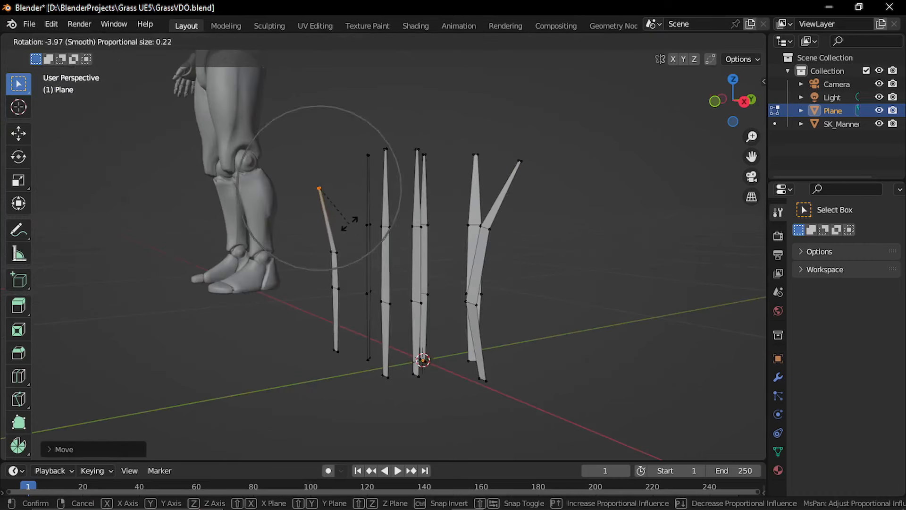
key("z")
scroll(354, 210, "down", 7)
left_click(374, 217)
key("r")
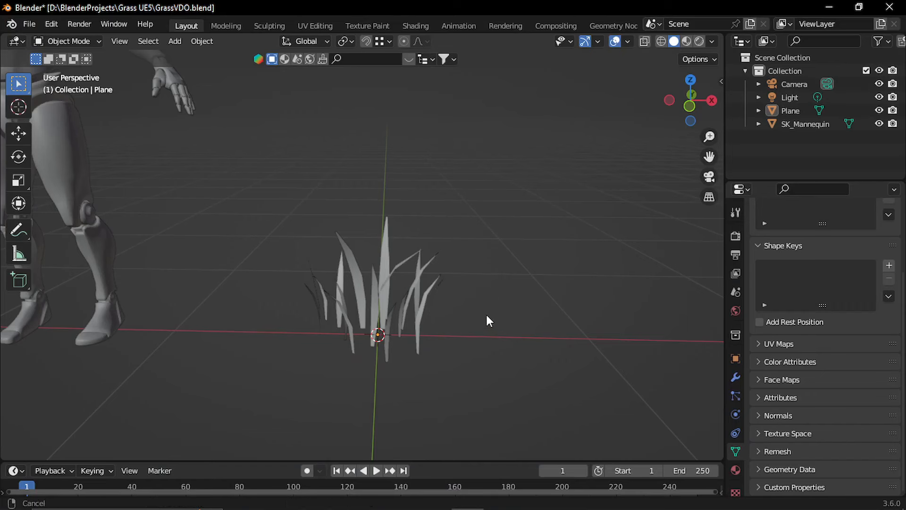
- Inspect the finished clump's per-blade grey values in Vertex Paint mode, and return to Object Mode to view it from several angles
left_click(343, 299)
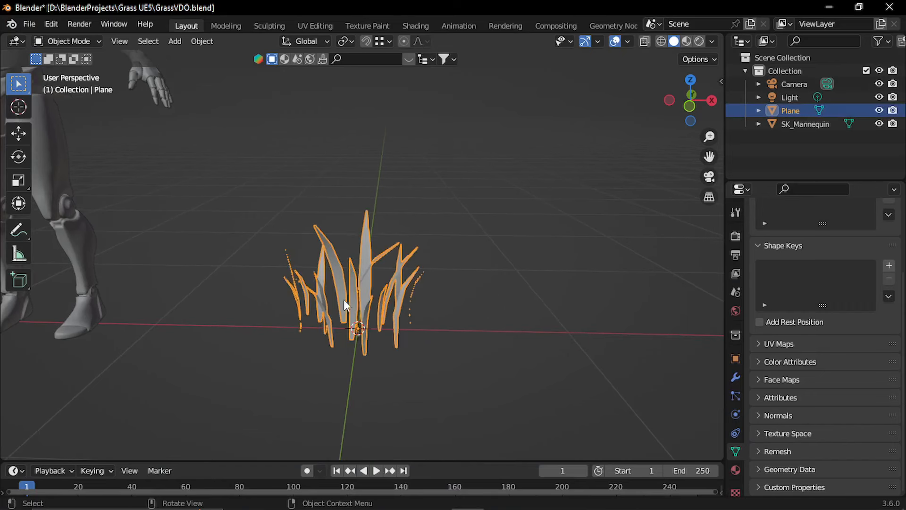
middle_click_drag(344, 299, 399, 307)
left_click(449, 318)
left_click(335, 287)
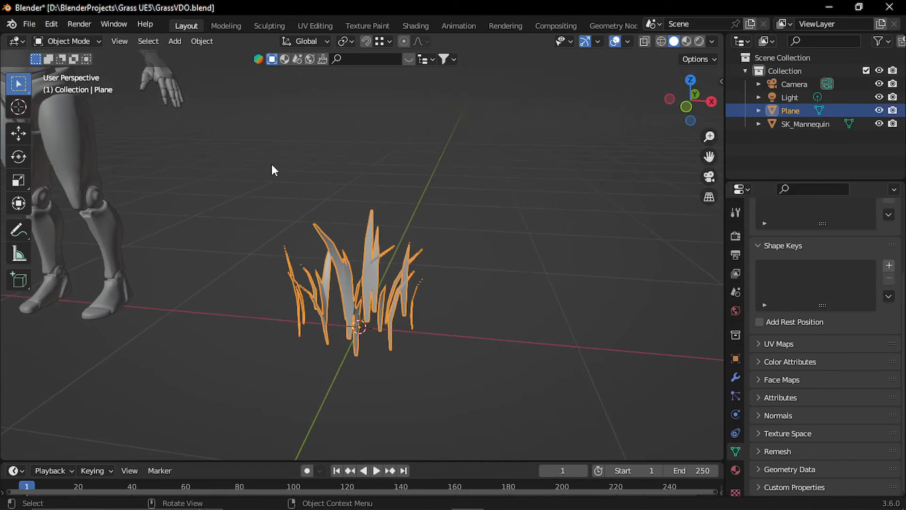
left_click(71, 41)
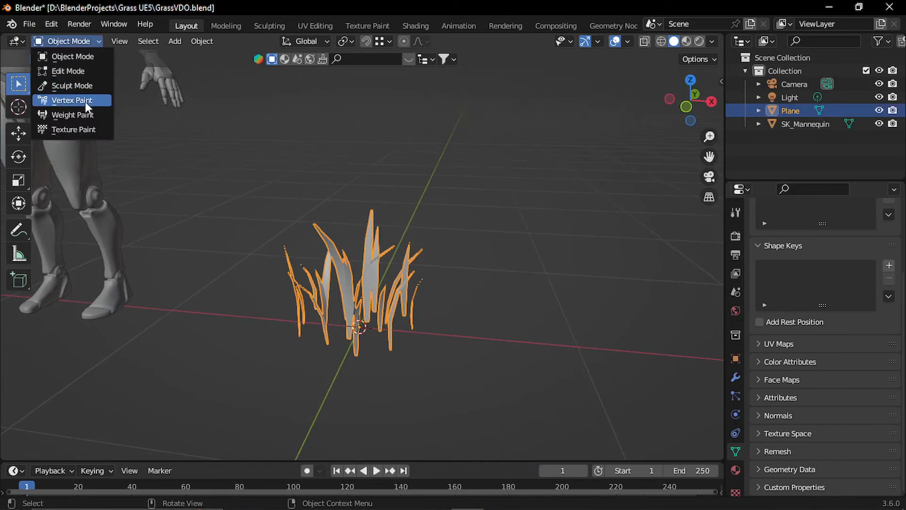
left_click(85, 101)
mouse_move(362, 210)
middle_mouse_down()
mouse_move(475, 227)
mouse_move(589, 226)
mouse_move(385, 240)
mouse_move(392, 236)
middle_mouse_up()
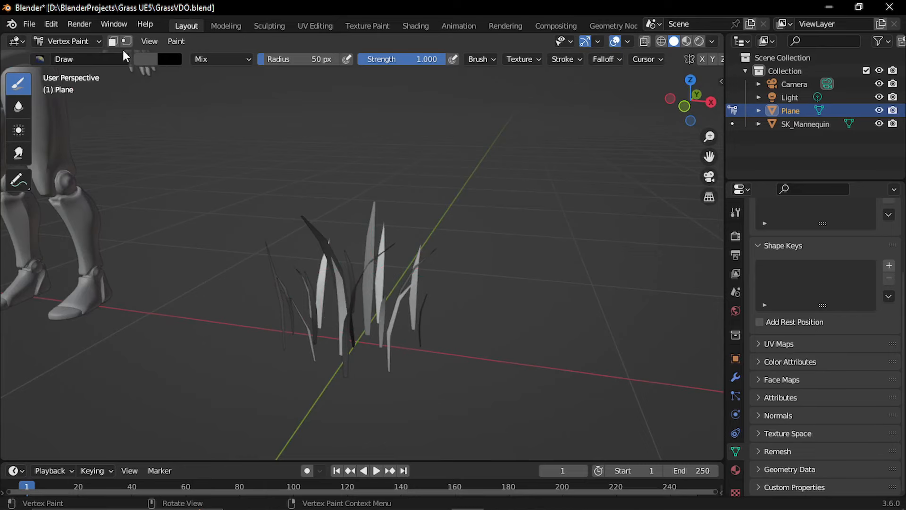
left_click(79, 41)
left_click(71, 56)
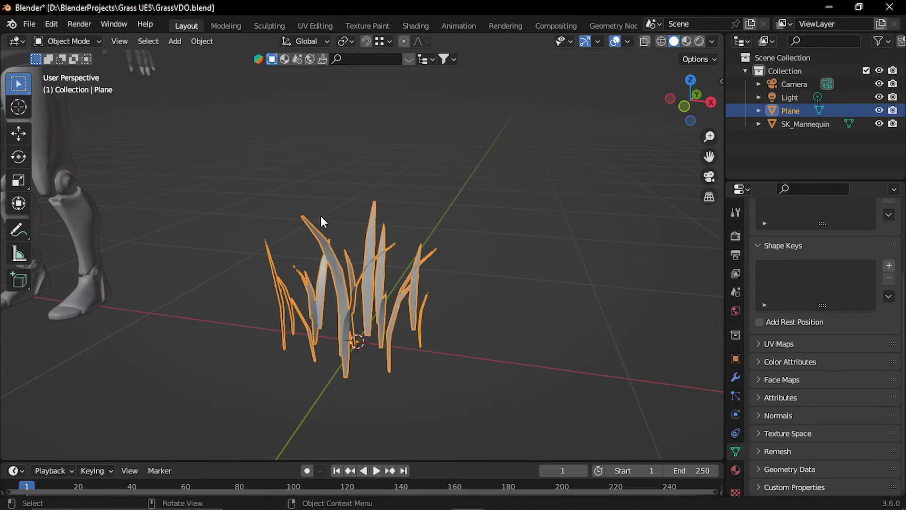
middle_click_drag(362, 291, 350, 281)
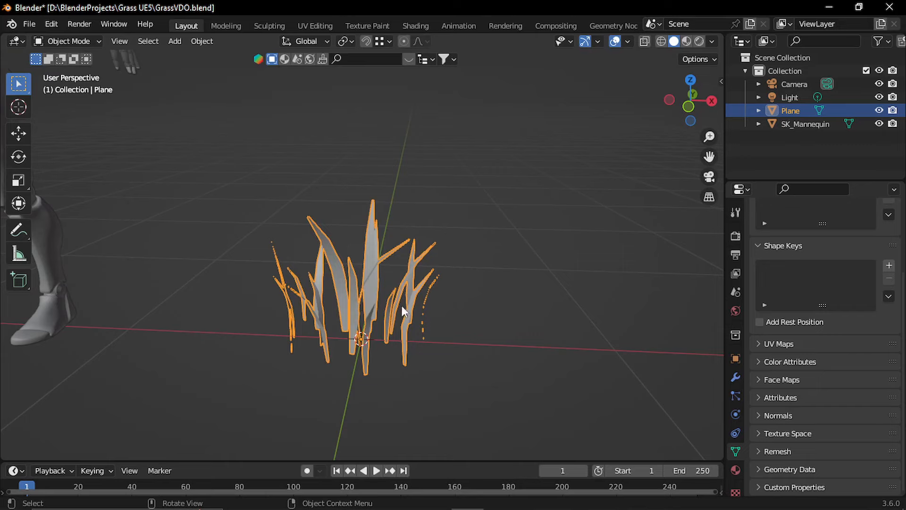
middle_click_drag(371, 307, 383, 307)
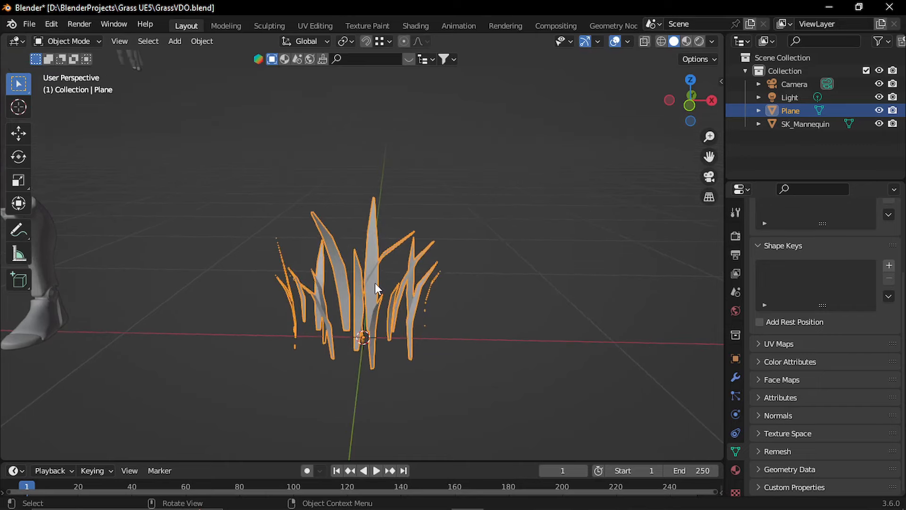
- Enter Edit Mode on the grass clump and enable the split normals overlay
key("Tab")
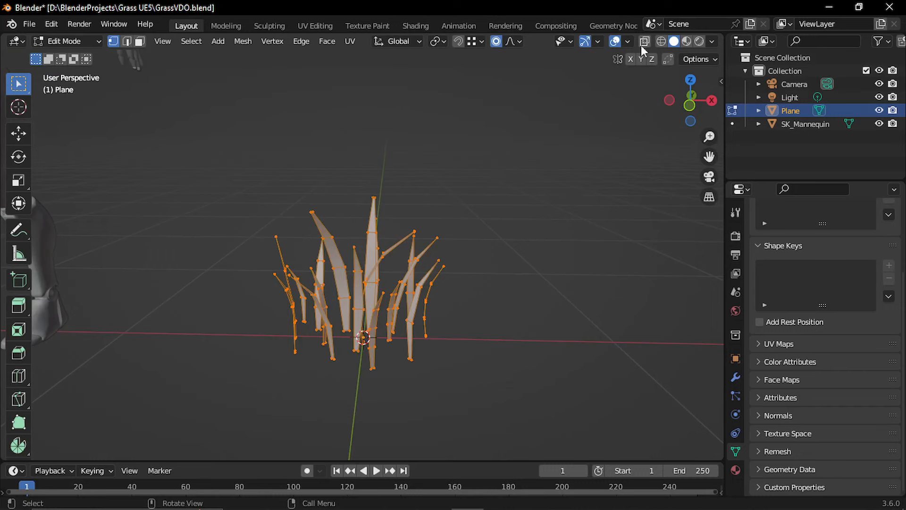
left_click(628, 41)
scroll(636, 299, "down", 4)
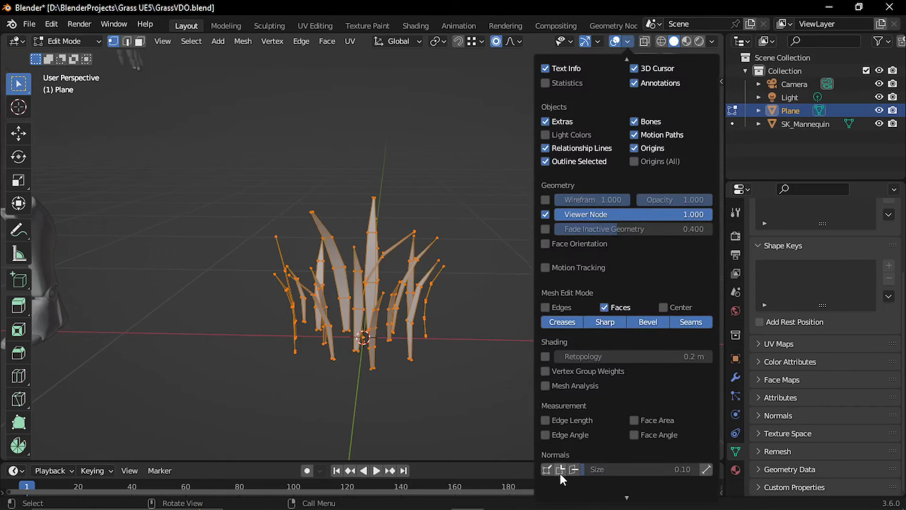
left_click(560, 470)
middle_click_drag(453, 296, 395, 269)
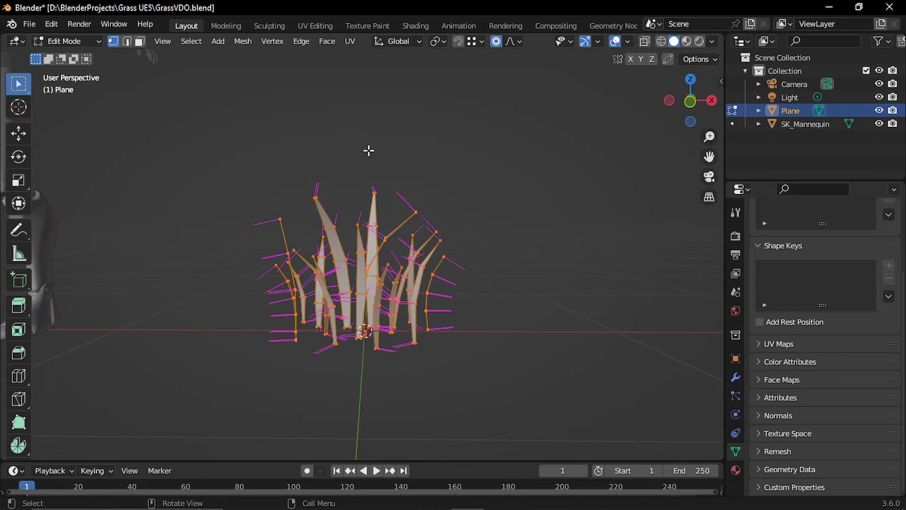
- Point all the grass normals upward with Point to Target, setting the target's Z to 63.6 m
left_click(247, 41)
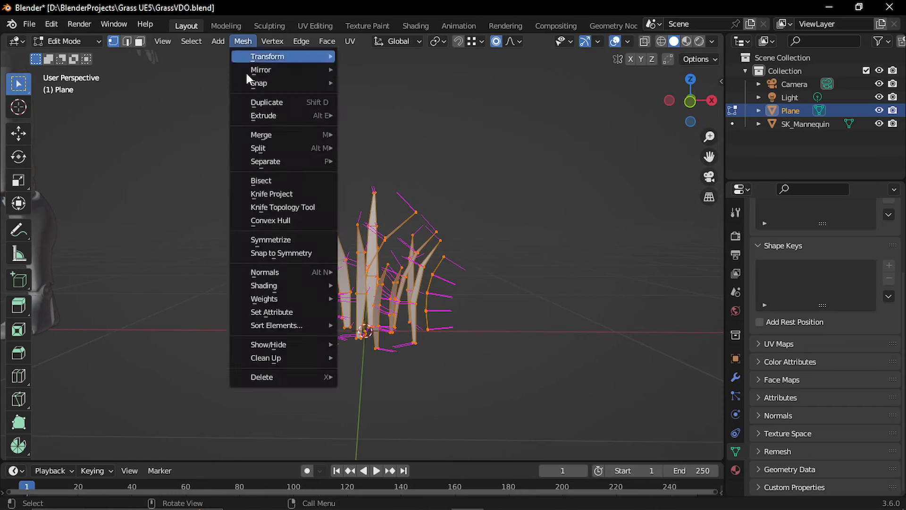
mouse_move(307, 272)
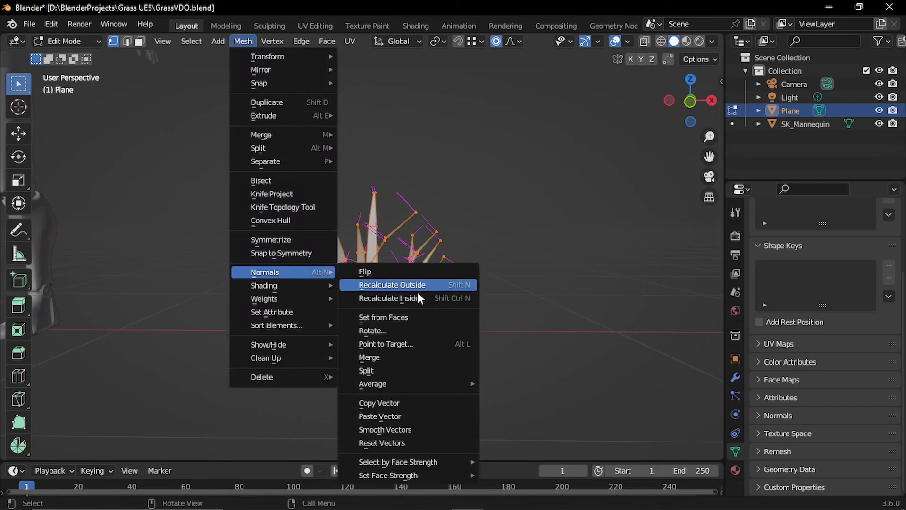
left_click(421, 344)
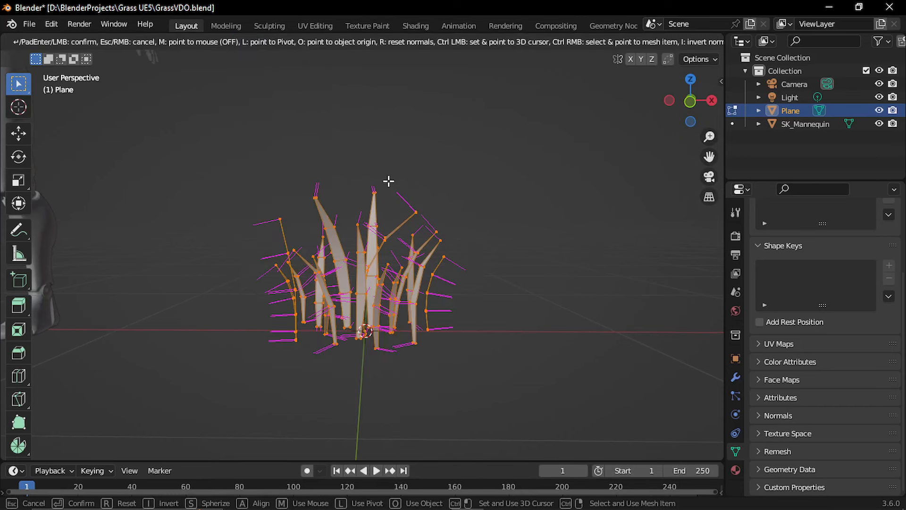
left_click(369, 101)
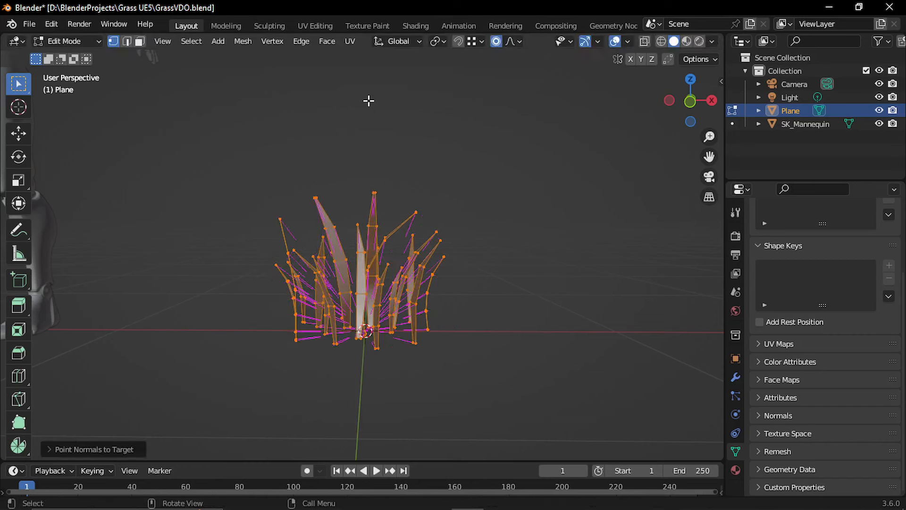
left_click(49, 448)
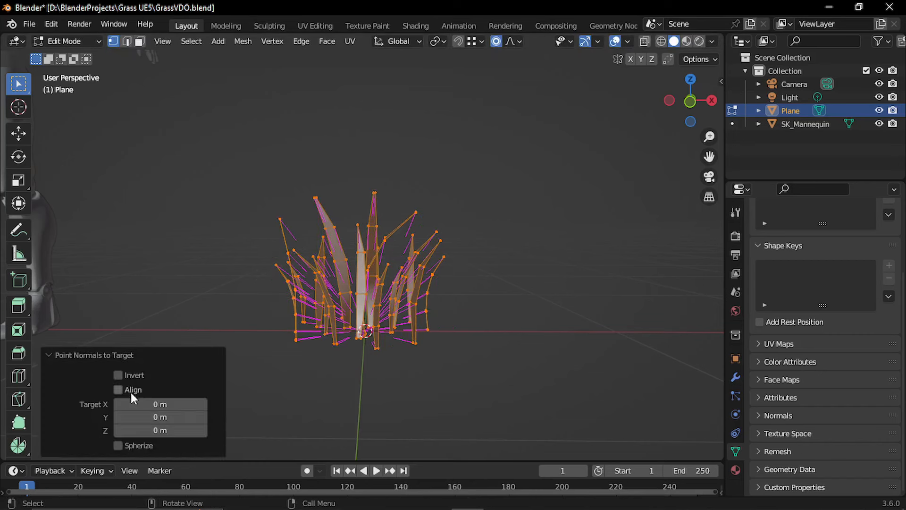
left_click_drag(135, 431, 180, 430)
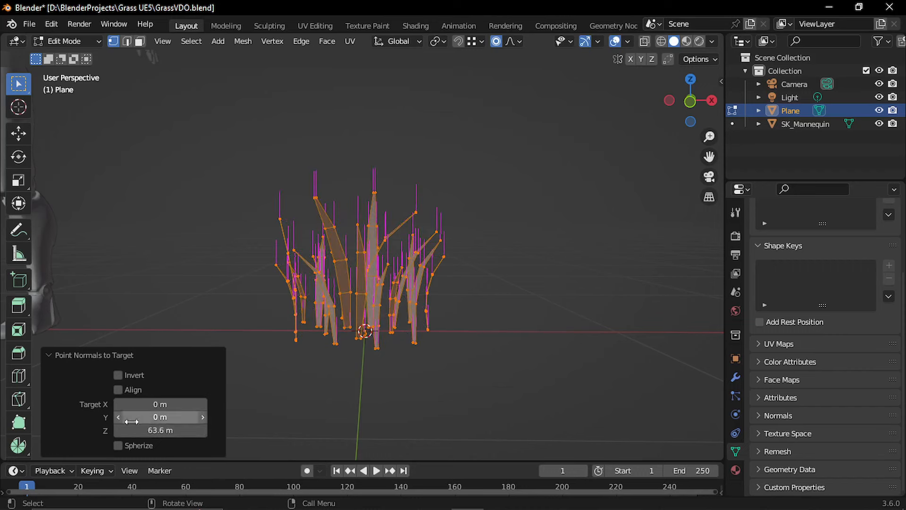
- Set the Point Normals to Target Z value to 1000 for the grass blades and return to Object Mode
left_click(161, 431)
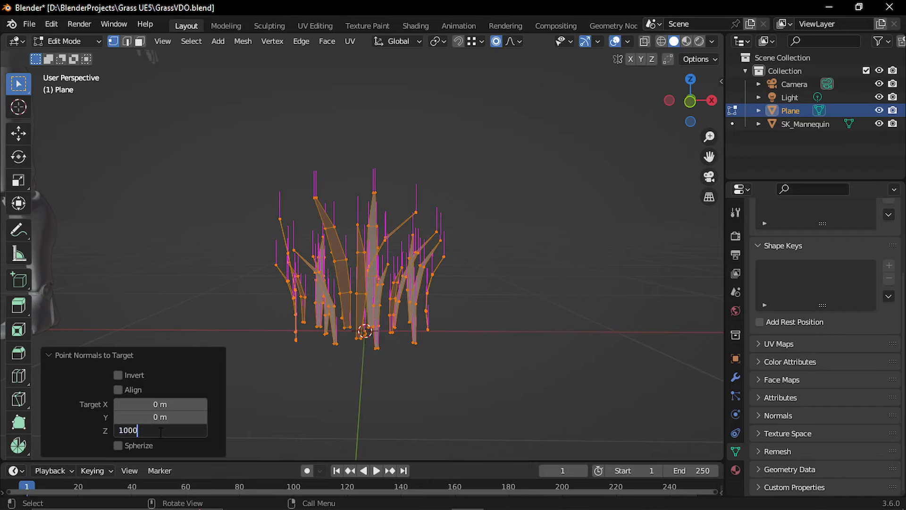
key("Return")
left_click(53, 358)
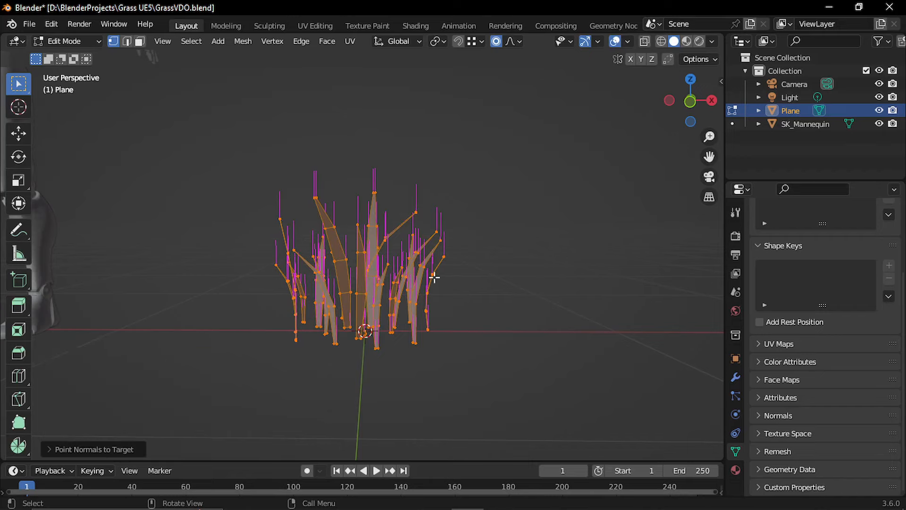
middle_click_drag(401, 262, 469, 259)
key("Tab")
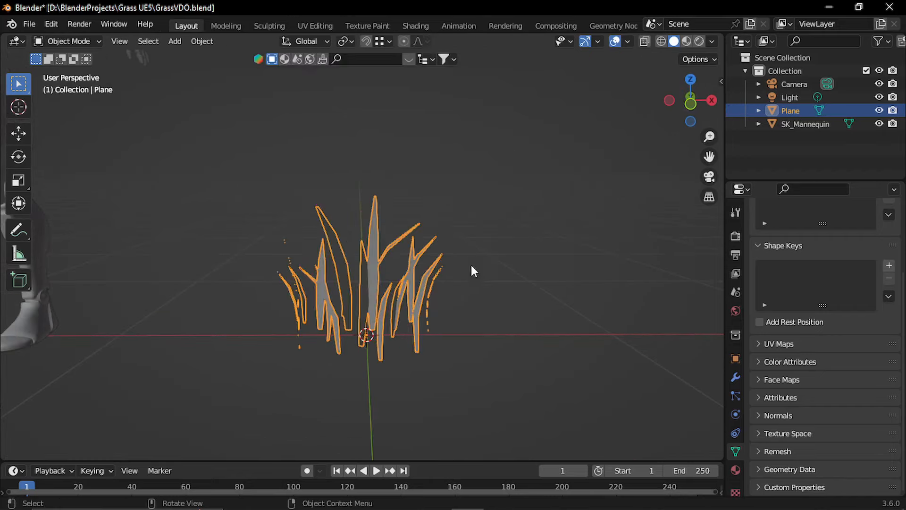
- Select the grass clump mesh and open the file export options
left_click(438, 313)
left_click(405, 307)
left_click(31, 25)
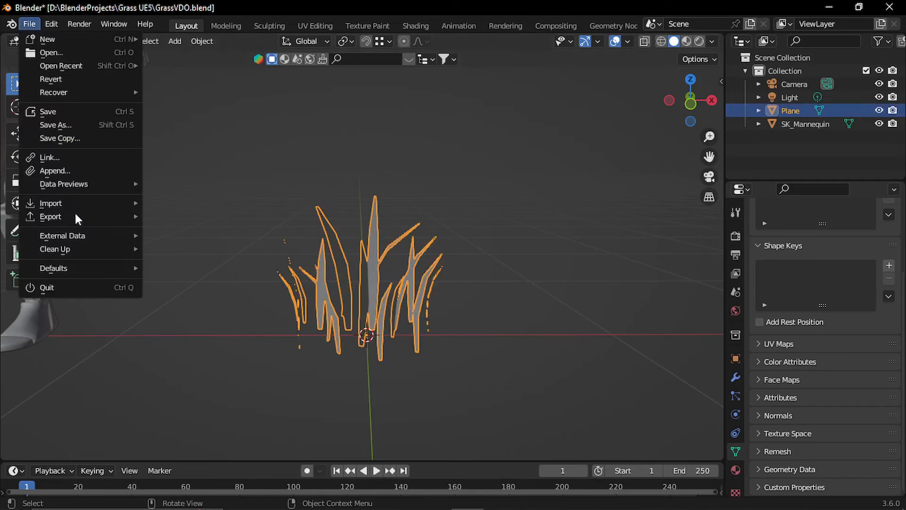
mouse_move(92, 217)
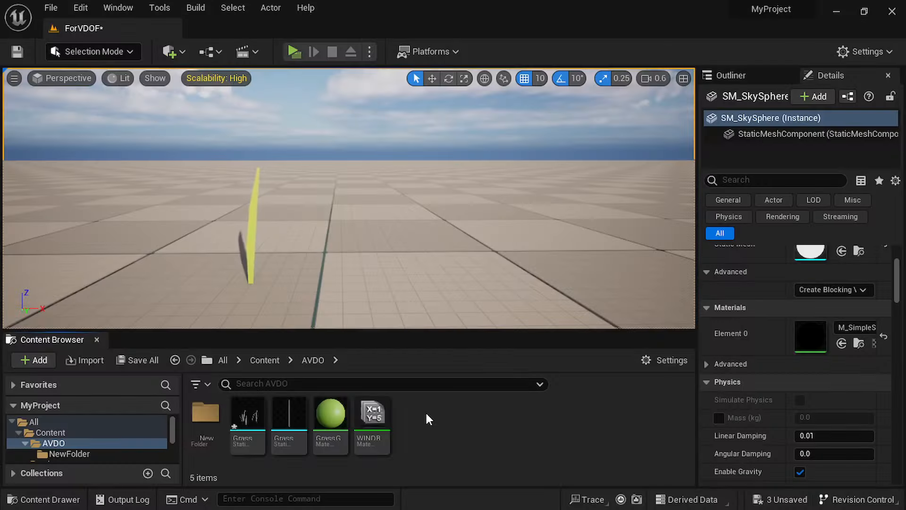
- In Unreal Editor, place the Grass_Clump mesh in the level beside the single blade and rotate it about the vertical axis
mouse_move(253, 420)
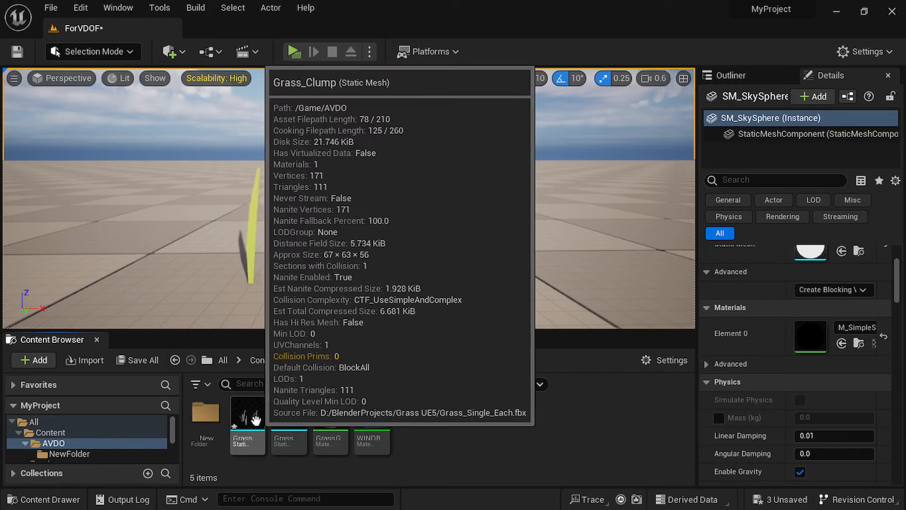
left_click_drag(254, 419, 416, 263)
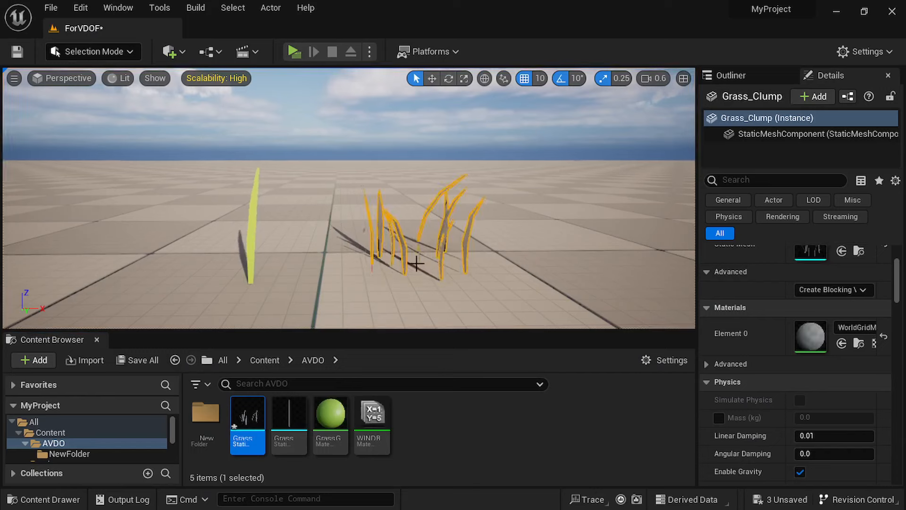
key("e")
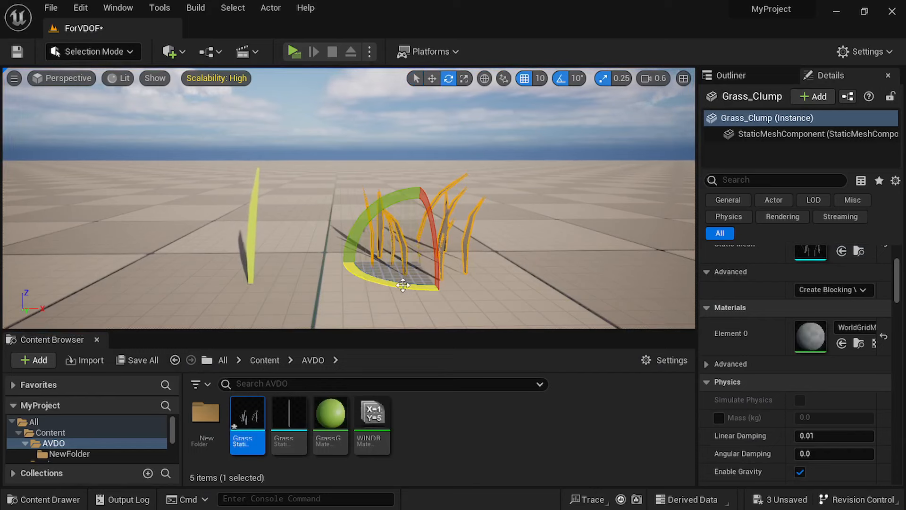
left_click_drag(367, 275, 305, 279)
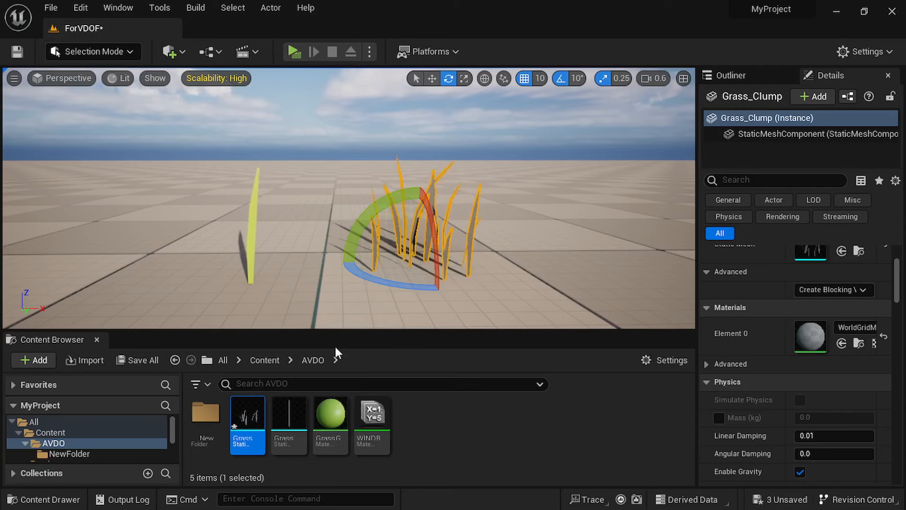
- Assign the GrassG material to Element 0 of the grass clump and deselect the clump
left_click_drag(330, 415, 824, 334)
left_click(486, 124)
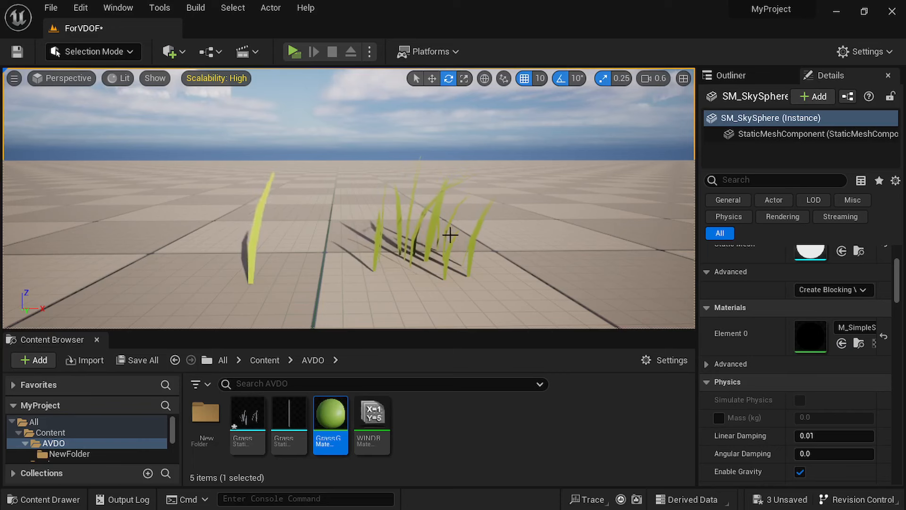
- Open the GrassG material and add a Vertex Color node below the Time node
double_click(333, 409)
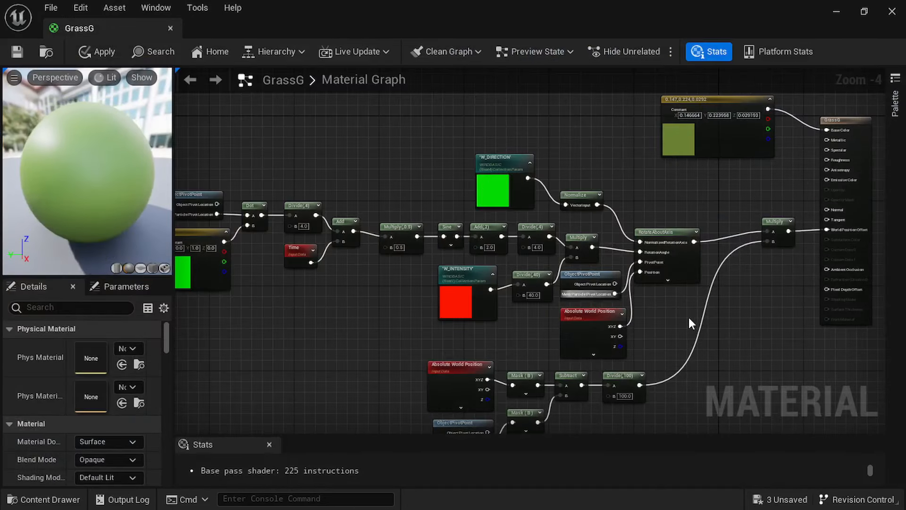
right_click_drag(689, 317, 765, 303)
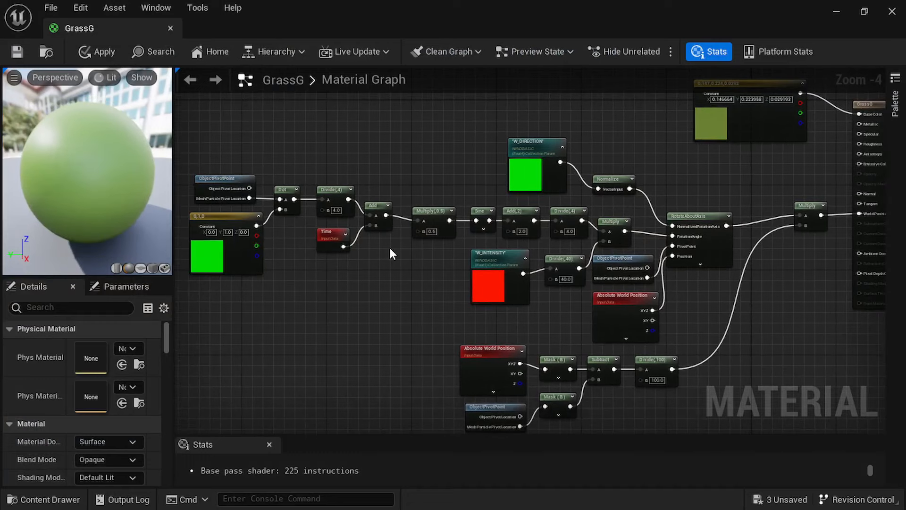
scroll(395, 254, "up", 3)
right_click_drag(394, 249, 469, 267)
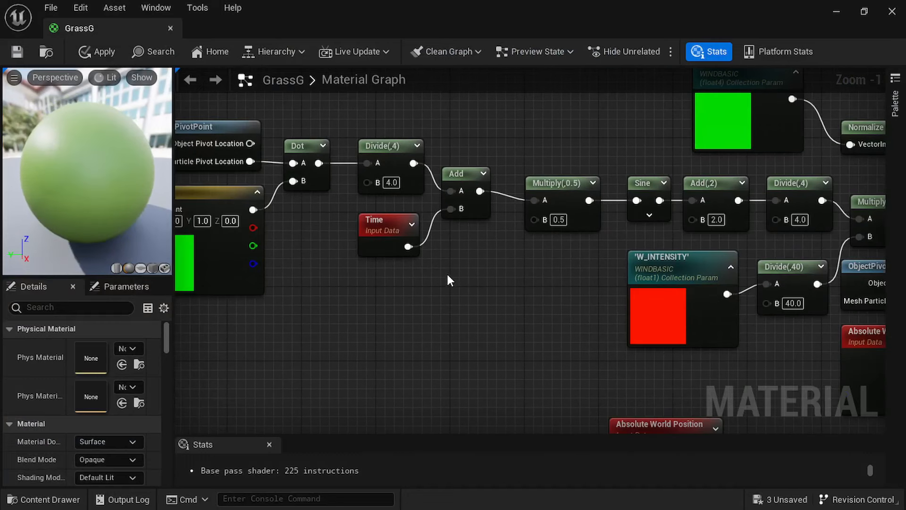
right_click_drag(491, 307, 464, 308)
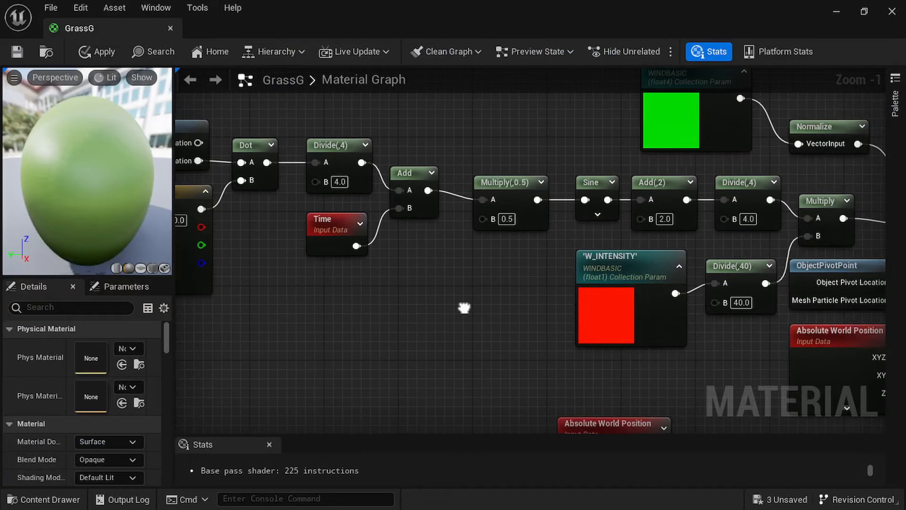
right_click(352, 330)
type("vert")
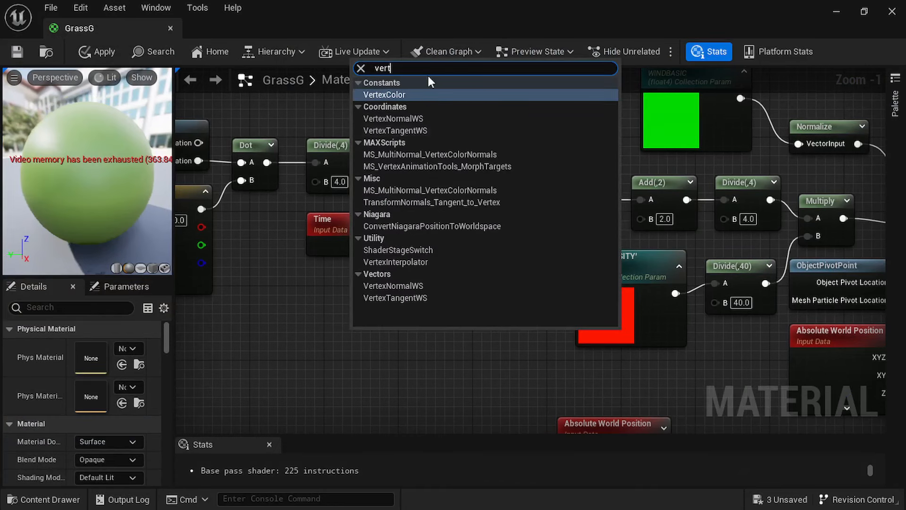
left_click(410, 94)
left_click_drag(383, 337, 369, 290)
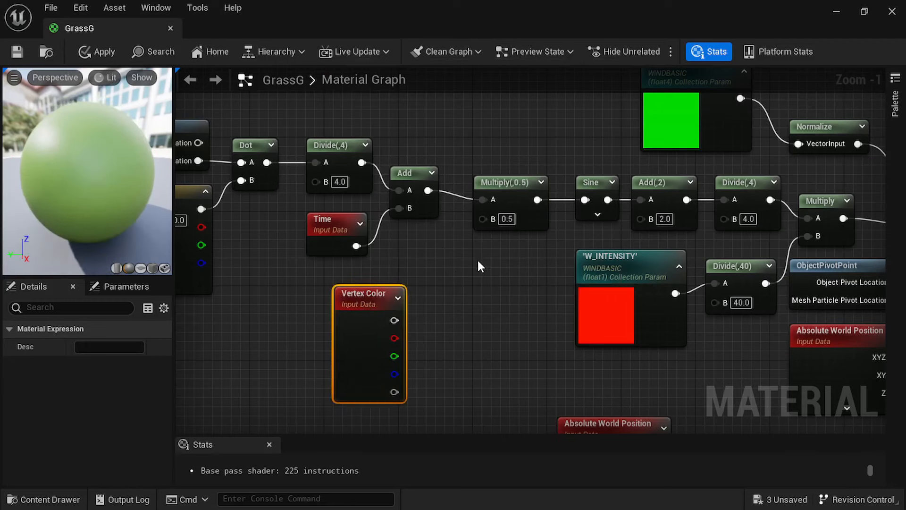
- Move the node chain ending in Multiply(,0.5) away from the Sine node to make room between them
right_click_drag(456, 272, 582, 310)
left_click_drag(619, 141, 225, 242)
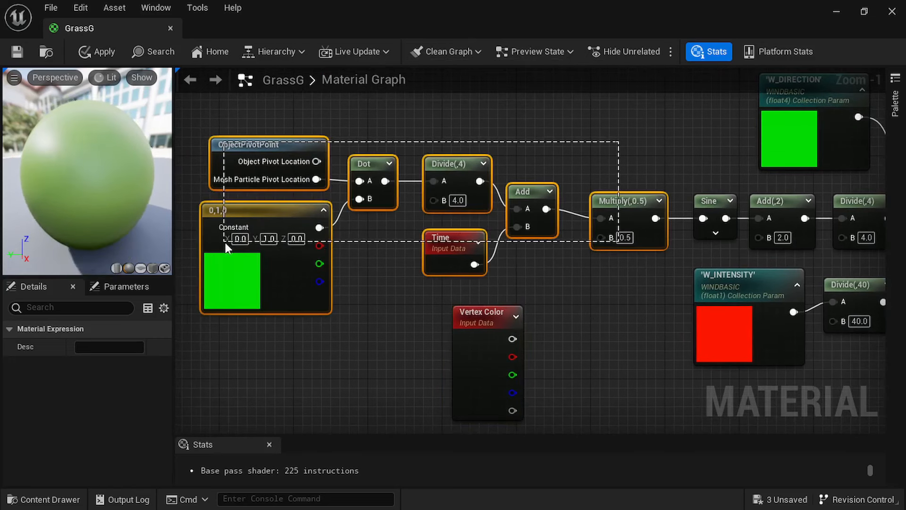
left_click_drag(620, 203, 509, 193)
left_click(562, 292)
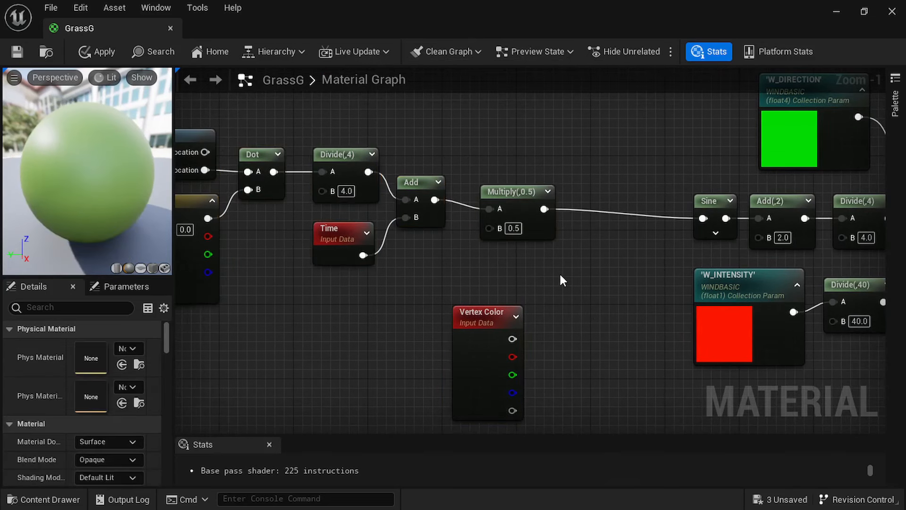
- Insert an Add node before Sine, summing the Multiply(,0.5) output and the Vertex Color red channel
right_click(561, 276)
type("add")
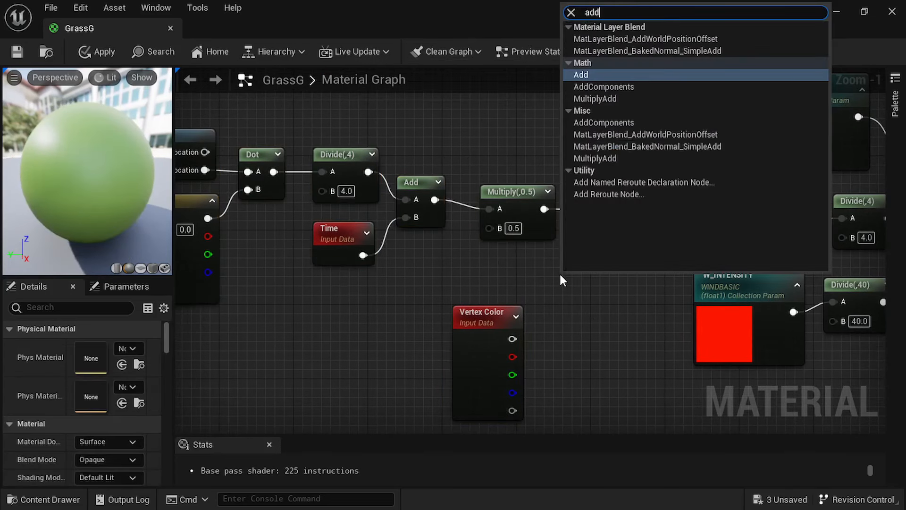
left_click(596, 74)
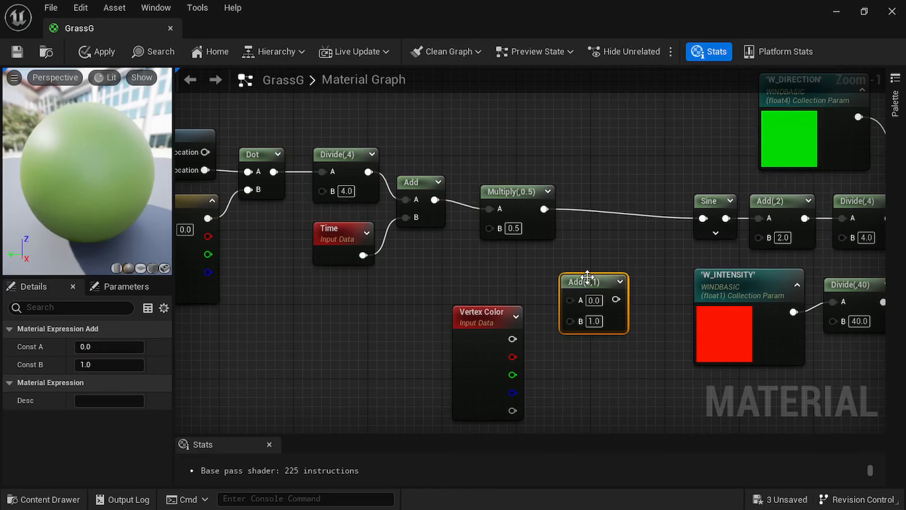
left_click_drag(587, 277, 604, 239)
left_click_drag(544, 209, 593, 256)
left_click(500, 313)
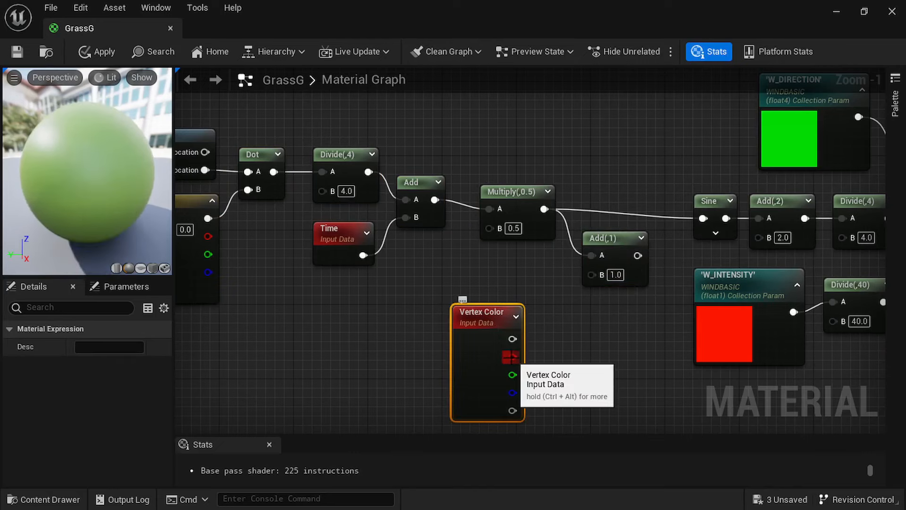
left_click_drag(510, 357, 703, 218)
left_click_drag(597, 238, 617, 211)
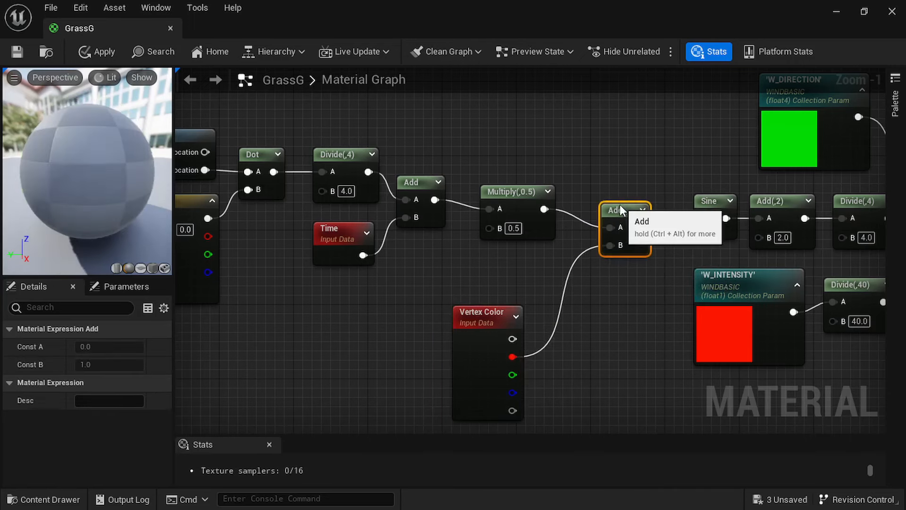
left_click(614, 325)
- Apply the changes to GrassG and view the grass clump's wind motion in the level
left_click(96, 51)
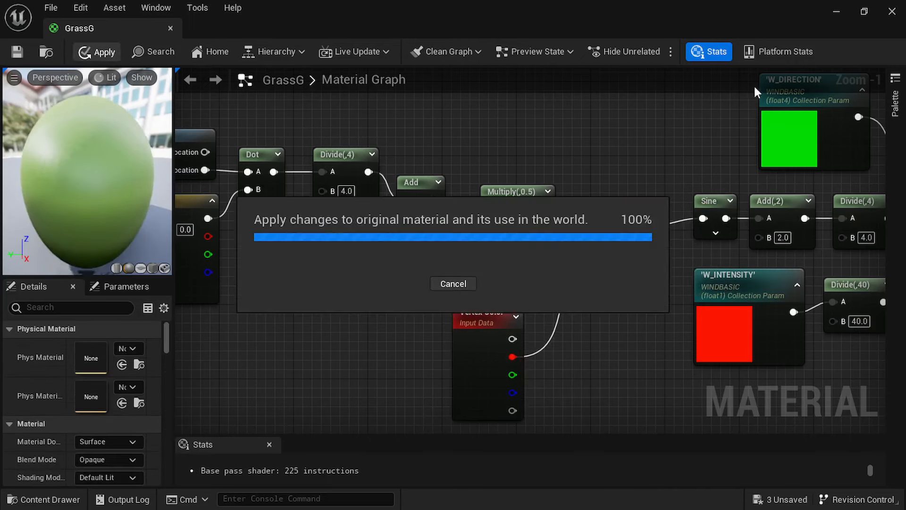
left_click(838, 10)
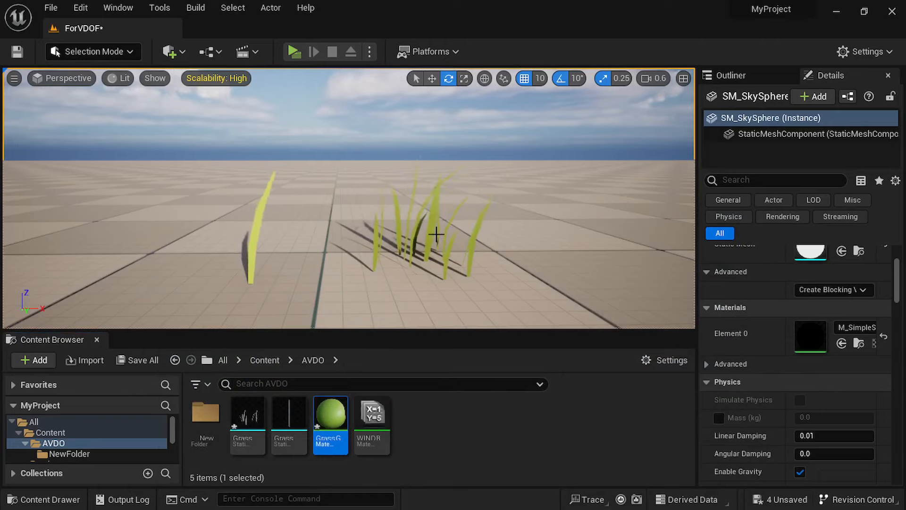
right_click_drag(469, 204, 410, 217)
key("d")
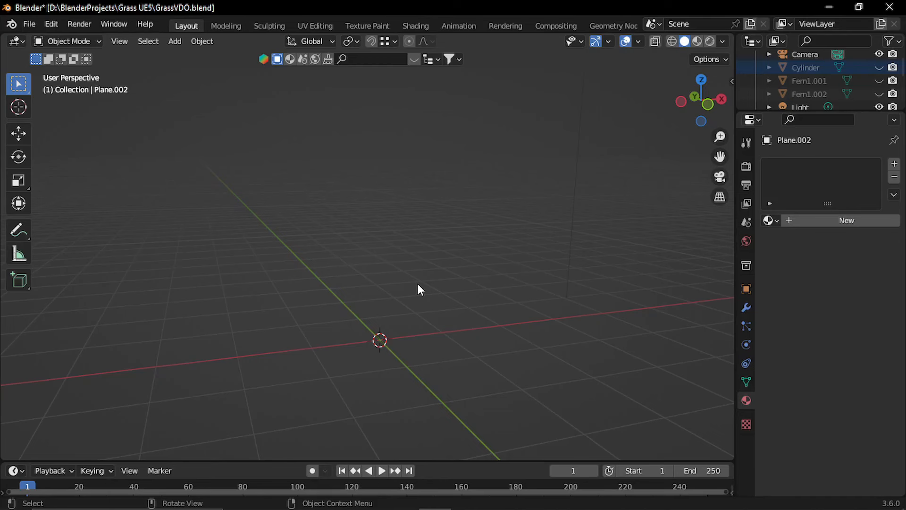
- In Blender, add a cylinder at the world origin, adjust its creation settings, and scale it down in X and Y into a thin stem
middle_click_drag(418, 286, 420, 299)
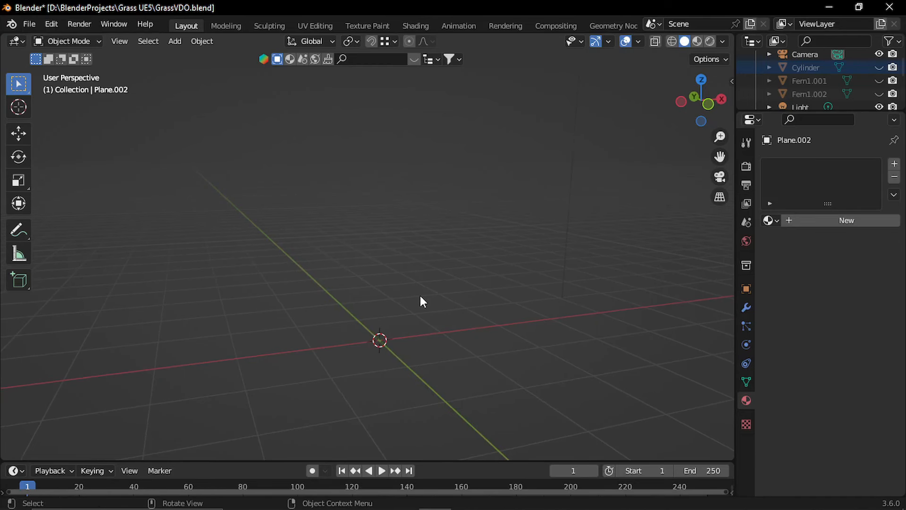
key("shift+a")
mouse_move(480, 238)
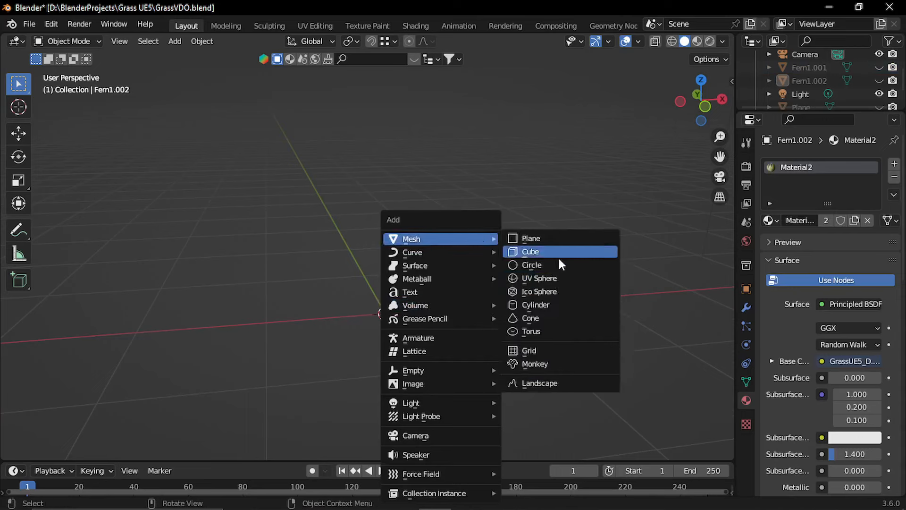
left_click(562, 305)
left_click(52, 449)
left_click_drag(167, 290, 362, 287)
left_click(54, 269)
key("s")
key("shift+z")
left_click(399, 303)
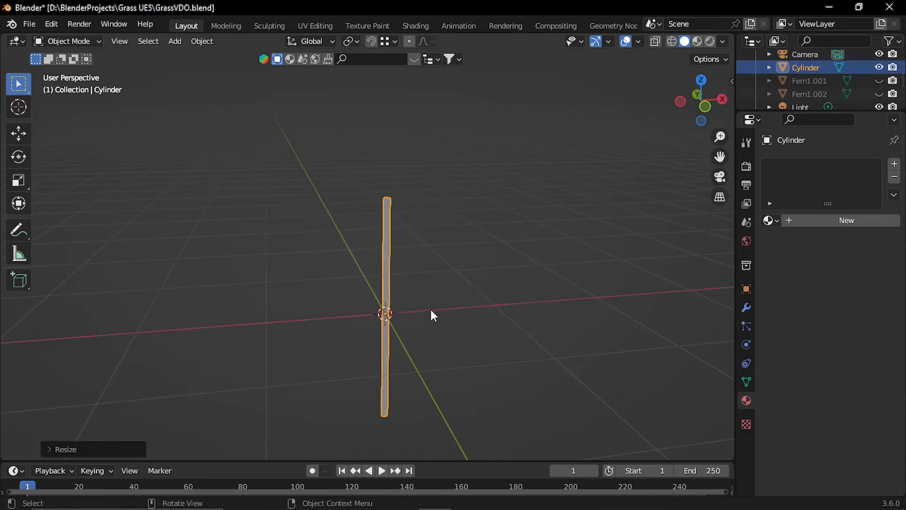
- Move the cylinder's origin to its base and raise the cylinder so it stands on the world origin
key("g")
key("z")
left_click(430, 375, "ctrl")
key("ctrl+period")
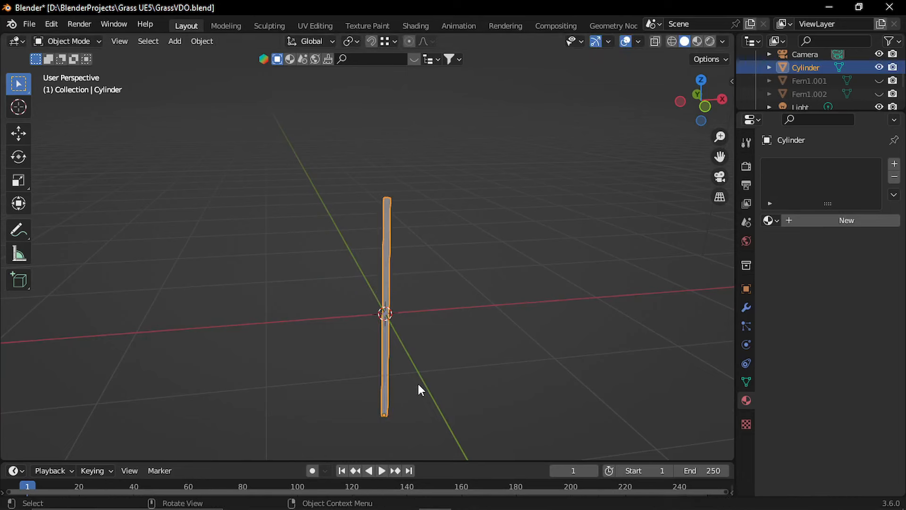
key("g")
middle_click_drag(418, 383, 421, 325)
left_click(426, 289)
scroll(428, 284, "down", 2)
middle_click_drag(430, 267, 423, 342, "shift")
left_click(425, 331)
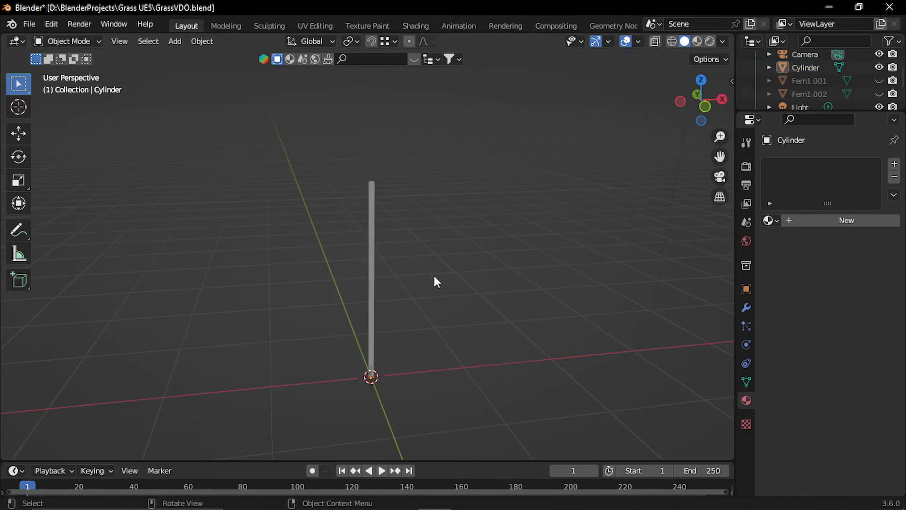
- Add a plane at the world origin, narrow it along X to about 0.23, and scale it down overall
key("shift+a")
mouse_move(425, 239)
left_click(471, 237)
key("s")
key("x")
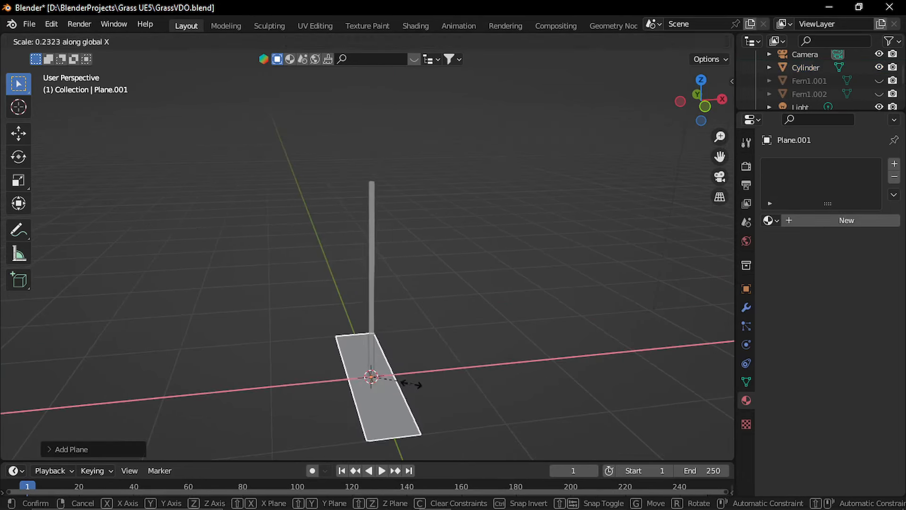
left_click(415, 384)
key("s")
left_click(421, 387)
- Rotate the plane 90° about X and raise it along Z to the top of the stem
scroll(398, 394, "up", 2)
middle_click_drag(397, 394, 404, 327, "shift")
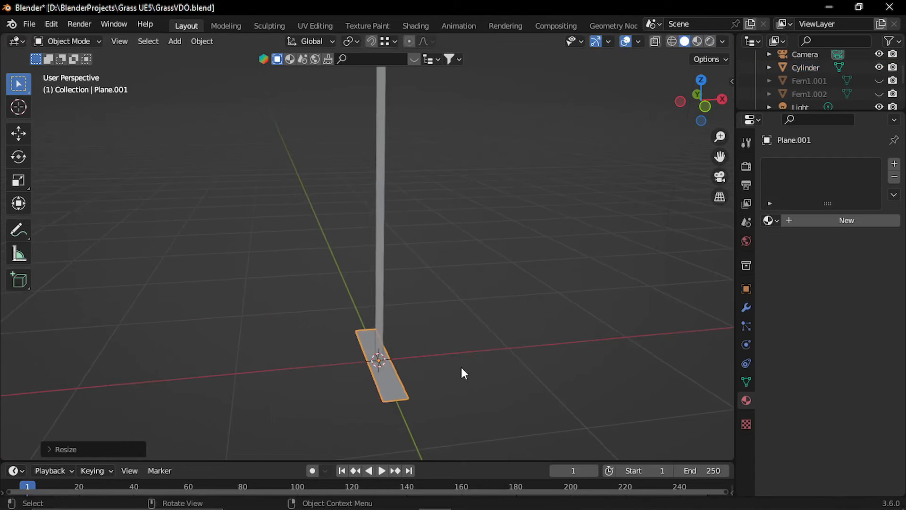
type("rx90")
key("Return")
scroll(373, 435, "down", 2)
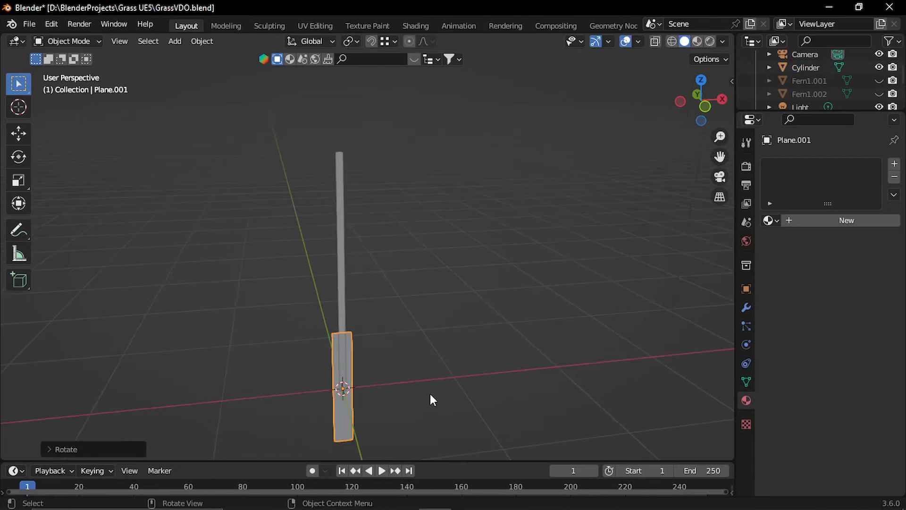
key("g")
key("z")
left_click(388, 263)
- Add four evenly spaced loop cuts along the cylinder stem and turn on X-ray display
left_click(362, 298)
key("Tab")
key("ctrl+r")
scroll(362, 297, "up", 3)
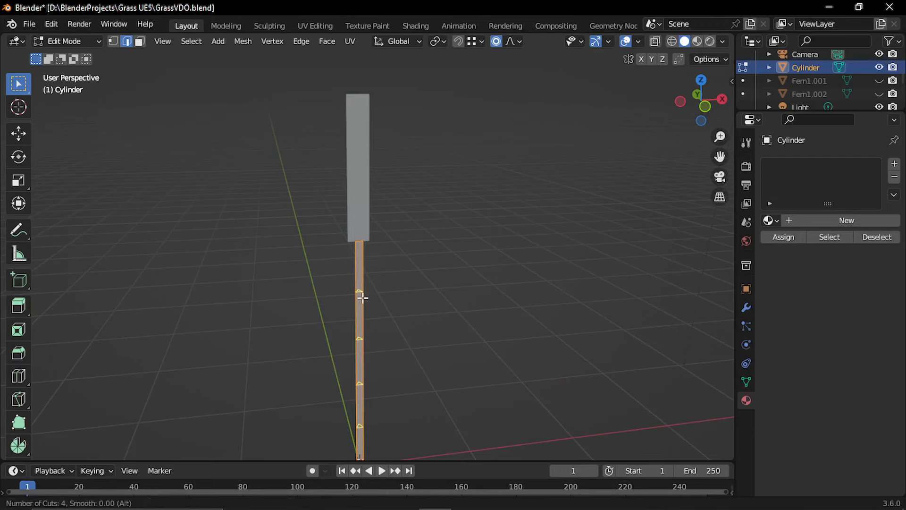
left_click(363, 297)
right_click(363, 297)
scroll(384, 270, "up", 2)
middle_click_drag(385, 269, 387, 303, "shift")
key("alt+z")
key("Tab")
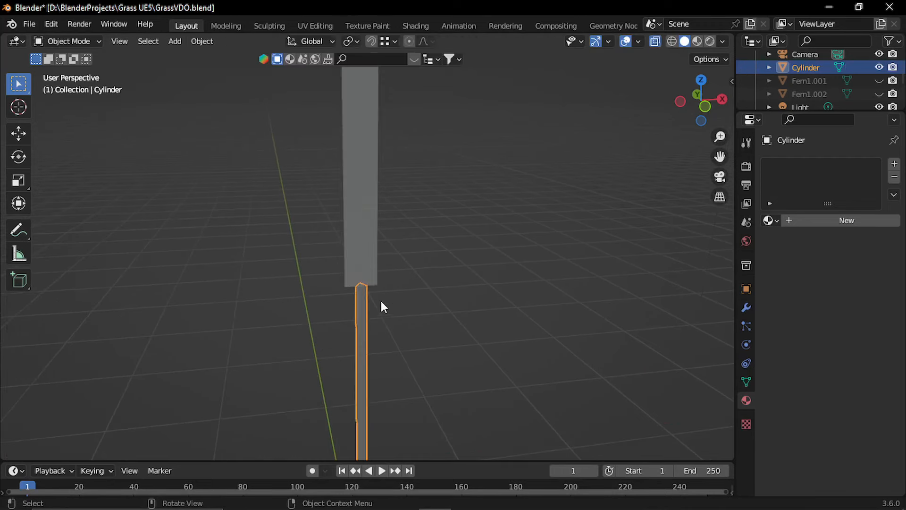
- Widen the top ring of the cylinder stem horizontally, keeping its height, so the stem flares out below the leaf
key("Tab")
key("1")
left_click_drag(310, 263, 427, 305)
key("s")
key("shift+z")
left_click(500, 308)
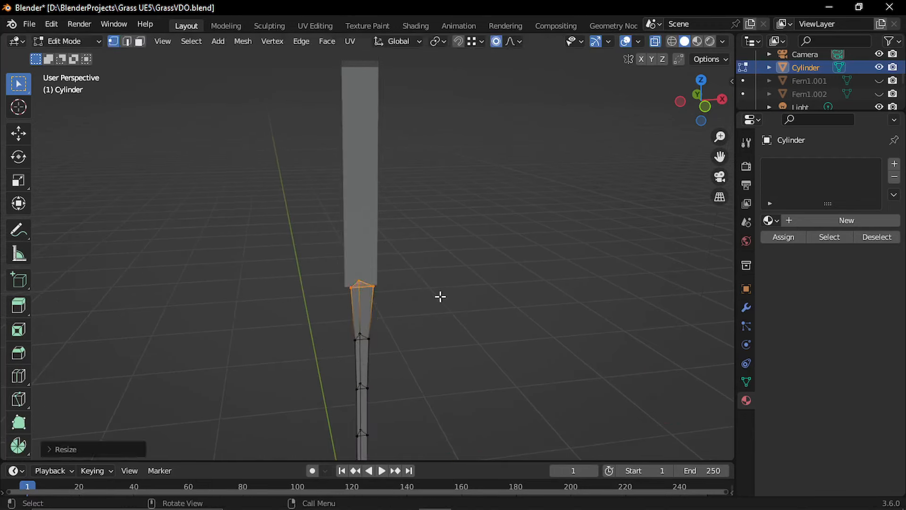
- Add four evenly spaced horizontal loop cuts across the leaf plane above the stem
key("Tab")
left_click(371, 262)
key("Tab")
key("ctrl+r")
scroll(372, 229, "up", 3)
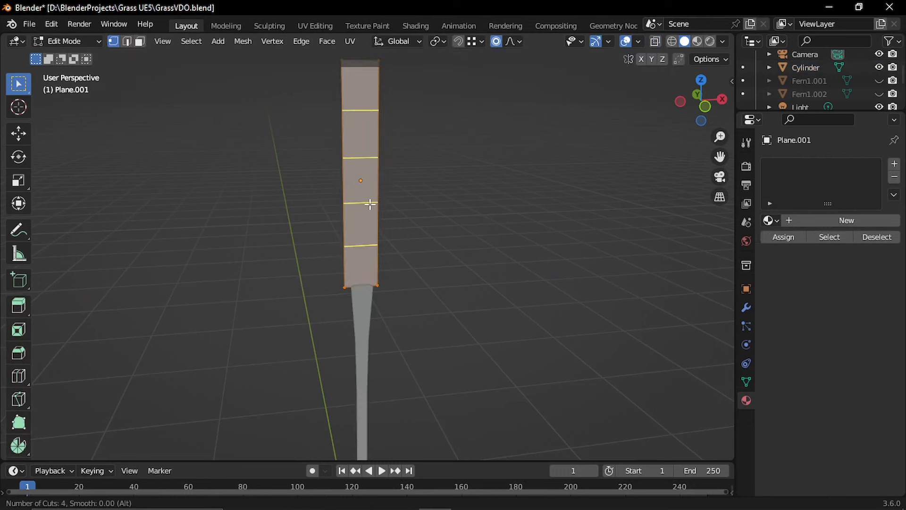
left_click(373, 228)
right_click(434, 224)
- Narrow the whole leaf along X to about 0.7 and taper its top edge with proportional editing
middle_click_drag(429, 218, 421, 265, "shift")
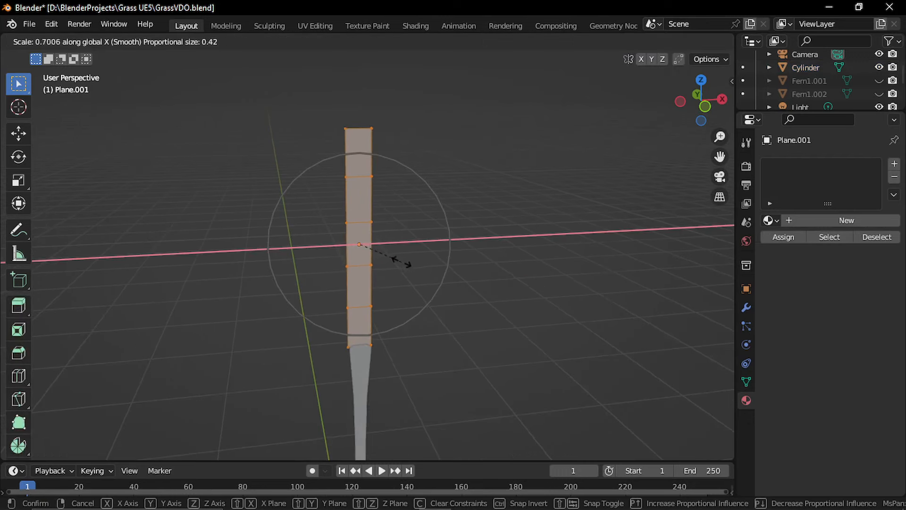
left_click(402, 263)
left_click_drag(313, 117, 406, 158)
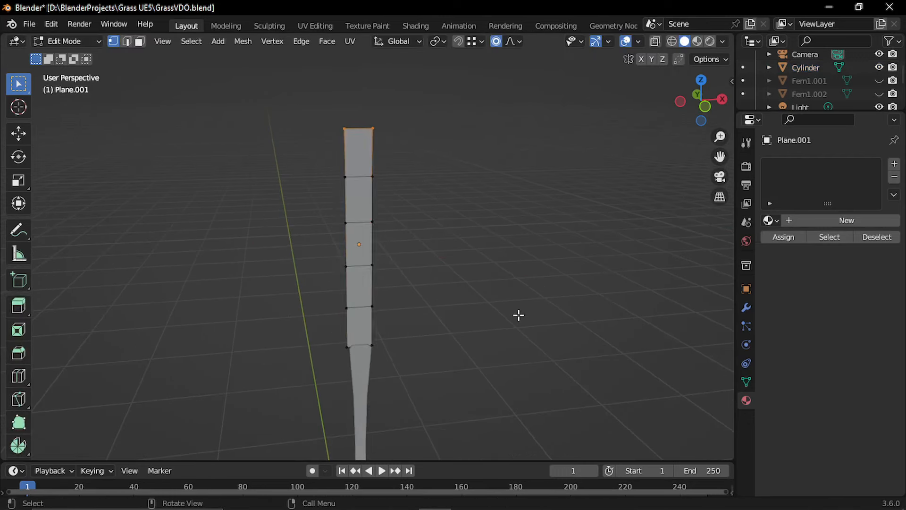
key("s")
left_click(415, 251)
- Turn off proportional editing and narrow the leaf's bottom edge and the vertex row just above it
left_click(497, 41)
left_click_drag(323, 327, 436, 380)
key("s")
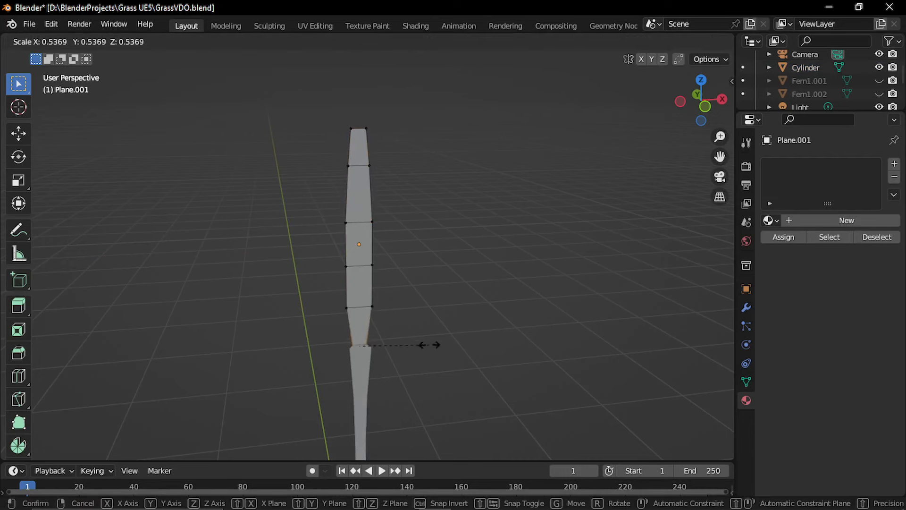
left_click(404, 345)
left_click_drag(339, 279, 410, 325)
key("s")
left_click(441, 324)
- Narrow the leaf's tip further and finish editing the leaf mesh
left_click_drag(326, 105, 413, 148)
key("s")
left_click(538, 194)
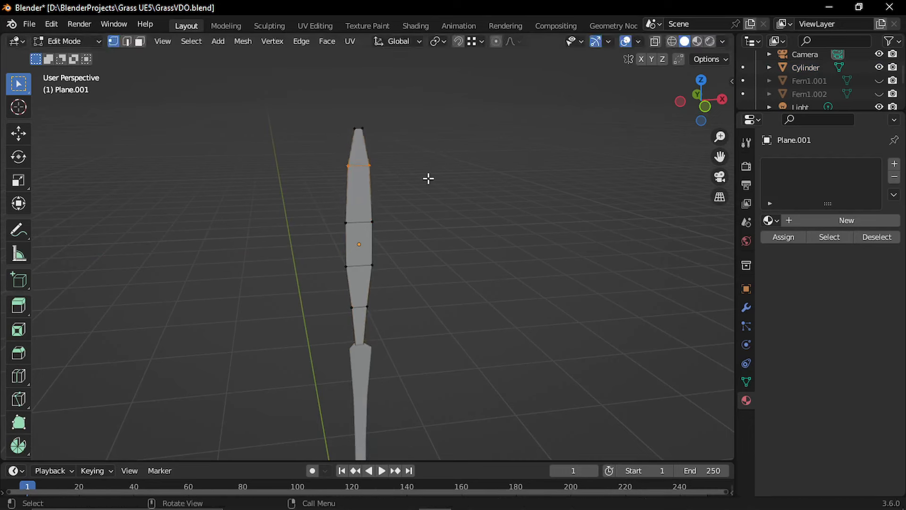
left_click_drag(338, 217, 437, 253)
key("Tab")
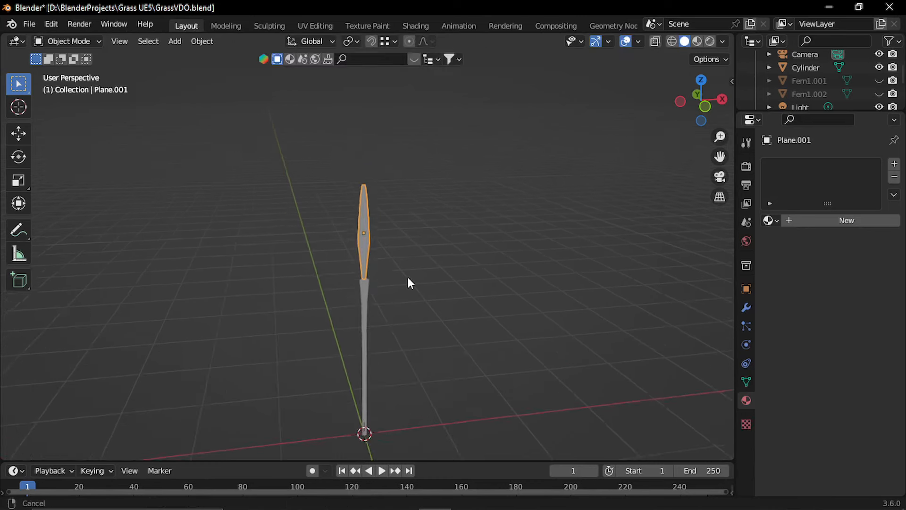
- In front view, lower only the leaf's origin along Z to its base at the top of the stem
key("KP_1")
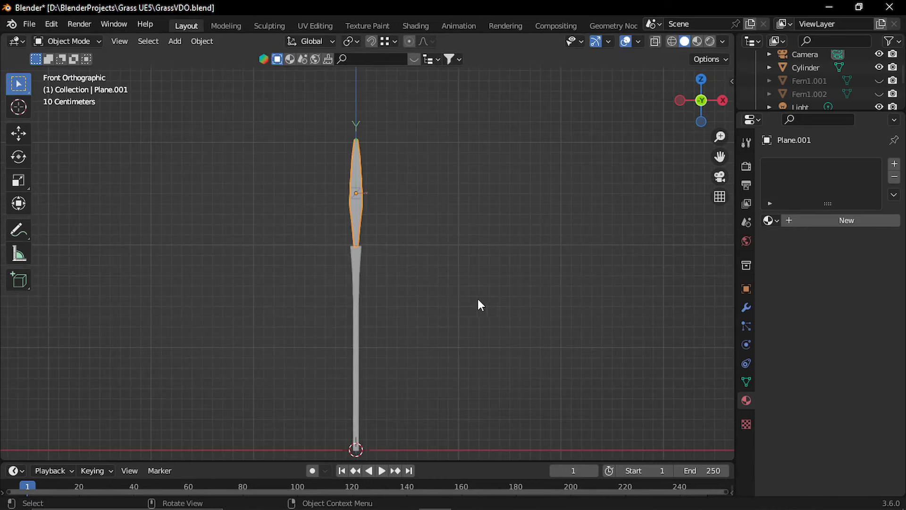
key("Tab")
key("g")
key("z")
left_click(357, 258)
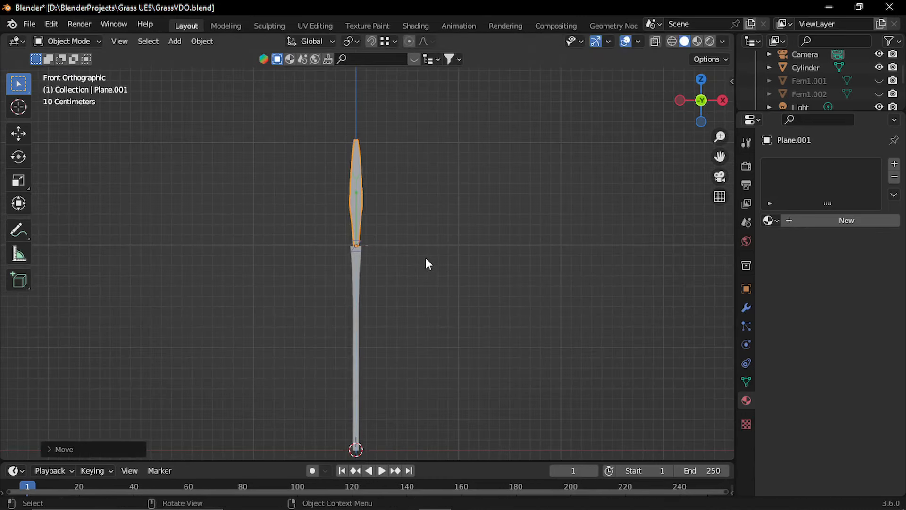
- Tilt the leaf outward from the stem by rotating it slightly about X
middle_click_drag(392, 249, 470, 309)
key("r")
key("x")
left_click(460, 272)
- Duplicate the leaf, turn the copies about Z around the stem's top, and adjust the tilt about X
key("shift+d")
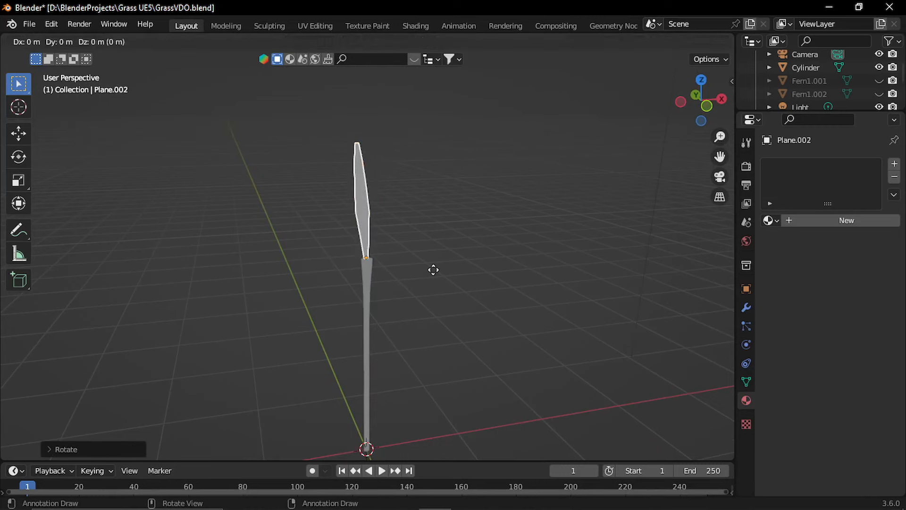
key("r")
key("z")
left_click(420, 301)
key("r")
key("x")
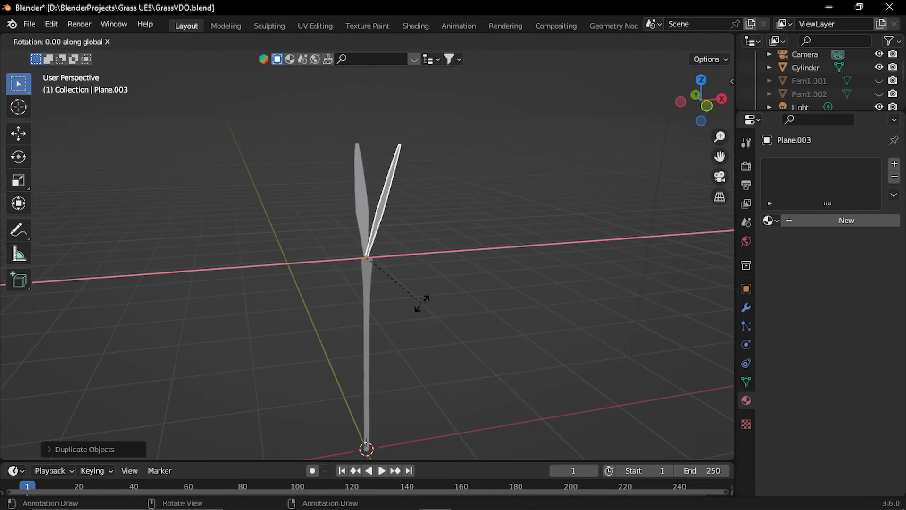
left_click(458, 270)
- Duplicate the tilted leaf once more and rotate the copy about Z to another side of the stem
key("shift+d")
key("r")
key("z")
left_click(401, 317)
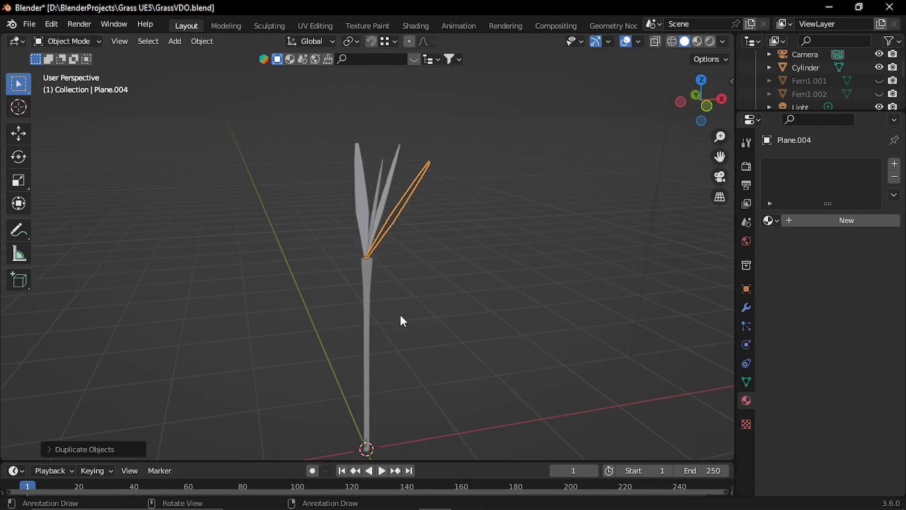
- Select the group of leaves and lower it slightly along Z into the flared stem top
left_click_drag(444, 147, 361, 181)
key("g")
key("z")
left_click(438, 236)
left_click(420, 234)
scroll(399, 231, "up", 1)
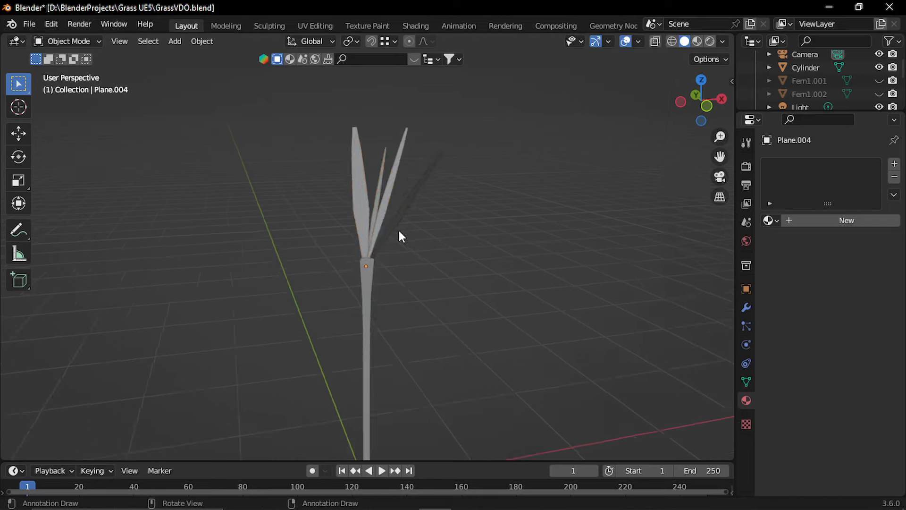
- Duplicate the leaves and rotate the copies about Z to fill the gaps around the stem
middle_click_drag(399, 232, 360, 228)
key("shift+d")
key("r")
key("z")
left_click(400, 245)
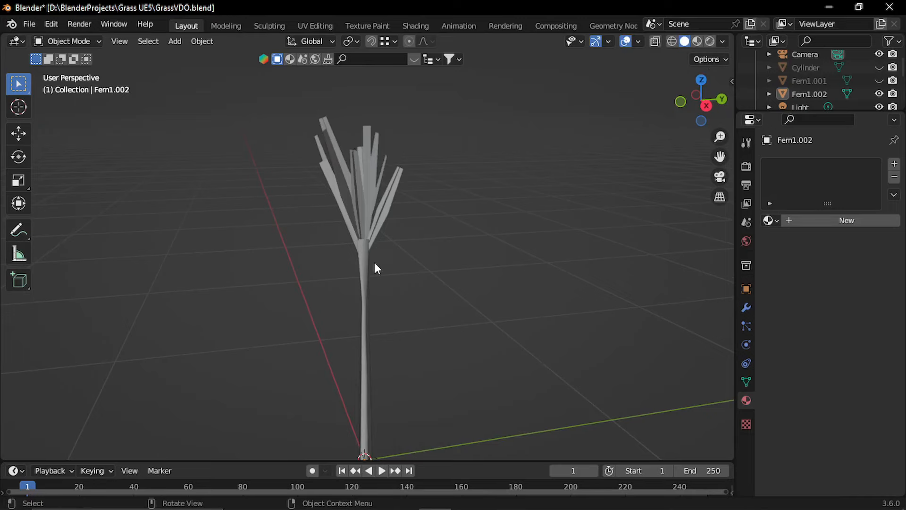
mouse_move(356, 263)
middle_mouse_down()
mouse_move(390, 264)
mouse_move(372, 269)
mouse_move(367, 249)
mouse_move(350, 257)
middle_mouse_up()
middle_click_drag(347, 342, 314, 217)
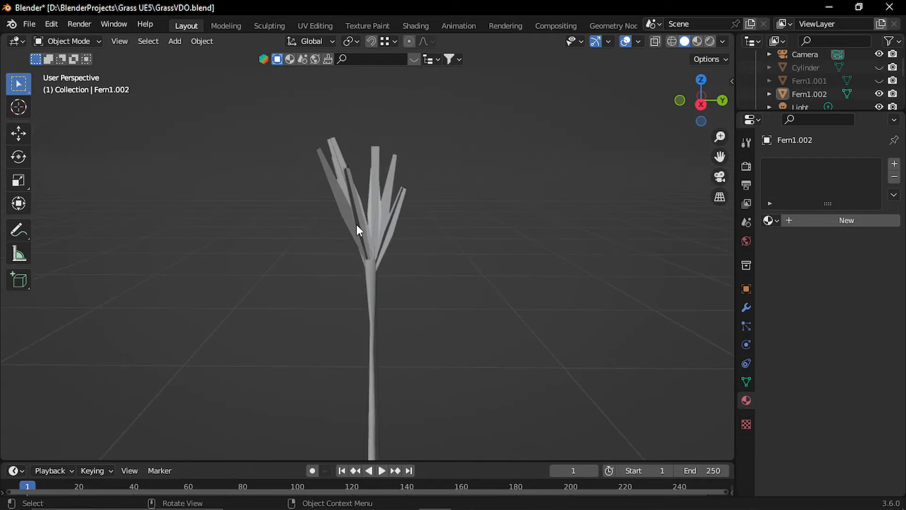
mouse_move(372, 283)
middle_mouse_down()
mouse_move(374, 259)
mouse_move(371, 282)
middle_mouse_up()
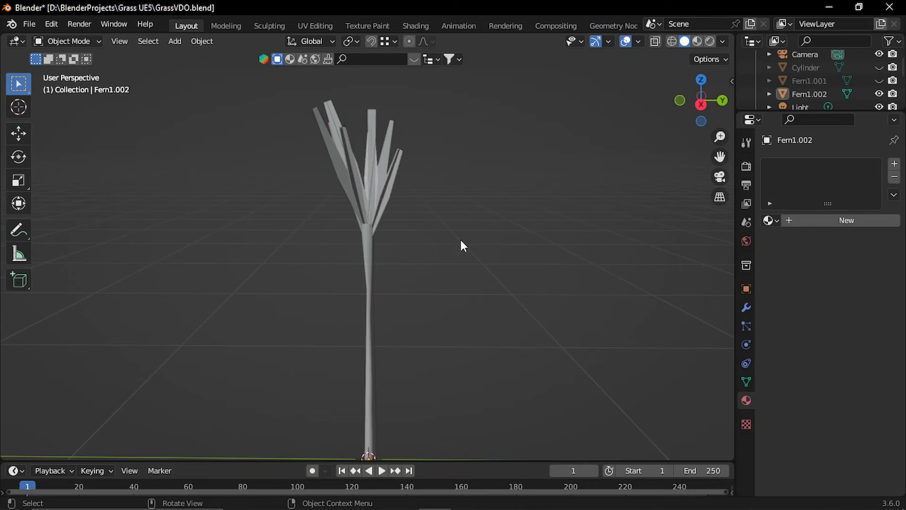
- Create a new material on the Fern1.002 plant and name it Material1
left_click(368, 236)
left_click(832, 220)
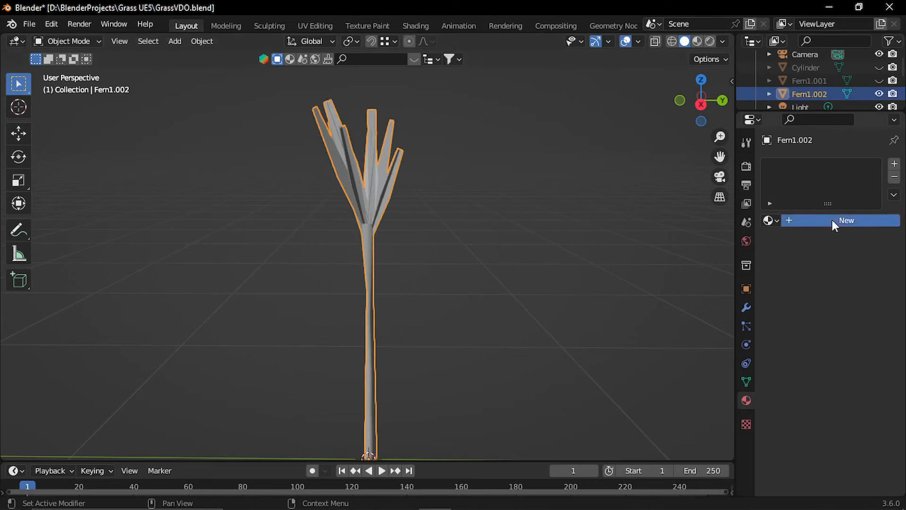
double_click(798, 169)
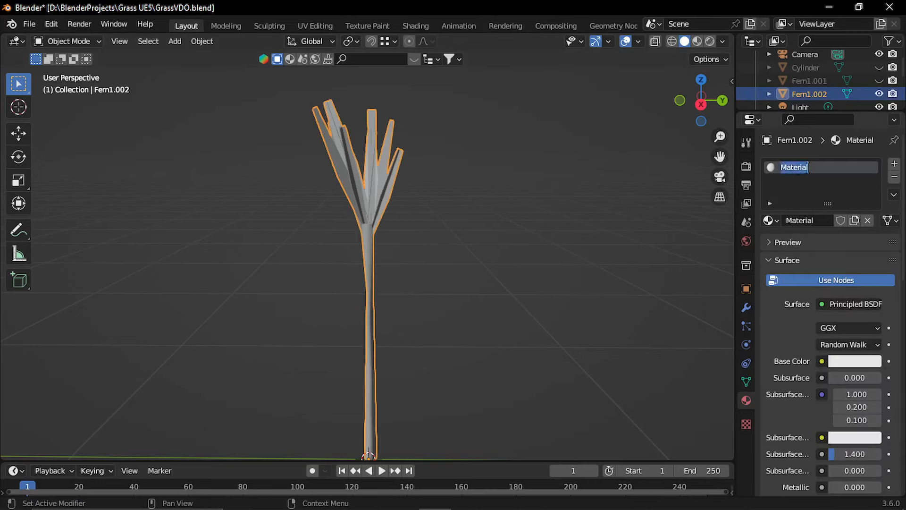
left_click(814, 167)
type("1")
key("Return")
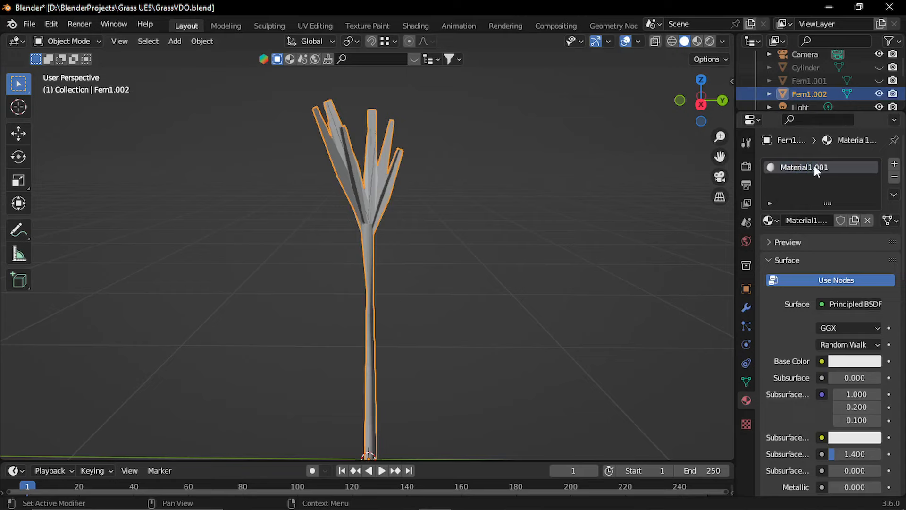
- Add a second material slot to the plant with a new material named Material2
left_click(895, 163)
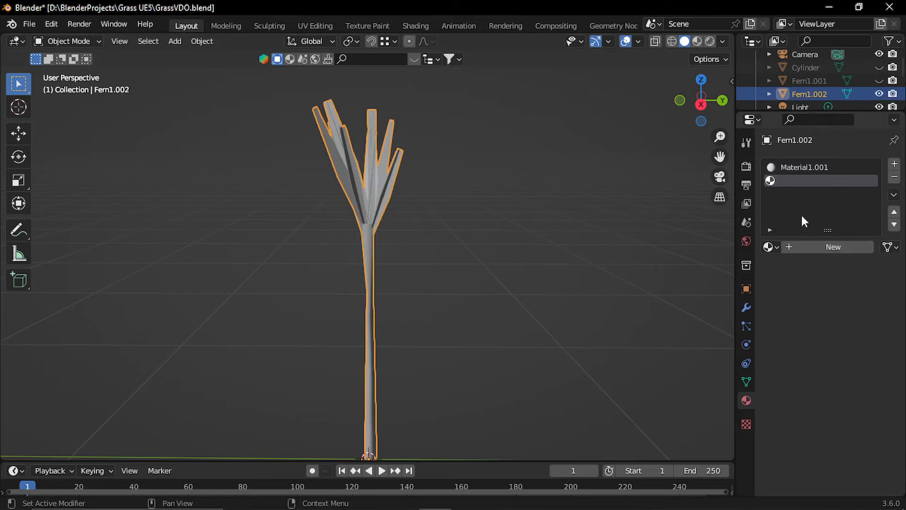
left_click(806, 245)
double_click(806, 181)
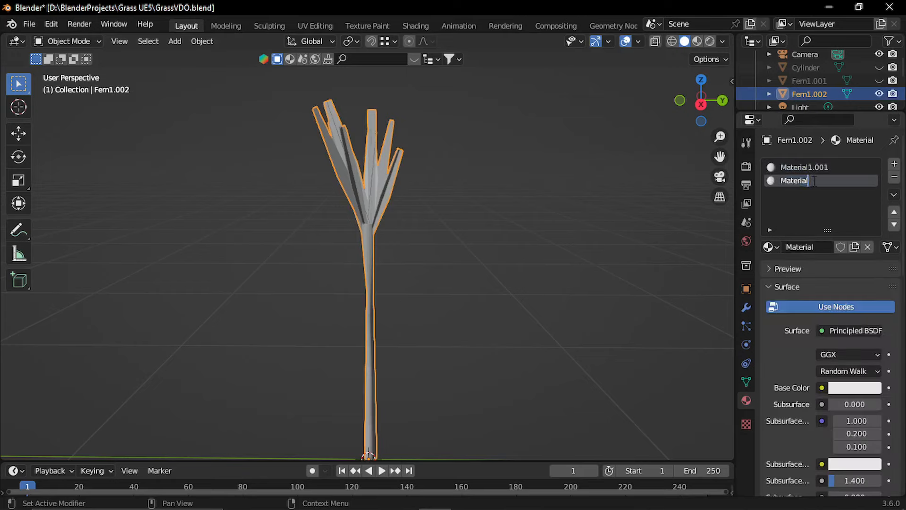
left_click(816, 181)
type("2")
key("Return")
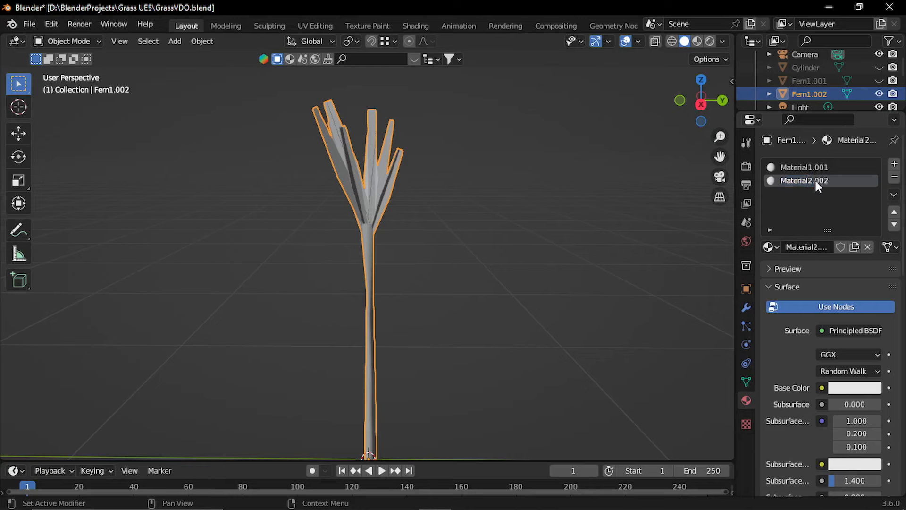
- Select all linked faces of the stem in Edit Mode and assign the first material to them
left_click(409, 213)
left_click(373, 241)
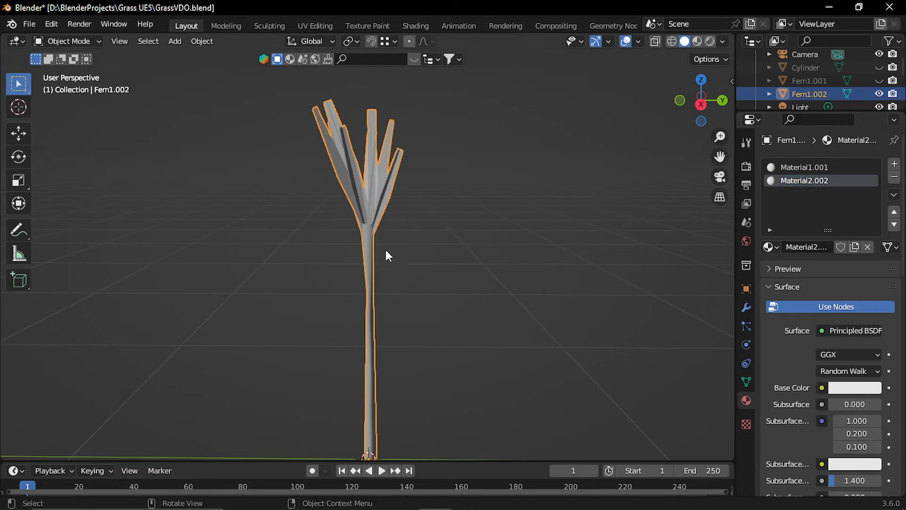
key("Tab")
left_click(370, 319)
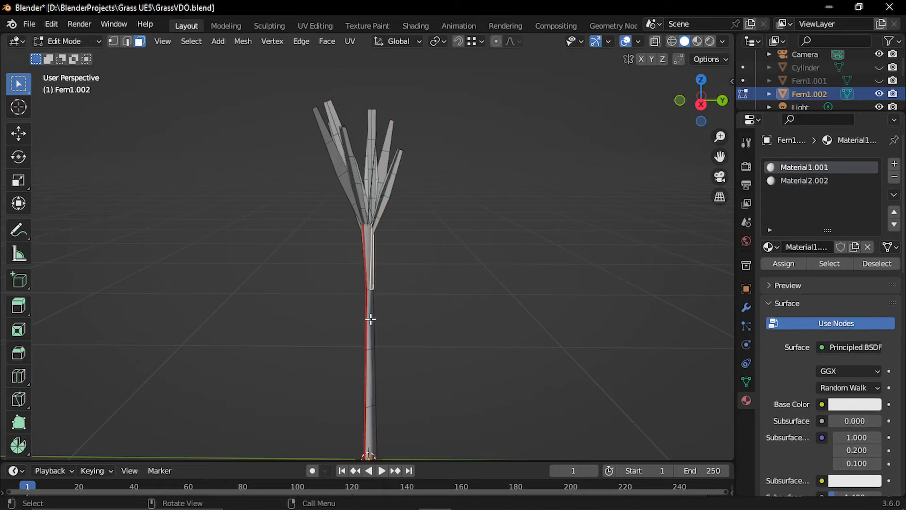
key("l")
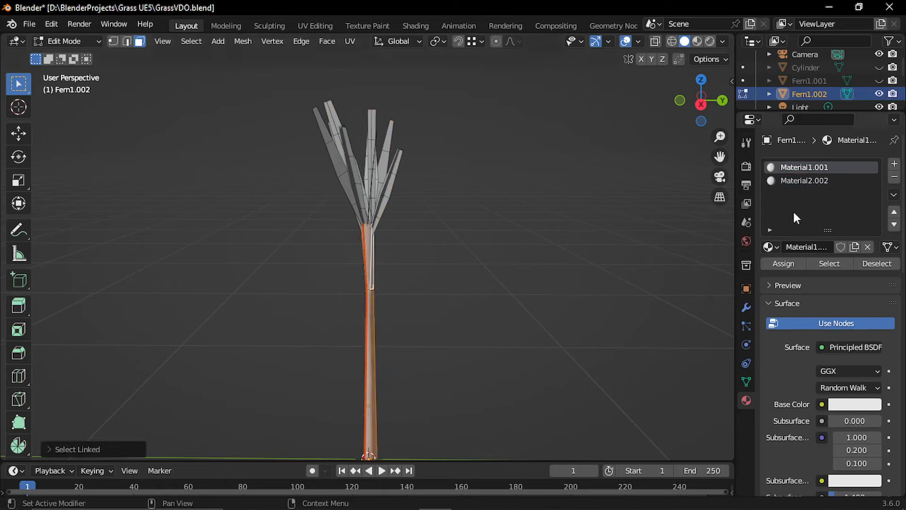
left_click(784, 264)
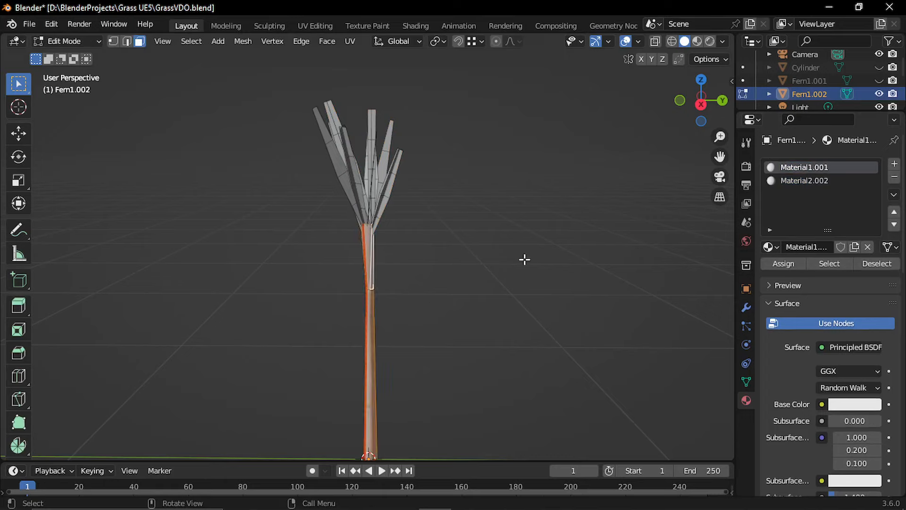
- Select all leaf faces with X-ray on, assign the second material to them, and return to Object Mode
left_click(450, 272)
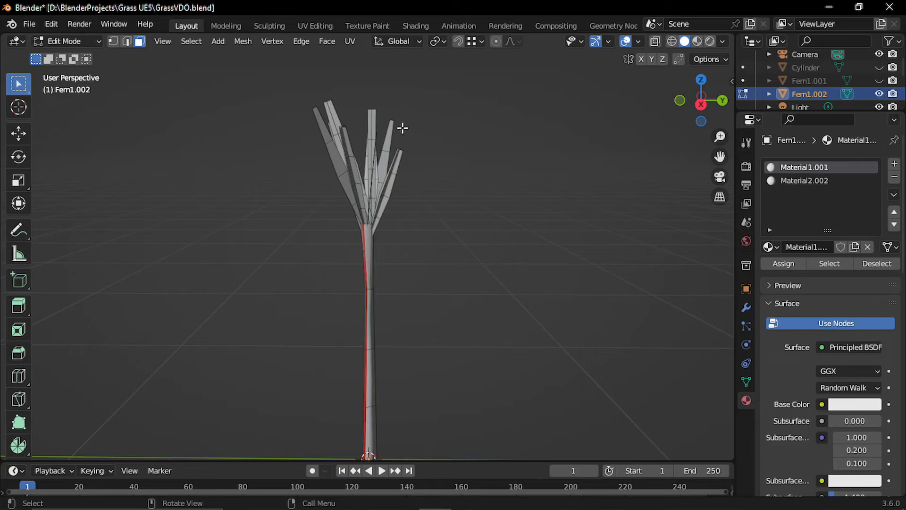
key("alt+z")
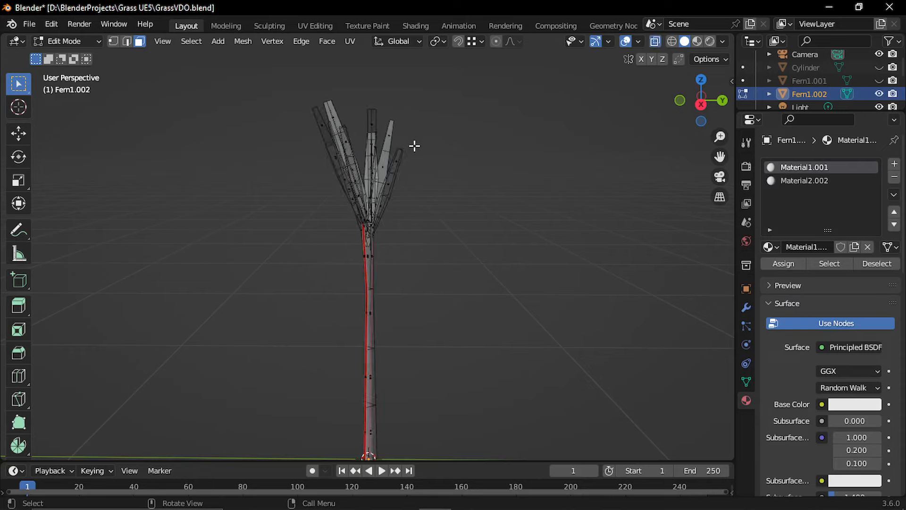
left_click_drag(460, 97, 278, 254)
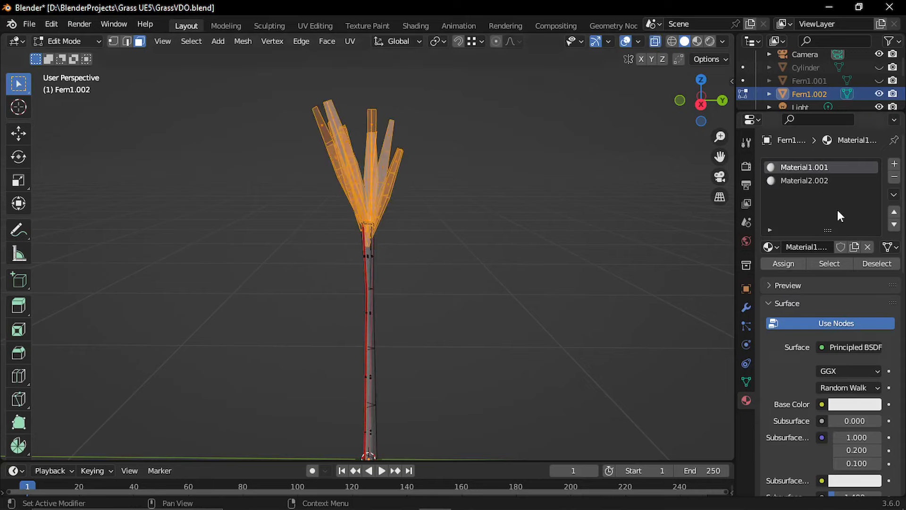
left_click(817, 181)
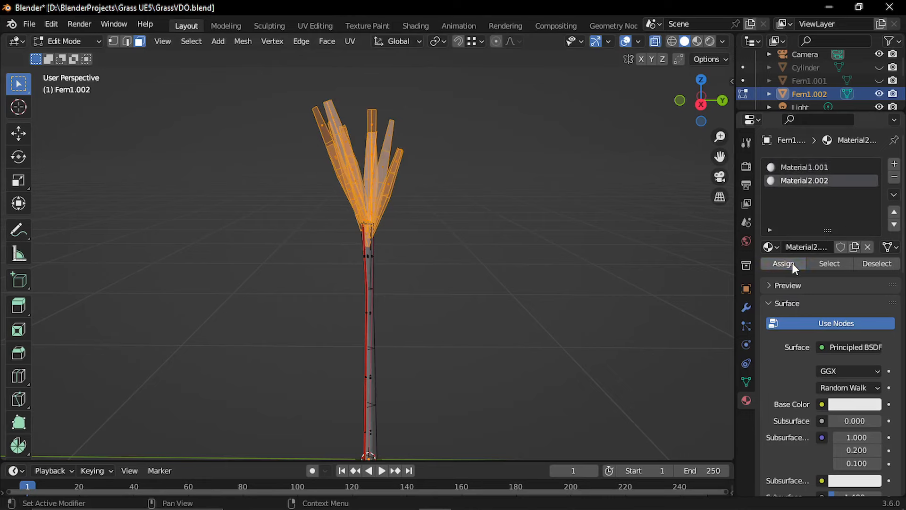
left_click(792, 263)
key("Tab")
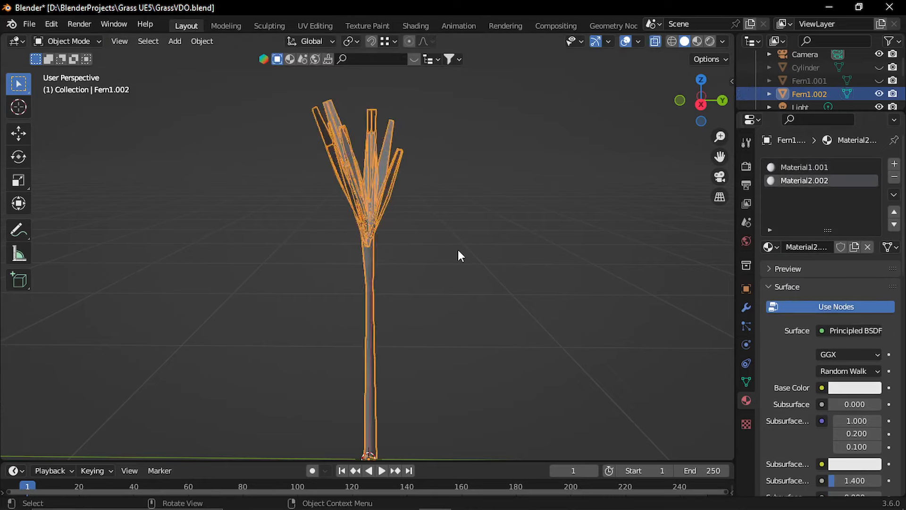
left_click(433, 232)
middle_click_drag(433, 231, 368, 202)
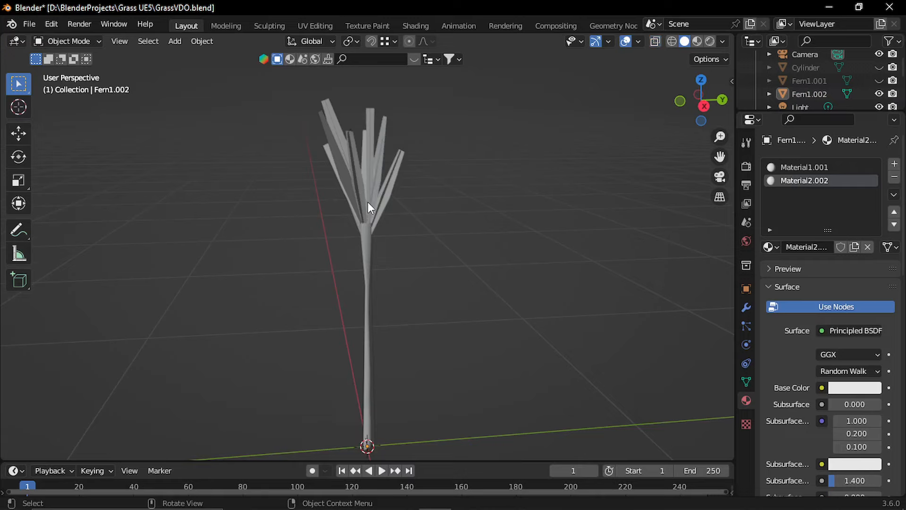
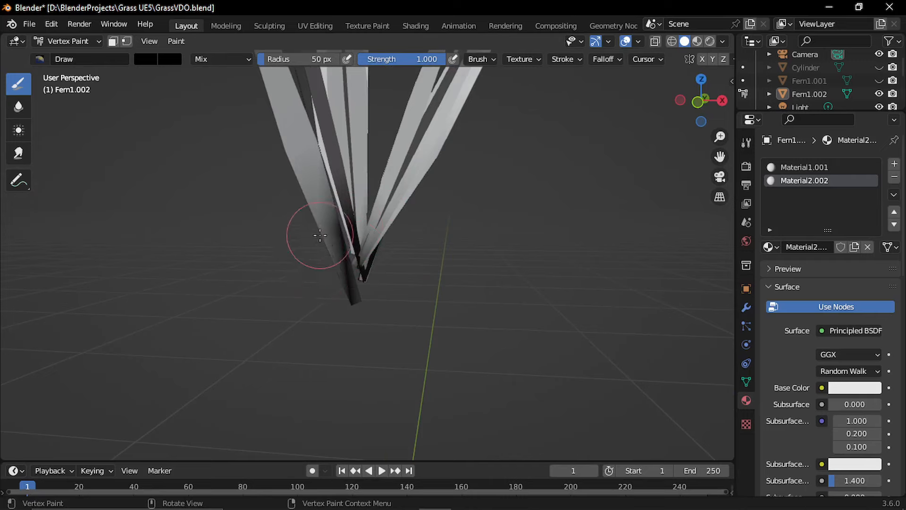
- Vertex-paint the lower ends of the leaves black on all sides of the plant
left_click_drag(360, 211, 360, 253)
middle_click_drag(360, 253, 362, 245)
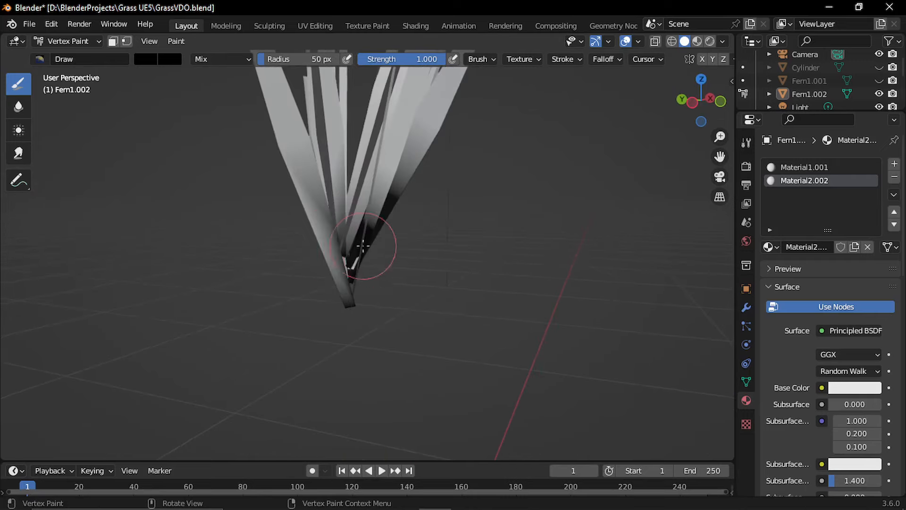
mouse_move(314, 203)
middle_mouse_down()
mouse_move(370, 278)
mouse_move(333, 206)
middle_mouse_up()
scroll(346, 235, "down", 1)
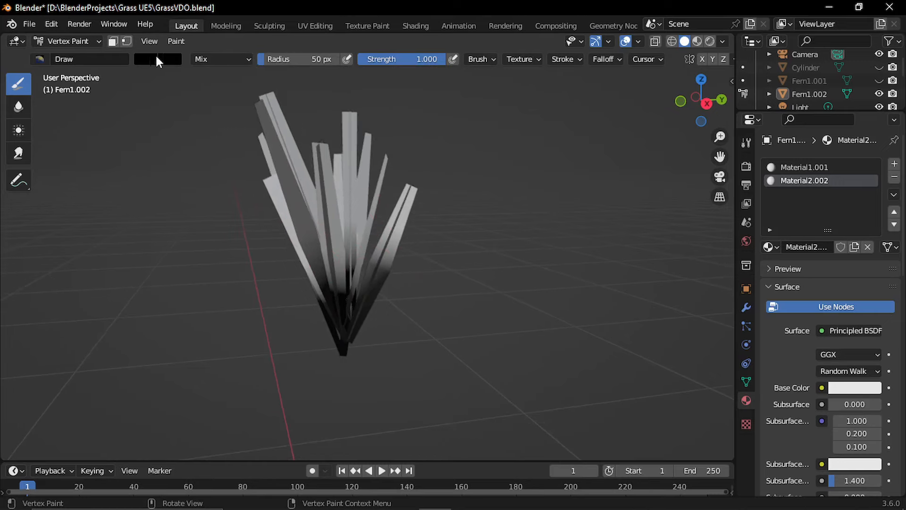
- Set the vertex paint colour to mid-grey with a value of 0.460 and paint the middle sections of the leaves
left_click(158, 60)
left_click(249, 131)
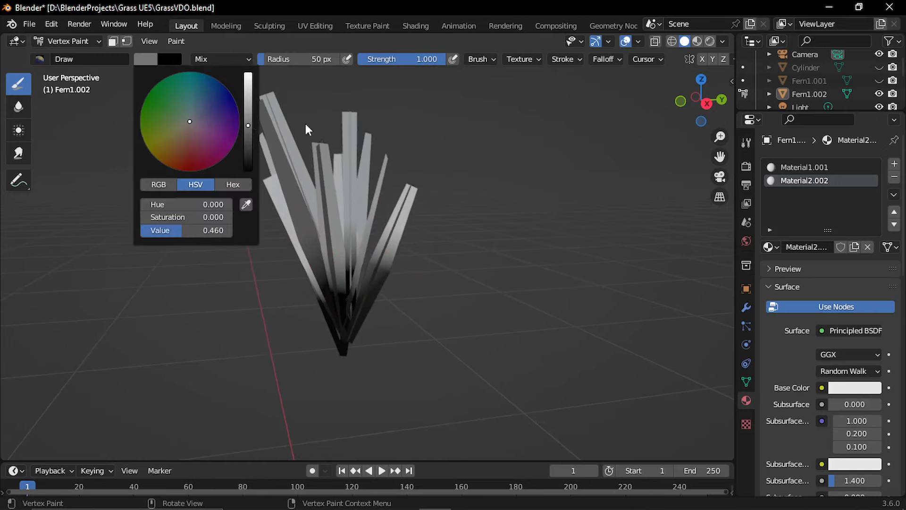
left_click_drag(329, 241, 349, 231)
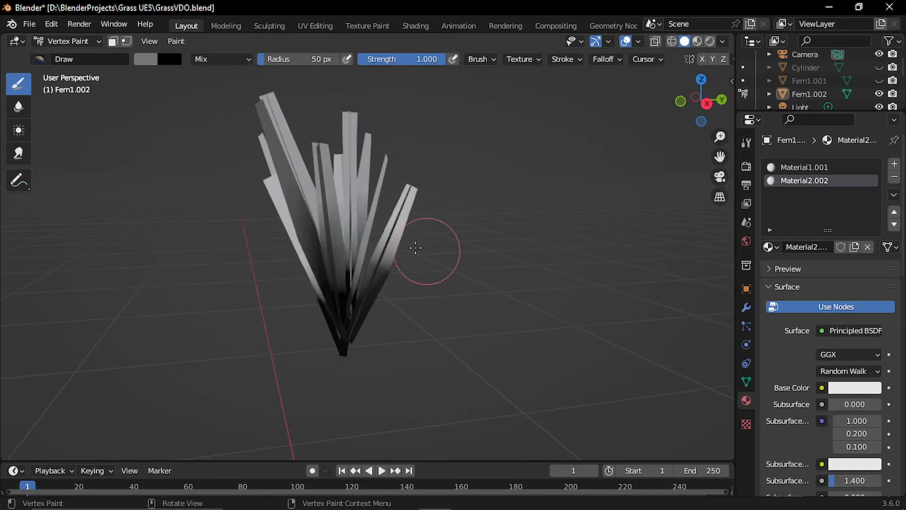
mouse_move(300, 235)
middle_mouse_down()
mouse_move(258, 222)
mouse_move(381, 228)
mouse_move(342, 175)
middle_mouse_up()
middle_click_drag(460, 279, 467, 263)
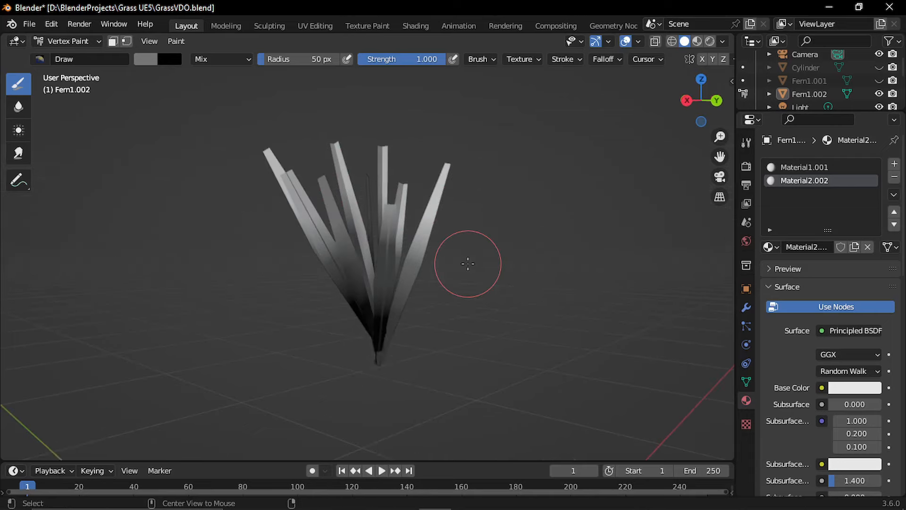
- Reveal the plant's hidden stem geometry and return to Object Mode
key("alt+h")
scroll(465, 263, "down", 5)
mouse_move(411, 302)
middle_mouse_down()
mouse_move(409, 267)
mouse_move(405, 294)
mouse_move(399, 268)
middle_mouse_up()
left_click(92, 41)
left_click(73, 55)
- Apply the object transform to the complete plant and start exporting it
left_click(386, 267)
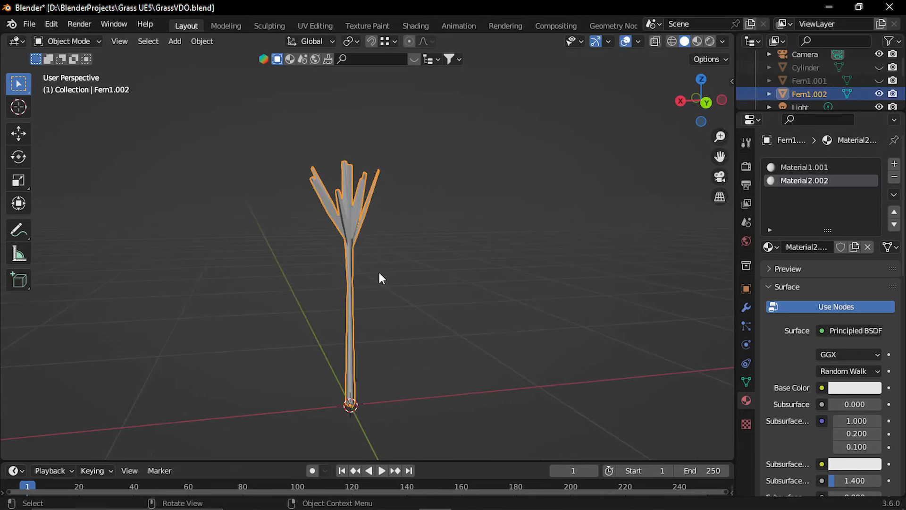
key("ctrl+a")
left_click(344, 313)
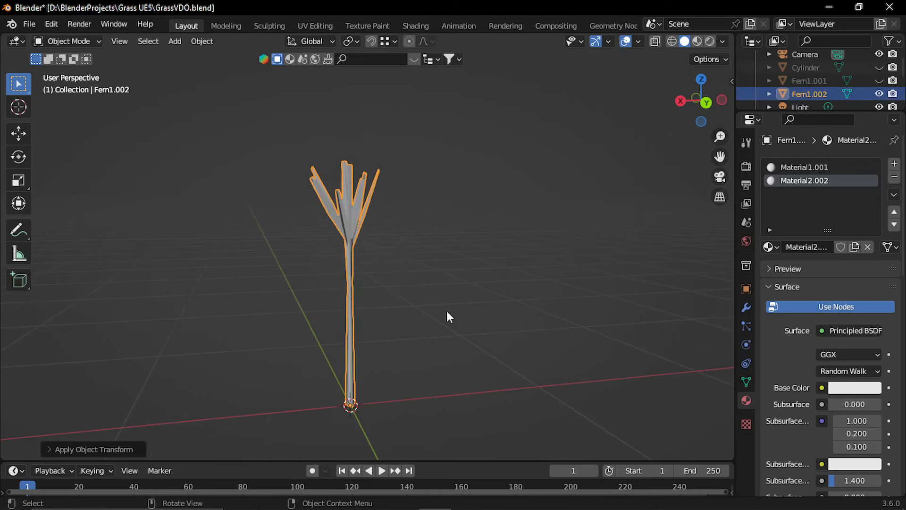
left_click(29, 24)
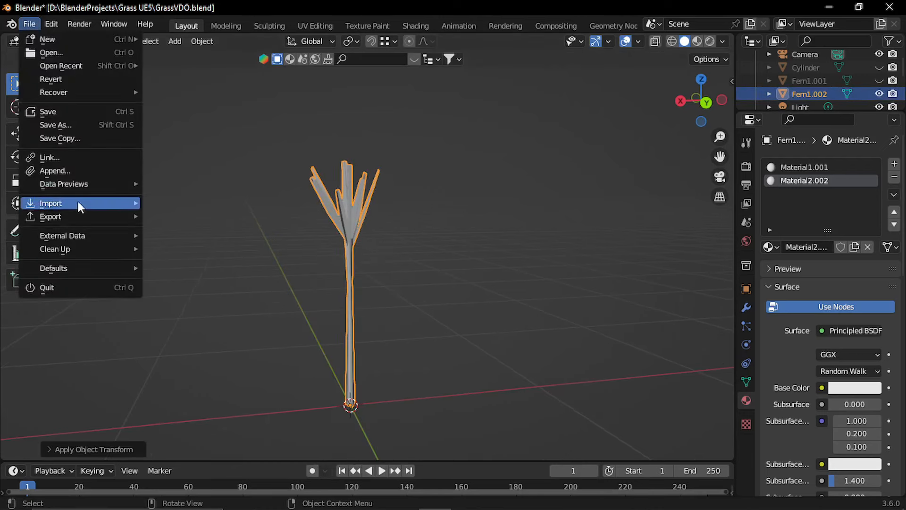
mouse_move(86, 216)
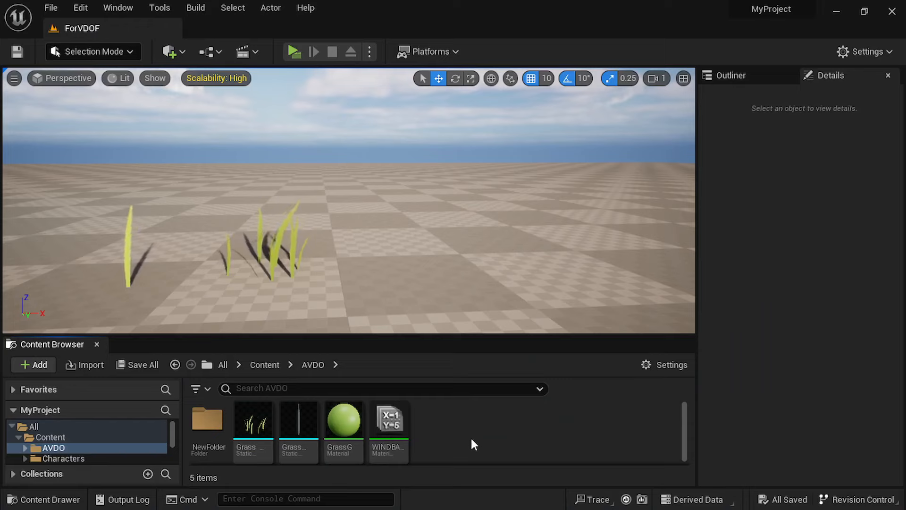
- Switch to Unreal Editor, import Plant1 into the AVDO folder without creating materials, and place the mesh in the level beside the grass
right_click(467, 436)
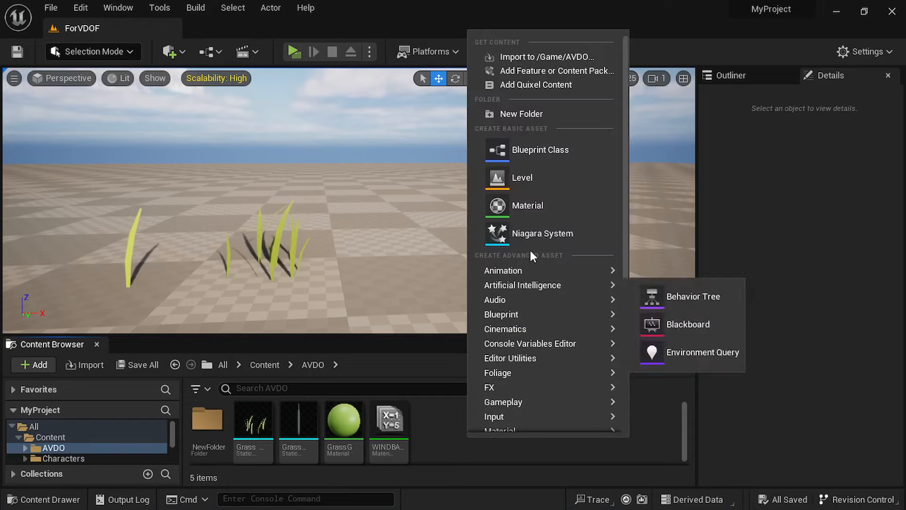
left_click(528, 56)
left_click(364, 262)
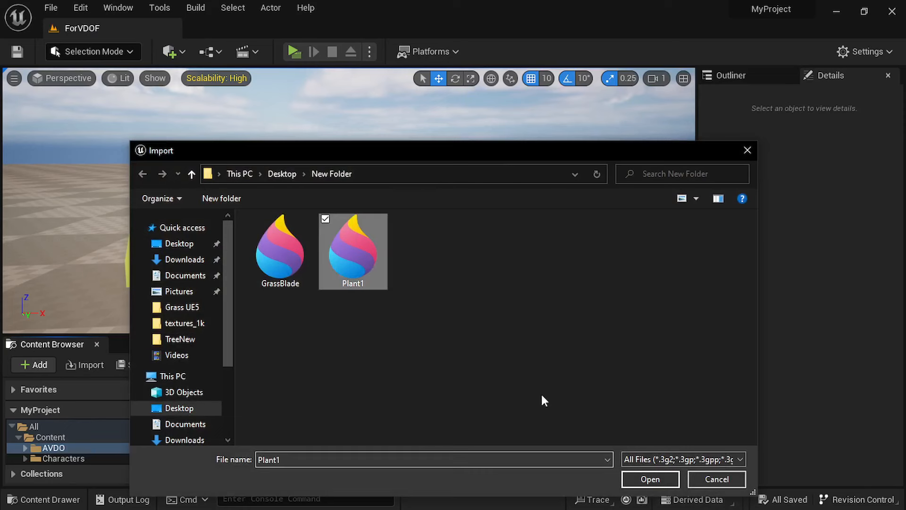
left_click(651, 479)
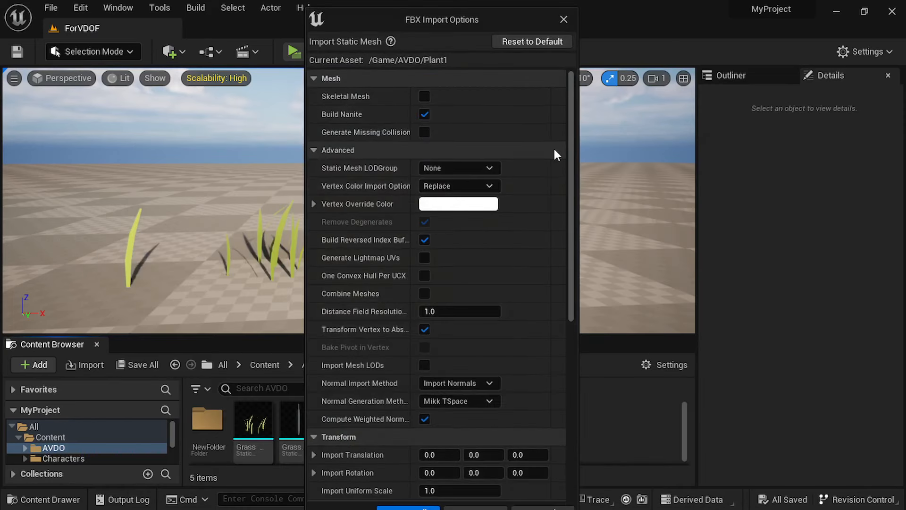
left_click_drag(572, 148, 565, 350)
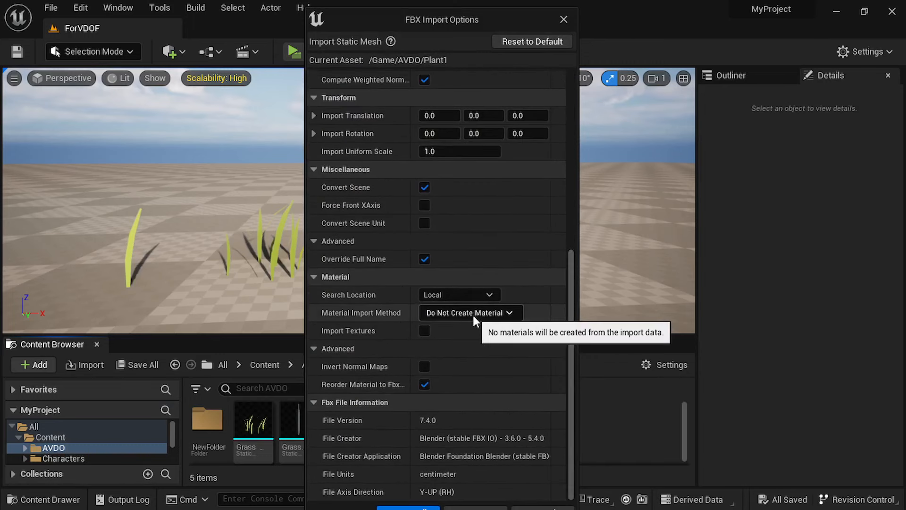
left_click(472, 507)
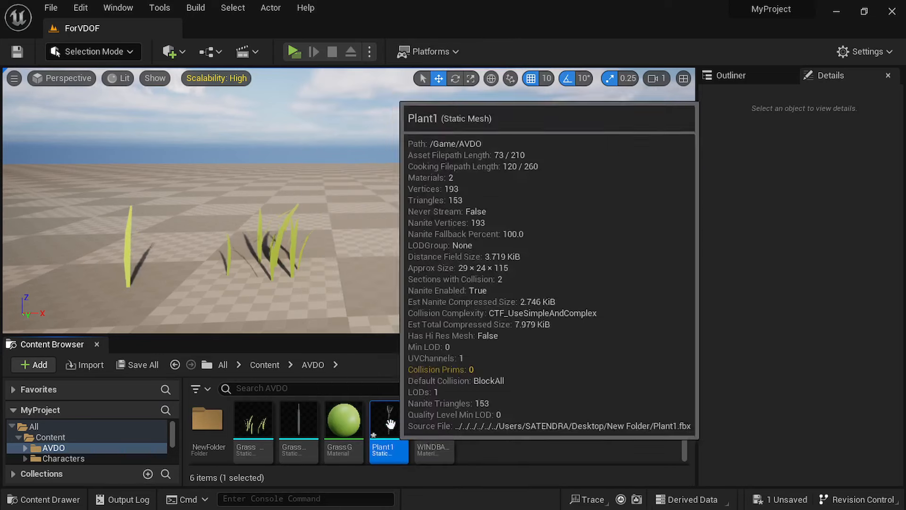
left_click_drag(389, 422, 417, 312)
key("e")
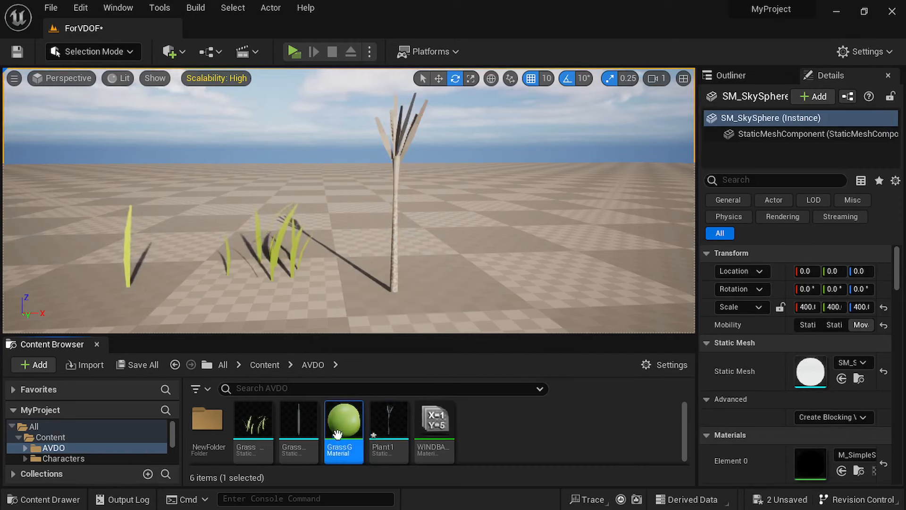
- Duplicate the GrassG material in the AVDO folder and name the copy Plant
right_click(343, 432)
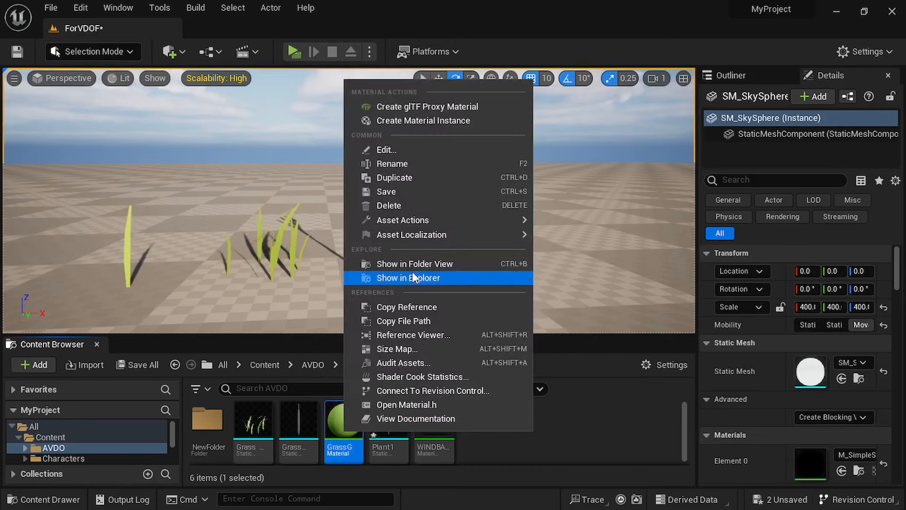
left_click(416, 179)
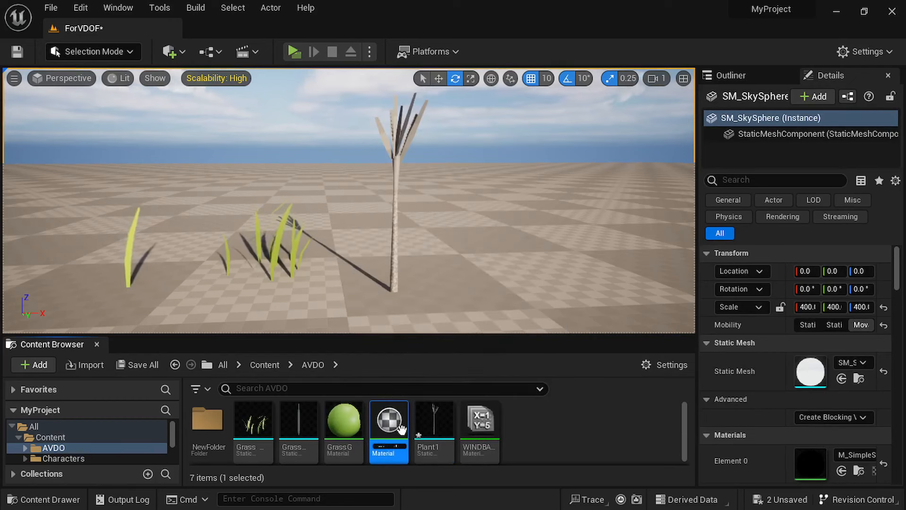
type("Plant")
key("Return")
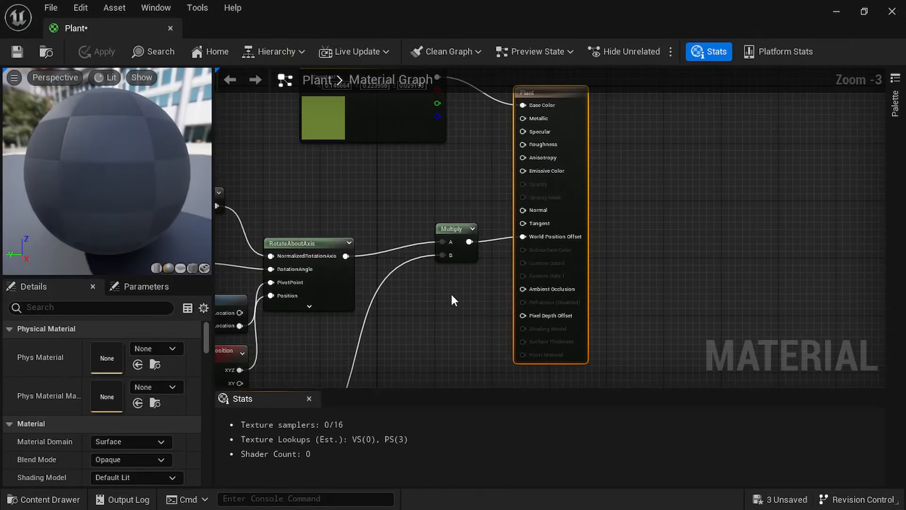
- Delete the Vertex Color node and the Add node it feeds before Sine in the Plant material graph
scroll(448, 304, "down", 2)
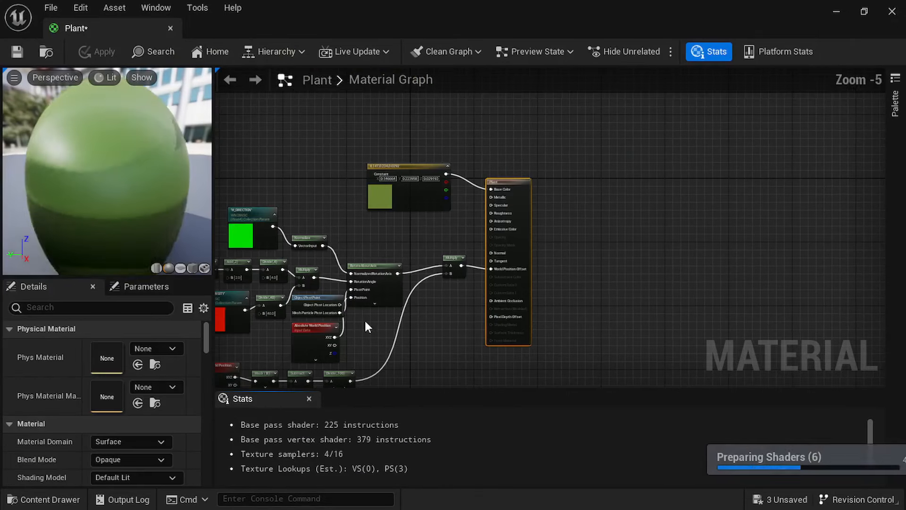
right_click_drag(368, 327, 623, 254)
scroll(336, 216, "up", 3)
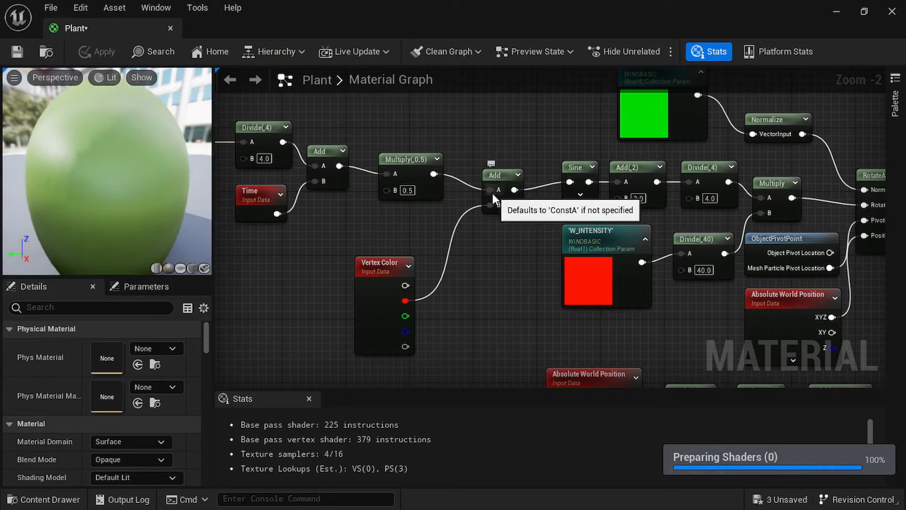
left_click(389, 273)
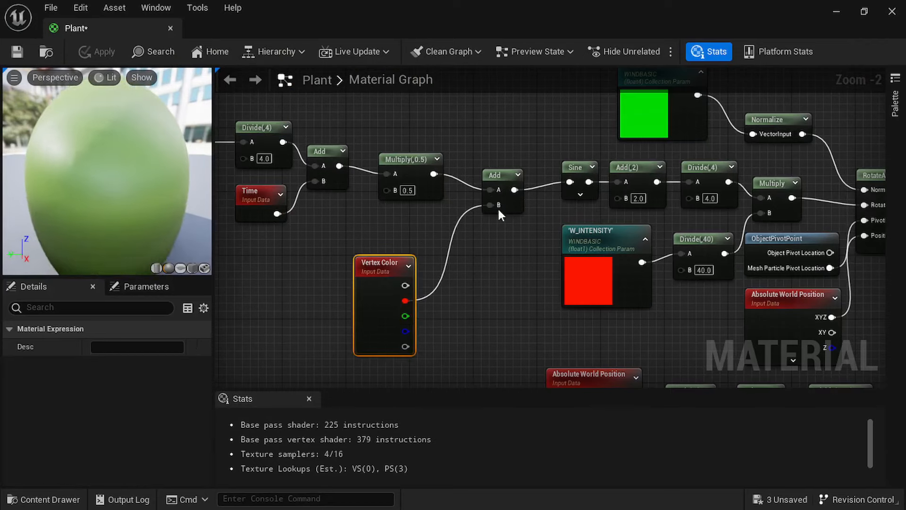
left_click(500, 176, "shift")
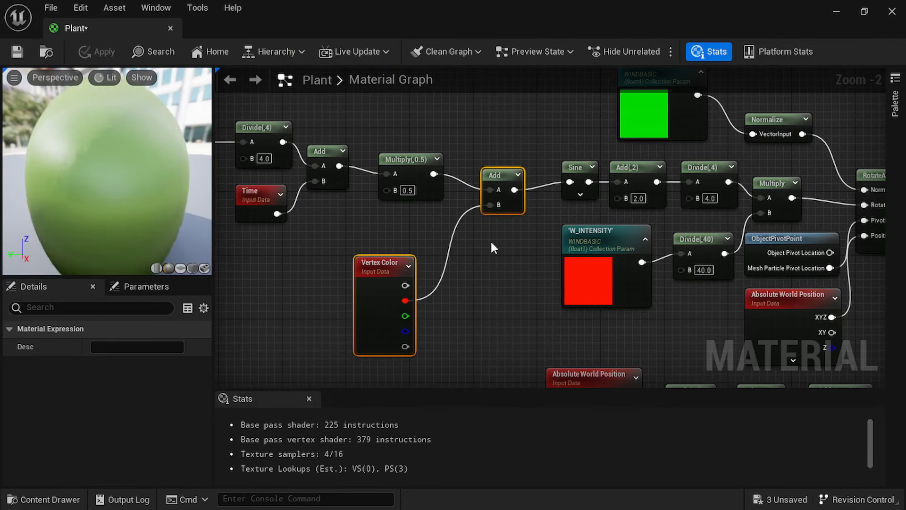
key("Delete")
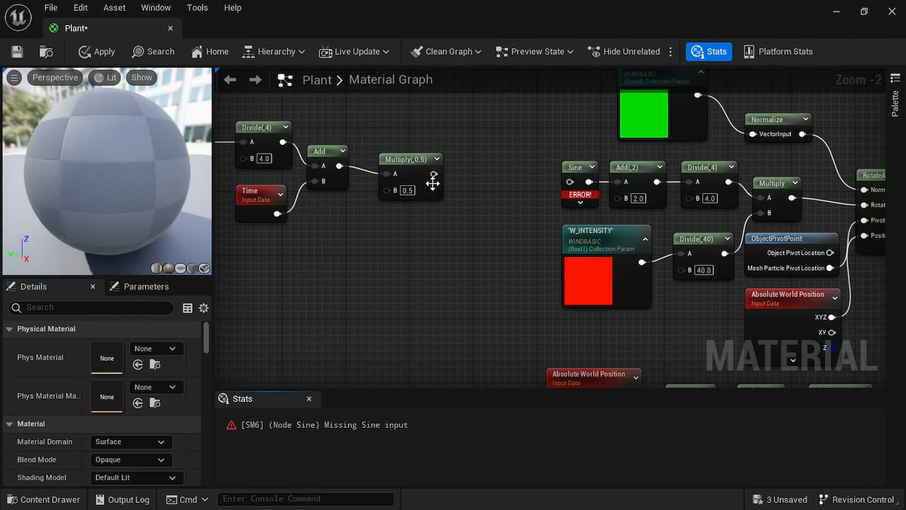
- Connect the Multiply(,0.5) output to the Sine input, apply the Plant material changes, and return to the level
left_click_drag(434, 173, 513, 165)
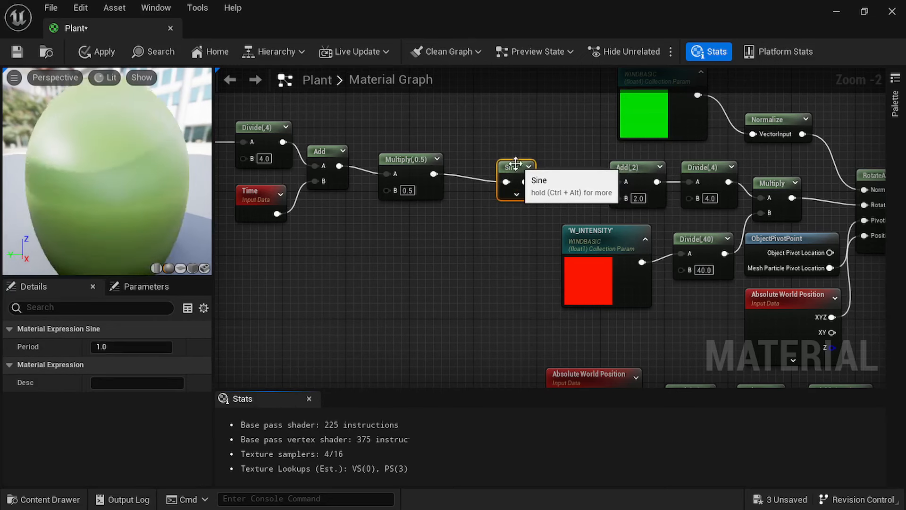
left_click(104, 53)
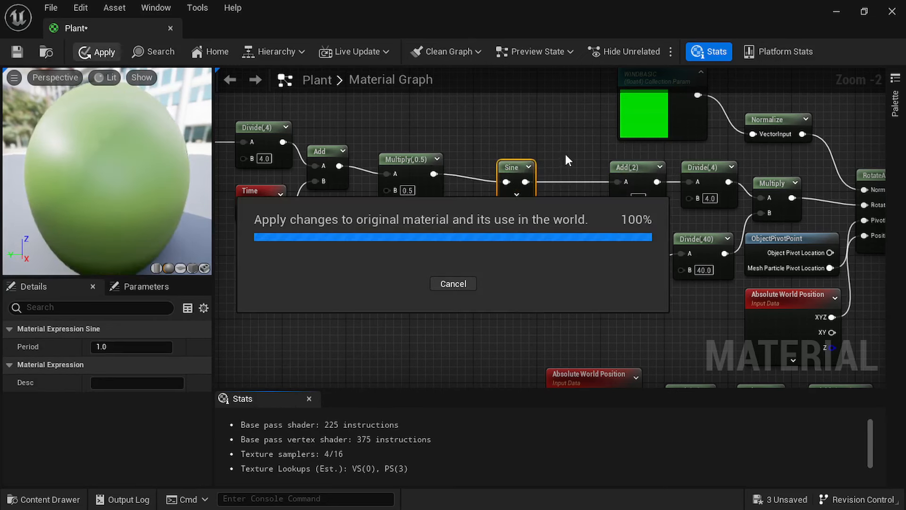
left_click(839, 11)
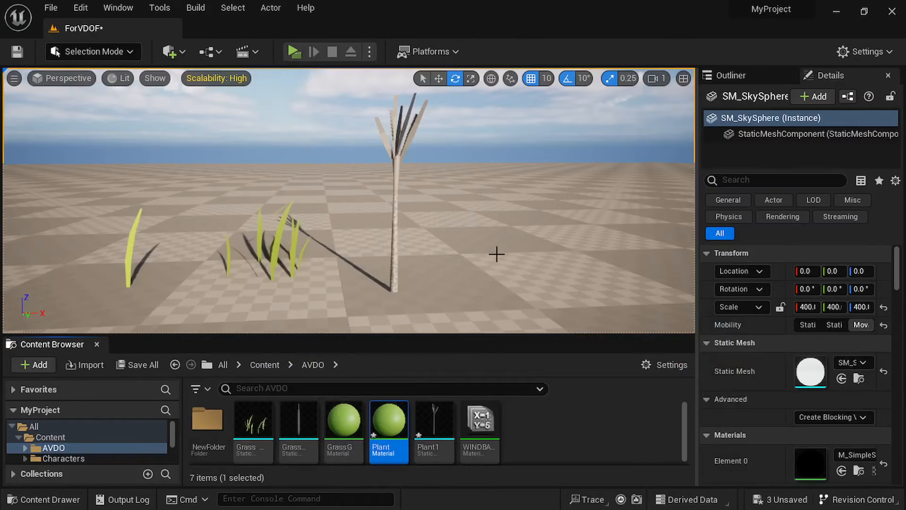
- Assign the Plant material to Element 0 of the Plant1 mesh in the level
left_click(395, 222)
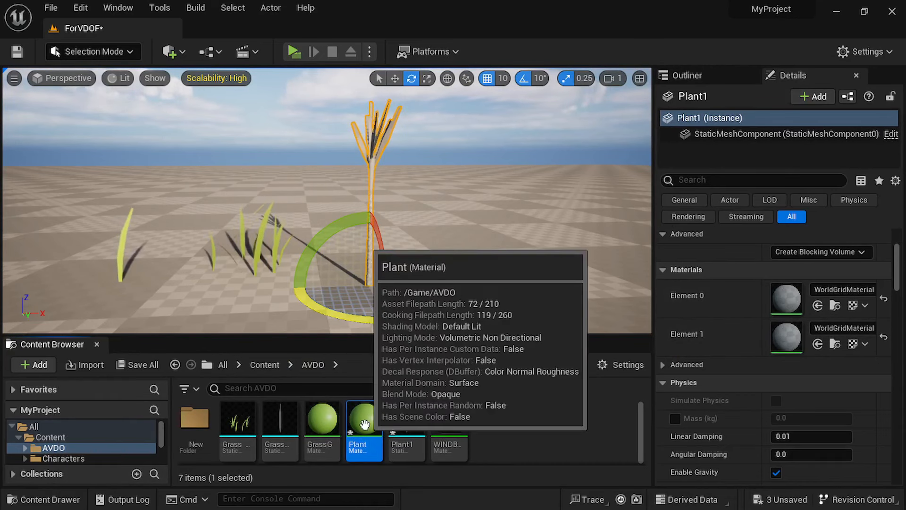
left_click_drag(372, 428, 800, 300)
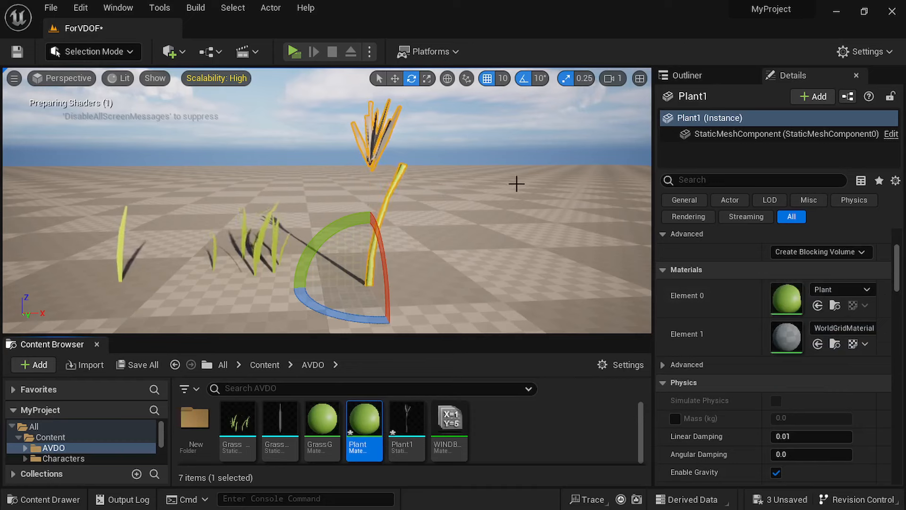
left_click(516, 162)
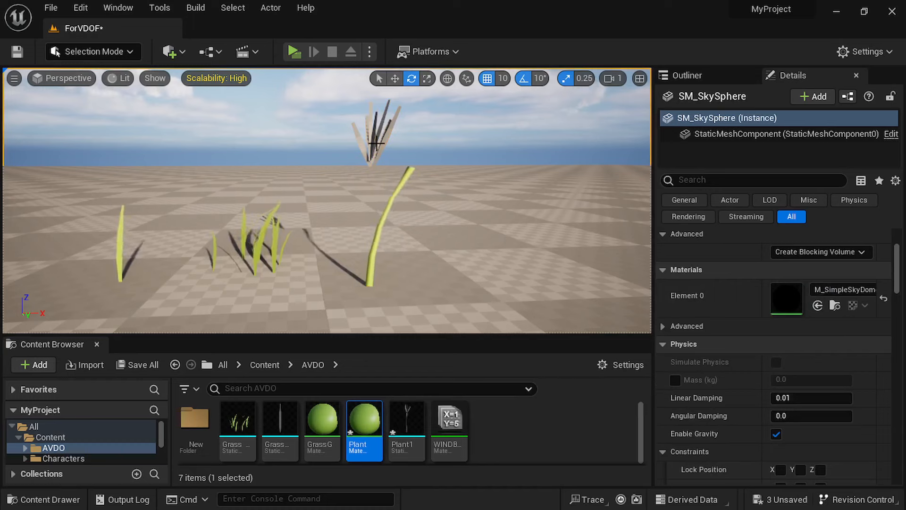
- Duplicate the Plant material as Leaves and assign the copy to Element 1 of the Plant1 mesh
right_click(364, 421)
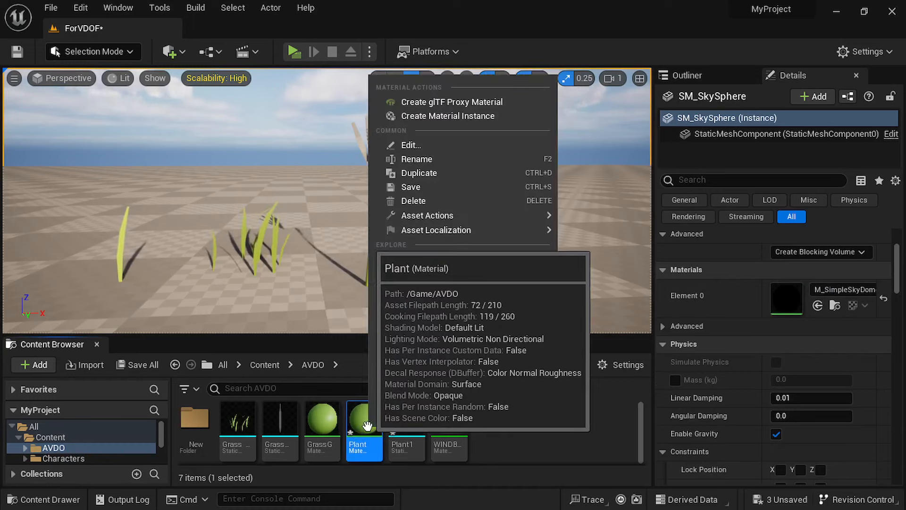
left_click(439, 171)
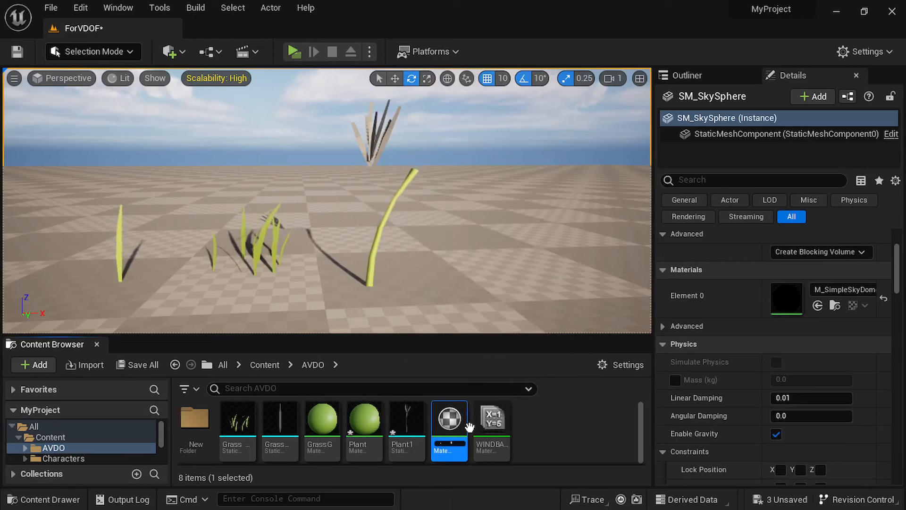
type("Leaves")
key("Return")
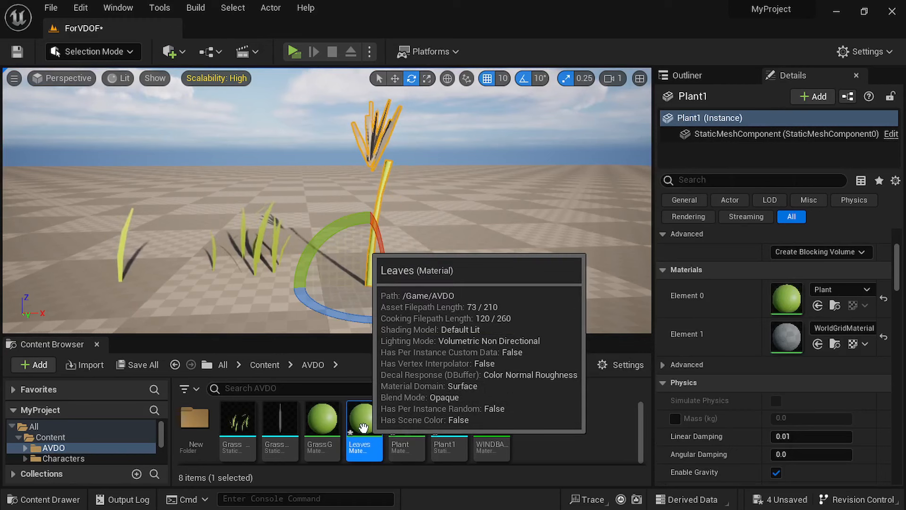
left_click_drag(363, 427, 795, 335)
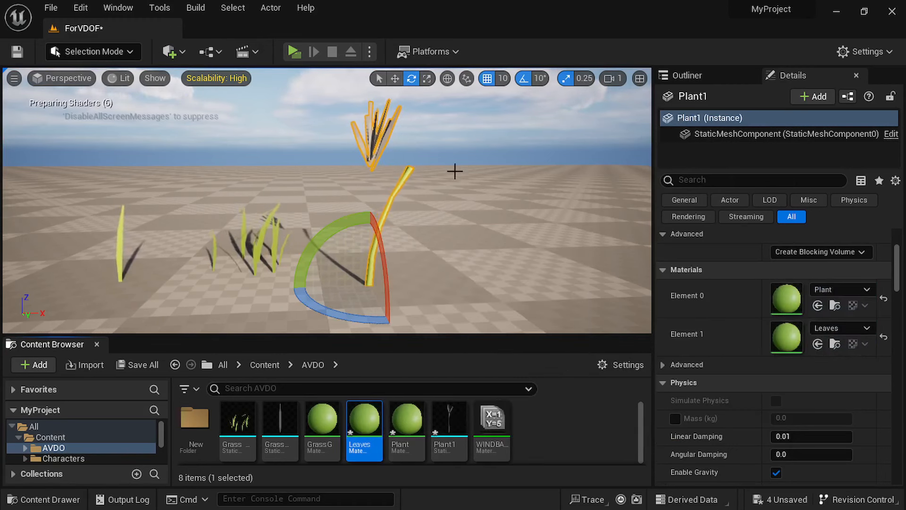
left_click(508, 137)
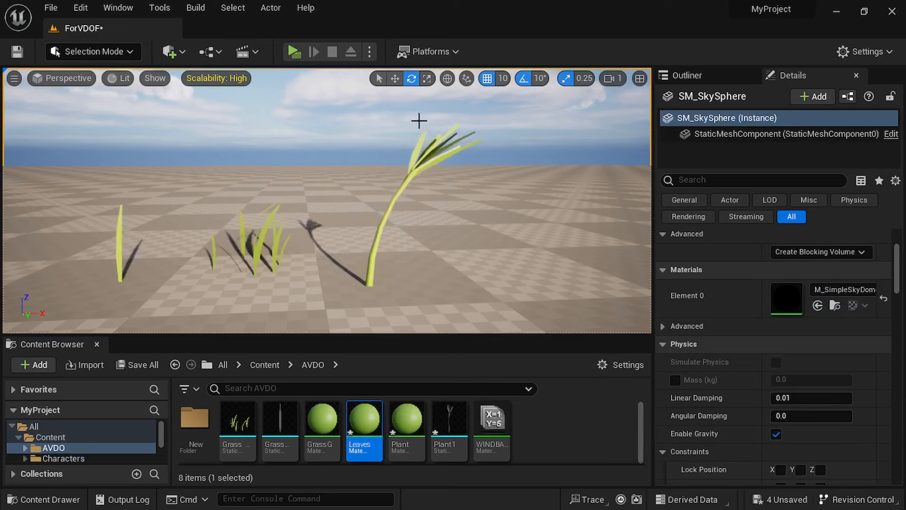
- Open the Leaves material and set its base color constant to light gray (R 0.742705, G 0.752575, B 0.760417)
double_click(367, 427)
scroll(567, 234, "down", 3)
right_click_drag(386, 186, 557, 258)
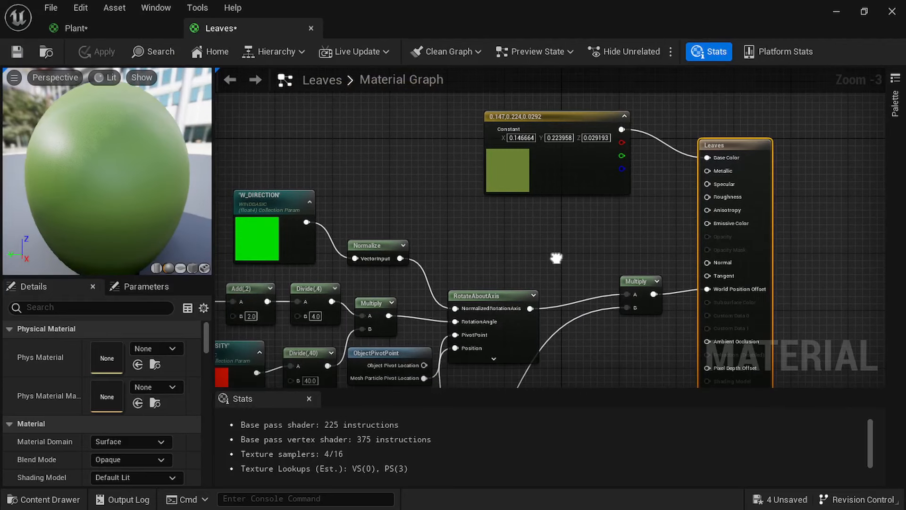
double_click(511, 167)
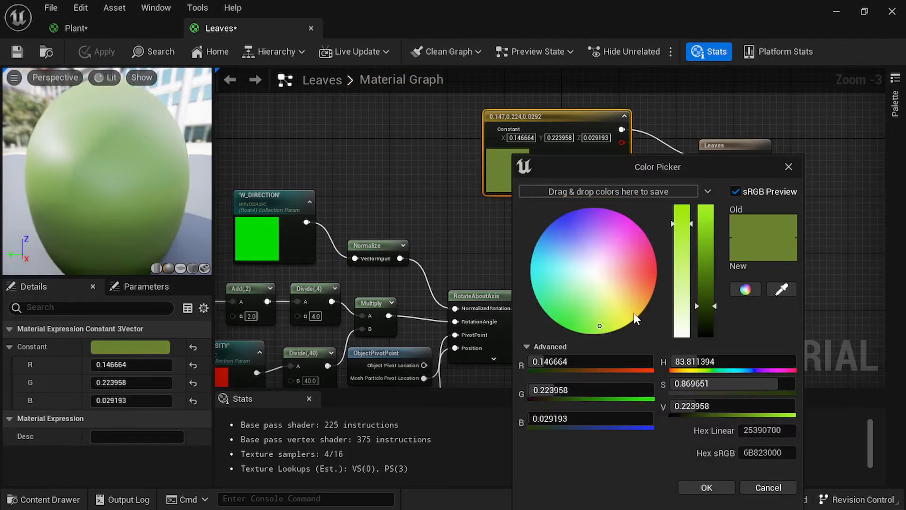
left_click(593, 271)
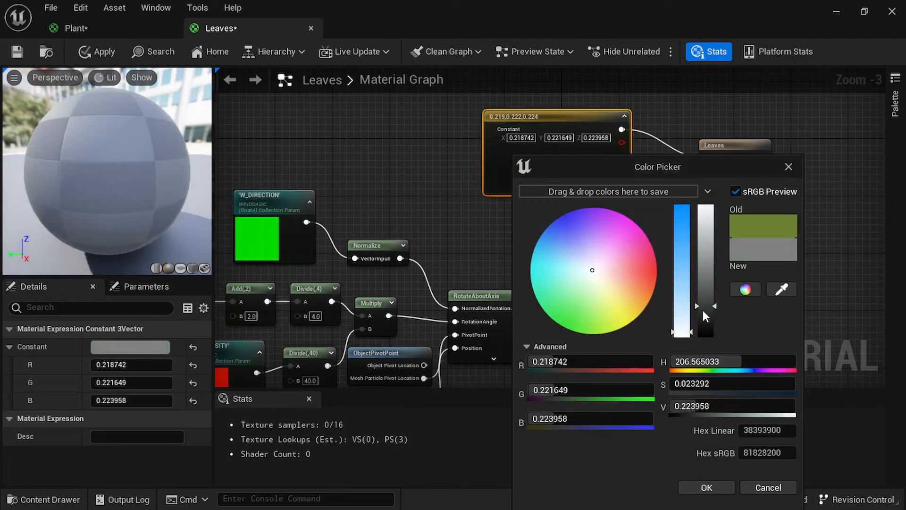
left_click_drag(703, 308, 705, 237)
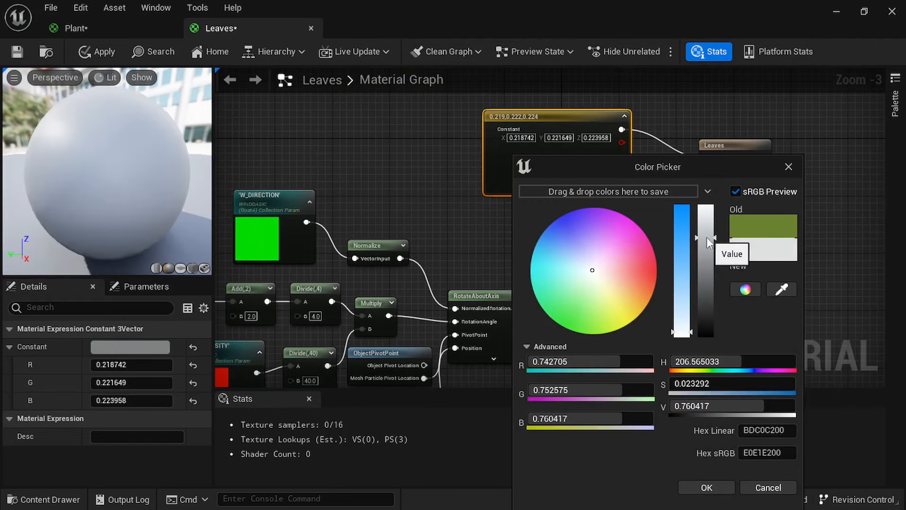
left_click(718, 491)
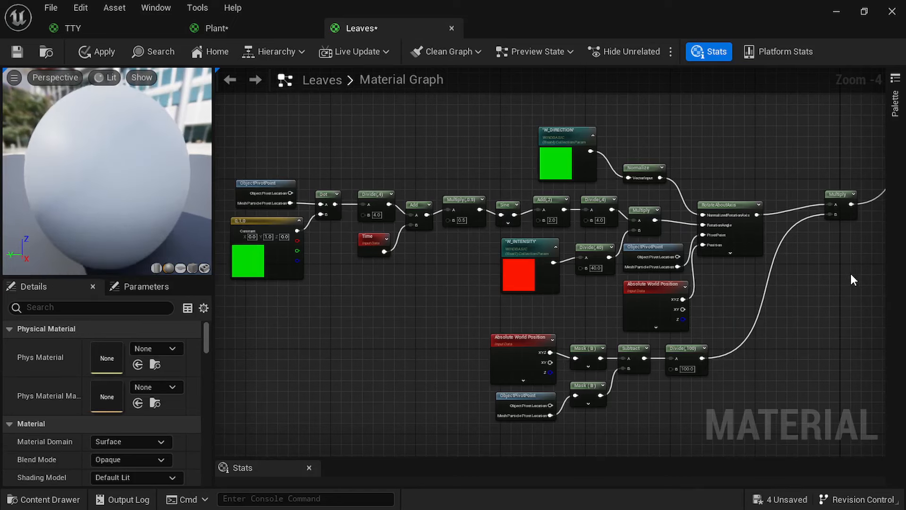
- Add a SimpleGrassWind node in the empty area above the existing wind nodes of the Leaves graph
right_click_drag(851, 274, 651, 383)
scroll(449, 217, "up", 2)
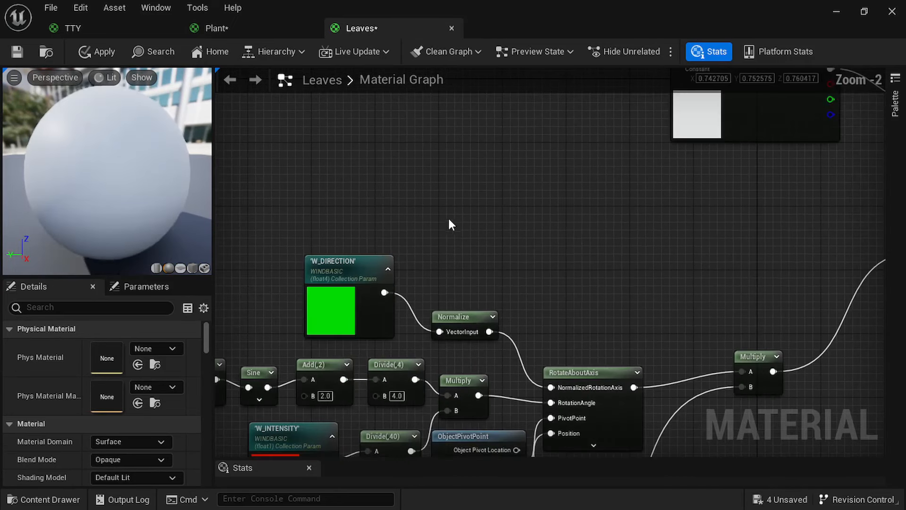
right_click(548, 193)
type("s")
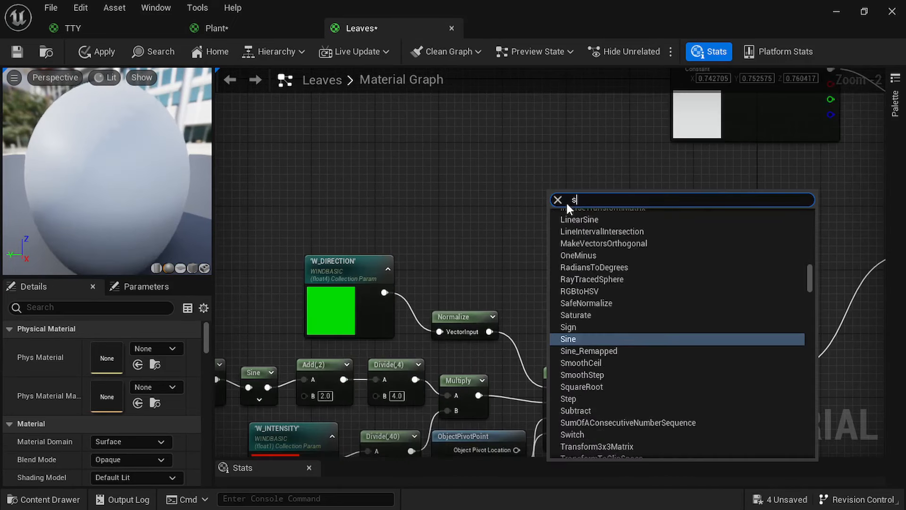
type("imp")
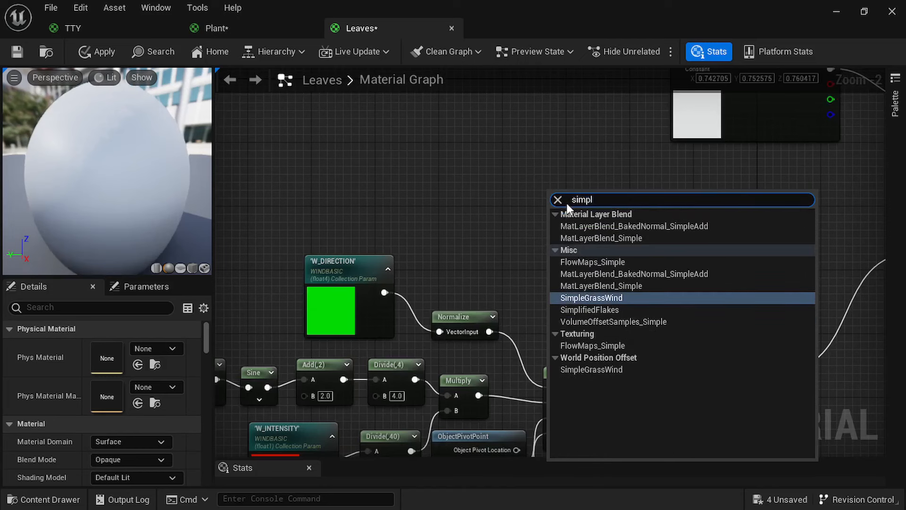
type("l")
left_click(609, 298)
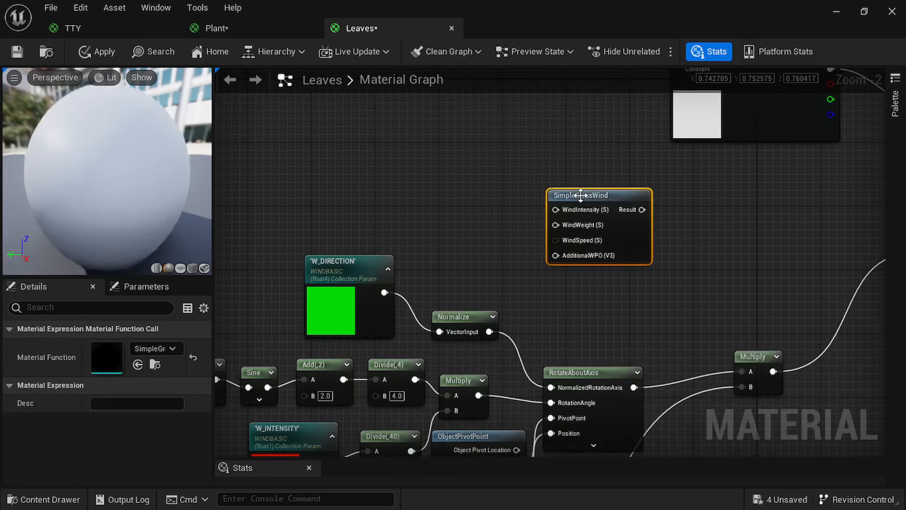
left_click_drag(580, 195, 537, 164)
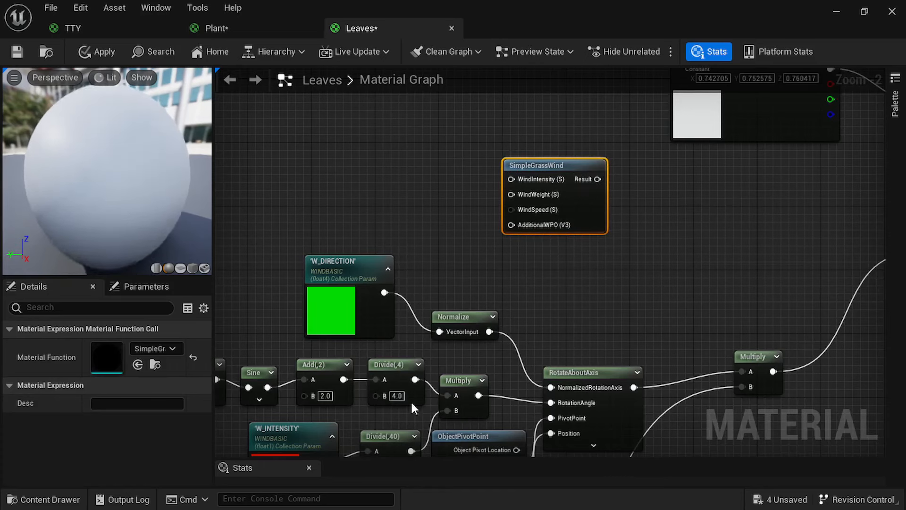
right_click_drag(570, 260, 607, 334)
left_click_drag(596, 284, 572, 267)
left_click(444, 232)
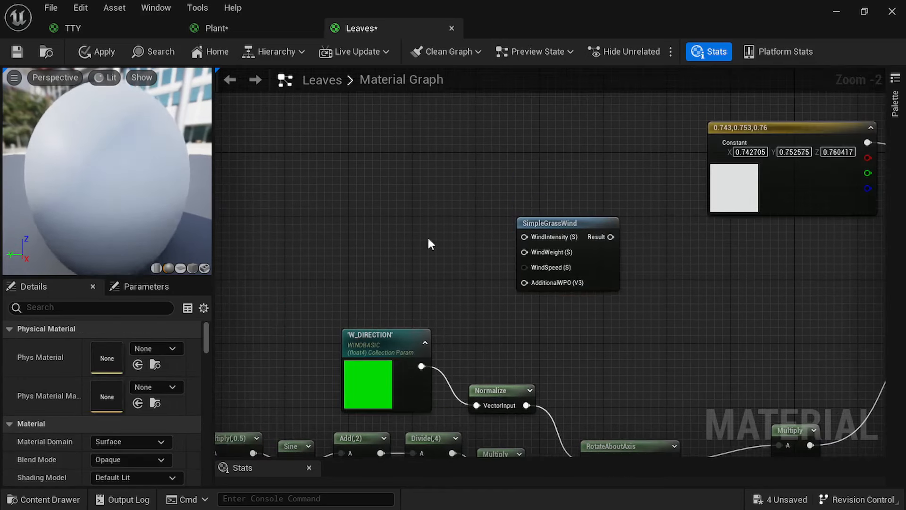
- Duplicate the W_DIRECTION collection parameter node, switch the copy to W_INTENSITY, and place it left of SimpleGrassWind
left_click(388, 345)
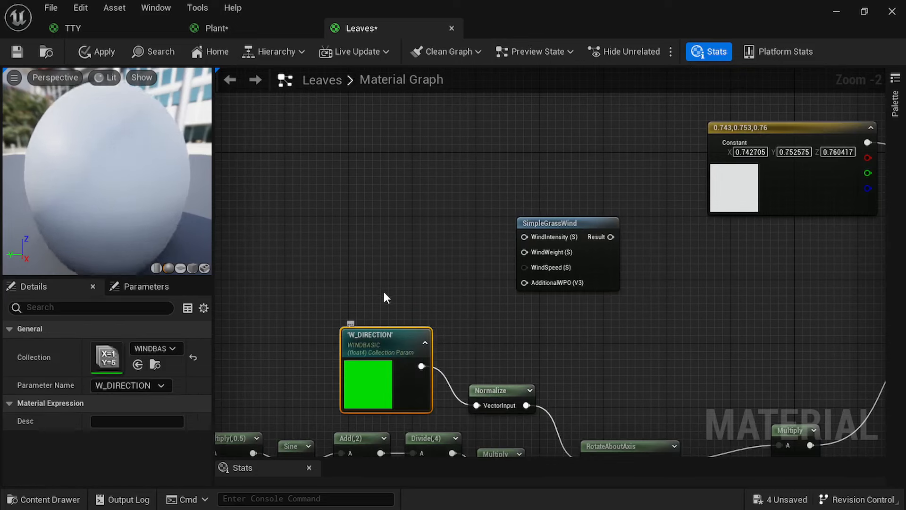
key("ctrl+d")
left_click_drag(410, 312, 433, 159)
left_click(146, 389)
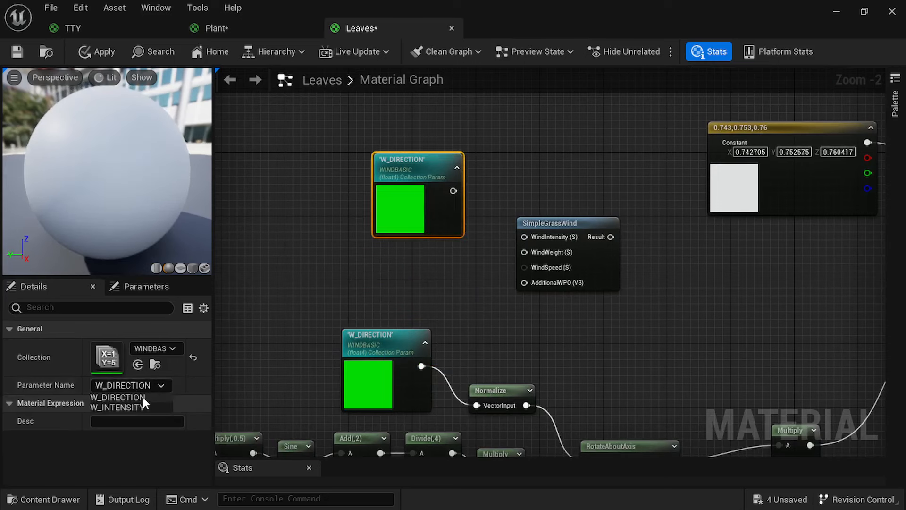
left_click(138, 406)
left_click_drag(411, 175, 336, 133)
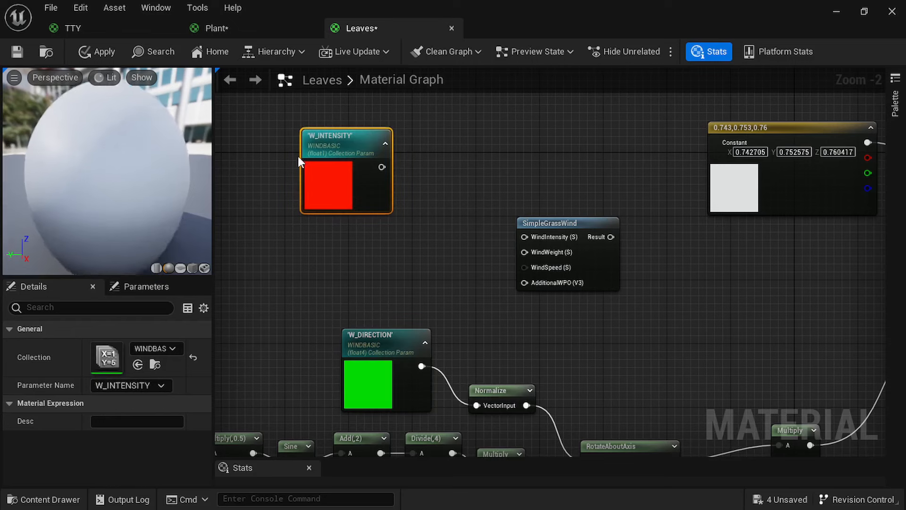
- Add a scalar parameter named IntensityOverlay with default value 1.0 below the W_INTENSITY node
left_click(312, 255)
type("s")
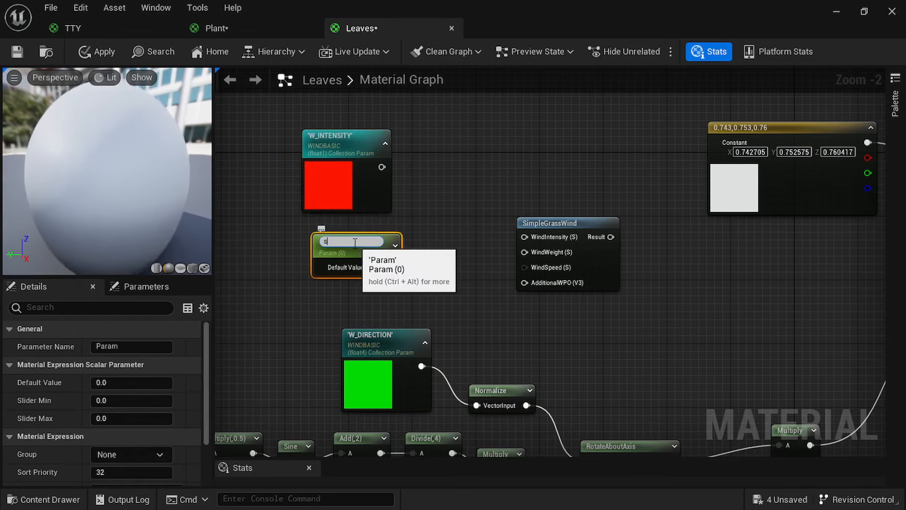
left_click_drag(337, 241, 319, 259)
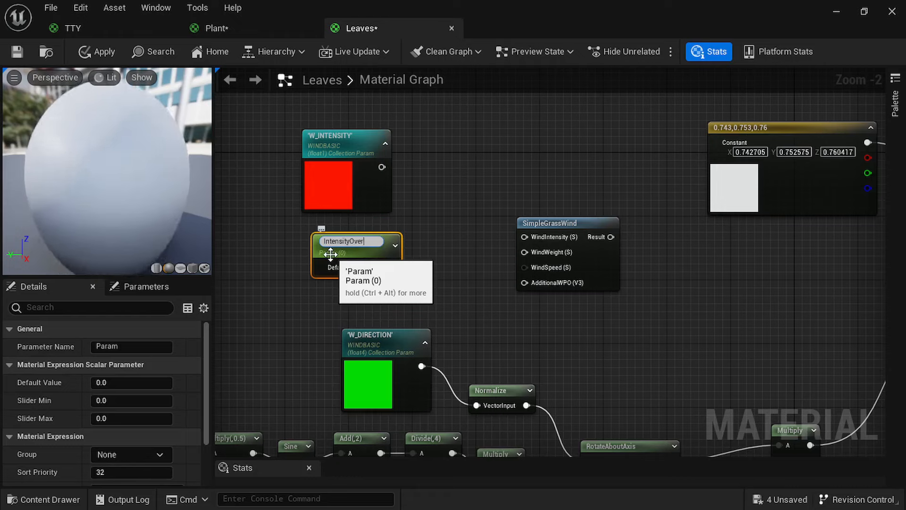
key("Return")
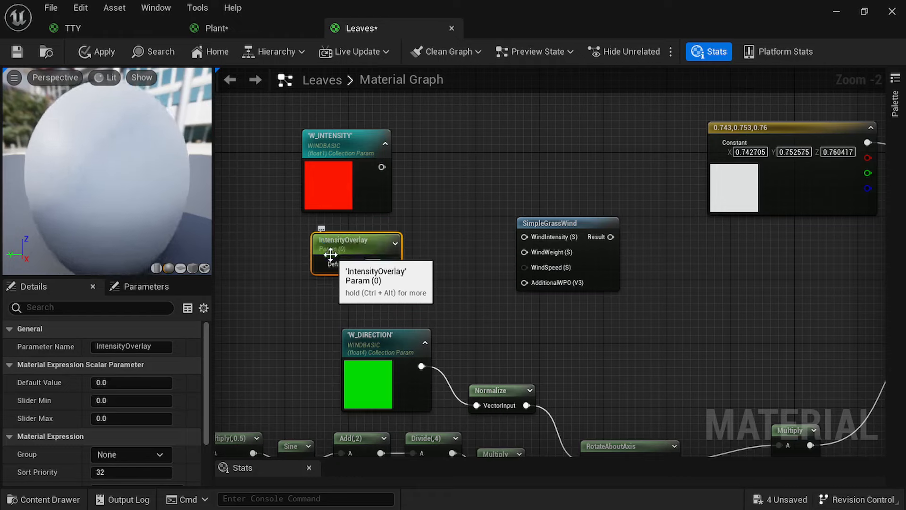
left_click(112, 380)
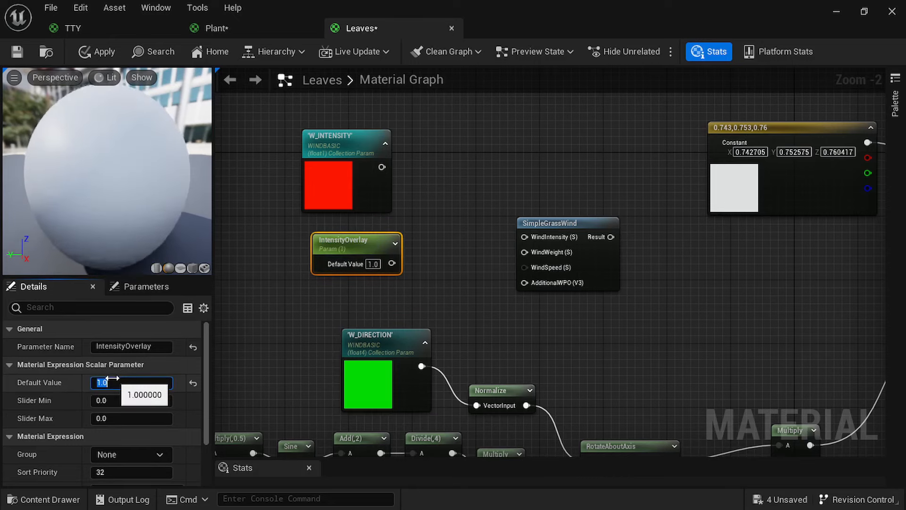
left_click(428, 197)
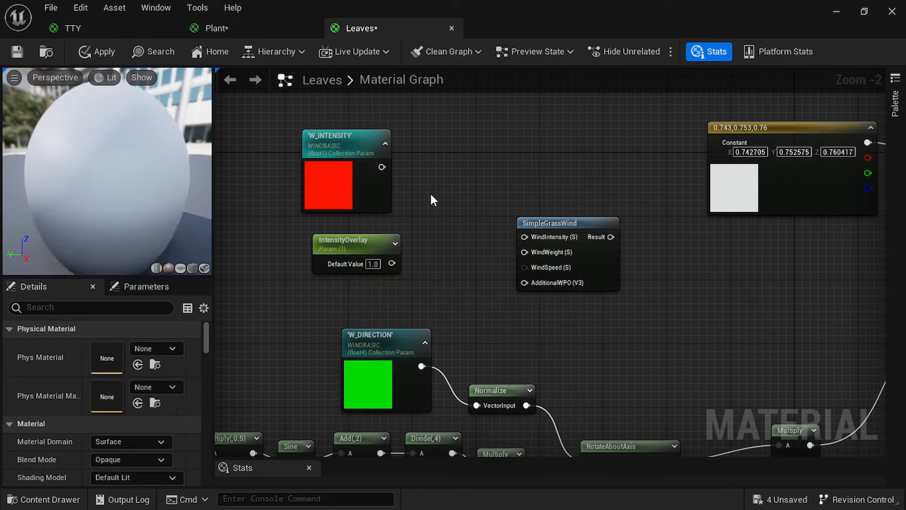
- Multiply W_INTENSITY by IntensityOverlay into SimpleGrassWind's WindIntensity input and move this node group higher in the graph
left_click(433, 194)
left_click_drag(383, 167, 445, 219)
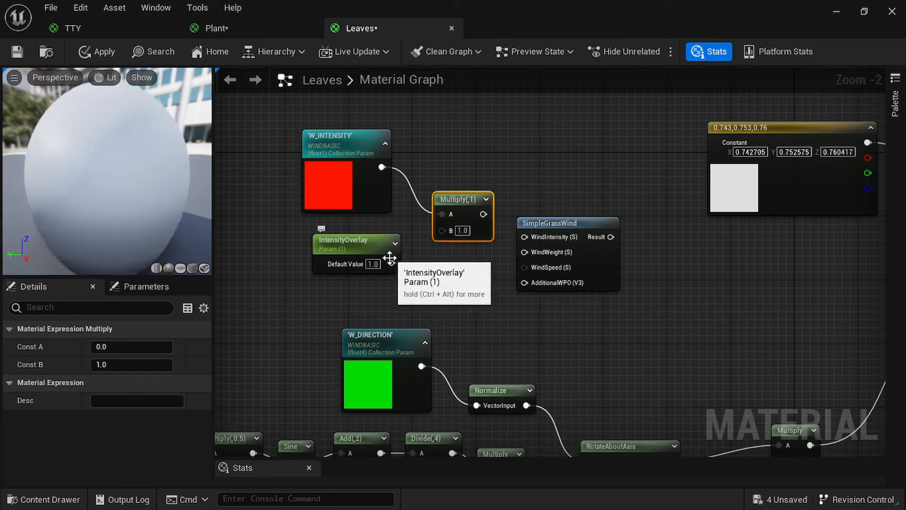
left_click_drag(392, 263, 525, 237)
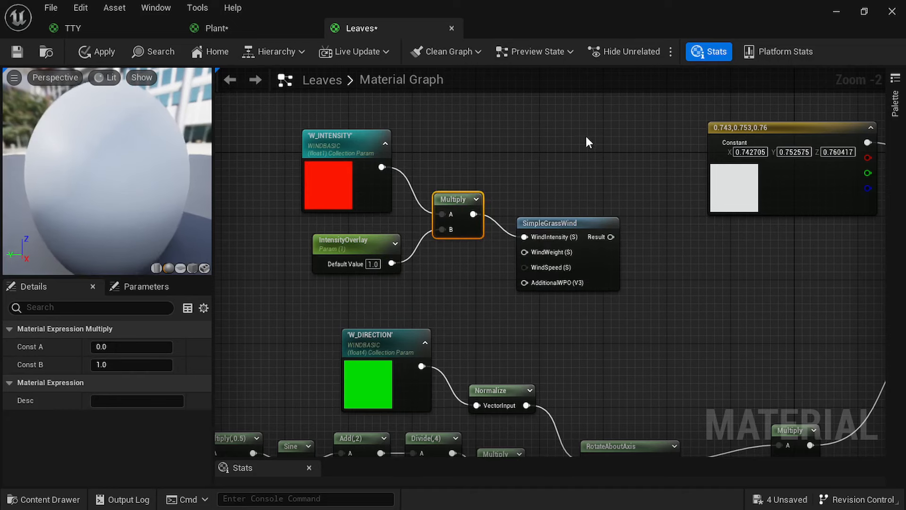
left_click_drag(585, 137, 312, 302)
left_click_drag(545, 222, 529, 129)
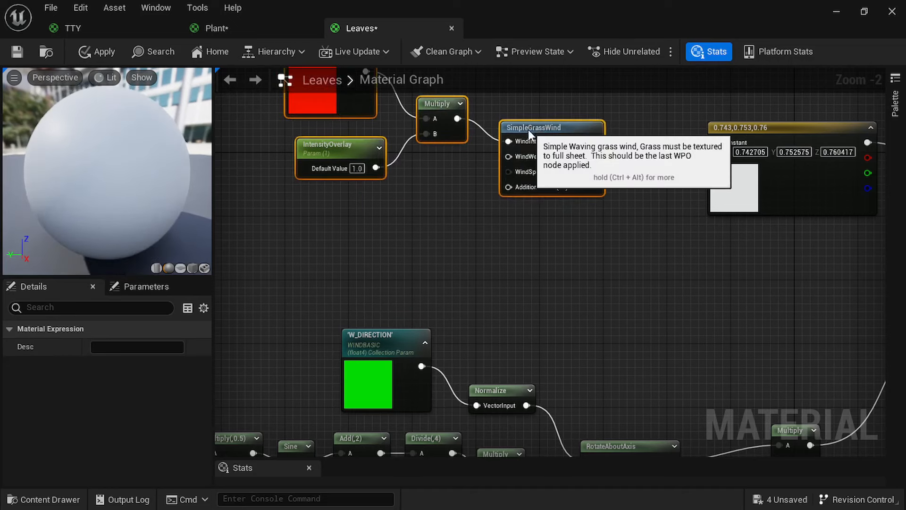
left_click(435, 203)
- Add a scalar parameter W_Weight with default value 0.2, connect it to WindWeight, and place it under IntensityOverlay
right_click_drag(438, 198, 463, 314)
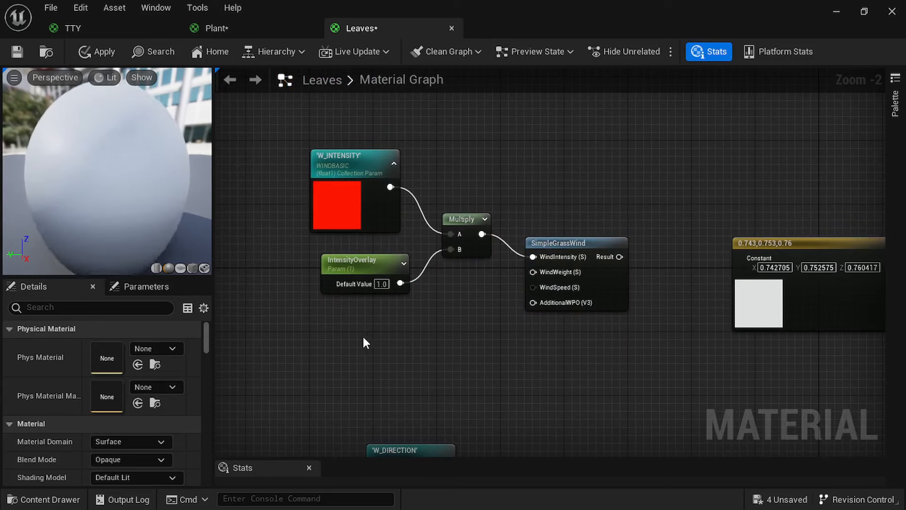
left_click(369, 322)
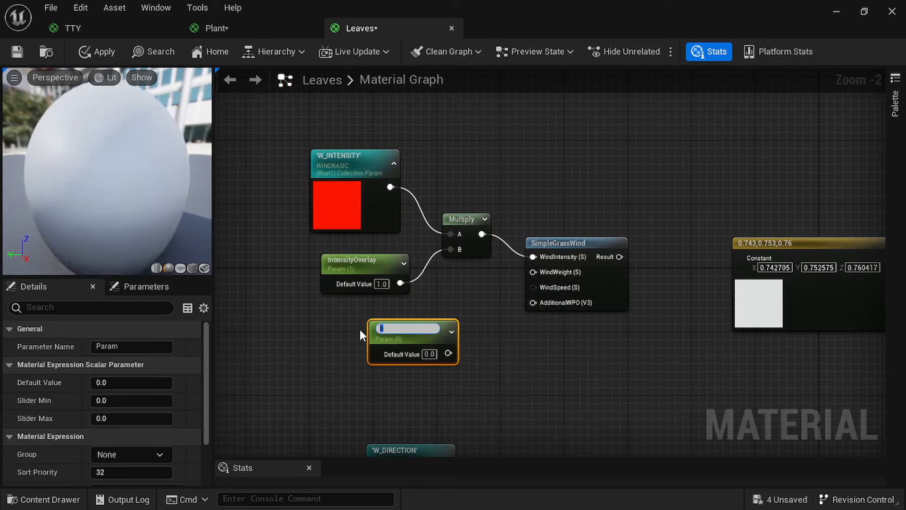
type("W_Weight")
left_click(430, 350)
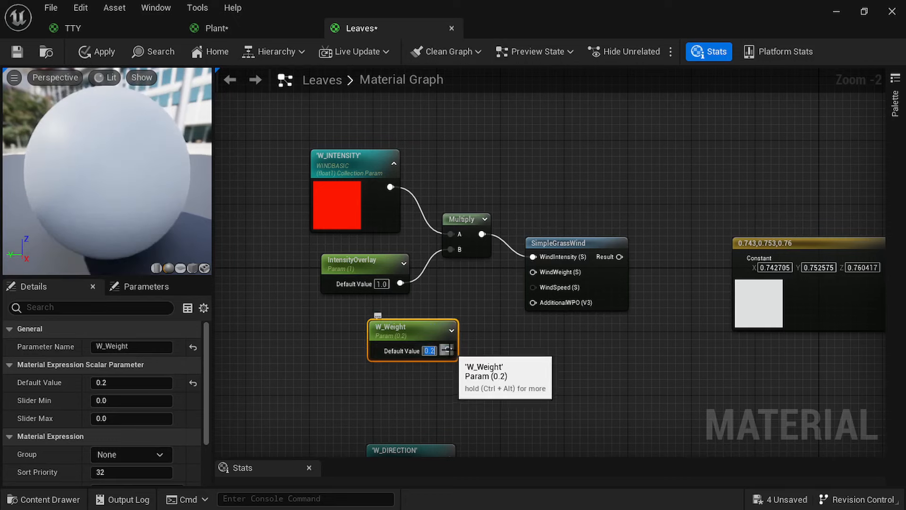
left_click_drag(448, 350, 534, 272)
left_click_drag(403, 330, 369, 309)
left_click(390, 359)
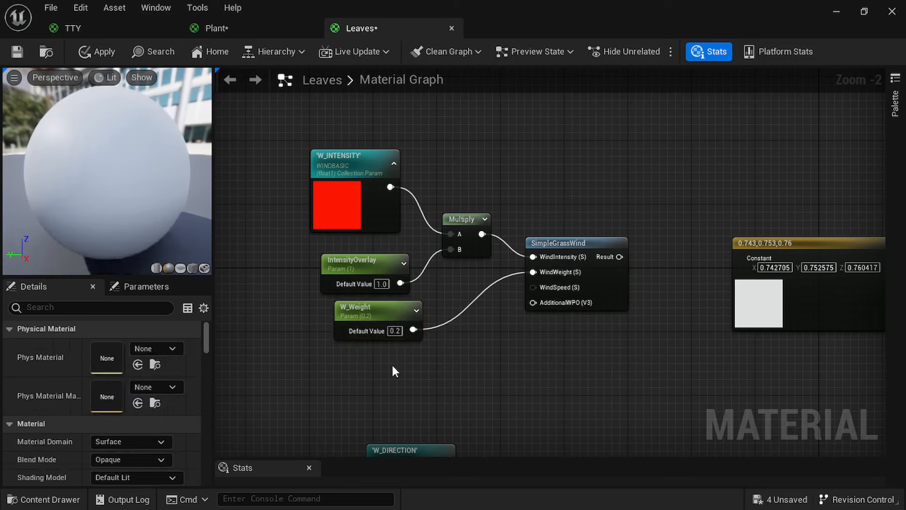
- Add a scalar parameter W_speed with default value 0.7, connect it to WindSpeed, and reposition the SimpleGrassWind node group
left_click(376, 355)
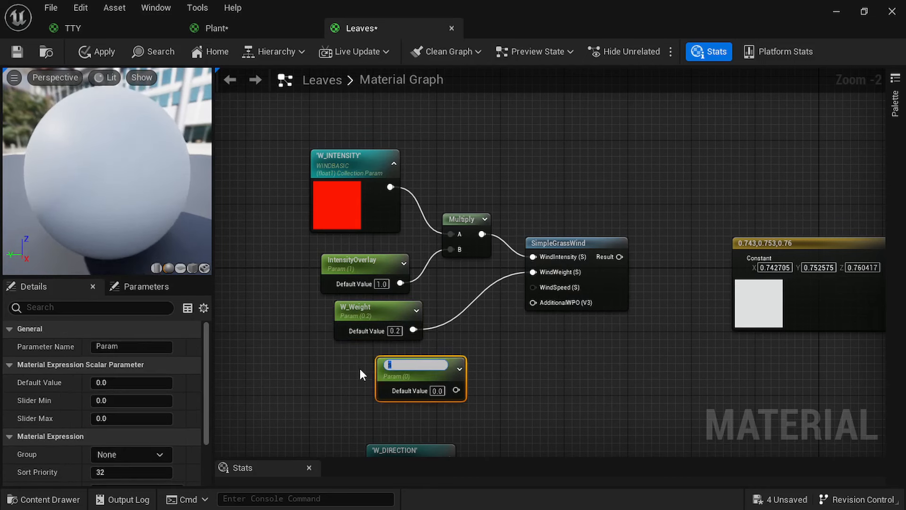
type("W_speed")
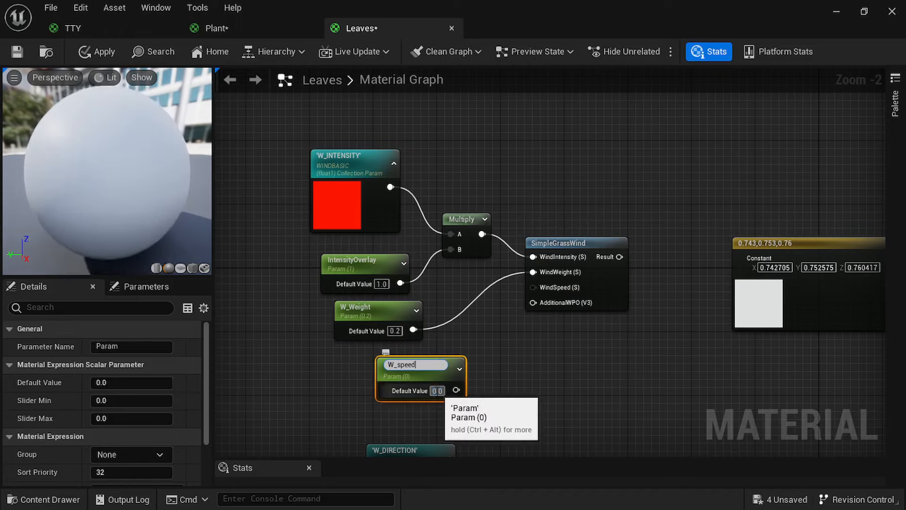
left_click(438, 389)
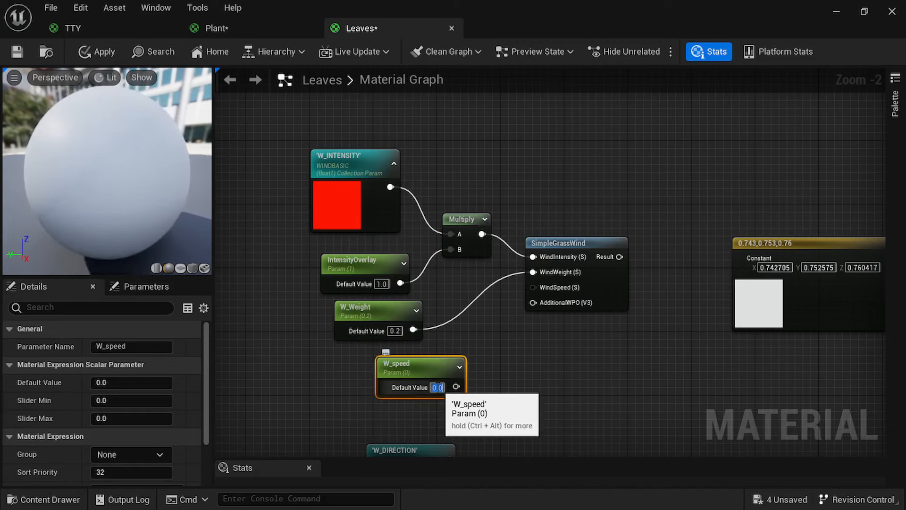
type("0.7")
key("Return")
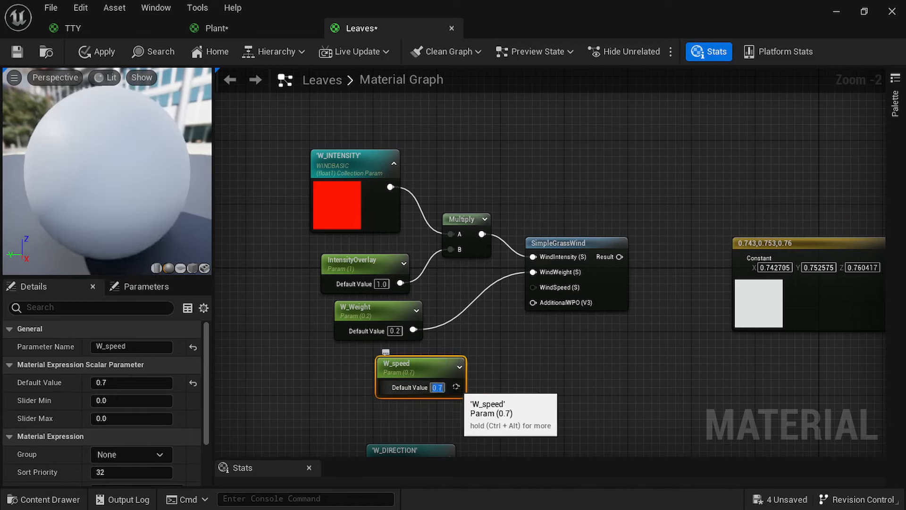
left_click_drag(455, 387, 533, 289)
left_click_drag(633, 146, 304, 364)
left_click_drag(566, 271, 551, 248)
left_click(537, 317)
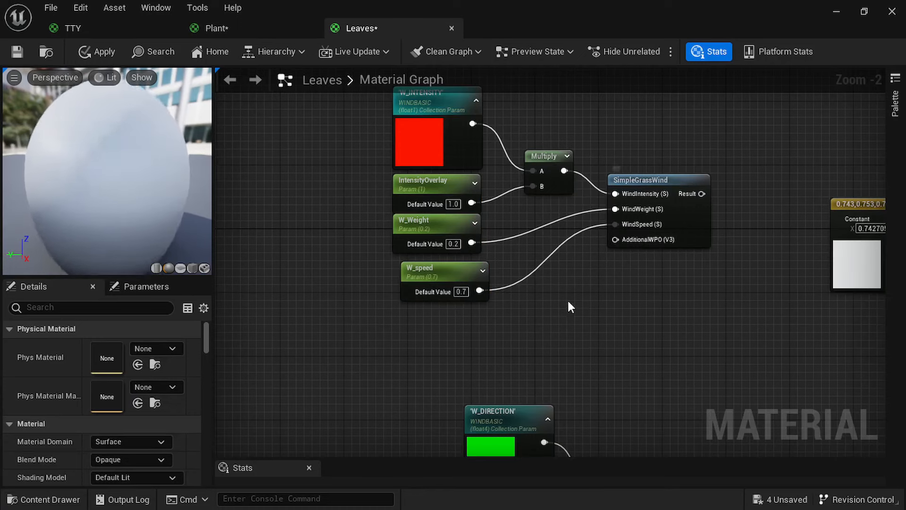
- Duplicate the W_INTENSITY and W_DIRECTION nodes and stack the copies to the left of W_speed
left_click(421, 116)
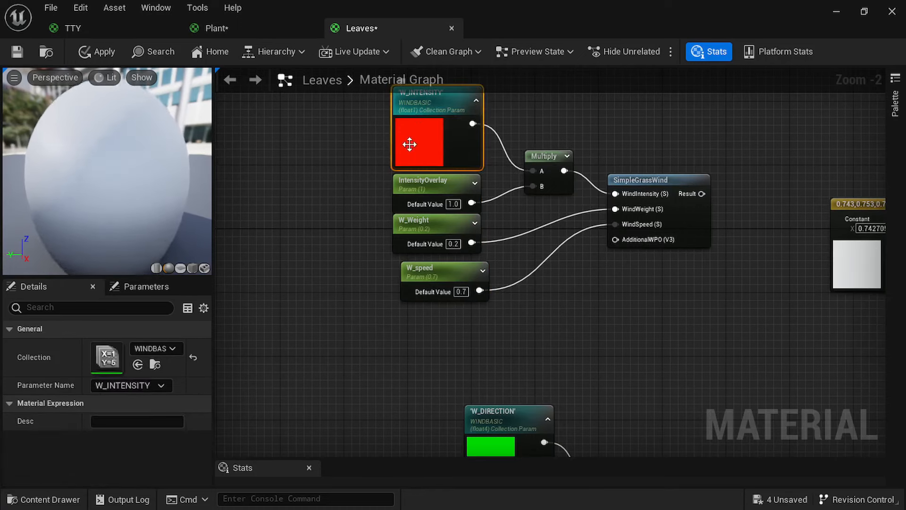
key("ctrl+d")
left_click_drag(466, 152, 289, 261)
left_click(511, 411)
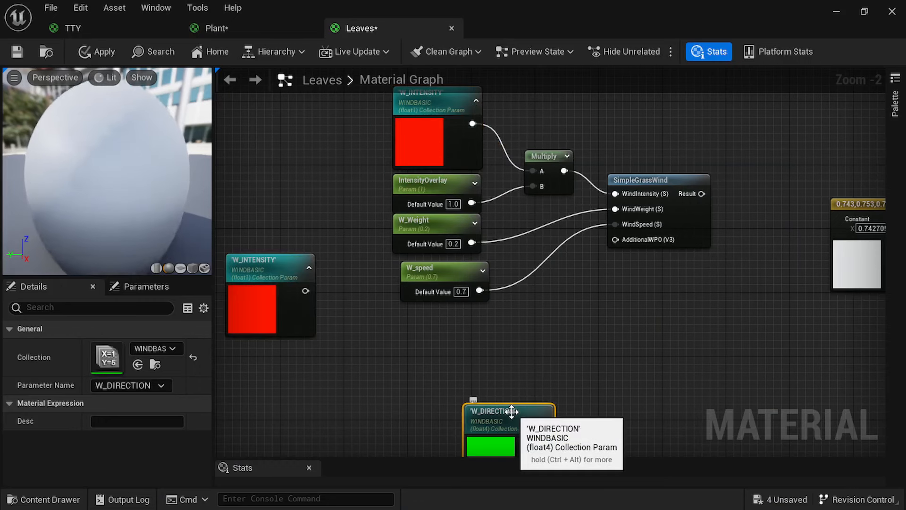
key("ctrl+d")
left_click_drag(542, 423, 293, 356)
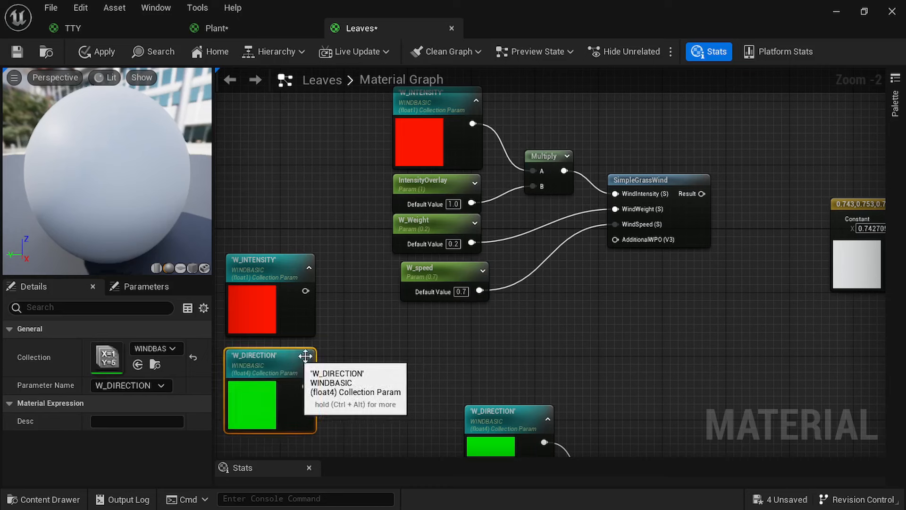
left_click(411, 354)
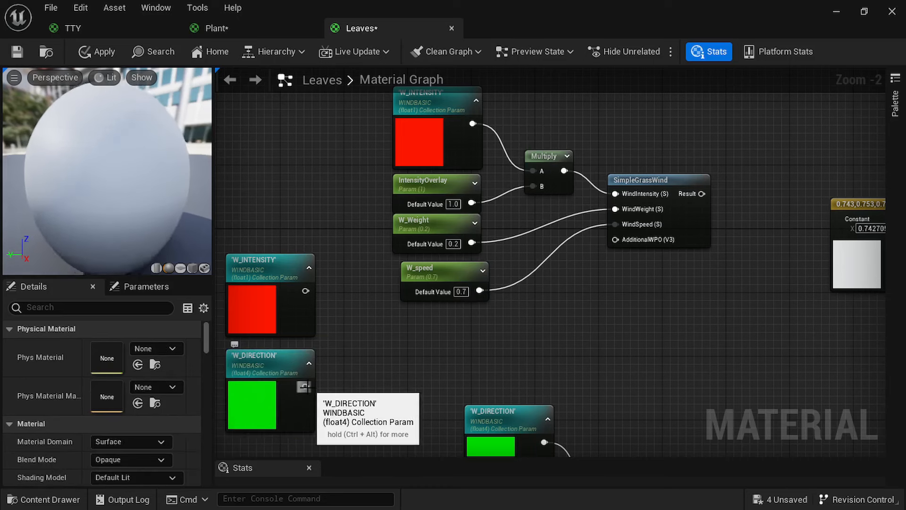
- Feed the W_DIRECTION copy into a Normalize node and the W_INTENSITY copy into a Multiply node, then align both new nodes
left_click_drag(310, 387, 361, 371)
type("normal")
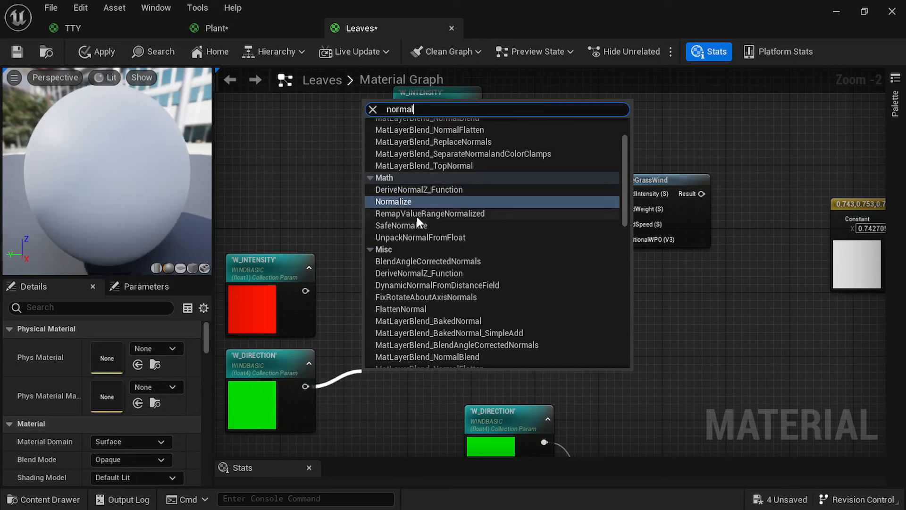
left_click(422, 204)
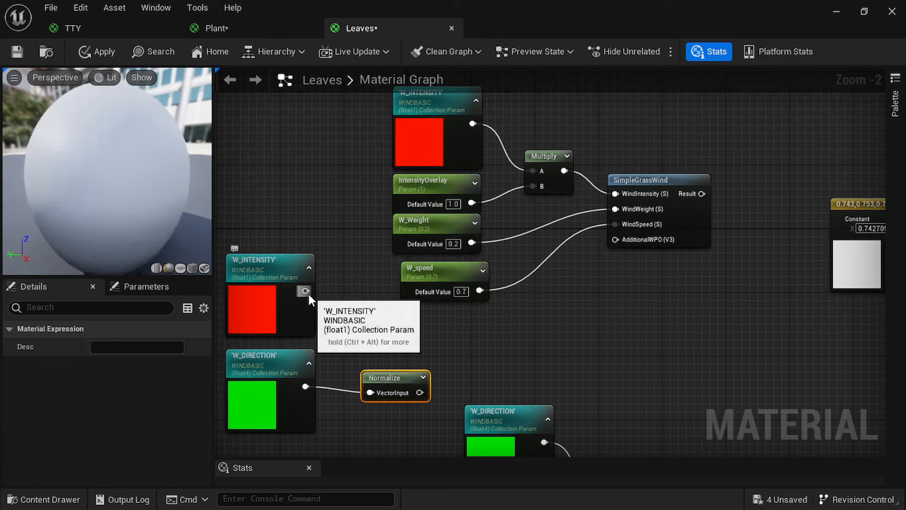
left_click_drag(308, 293, 353, 304)
type("mu")
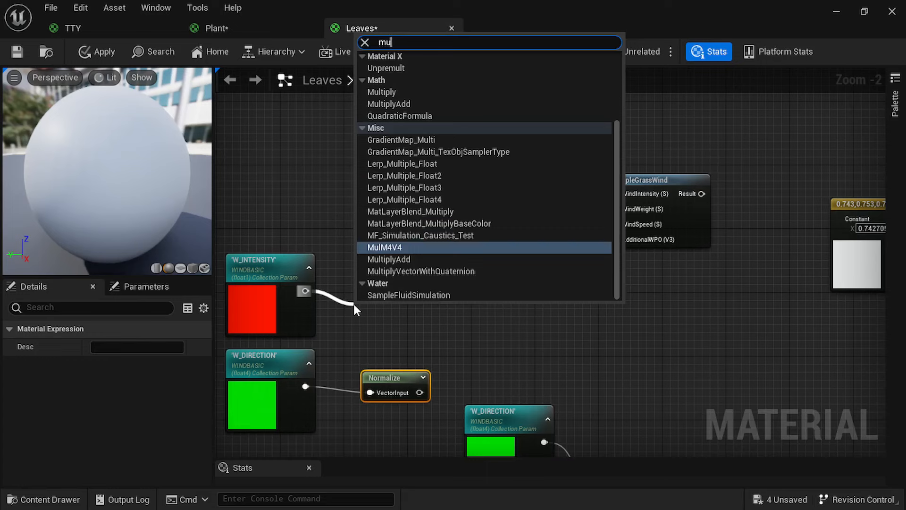
left_click(398, 93)
left_click_drag(375, 310, 365, 306)
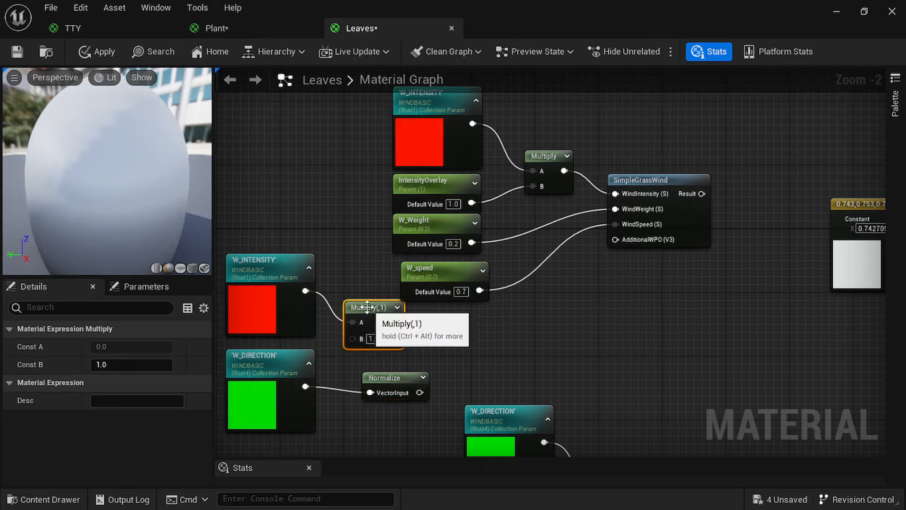
left_click_drag(395, 377, 377, 379)
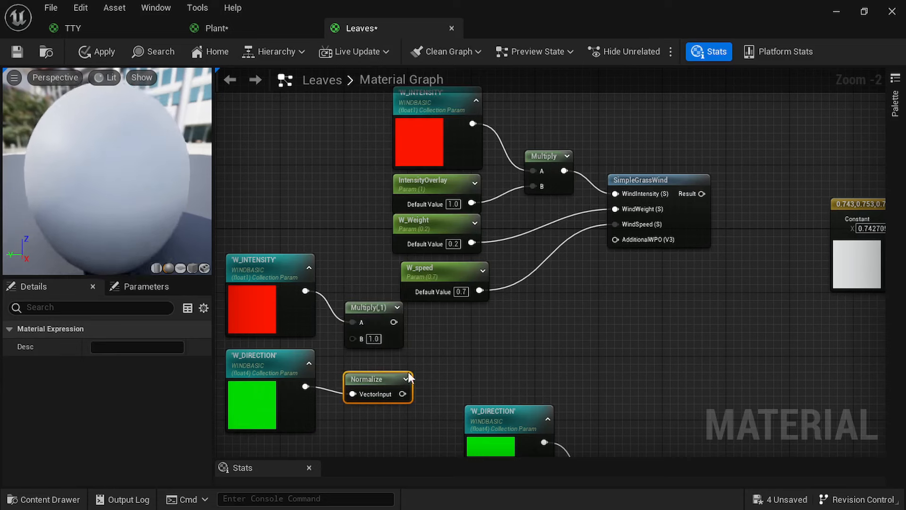
left_click(440, 357)
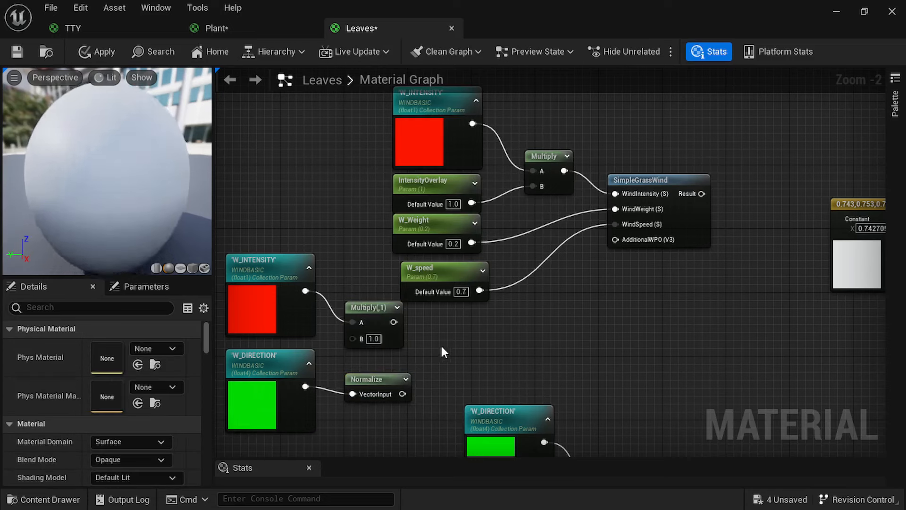
- Combine the W_INTENSITY Multiply output (A) and the Normalize output (B) in another Multiply node placed beside them
left_click(440, 344)
left_click_drag(394, 321, 451, 367)
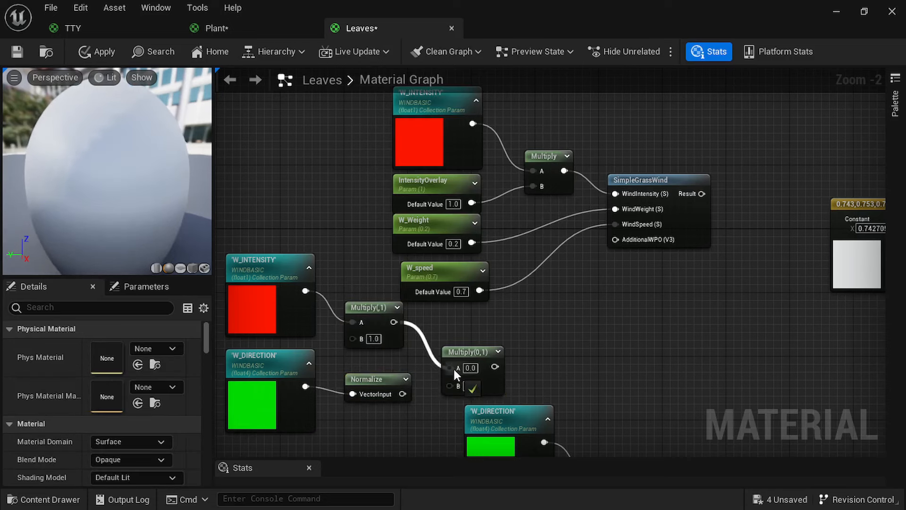
left_click_drag(402, 393, 443, 341)
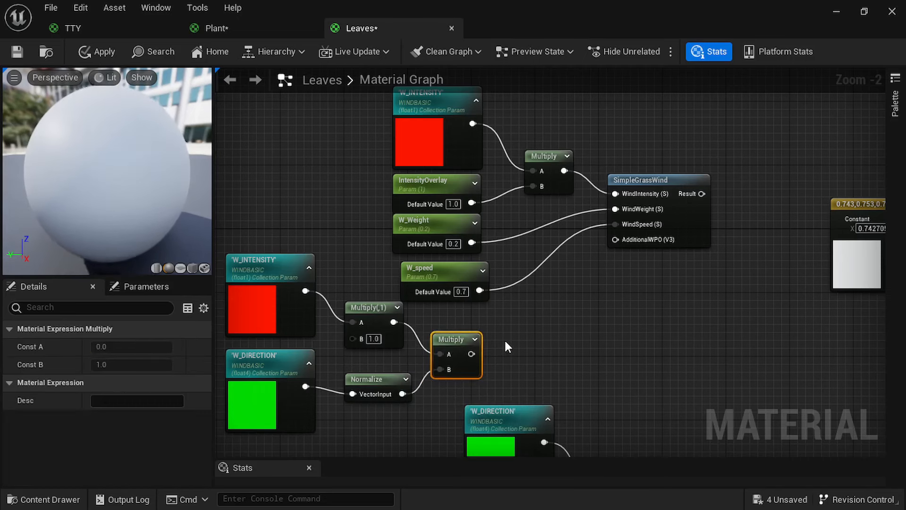
left_click(485, 336)
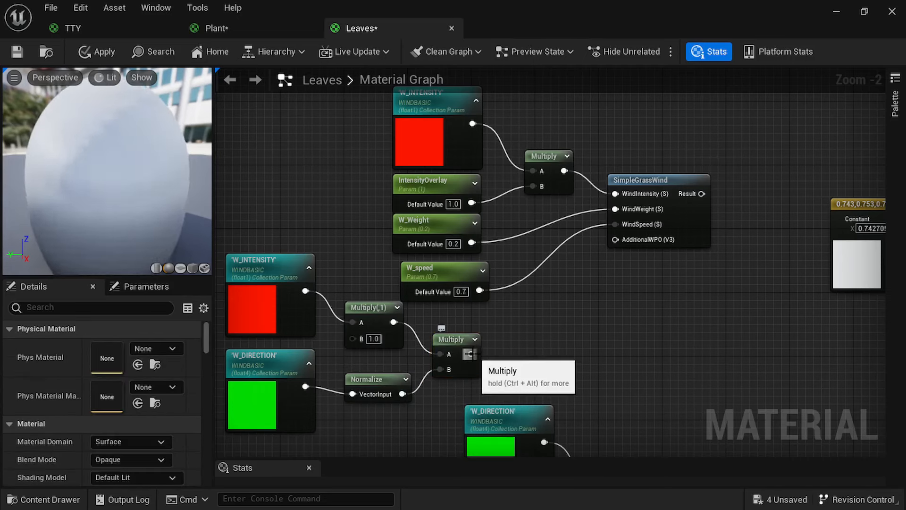
- Connect the combined Multiply output to a new BreakOutFloat2Components node and align it in the row
left_click_drag(471, 354, 522, 346)
type("break")
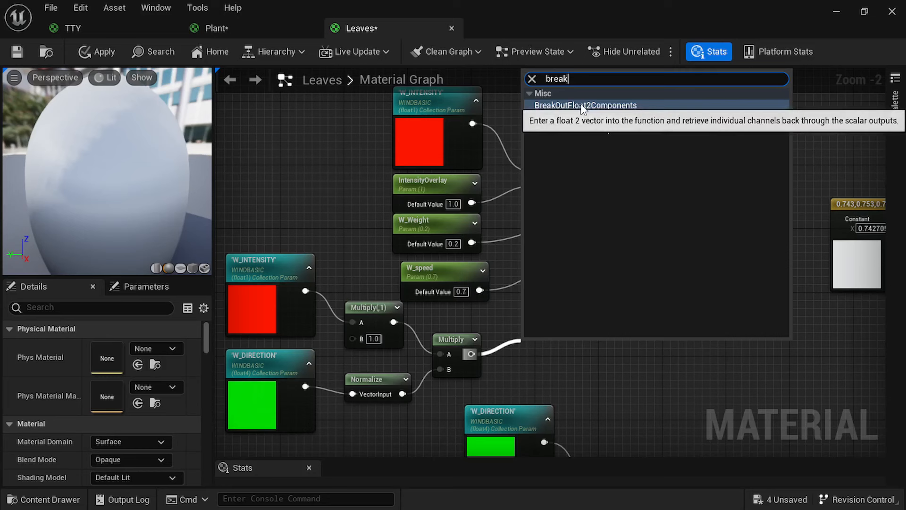
left_click(582, 105)
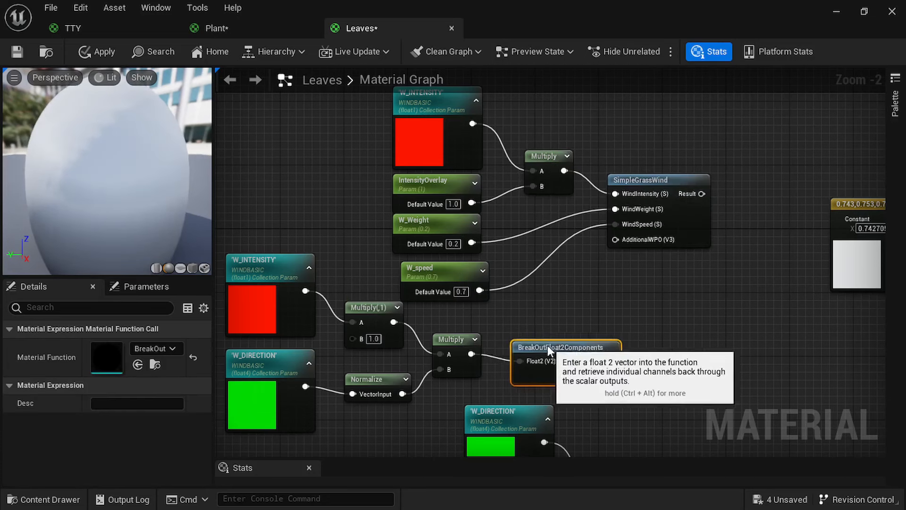
left_click_drag(548, 347, 541, 339)
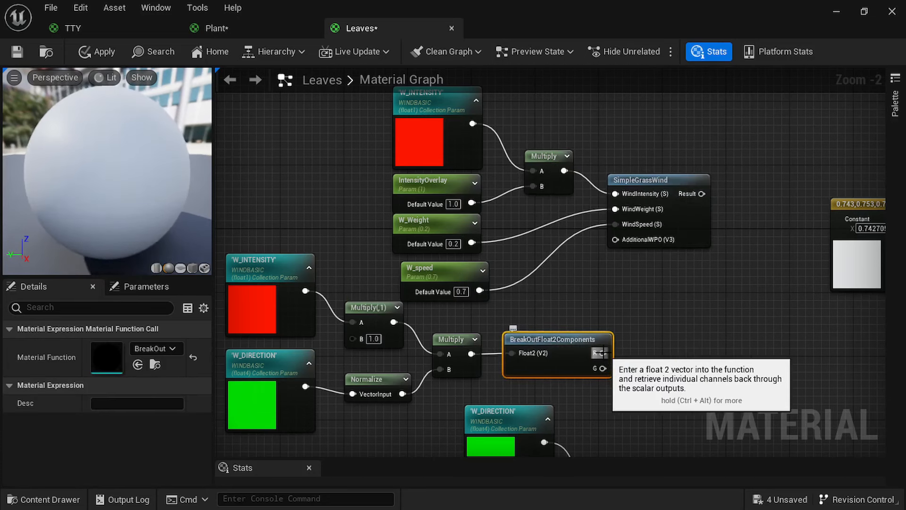
- Add a MakeFloat3 node after BreakOutFloat2Components, connecting R to X and G to Y
left_click_drag(602, 353, 639, 348)
type("float")
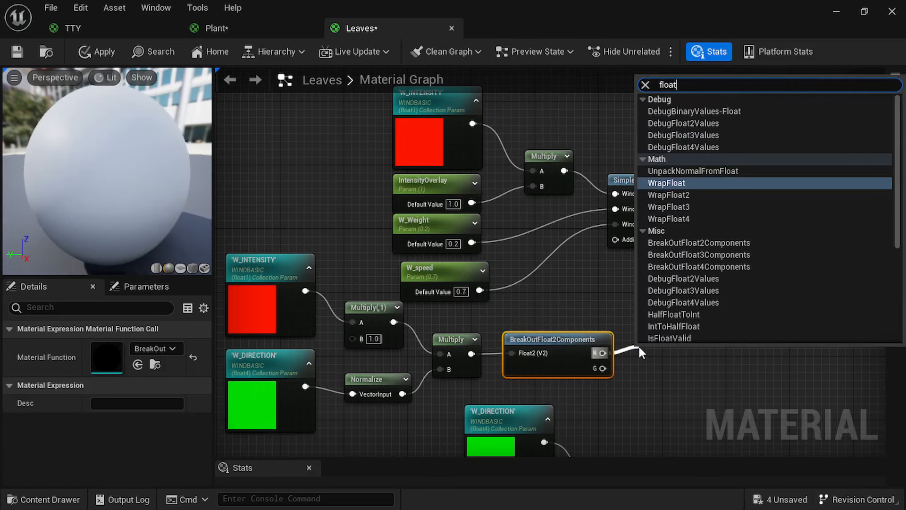
scroll(686, 270, "down", 5)
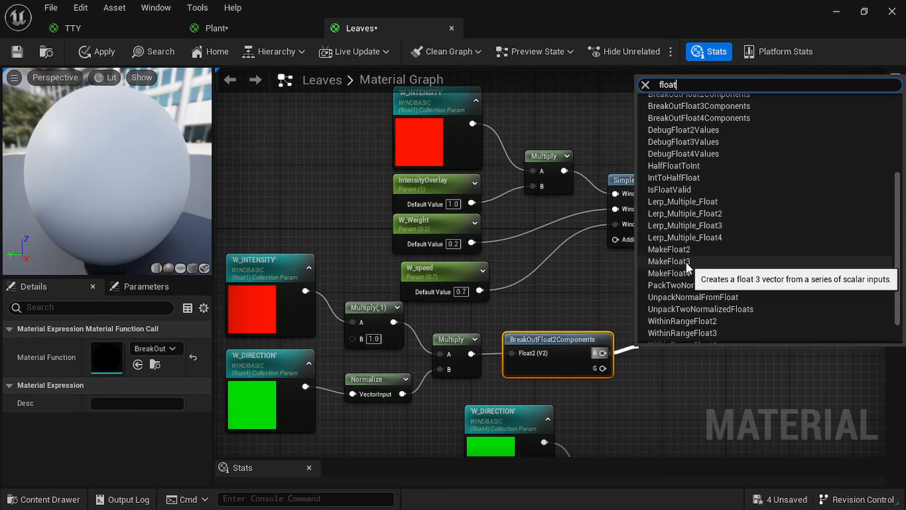
left_click(686, 262)
left_click_drag(667, 354, 662, 338)
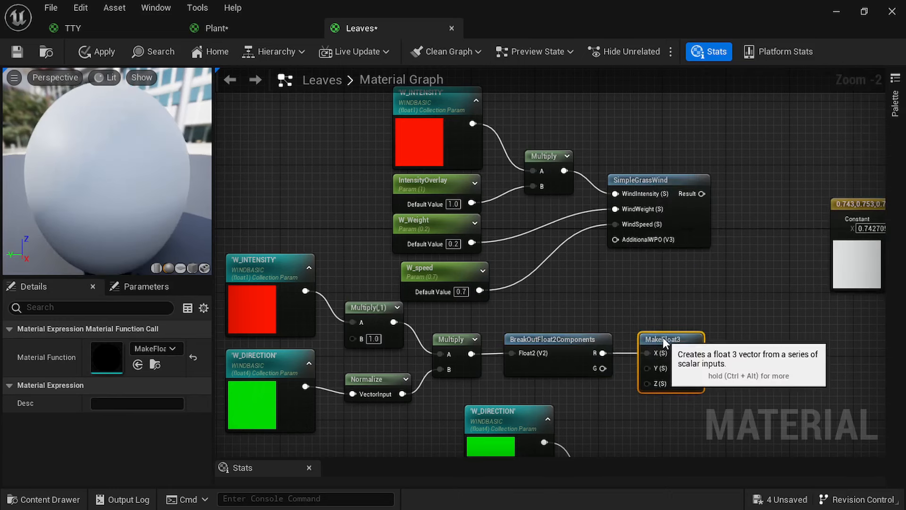
left_click(621, 372)
right_click_drag(604, 357, 621, 282)
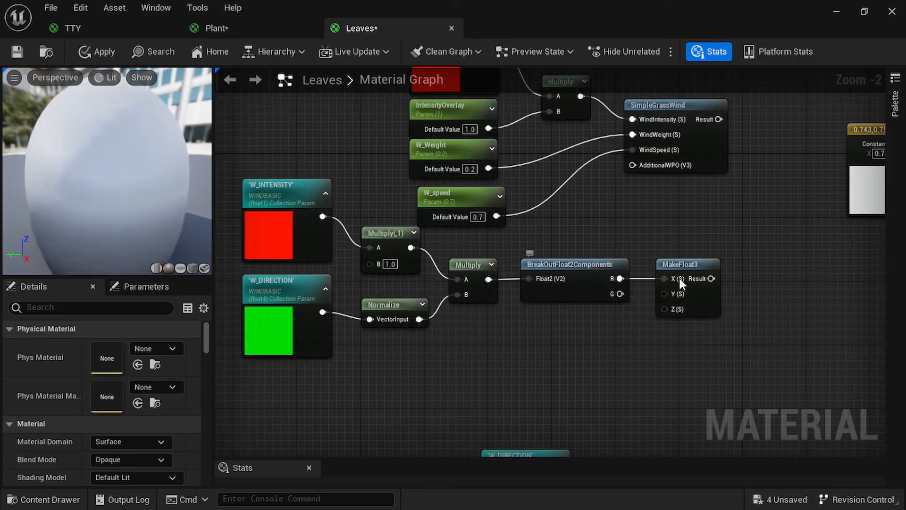
left_click_drag(620, 293, 666, 296)
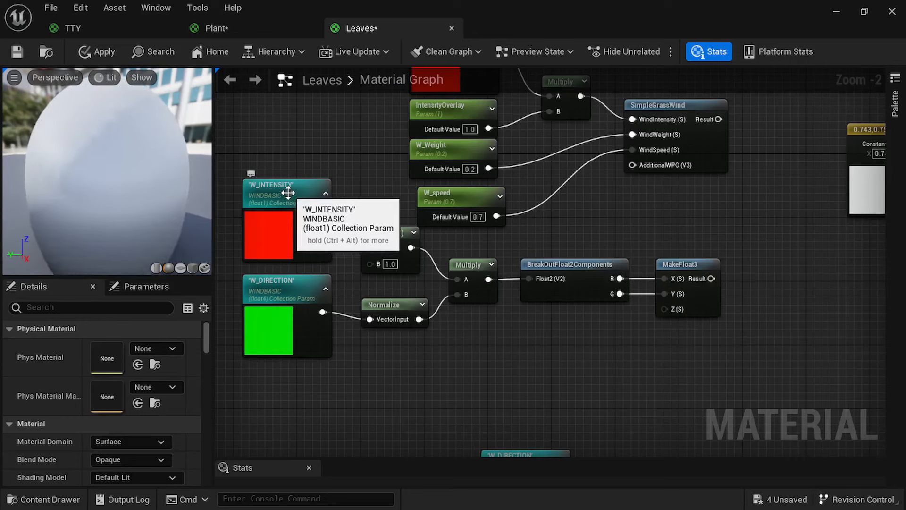
- Connect the W_INTENSITY copy to MakeFloat3's Z input and MakeFloat3's Result to SimpleGrassWind's AdditionalWPO input
left_click(318, 217)
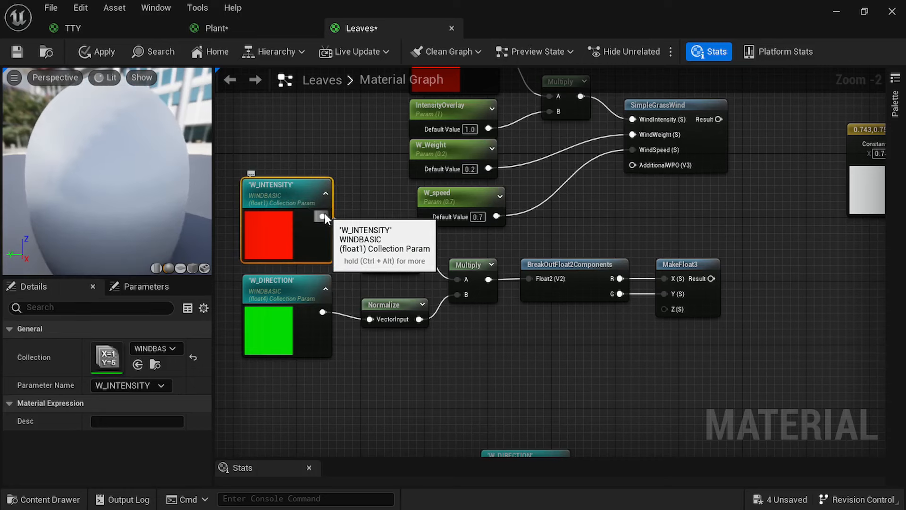
left_click_drag(323, 216, 668, 314)
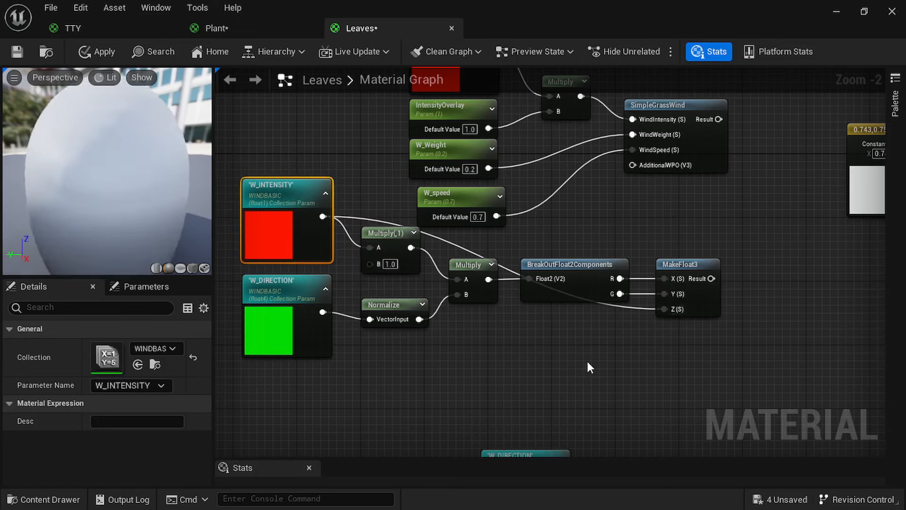
left_click(670, 350)
right_click_drag(684, 339, 561, 376)
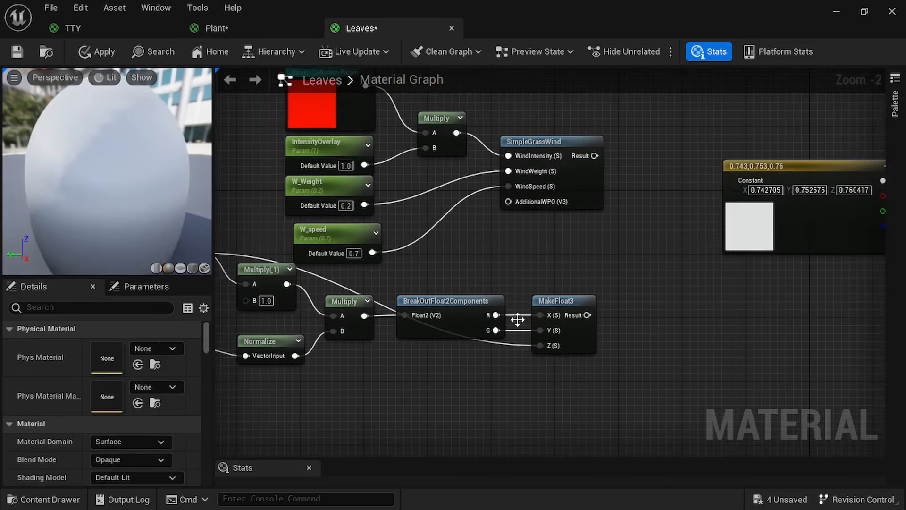
left_click_drag(587, 315, 511, 202)
- Move the whole node group feeding AdditionalWPO left so that MakeFloat3 sits before SimpleGrassWind
right_click_drag(628, 262, 748, 261)
left_click_drag(236, 372, 748, 261)
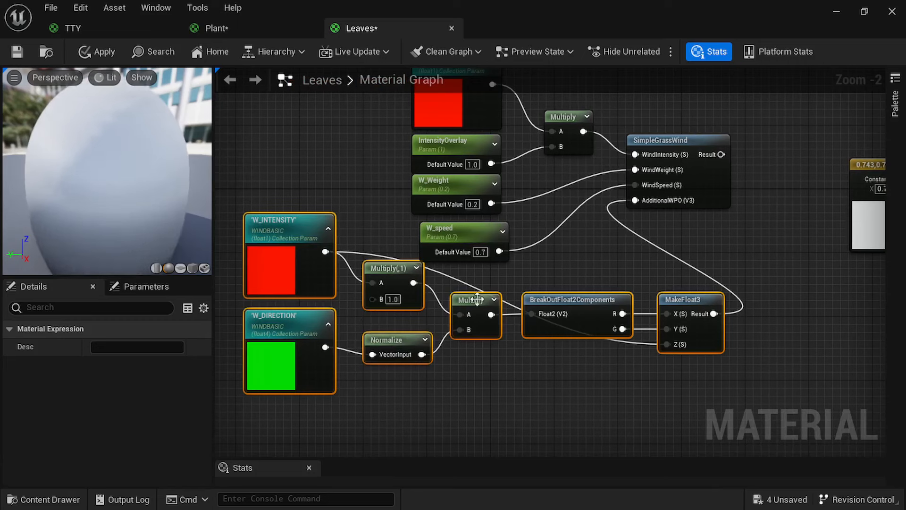
left_click_drag(688, 294, 556, 280)
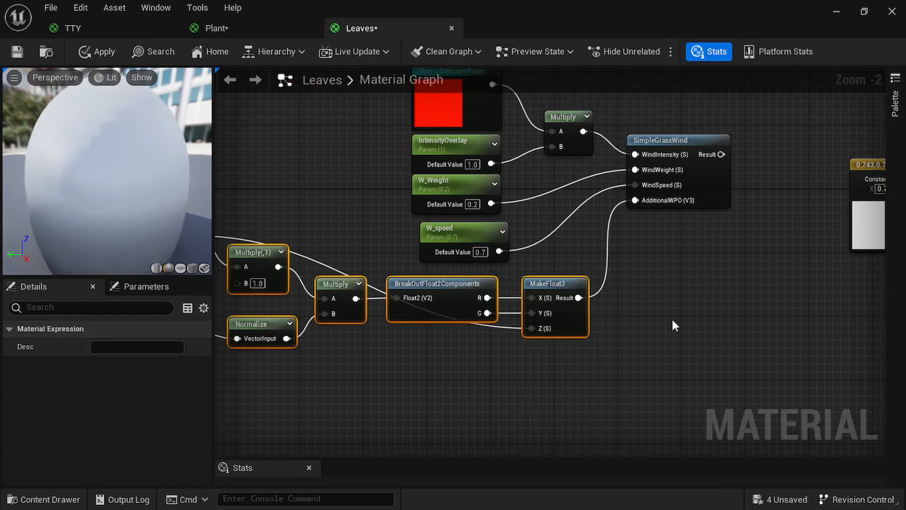
left_click(672, 319)
- Add a VertexColor node below and slightly to the right of SimpleGrassWind
scroll(704, 271, "down", 2)
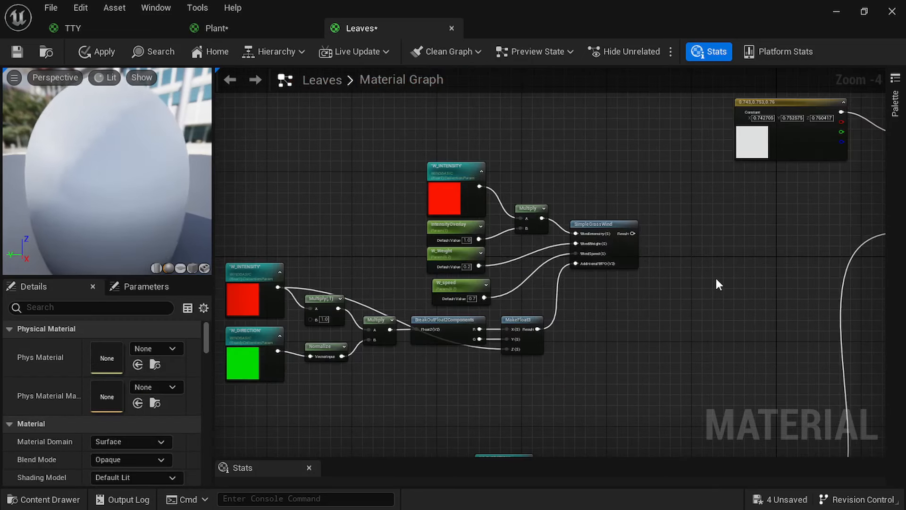
scroll(686, 275, "up", 1)
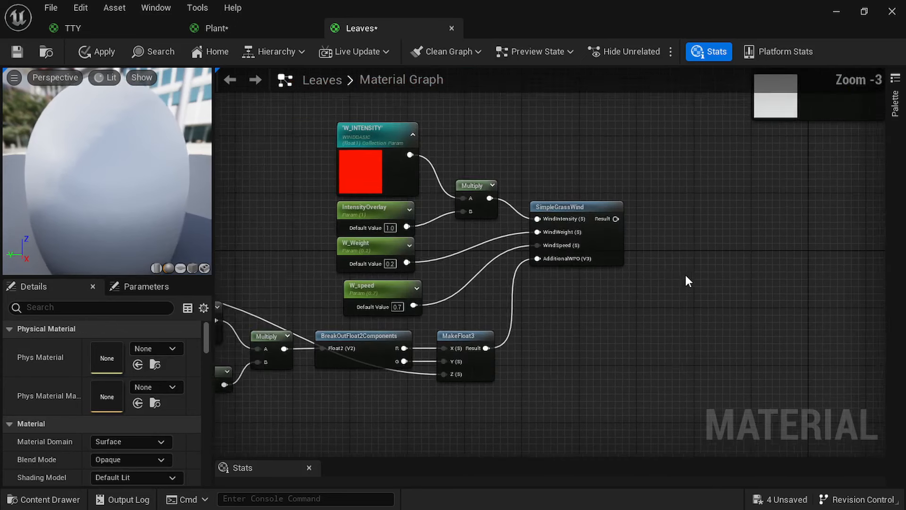
right_click_drag(686, 275, 635, 272)
right_click(551, 301)
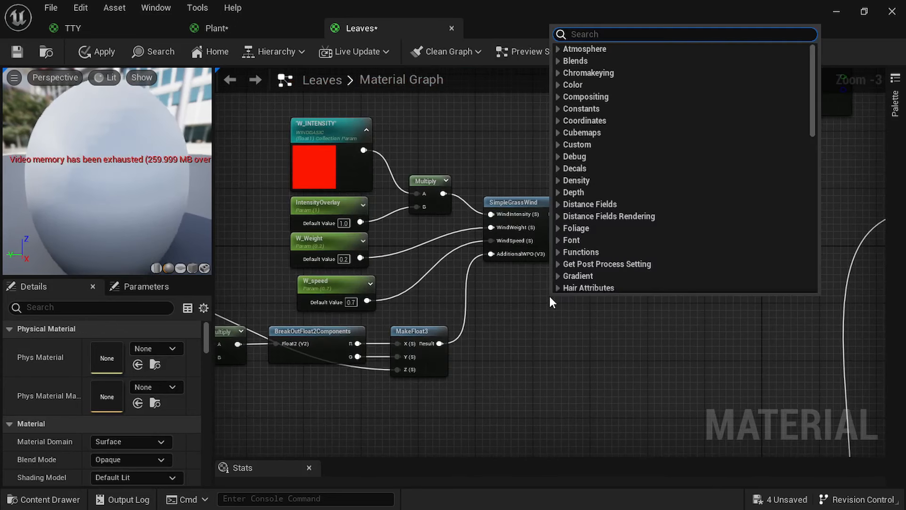
type("vert")
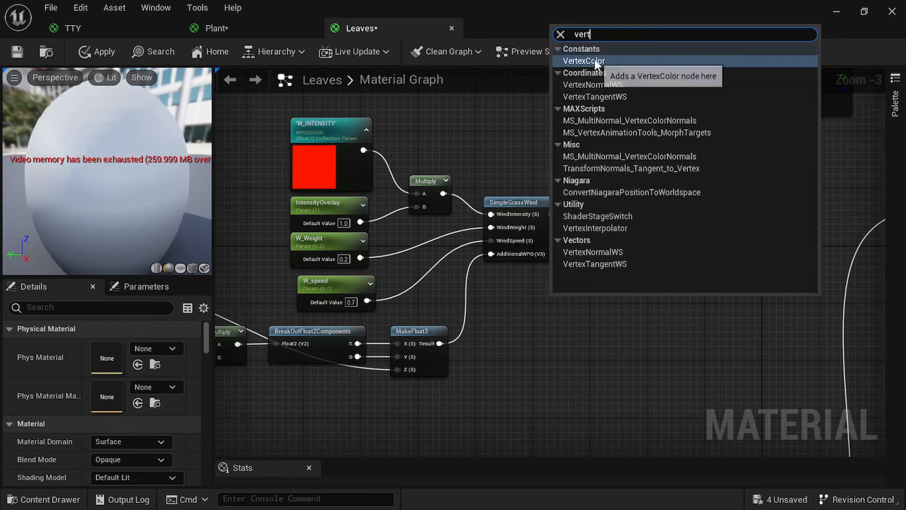
left_click(586, 60)
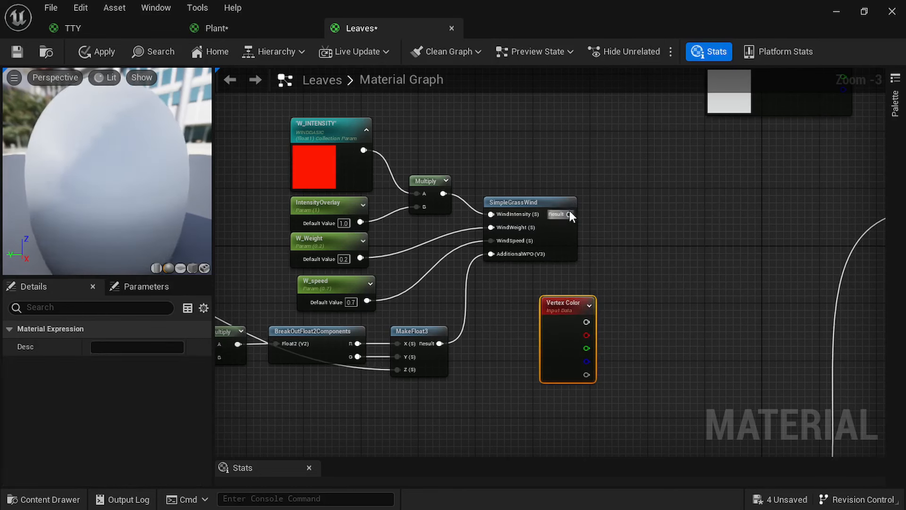
- Multiply SimpleGrassWind's Result by the Vertex Color node's red channel in a new Multiply node
left_click_drag(569, 214, 632, 227)
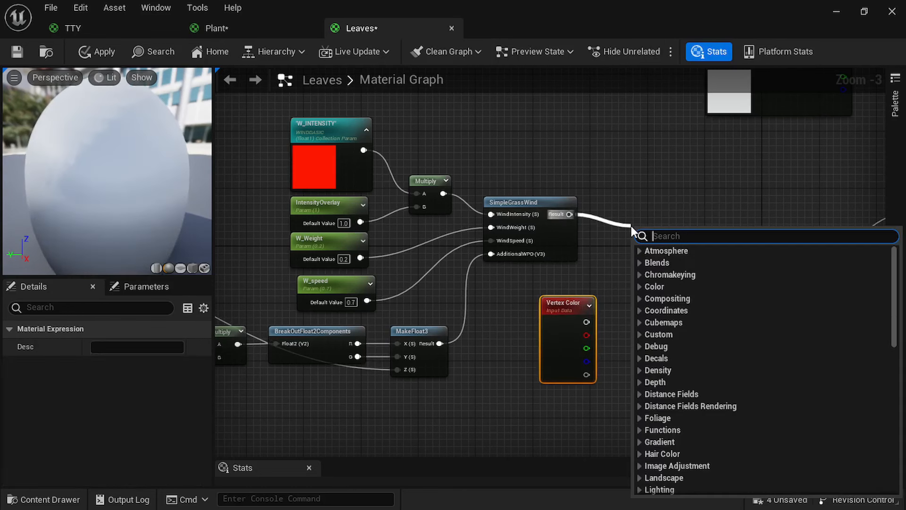
type("mul")
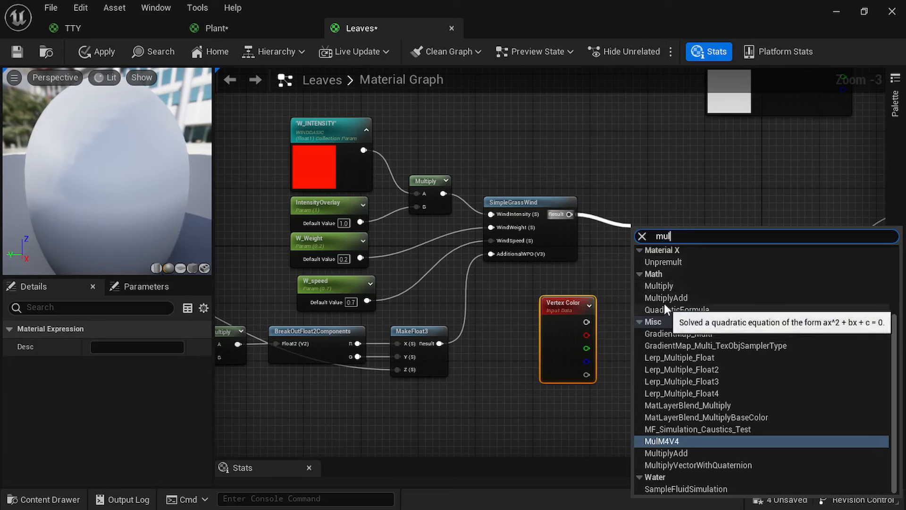
left_click(659, 285)
left_click_drag(586, 335, 641, 258)
- Create an Add node with the Vertex Color Multiply output in A and the RotateAboutAxis Multiply output in B
scroll(636, 310, "up", 1)
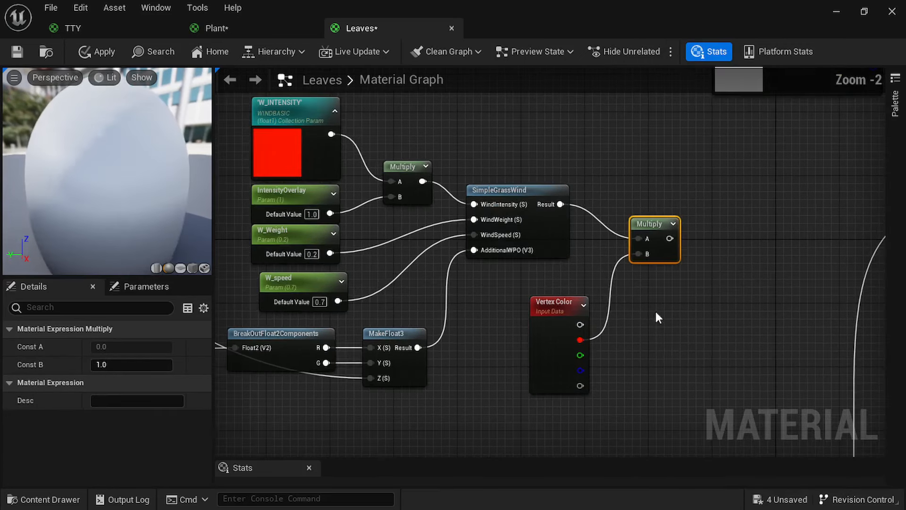
right_click_drag(655, 310, 600, 301)
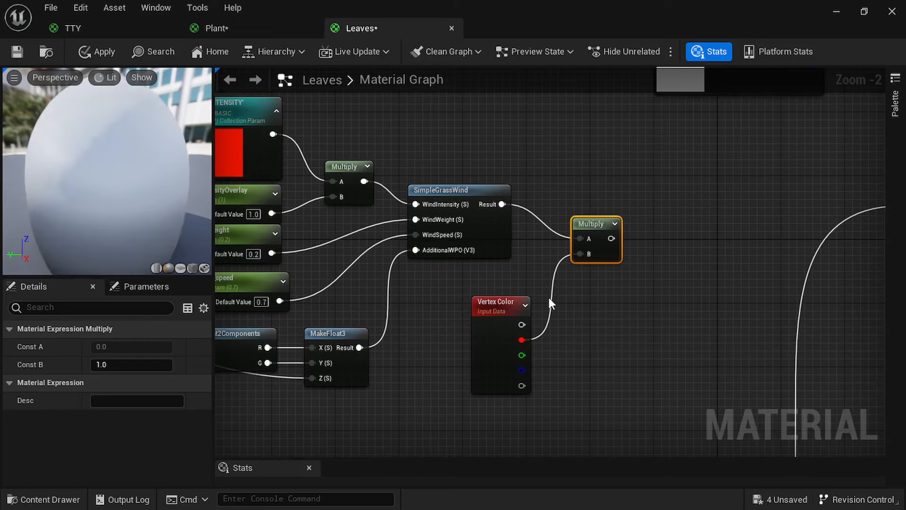
scroll(593, 302, "down", 1)
right_click_drag(593, 301, 537, 234)
key("a")
left_click(588, 189)
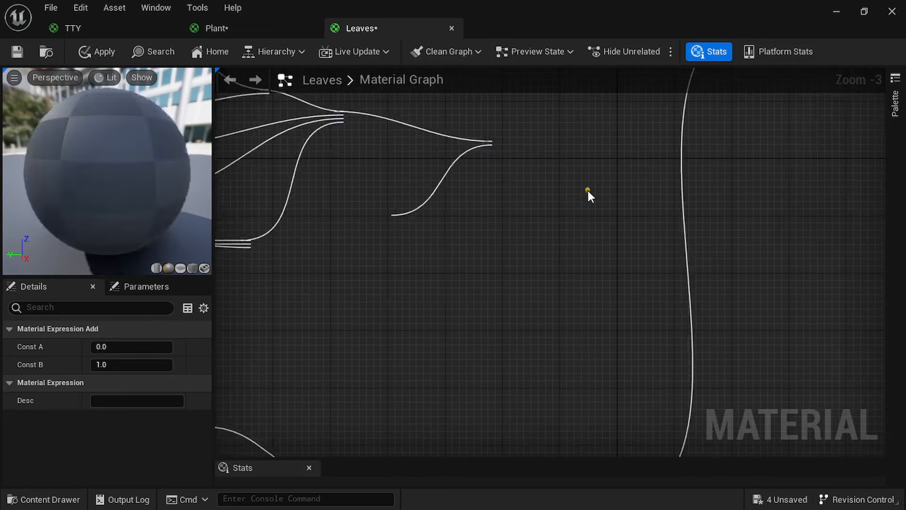
right_click_drag(621, 328, 600, 207)
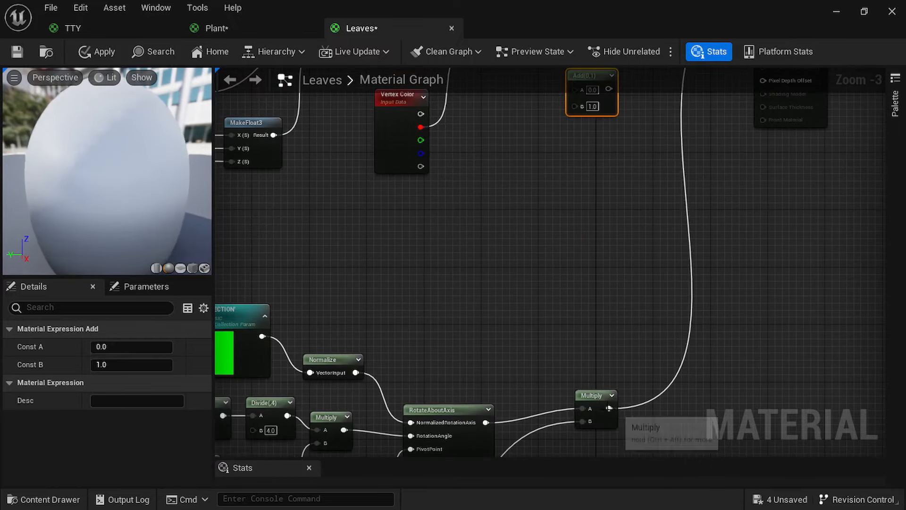
left_click_drag(609, 409, 575, 105)
right_click_drag(506, 164, 516, 286)
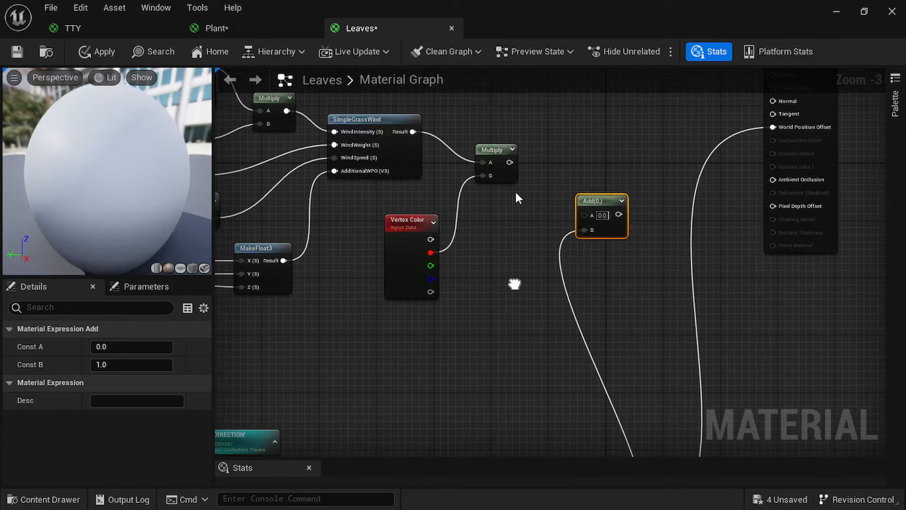
left_click_drag(509, 162, 589, 218)
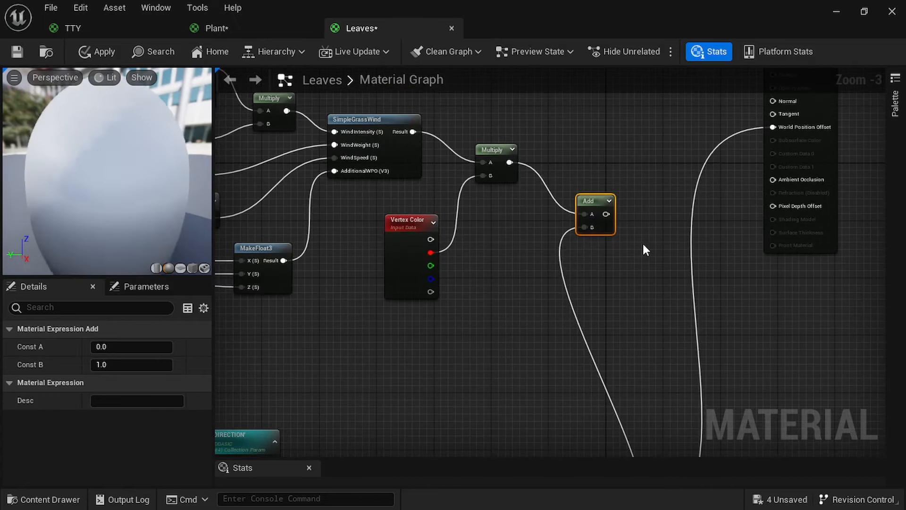
- Connect the new Add node's output to the material's World Position Offset and apply the Leaves material
right_click_drag(643, 243, 589, 295)
left_click_drag(553, 261, 720, 174)
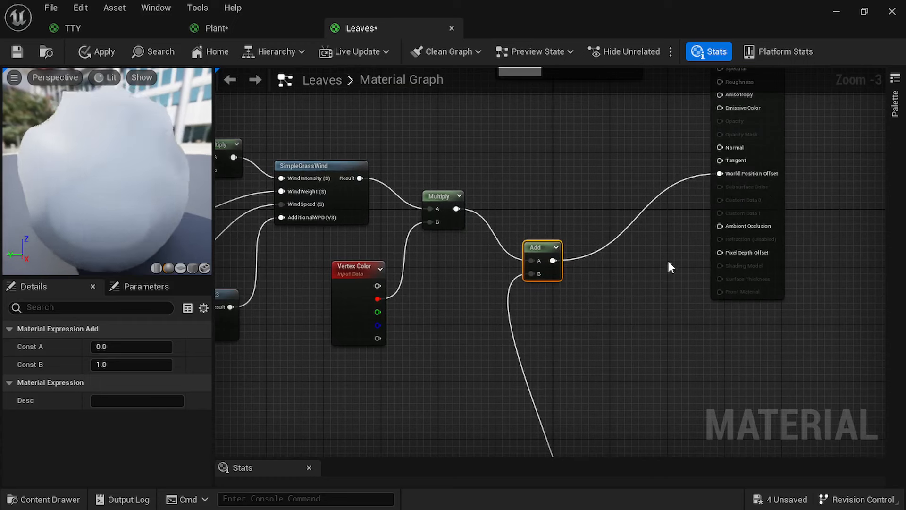
left_click(630, 302)
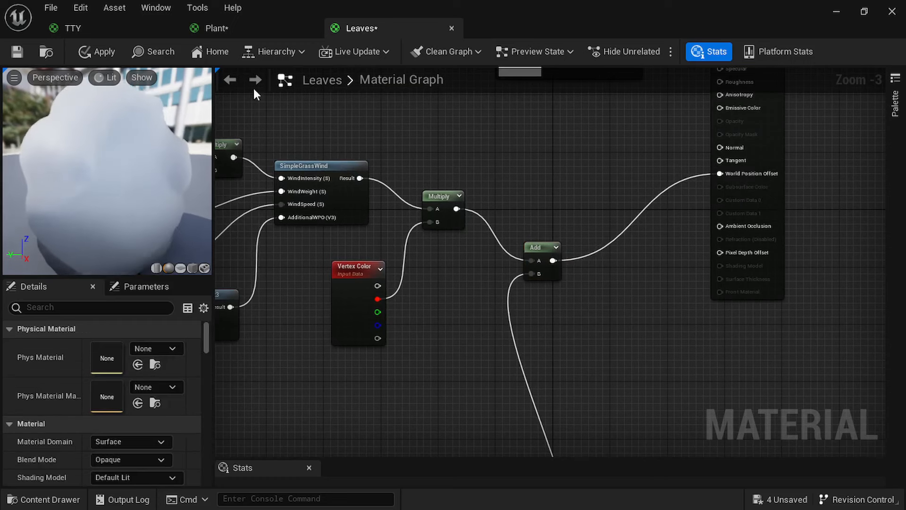
left_click(98, 52)
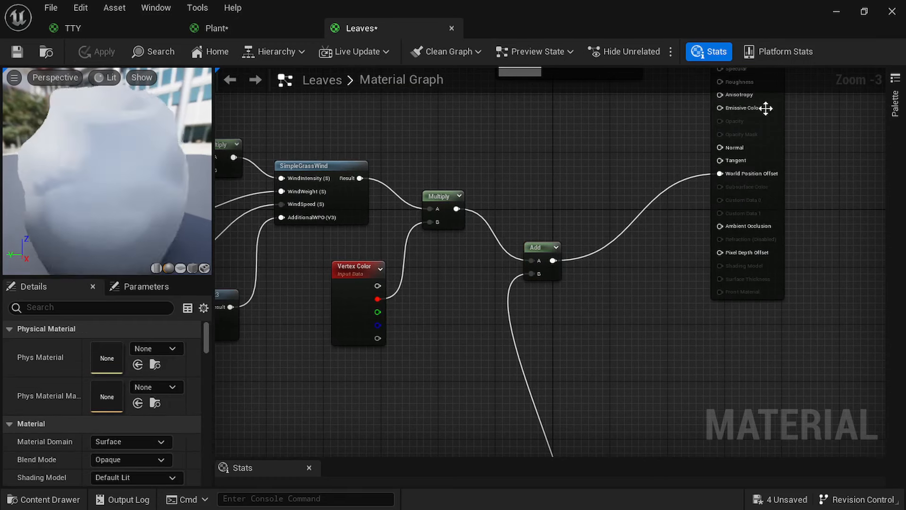
- Switch to Blender and examine how the FPlantB mesh's UVs are laid out on the GrassUE5_D texture
left_click(834, 8)
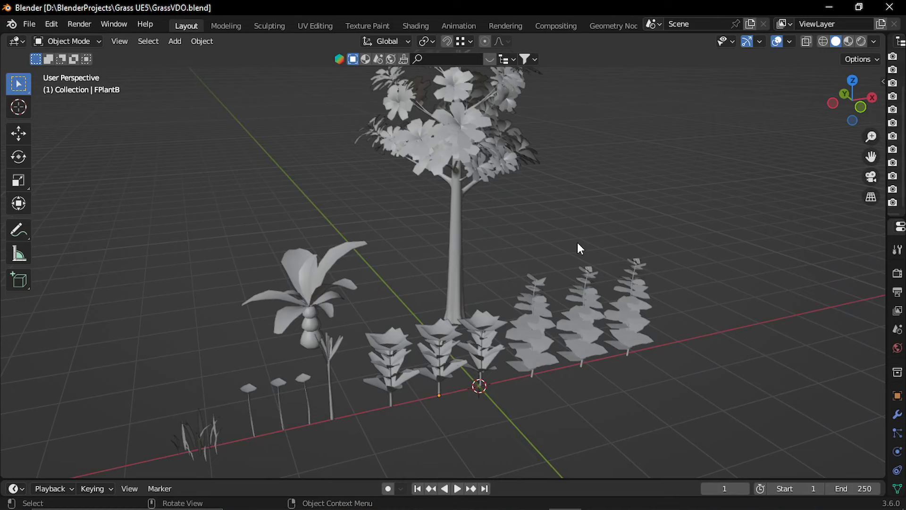
mouse_move(469, 293)
middle_mouse_down()
mouse_move(483, 282)
mouse_move(472, 297)
middle_mouse_up()
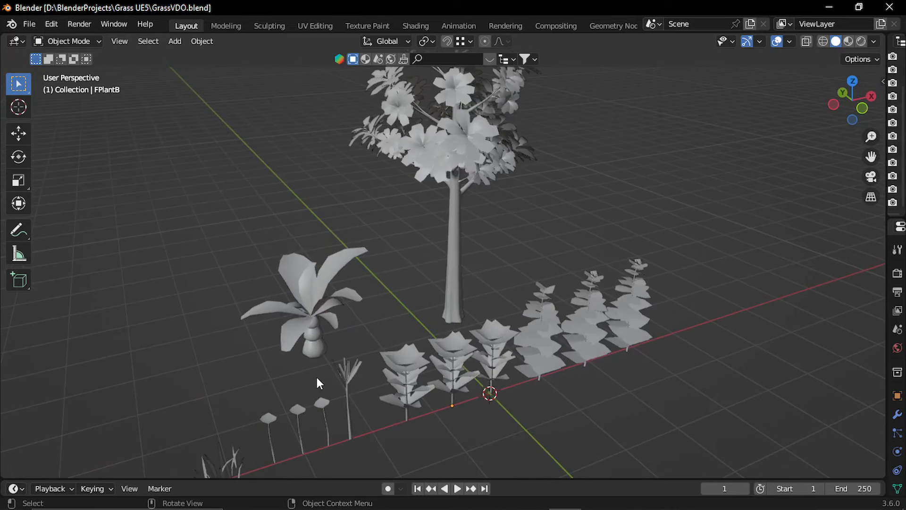
middle_click_drag(435, 234, 380, 186)
left_click(325, 25)
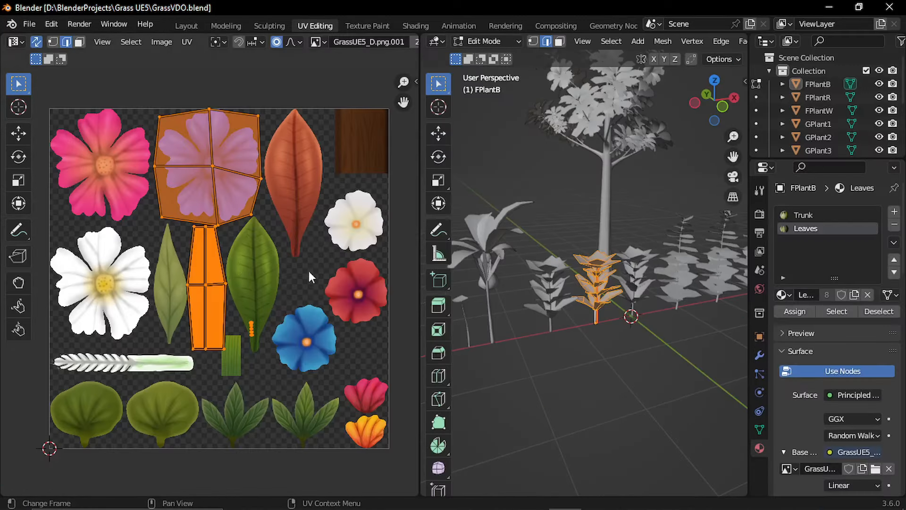
key("Tab")
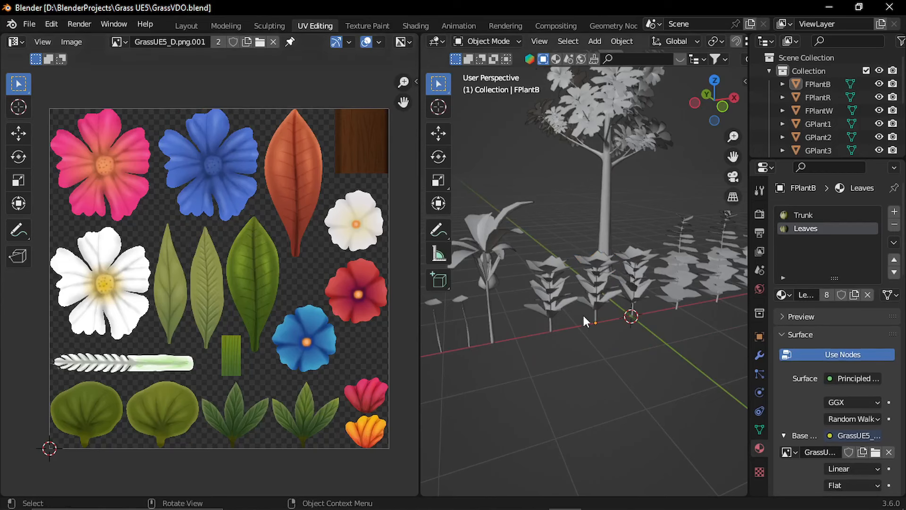
left_click(596, 290)
key("Tab")
key("Tab")
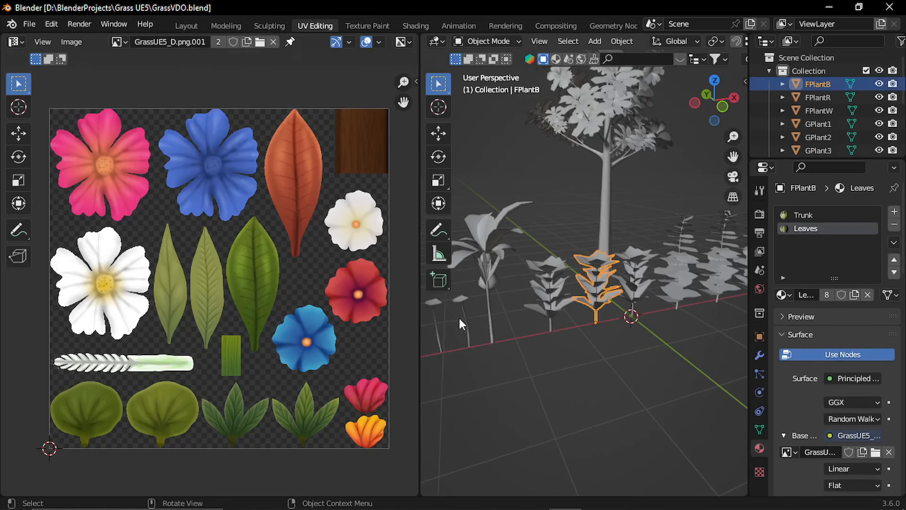
- Examine the UV layout of the Plant1 mesh on the white grass strip of the texture
middle_click_drag(495, 317, 628, 310, "shift")
scroll(568, 326, "up", 2)
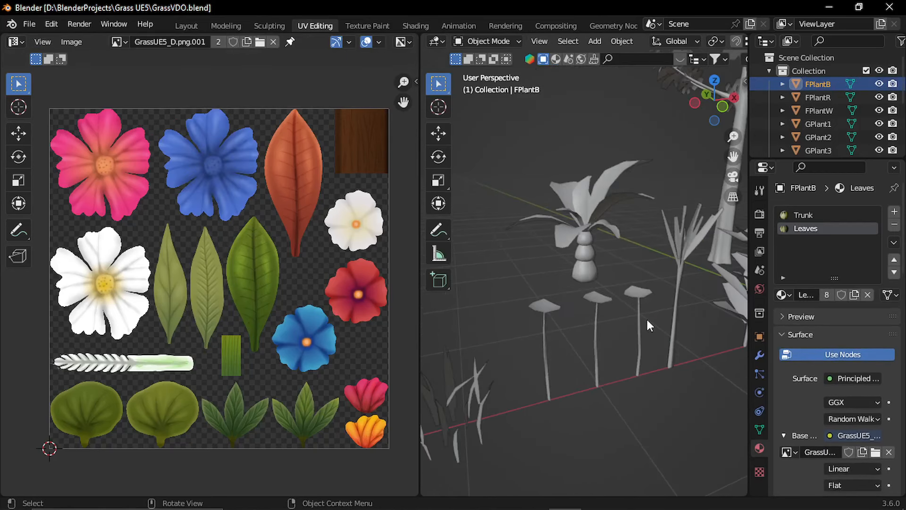
left_click(685, 263)
key("Tab")
scroll(132, 382, "up", 3)
middle_click_drag(132, 382, 191, 335)
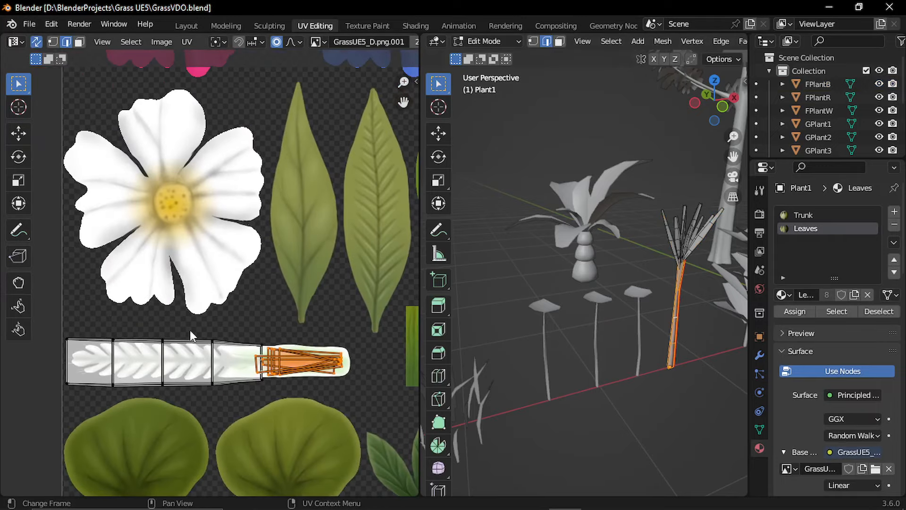
scroll(643, 310, "down", 2)
key("Tab")
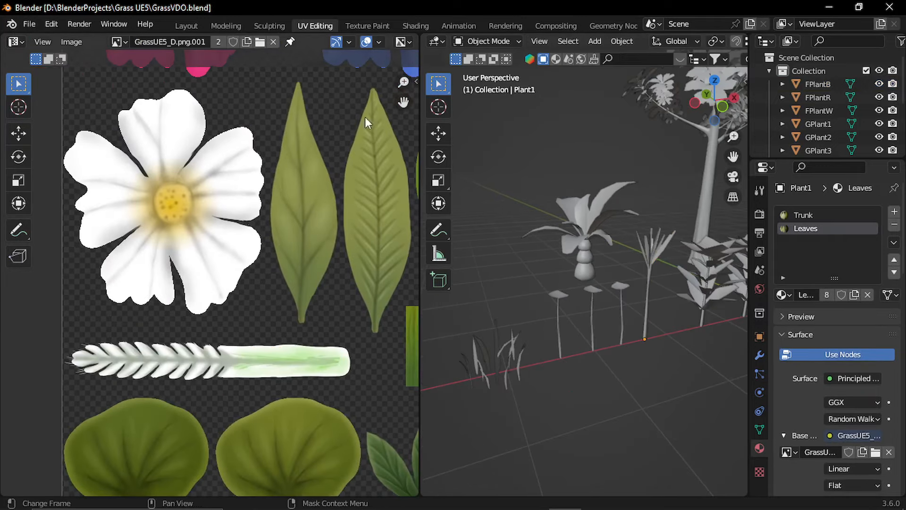
- Return to the Layout workspace and review the plant meshes along with Plant1's Trunk and Leaves material slots
left_click(193, 24)
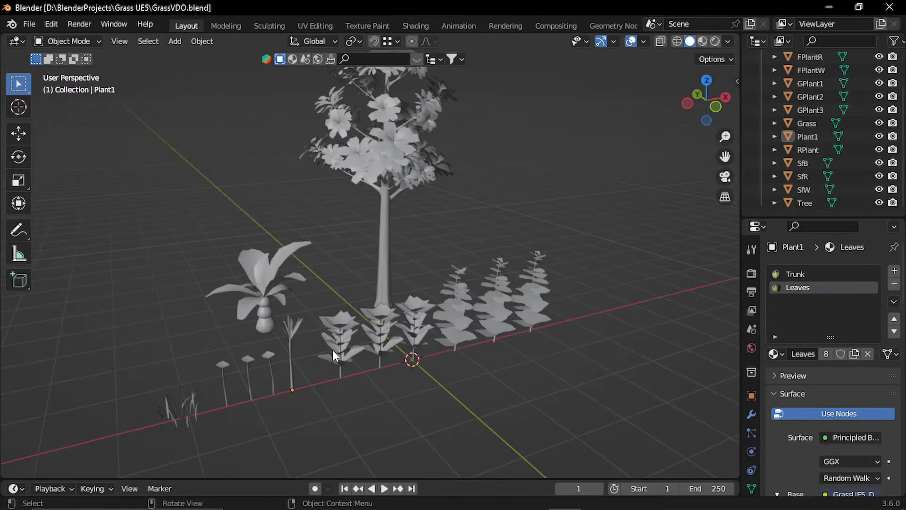
left_click_drag(576, 259, 231, 382)
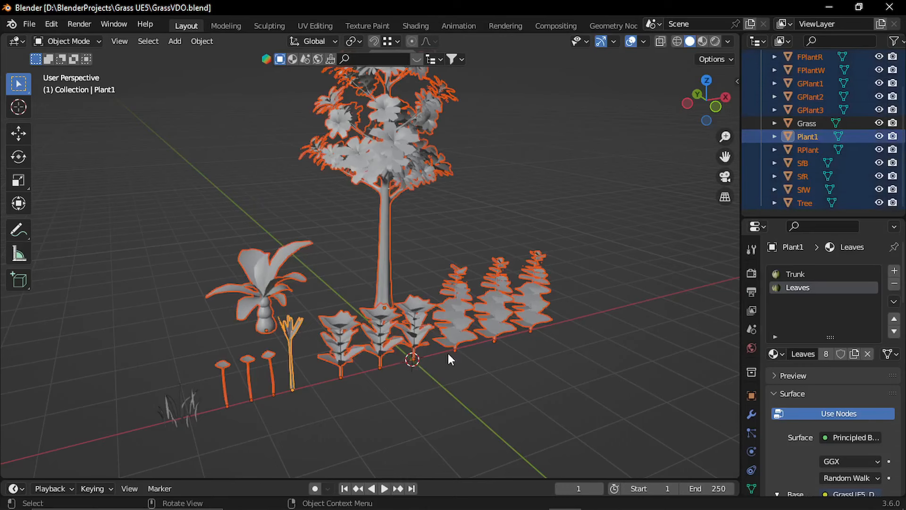
left_click(636, 322)
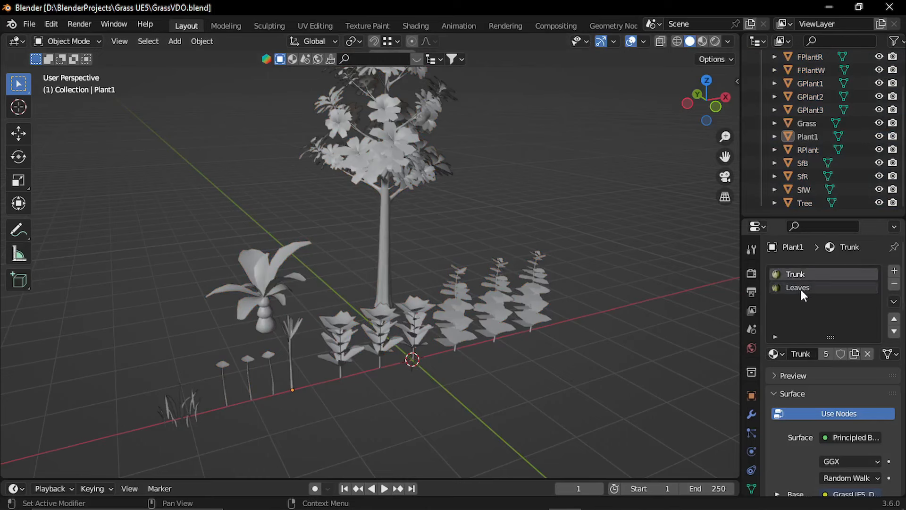
left_click(806, 289)
- Inspect the FPlantR mesh's leaves and stem in Vertex Paint mode, then return to Object Mode
middle_click_drag(445, 387, 376, 276)
left_click(376, 276)
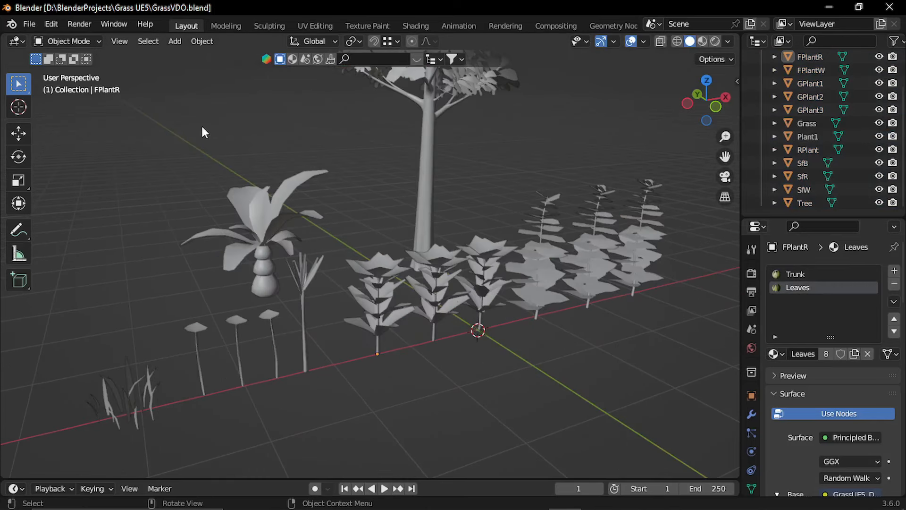
left_click(71, 42)
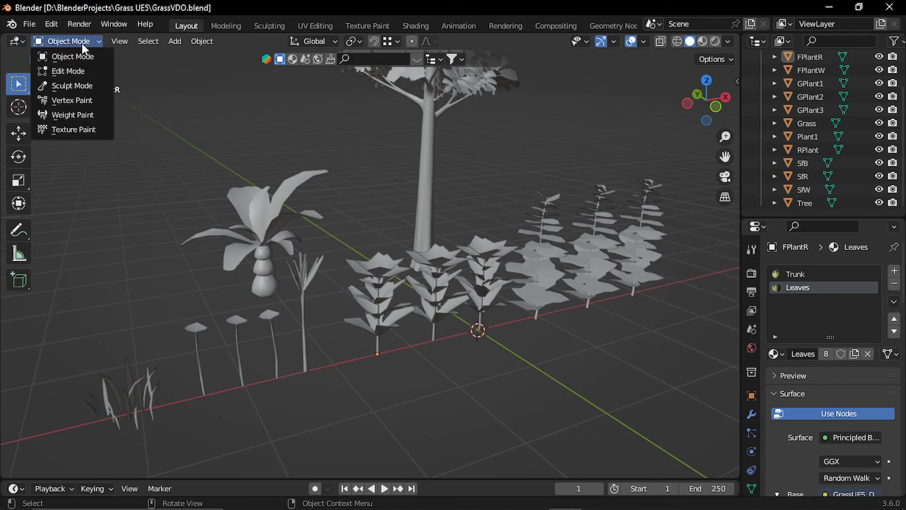
left_click(72, 100)
scroll(330, 222, "up", 4)
middle_click_drag(330, 222, 346, 246)
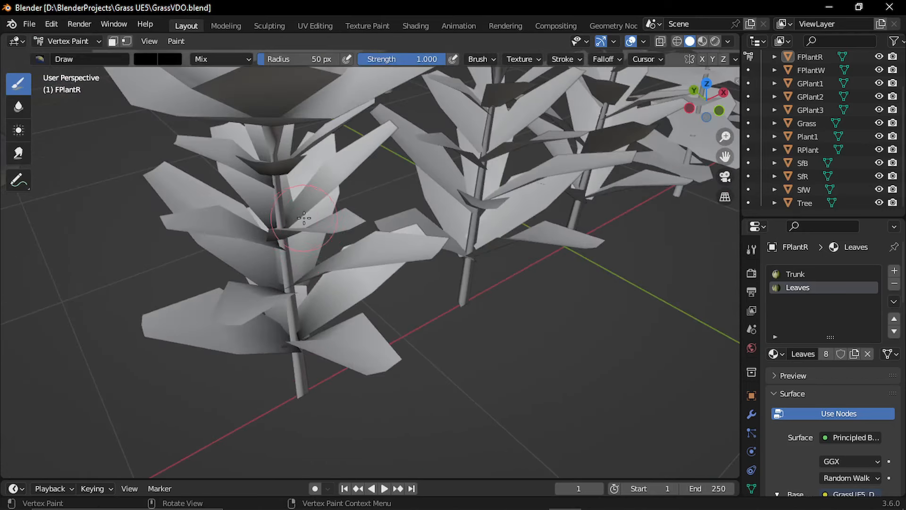
mouse_move(330, 201)
middle_mouse_down()
mouse_move(334, 267)
mouse_move(335, 229)
mouse_move(317, 204)
middle_mouse_up()
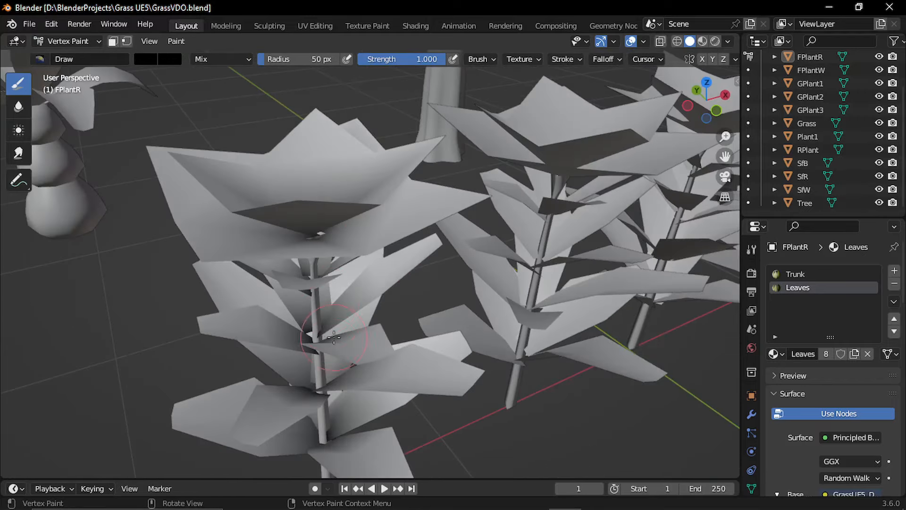
middle_click_drag(328, 377, 326, 357)
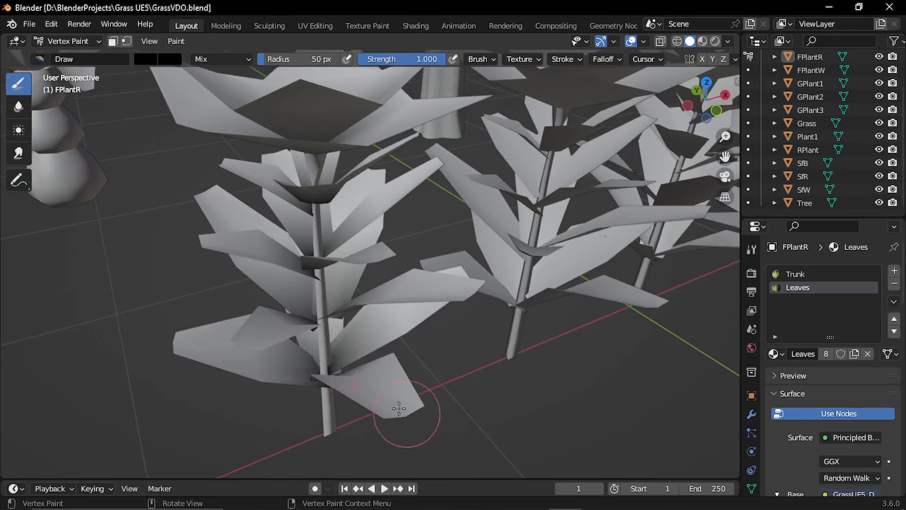
scroll(304, 195, "down", 2)
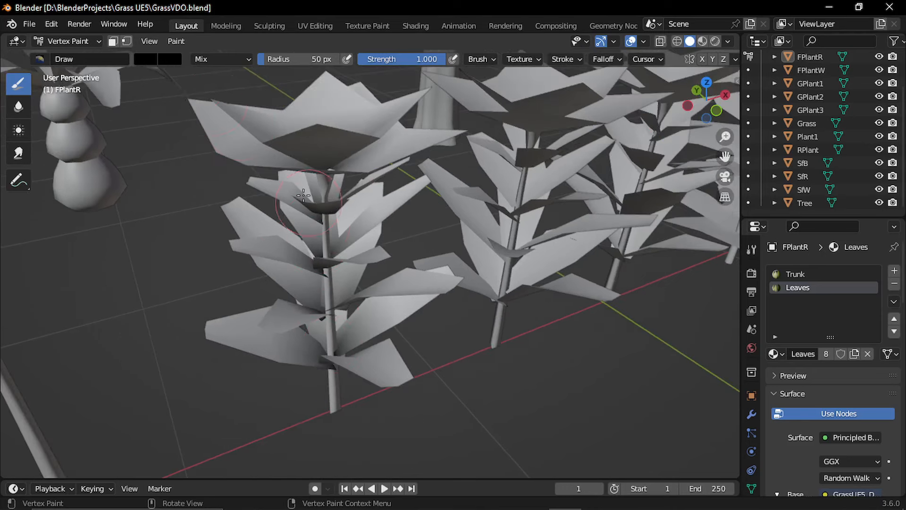
left_click(98, 48)
left_click(71, 58)
scroll(522, 242, "down", 5)
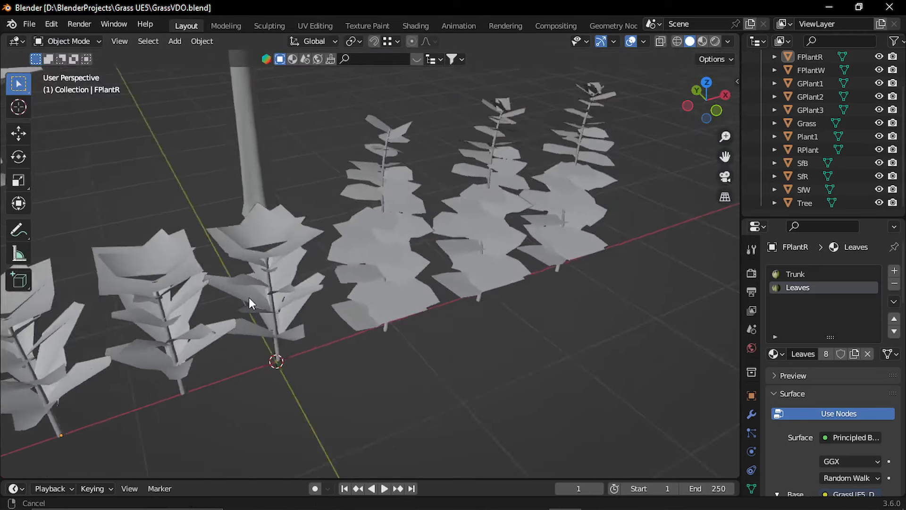
- Inspect the GPlant1 mesh in Vertex Paint mode, then return to Object Mode and deselect it
left_click(235, 180)
left_click(83, 42)
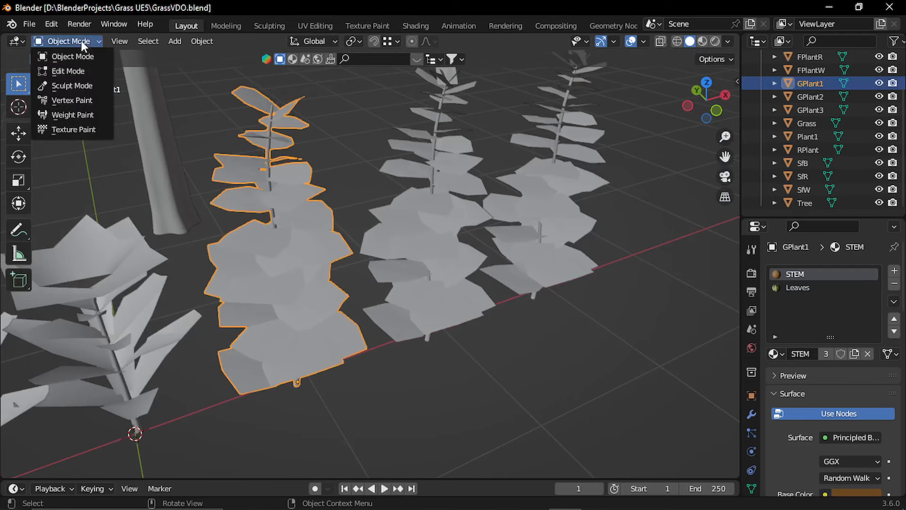
left_click(71, 100)
mouse_move(325, 231)
middle_mouse_down()
mouse_move(395, 259)
mouse_move(538, 230)
mouse_move(558, 178)
mouse_move(558, 142)
mouse_move(317, 189)
middle_mouse_up()
key("Tab")
left_click(68, 41)
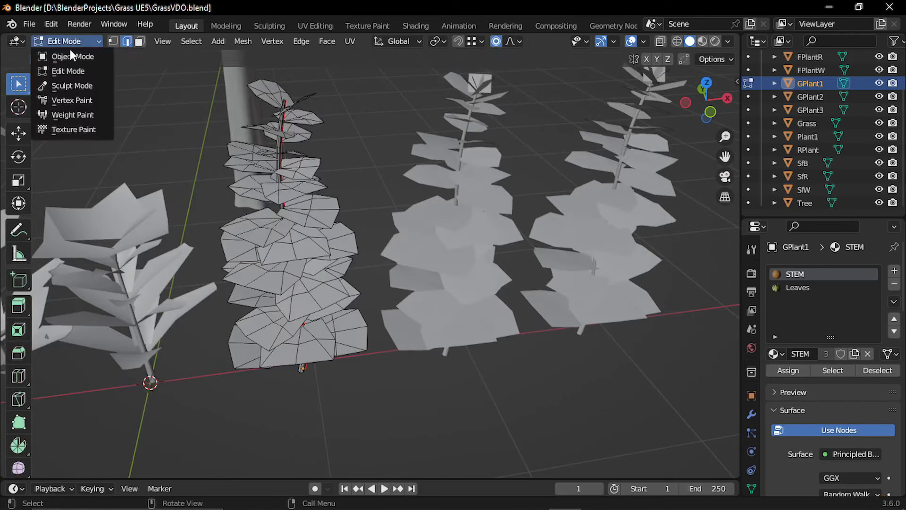
left_click(70, 55)
left_click(293, 126, "shift")
- Examine the Tree mesh's vertex colors in Vertex Paint mode, viewing its leaf clusters and trunk up close
key("shift+grave")
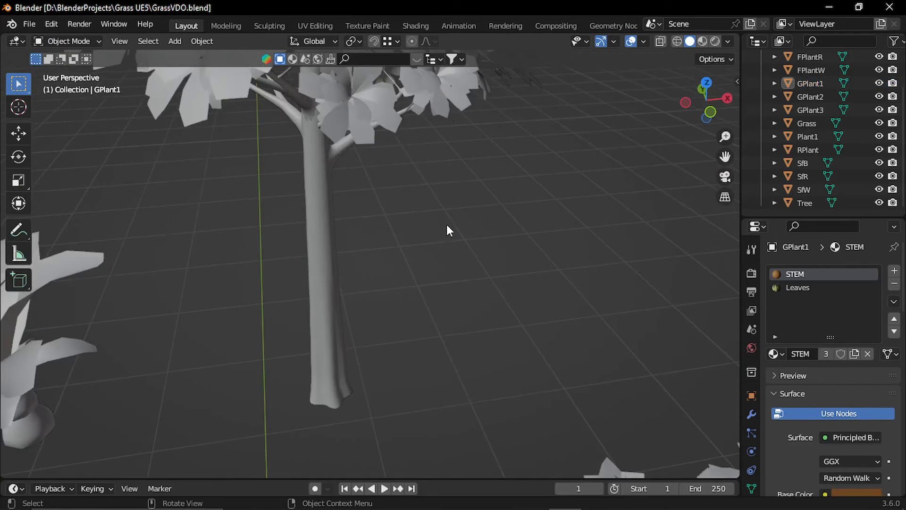
scroll(446, 226, "down", 8)
middle_click_drag(391, 278, 447, 234)
middle_click_drag(456, 291, 399, 287)
left_click(399, 287)
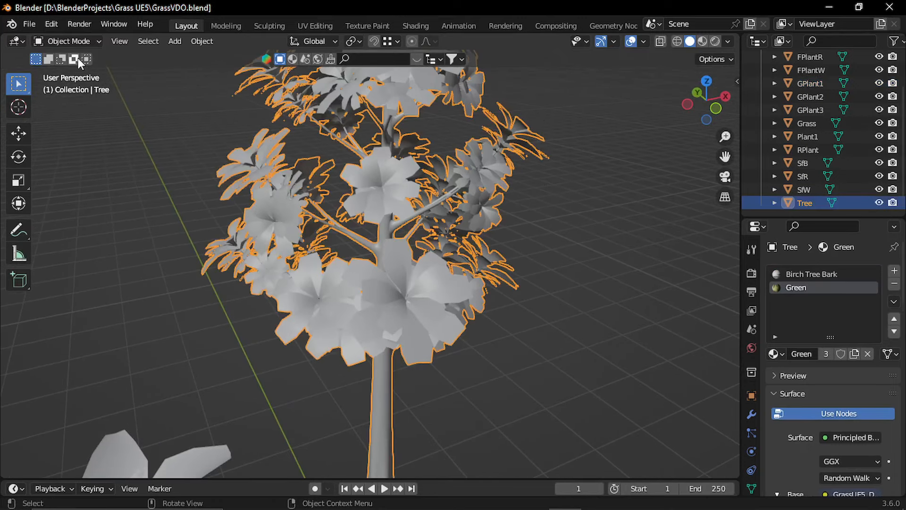
left_click(77, 43)
left_click(79, 101)
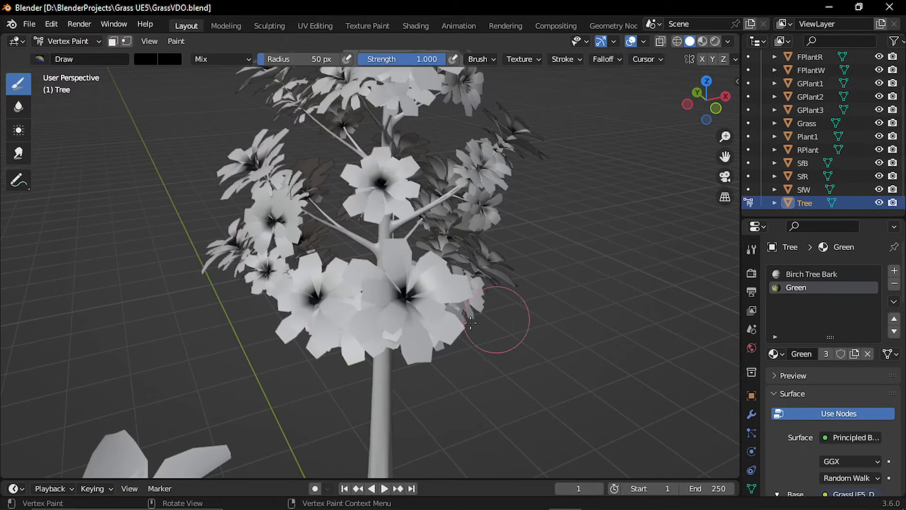
middle_click_drag(471, 323, 364, 386)
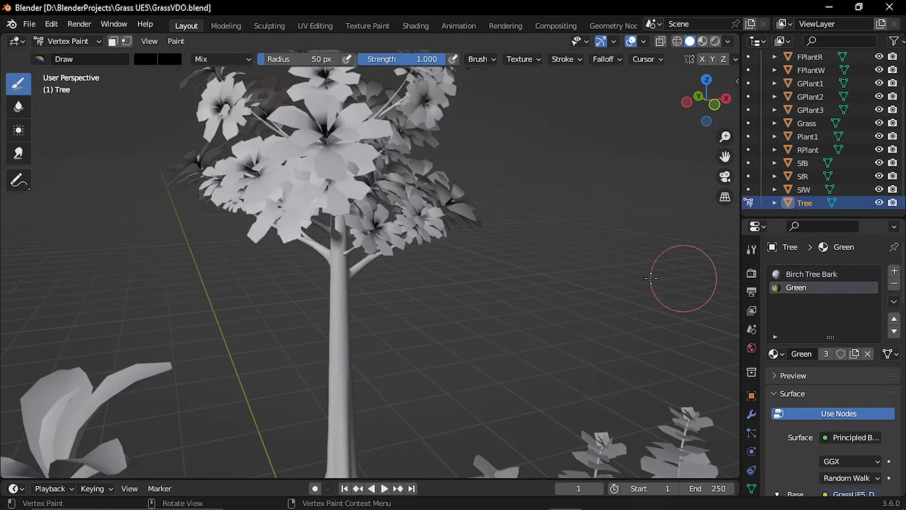
middle_click_drag(349, 203, 391, 285, "shift")
scroll(373, 326, "up", 5)
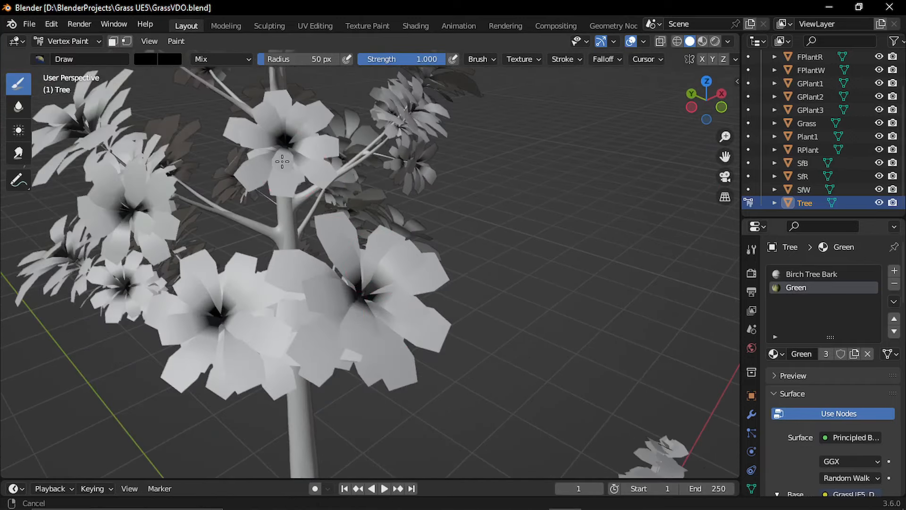
middle_click_drag(282, 161, 302, 155)
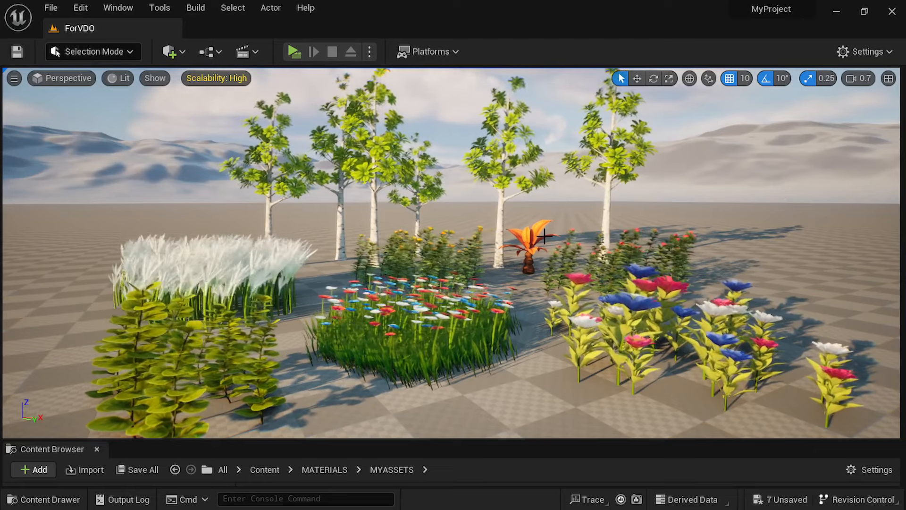
- Switch to the ForVDO level in Unreal Editor, look over the wind-animated foliage, and enlarge the Content Browser
right_click_drag(451, 253, 471, 244)
key("w")
key("s")
key("d")
key("s")
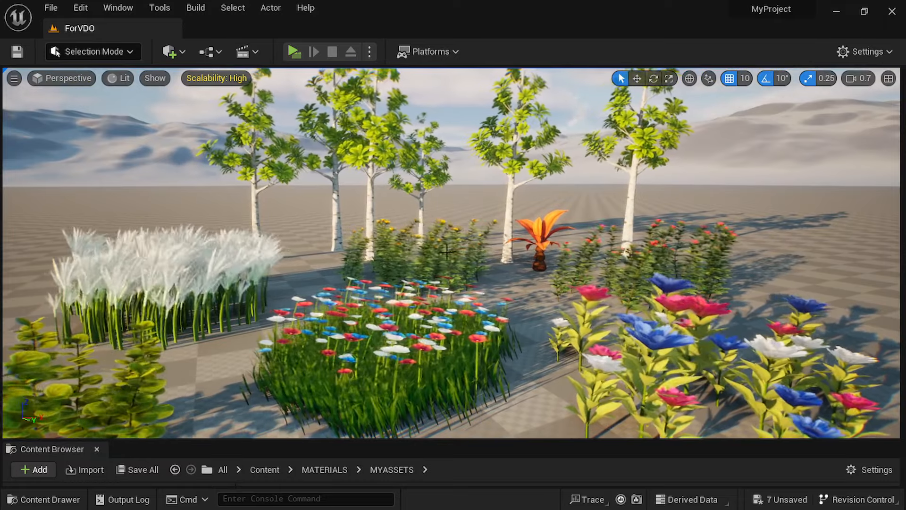
left_click_drag(464, 440, 460, 297)
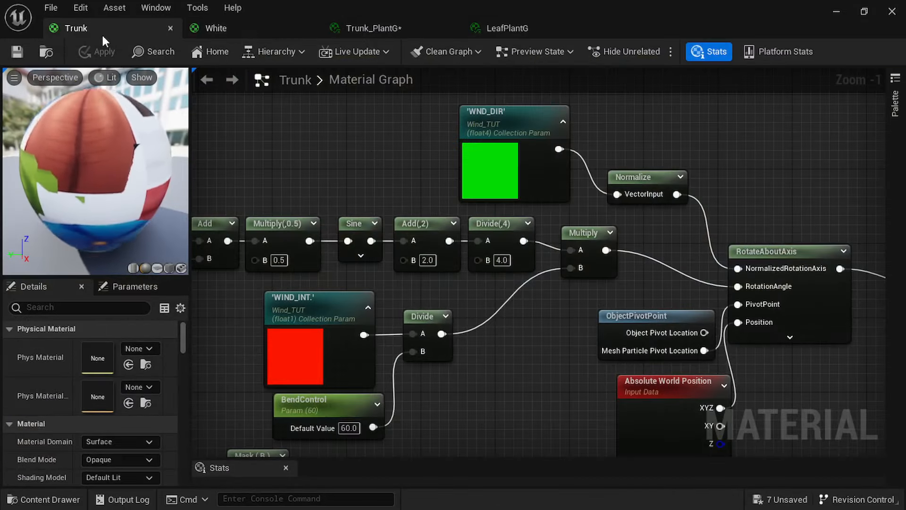
- Compare the Trunk and White material graphs, checking the BendControl parameter that divides the wind intensity
left_click(222, 28)
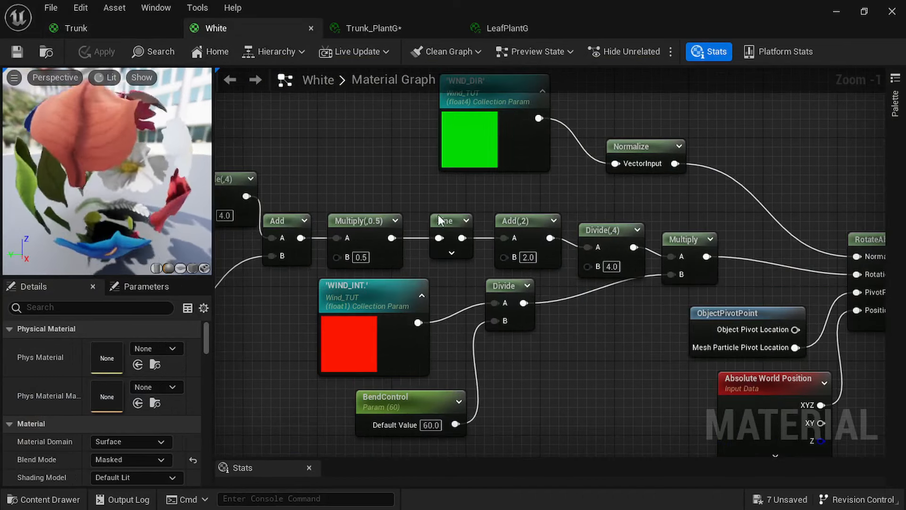
left_click(109, 32)
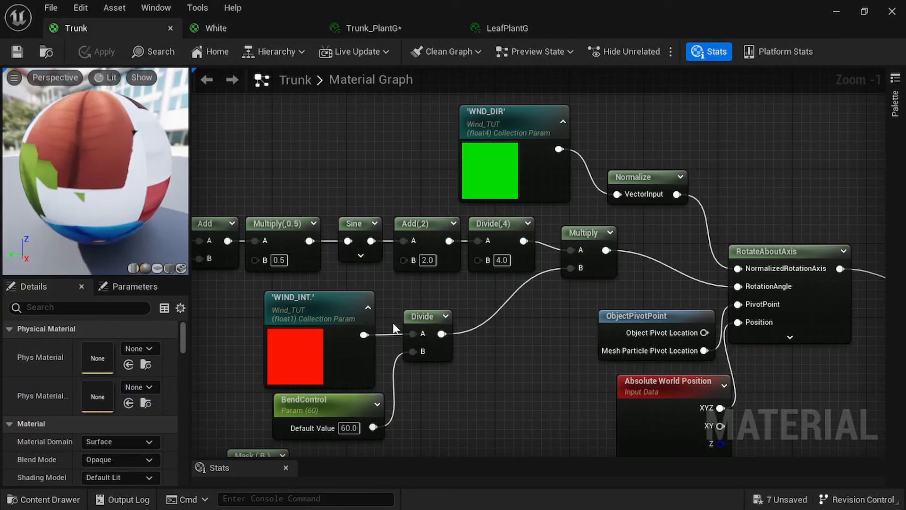
right_click_drag(334, 324, 369, 318)
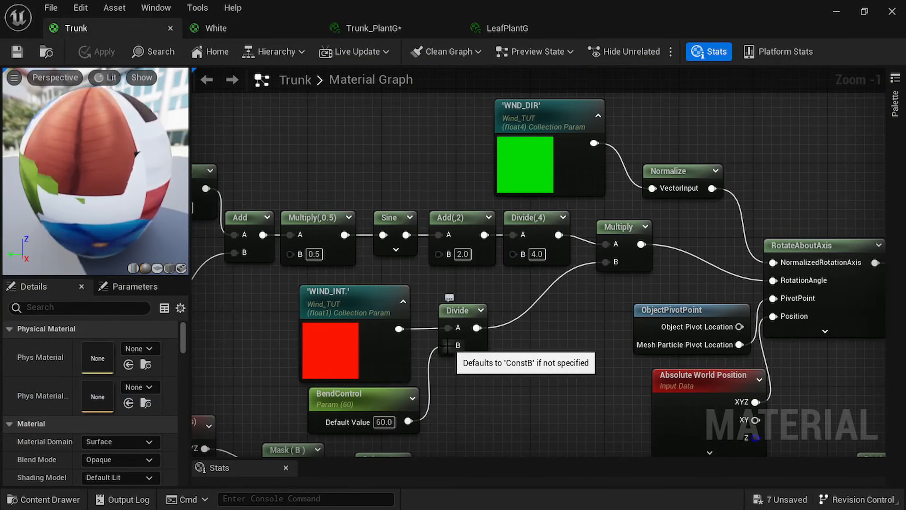
left_click(372, 398)
left_click(256, 28)
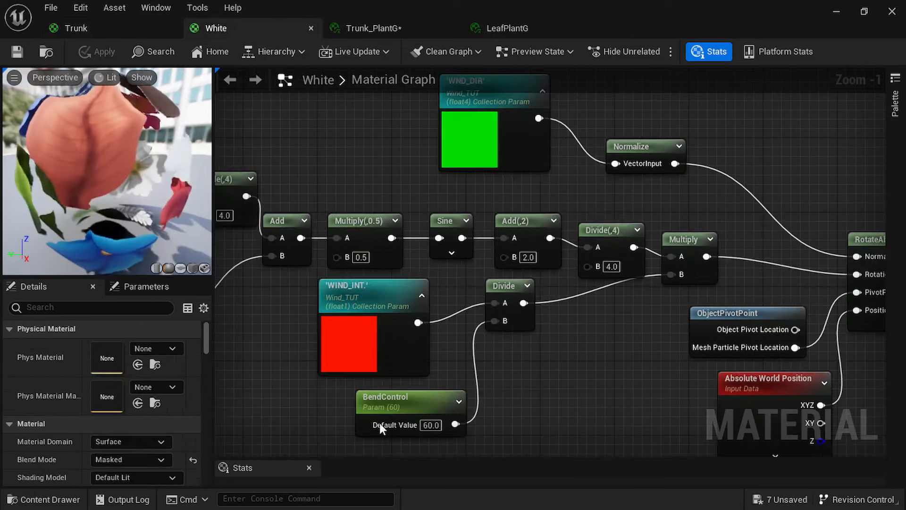
- Inspect the White material's BendControl parameter and compare the BendControl overrides in the Trunk_PlantG and LeafPlantG instances
left_click(381, 402)
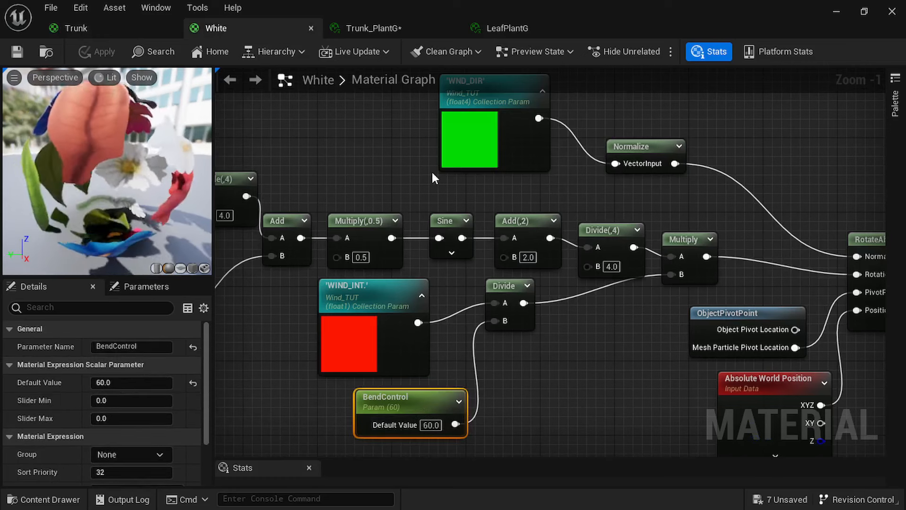
left_click(368, 29)
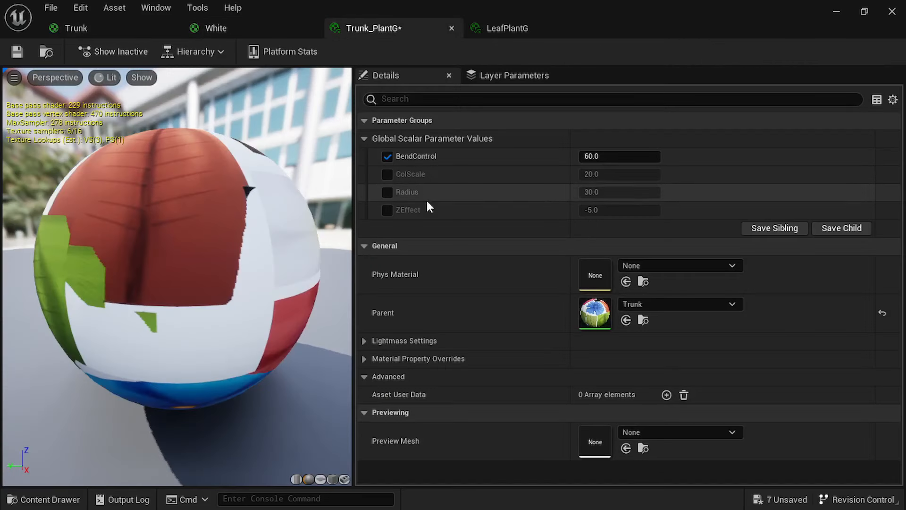
left_click(519, 28)
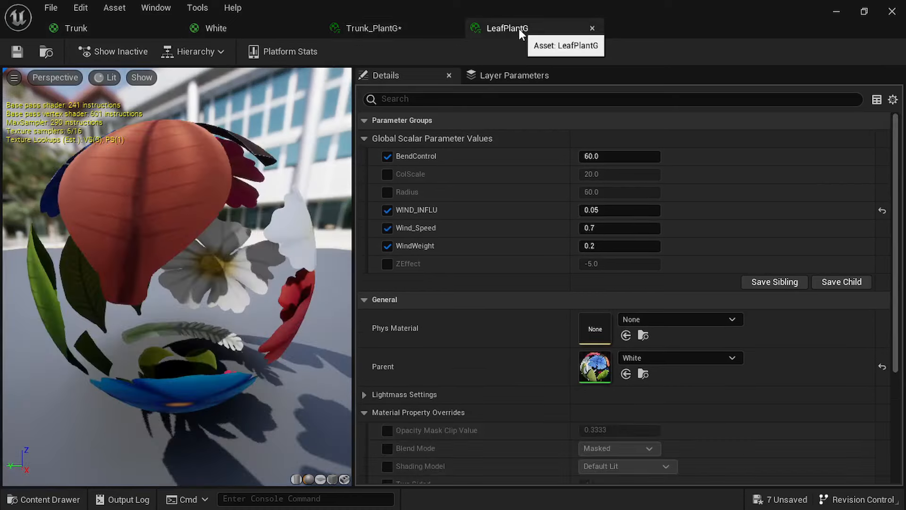
left_click(387, 29)
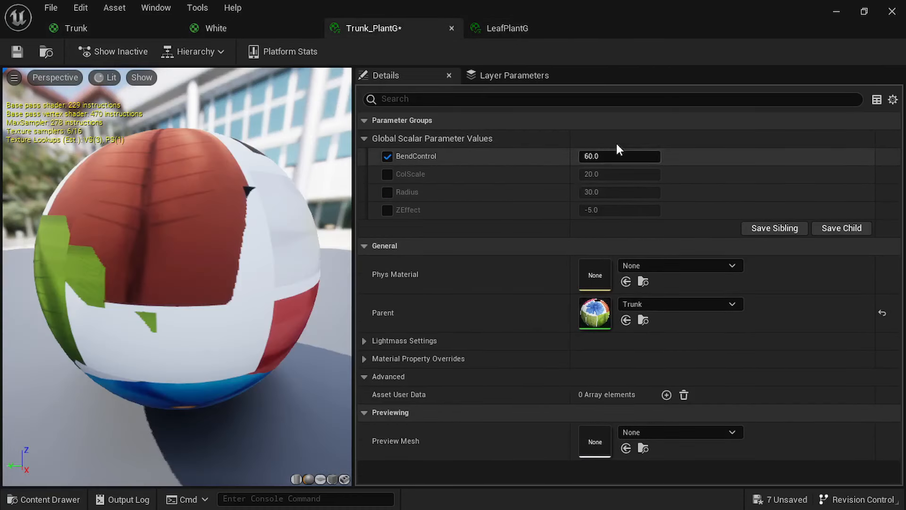
- Shrink the material editor window to reveal the ForVDO foliage, and set BendControl to 30 in the Trunk_PlantG instance
left_click(863, 11)
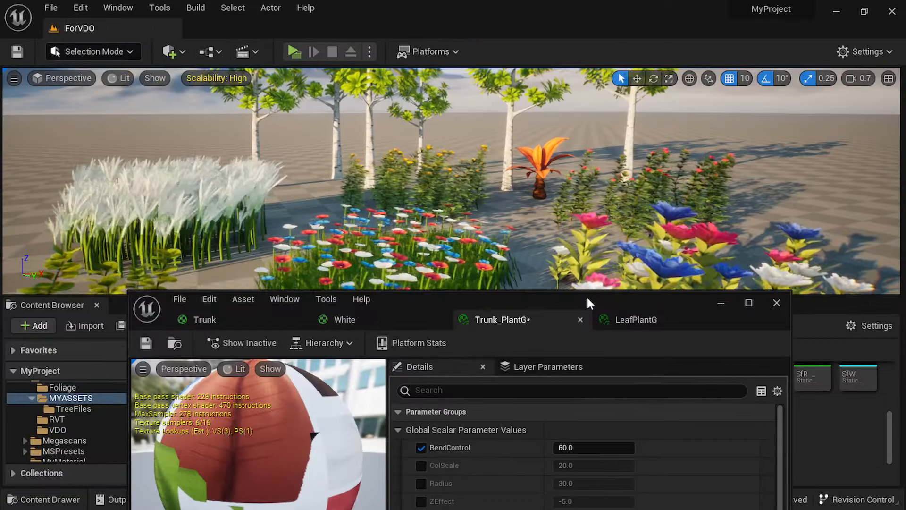
left_click_drag(587, 296, 525, 255)
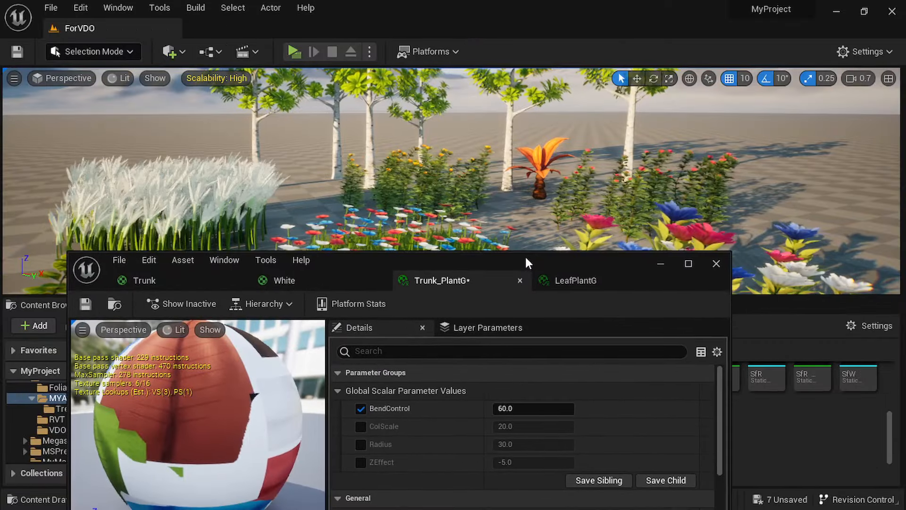
left_click(520, 408)
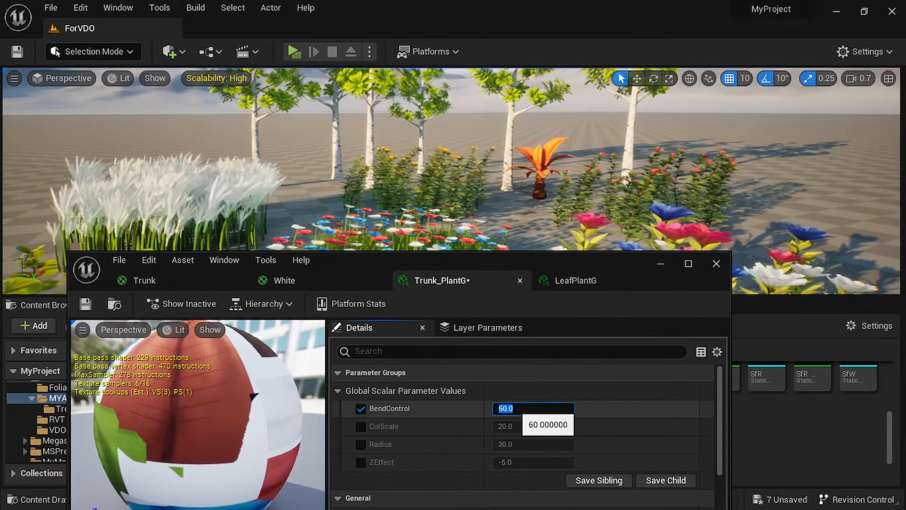
type("30")
key("Return")
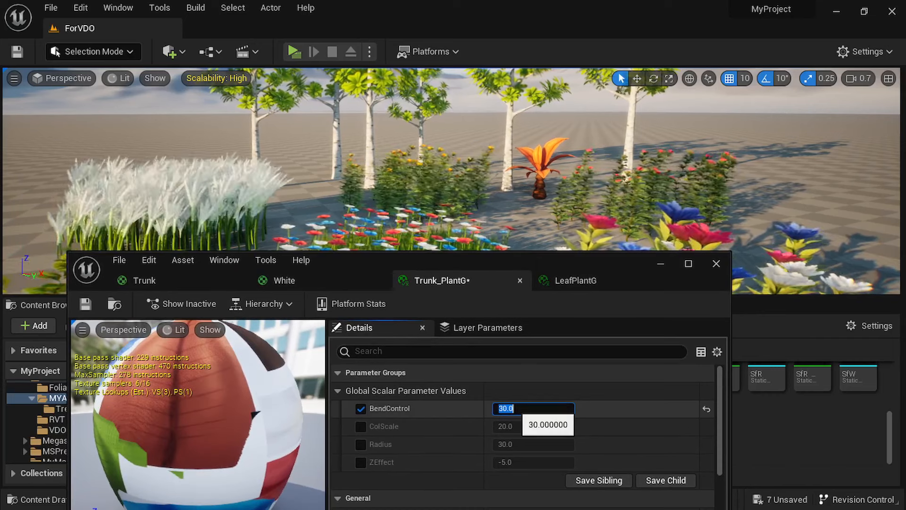
- Set BendControl to 30 in the LeafPlantG material instance to match the trunk
left_click(576, 281)
left_click(519, 409)
type("30")
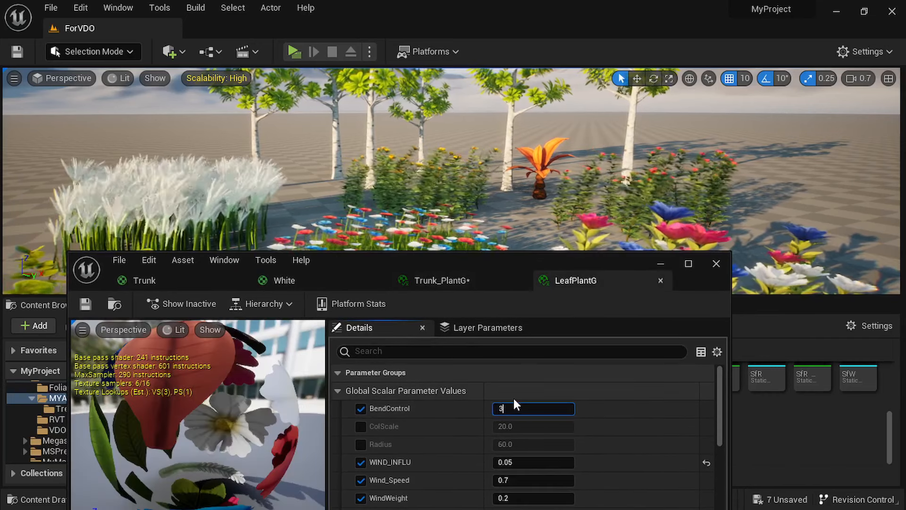
key("Return")
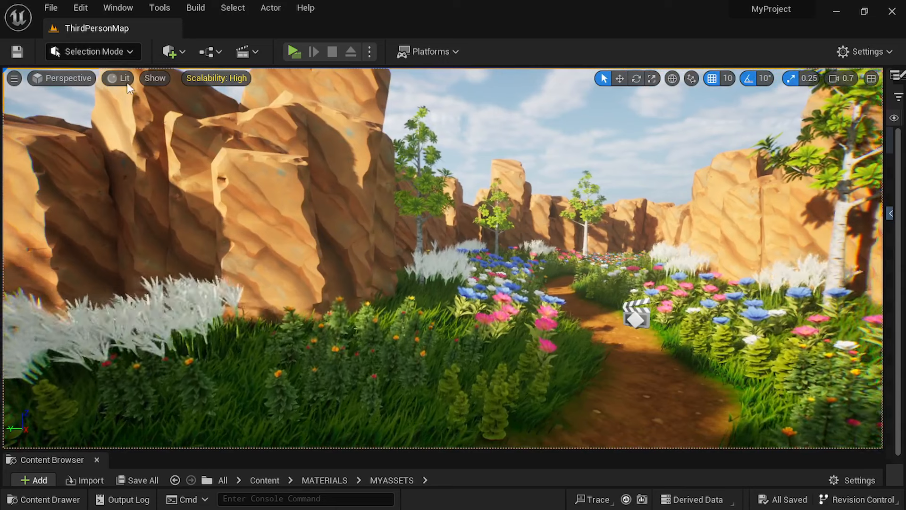
- Show ThirdPersonMap in the Shader Complexity view mode and examine the foliage, trees and path
left_click(124, 79)
mouse_move(211, 244)
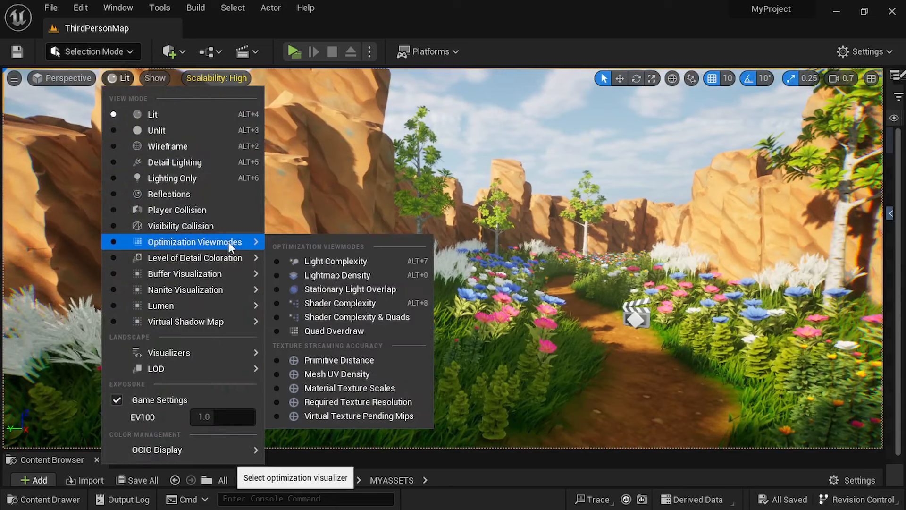
left_click(336, 307)
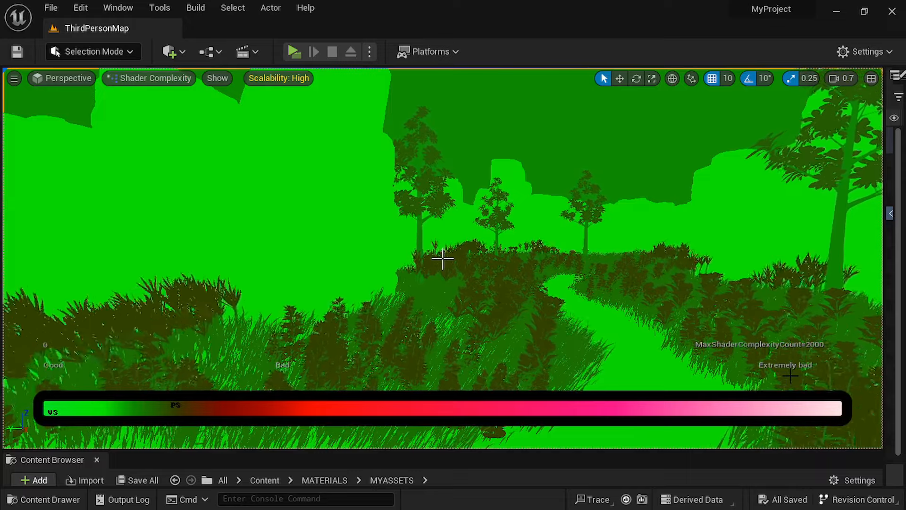
right_click_drag(442, 258, 332, 229)
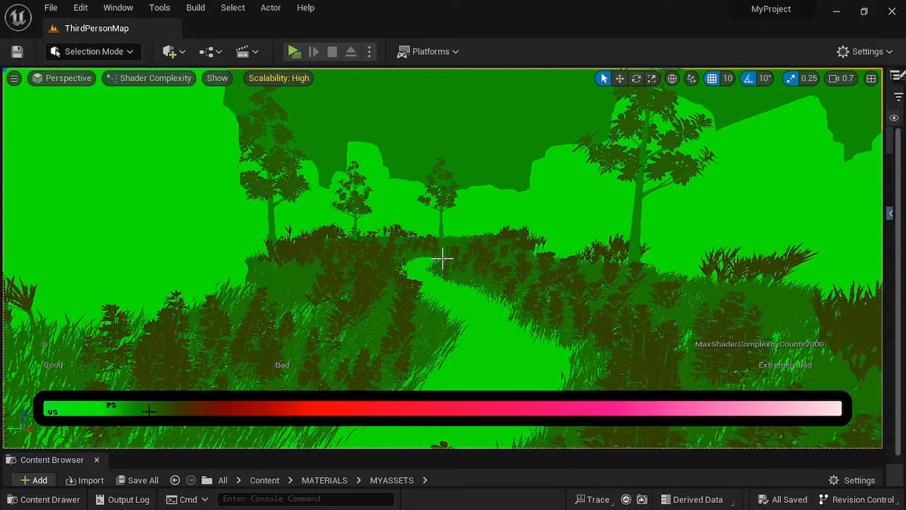
key("w")
mouse_move(443, 258)
right_mouse_down()
mouse_move(467, 329)
mouse_move(466, 162)
mouse_move(343, 218)
mouse_move(367, 209)
mouse_move(584, 265)
mouse_move(712, 267)
mouse_move(678, 263)
mouse_move(657, 246)
mouse_move(433, 257)
right_mouse_up()
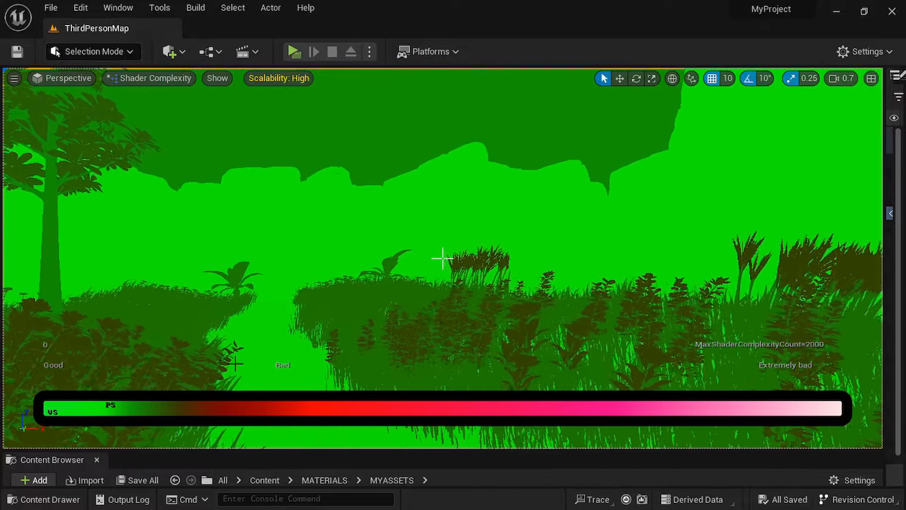
right_click_drag(235, 364, 480, 396)
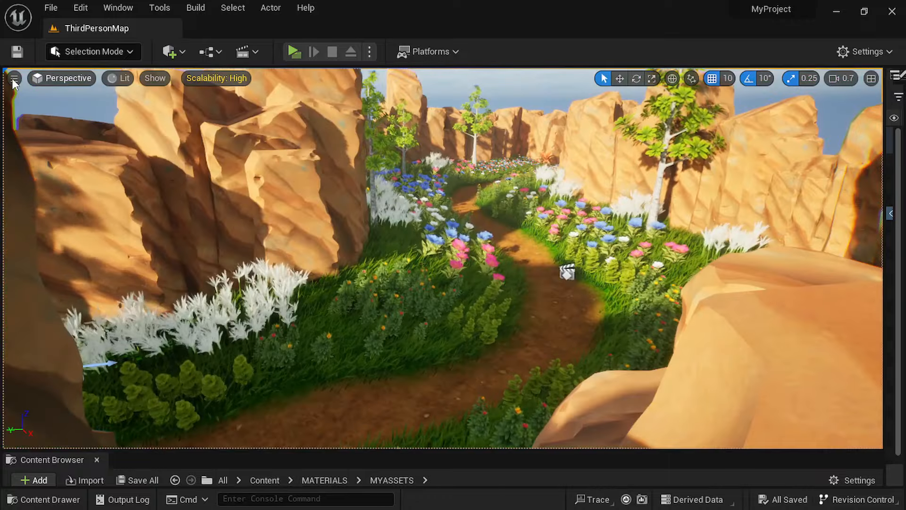
- Display the frame rate in the viewport and check it while looking over the lit foliage and path
left_click(14, 80)
left_click(72, 141)
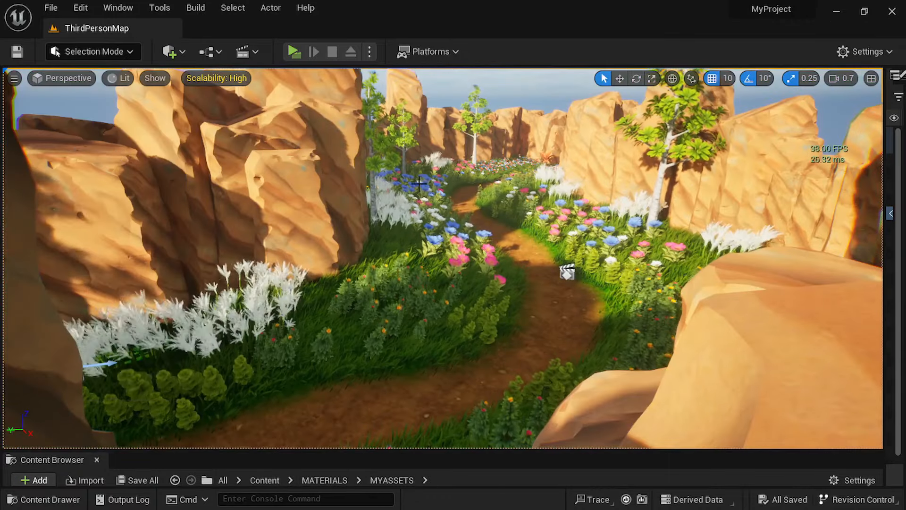
mouse_move(71, 193)
right_mouse_down()
mouse_move(72, 215)
mouse_move(76, 196)
right_mouse_up()
right_click_drag(455, 242, 444, 217)
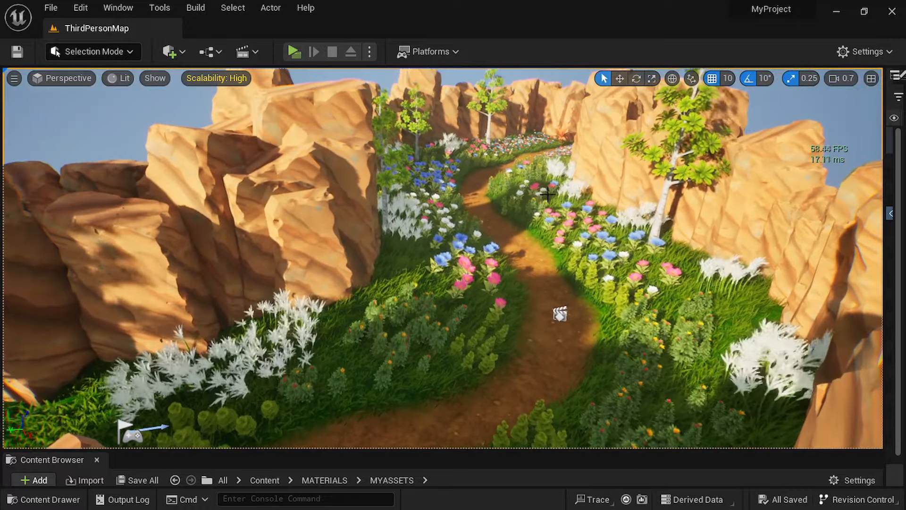
mouse_move(520, 270)
right_mouse_down()
mouse_move(510, 294)
mouse_move(452, 271)
mouse_move(527, 286)
right_mouse_up()
right_click_drag(528, 319, 484, 340)
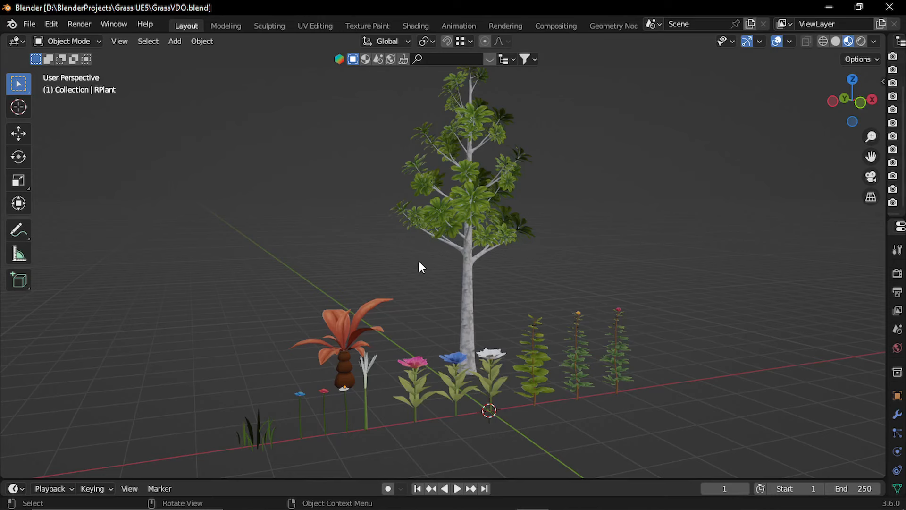
- Look over the grass, flower, plant and tree models of the GrassVDO file in Blender
middle_click_drag(421, 267, 471, 313)
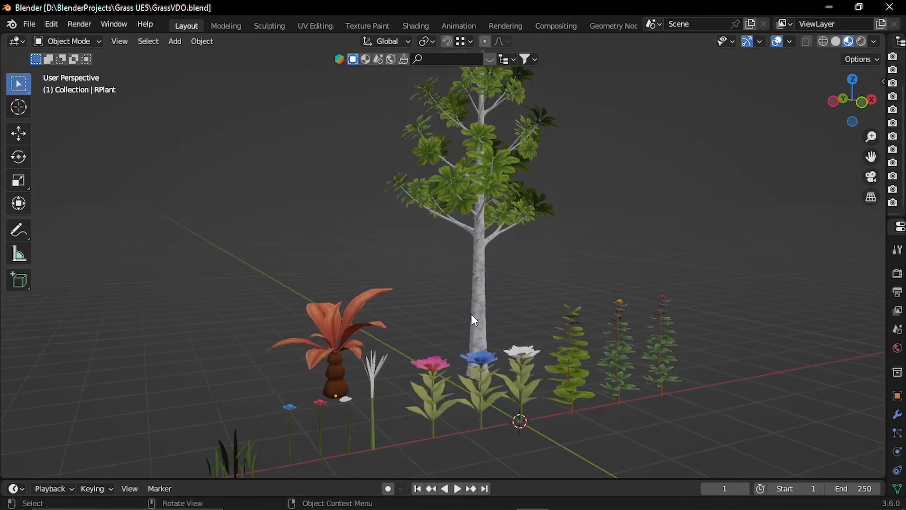
scroll(472, 313, "down", 2)
scroll(473, 287, "up", 2)
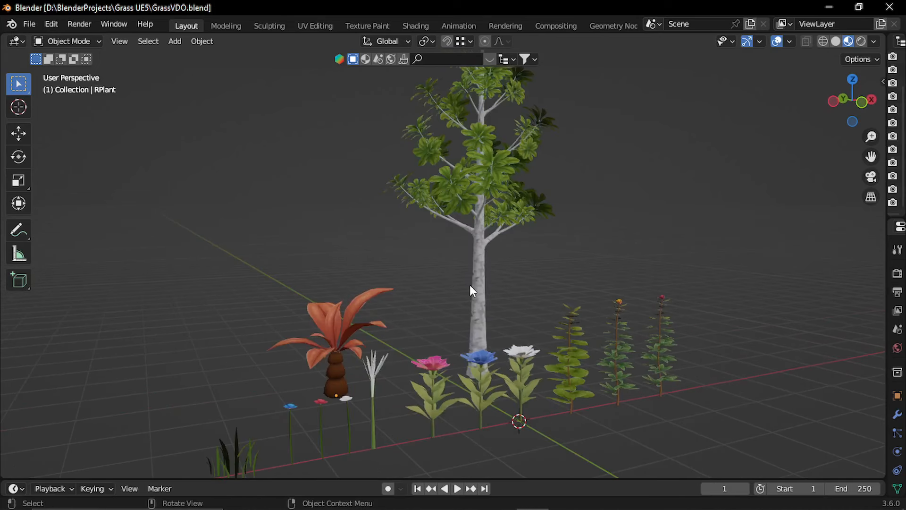
mouse_move(434, 290)
middle_mouse_down()
mouse_move(435, 303)
mouse_move(433, 293)
middle_mouse_up()
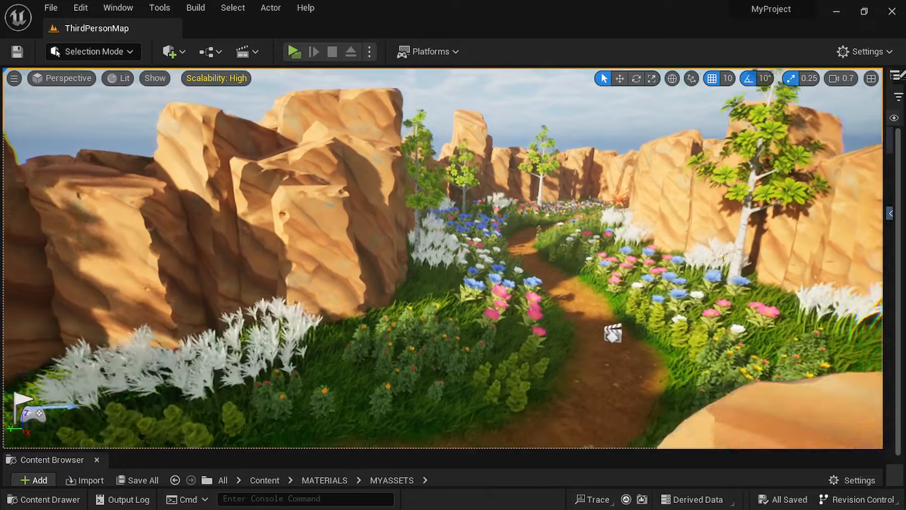
- Return to ThirdPersonMap in Unreal Editor and view the wind-animated plants along the path up close
mouse_move(510, 246)
right_mouse_down()
mouse_move(517, 261)
mouse_move(402, 246)
mouse_move(498, 255)
mouse_move(486, 290)
mouse_move(529, 276)
mouse_move(500, 265)
mouse_move(522, 250)
right_mouse_up()
key("w")
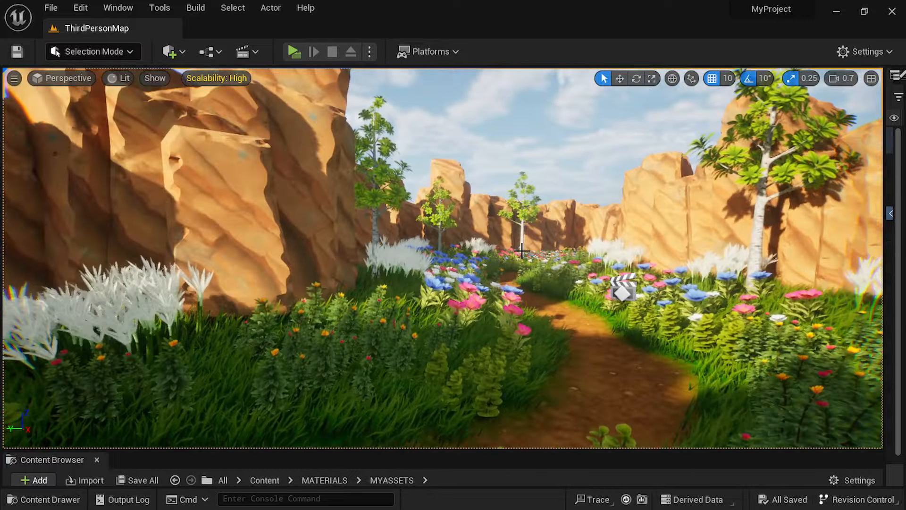